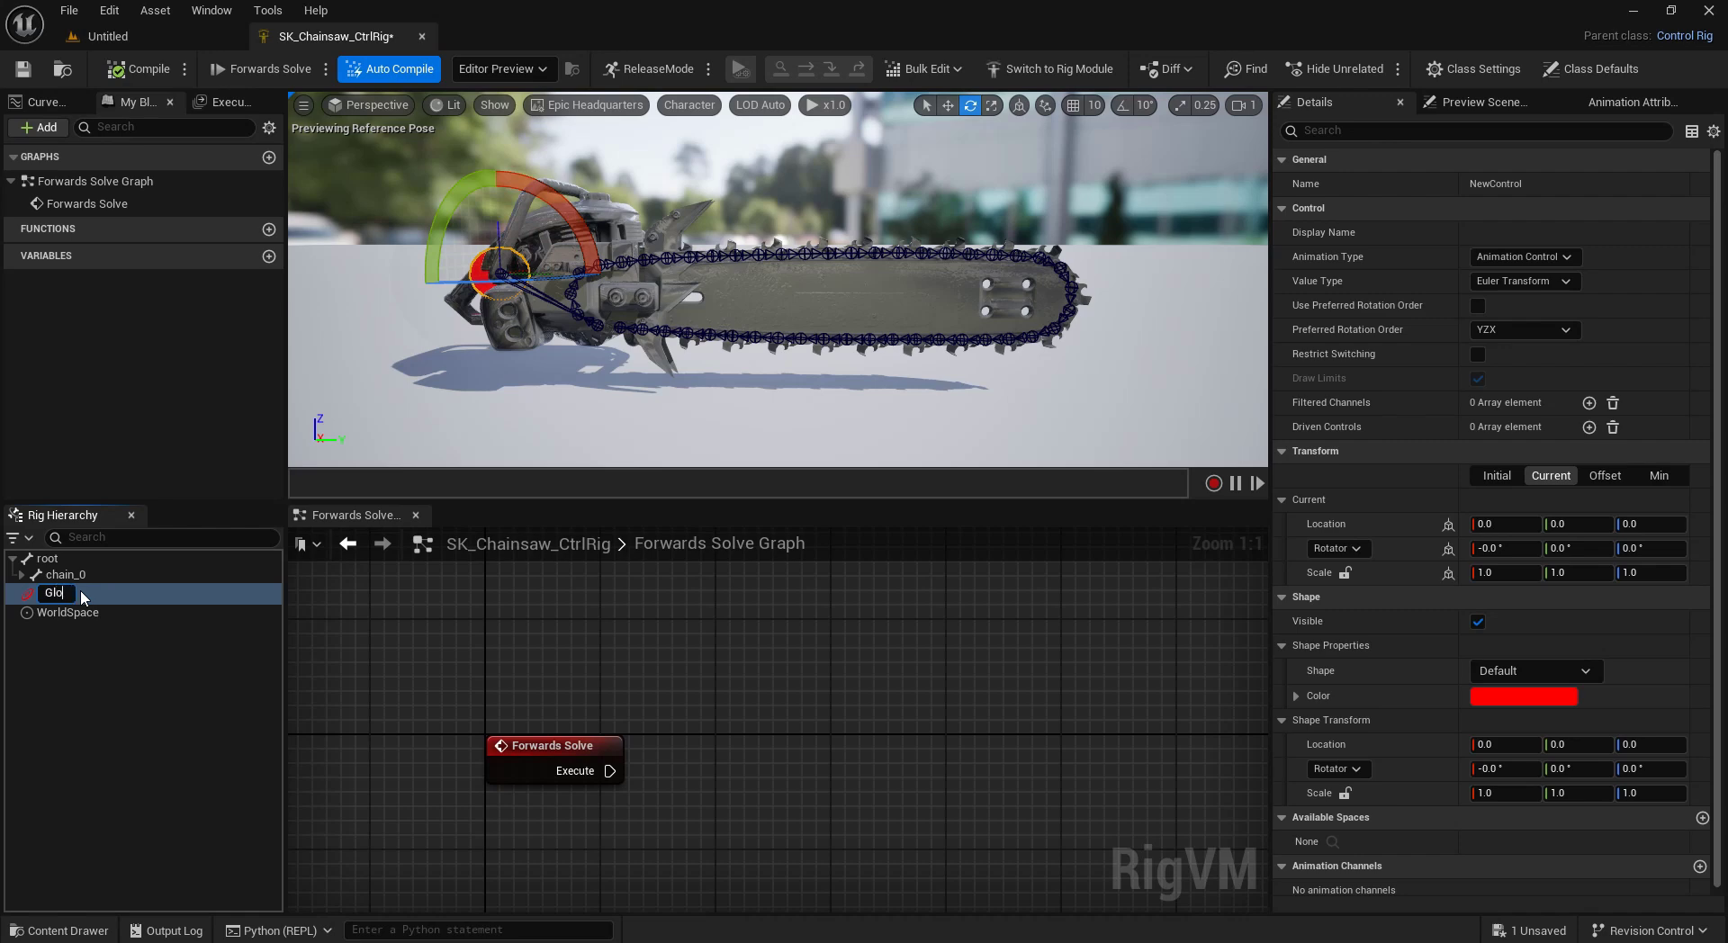
Name the new control Global_Ctrl and collapse the chain bones in the hierarchy.
{"action": "type", "text": "_Ctrl"}
{"action": "key", "text": "Return"}
{"action": "left_click", "coordinate": [63, 575], "text": "shift"}
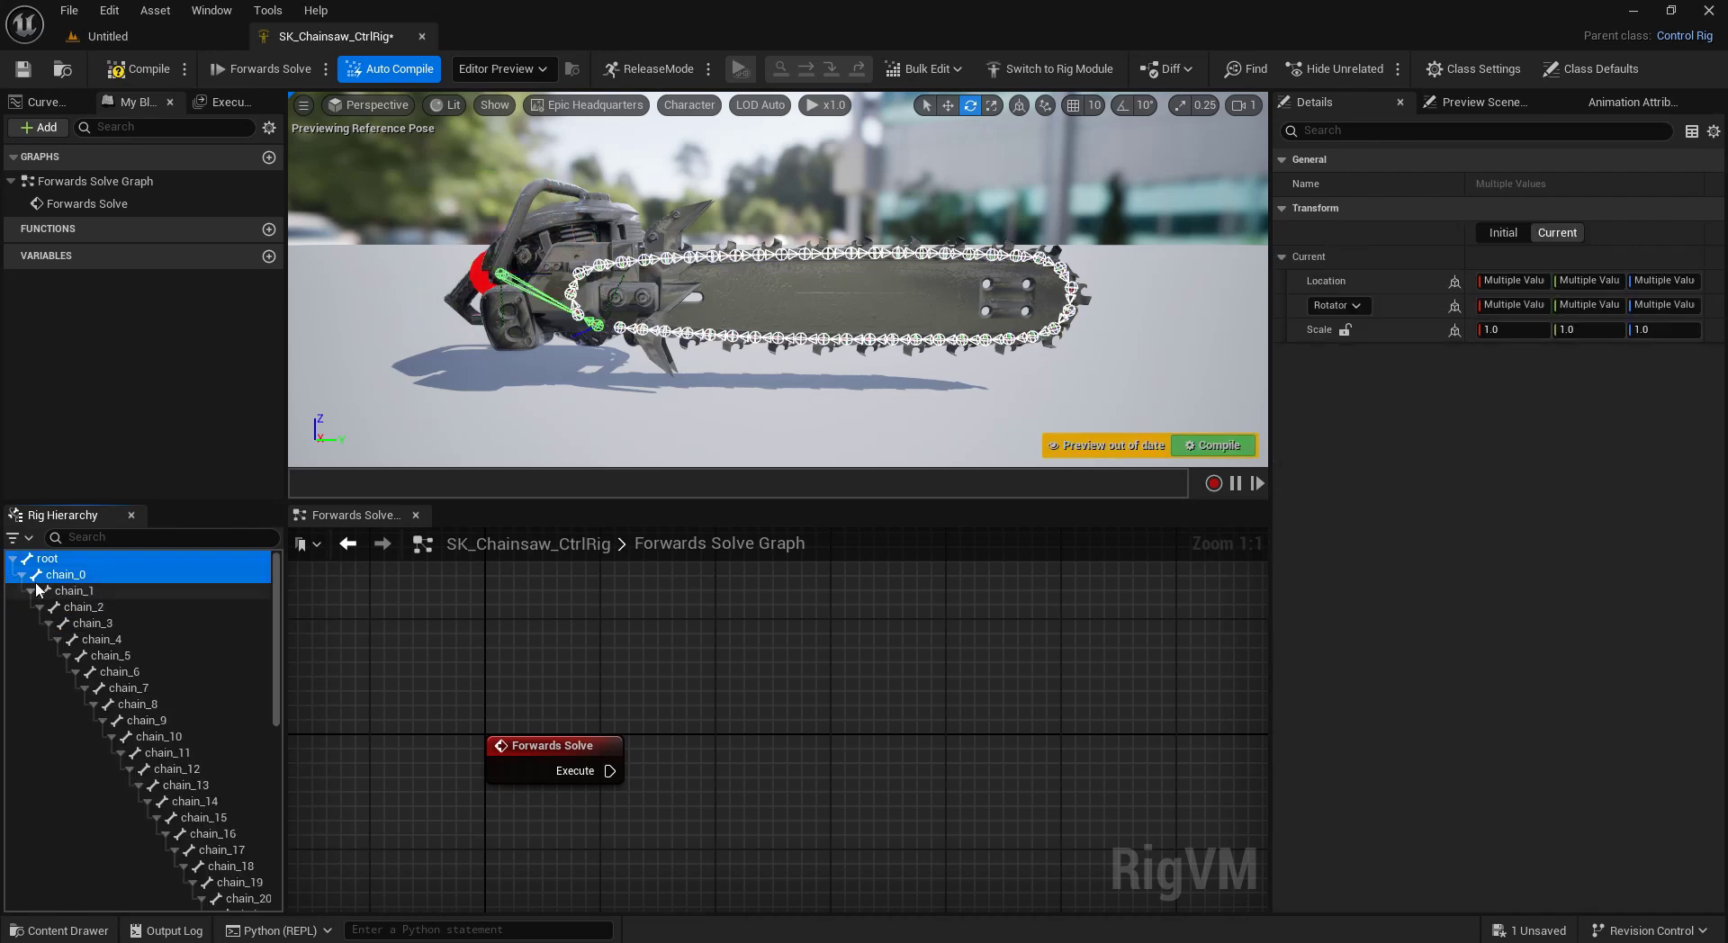
{"action": "left_click", "coordinate": [20, 575]}
Give the Global_Ctrl control the Circle_Thin shape and a yellow color.
{"action": "left_click", "coordinate": [63, 590]}
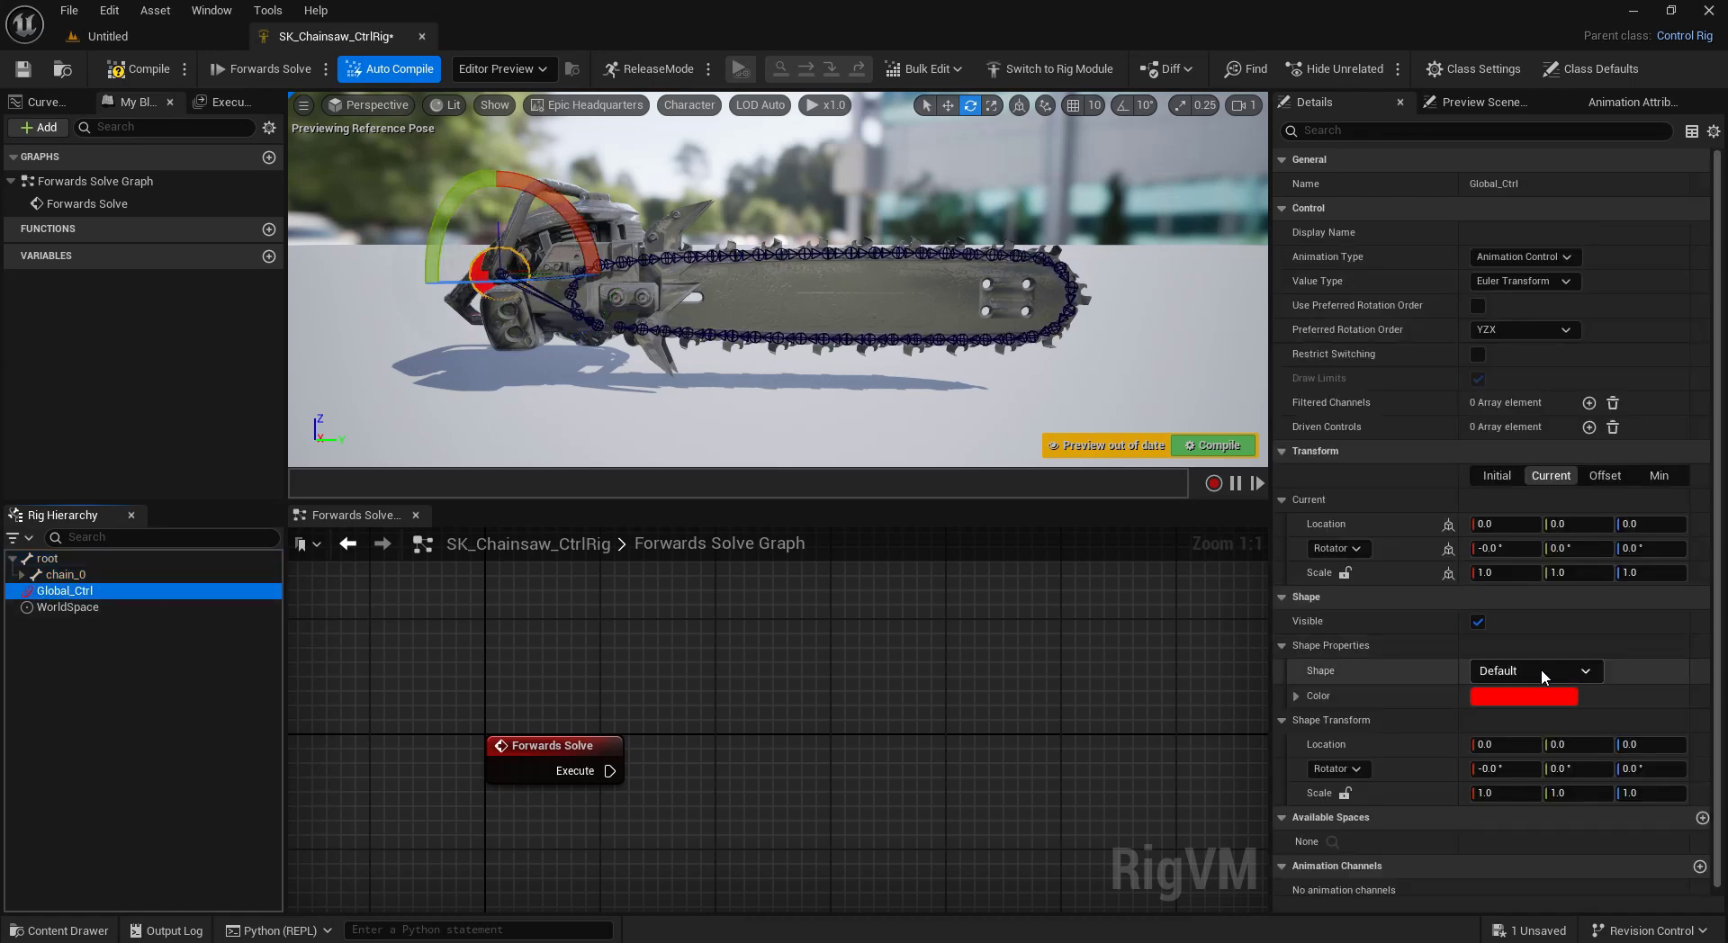
{"action": "left_click", "coordinate": [1541, 670]}
{"action": "left_click", "coordinate": [1540, 471]}
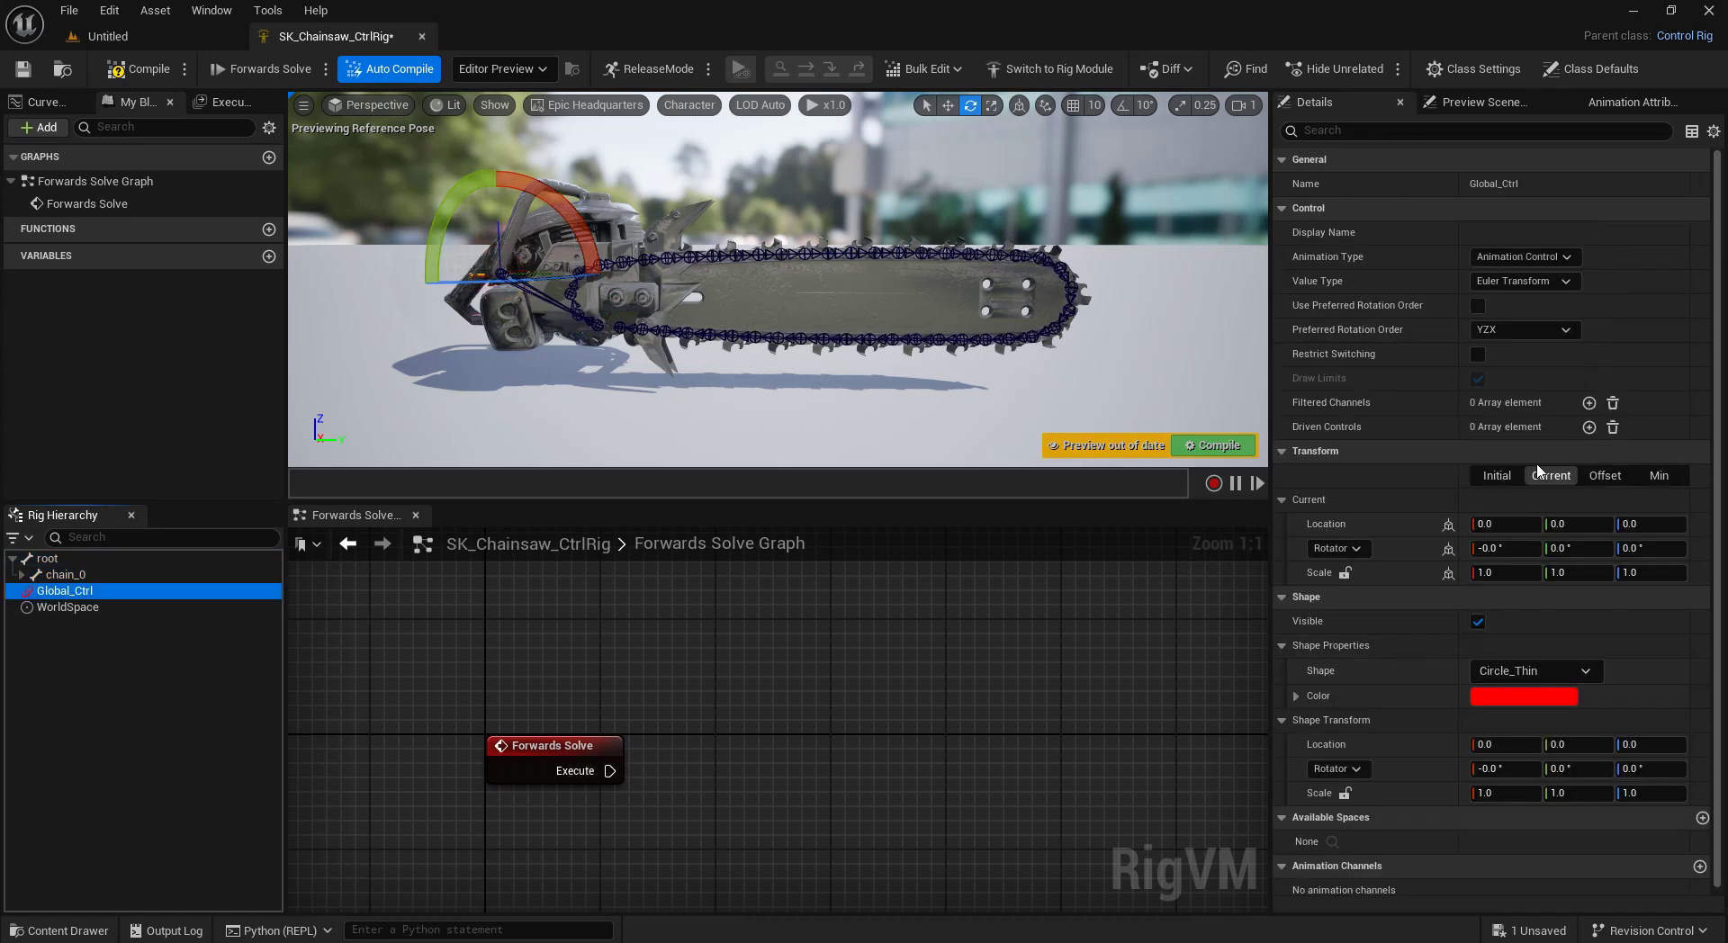
{"action": "left_click", "coordinate": [1531, 695]}
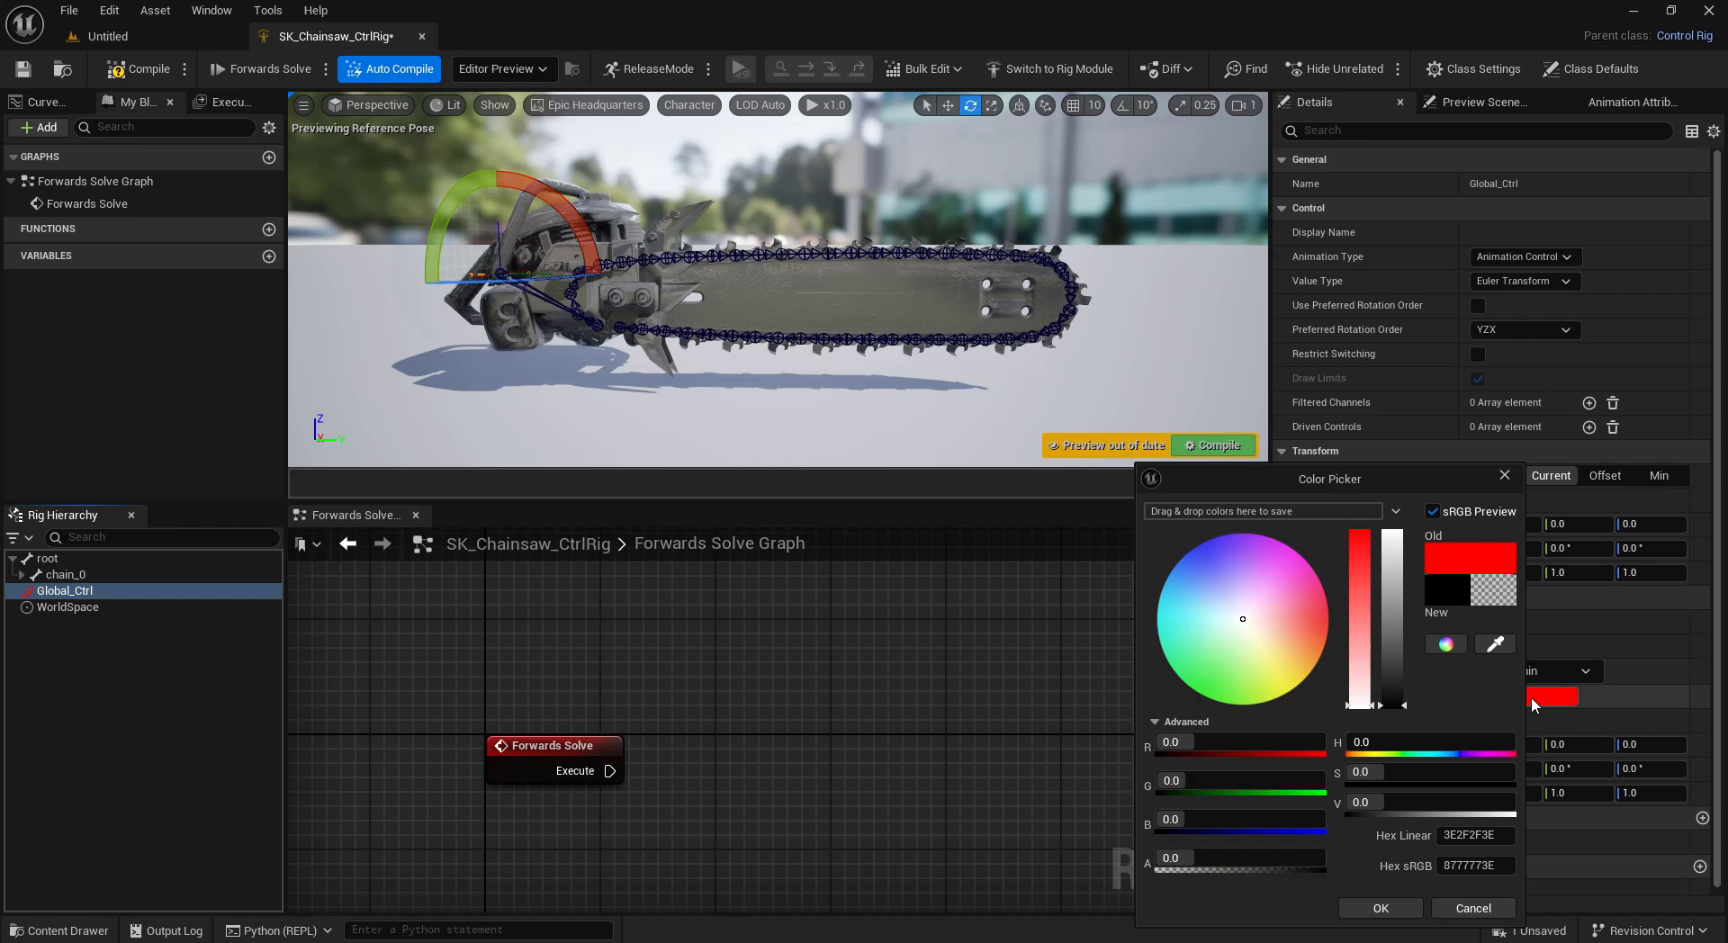
{"action": "left_click", "coordinate": [1300, 686]}
{"action": "left_click", "coordinate": [1384, 911]}
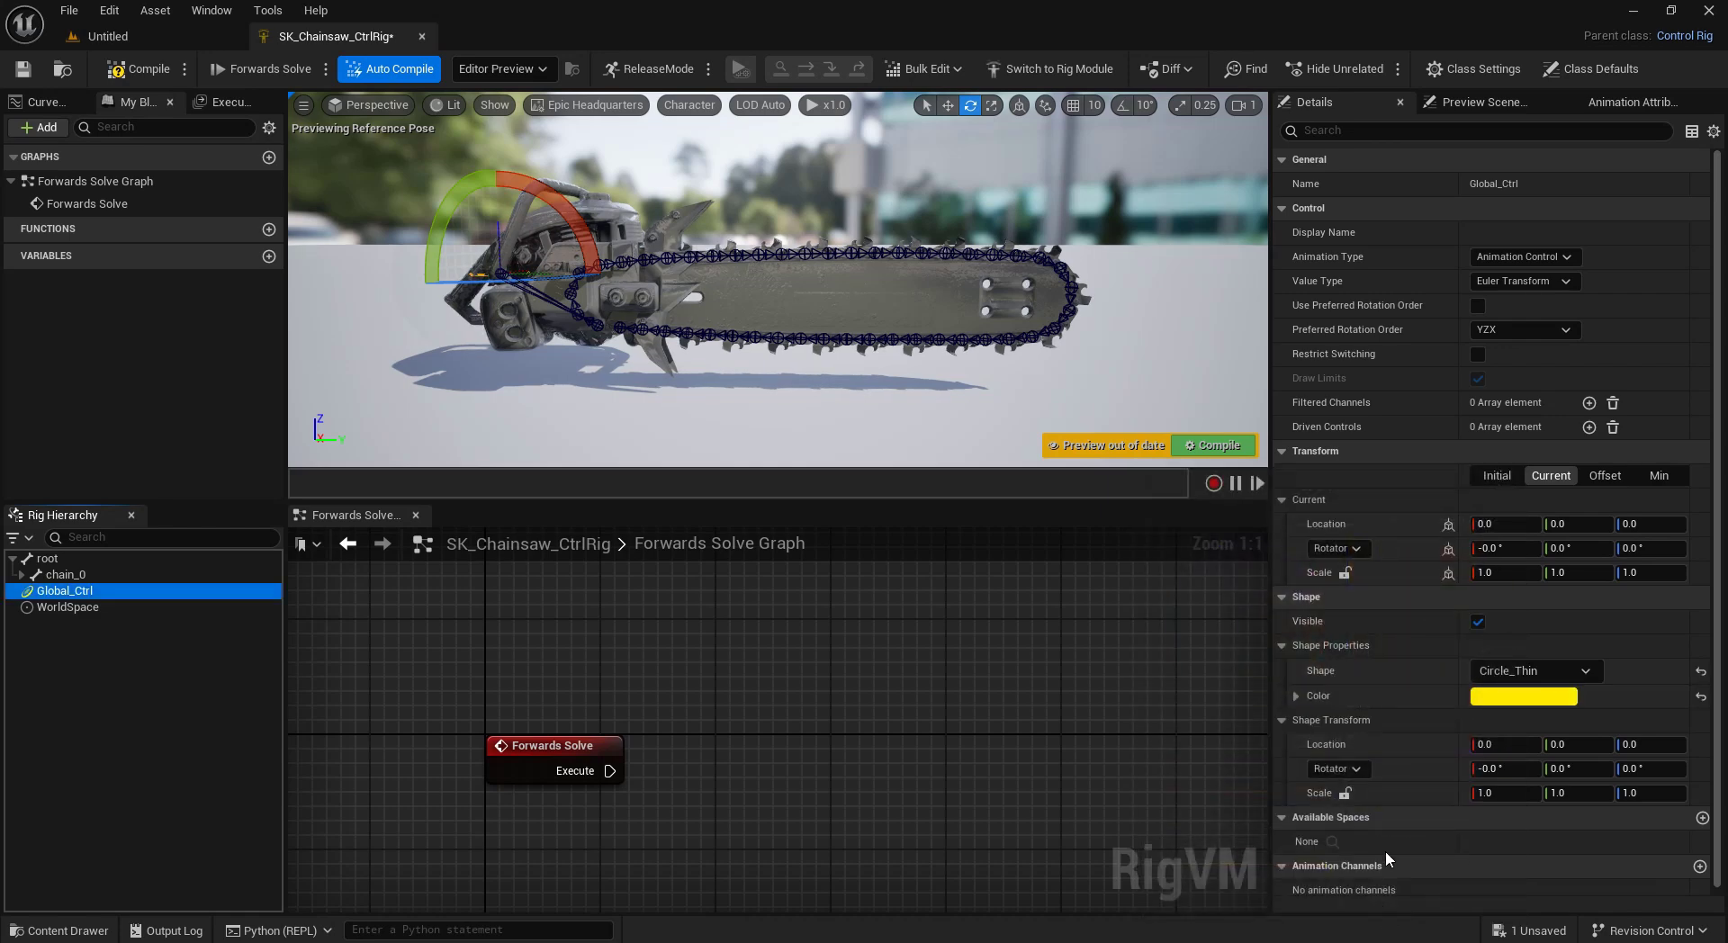
Set the shape transform scale of Global_Ctrl uniformly to 4.
{"action": "left_click", "coordinate": [1491, 788]}
{"action": "type", "text": "4"}
{"action": "key", "text": "Return"}
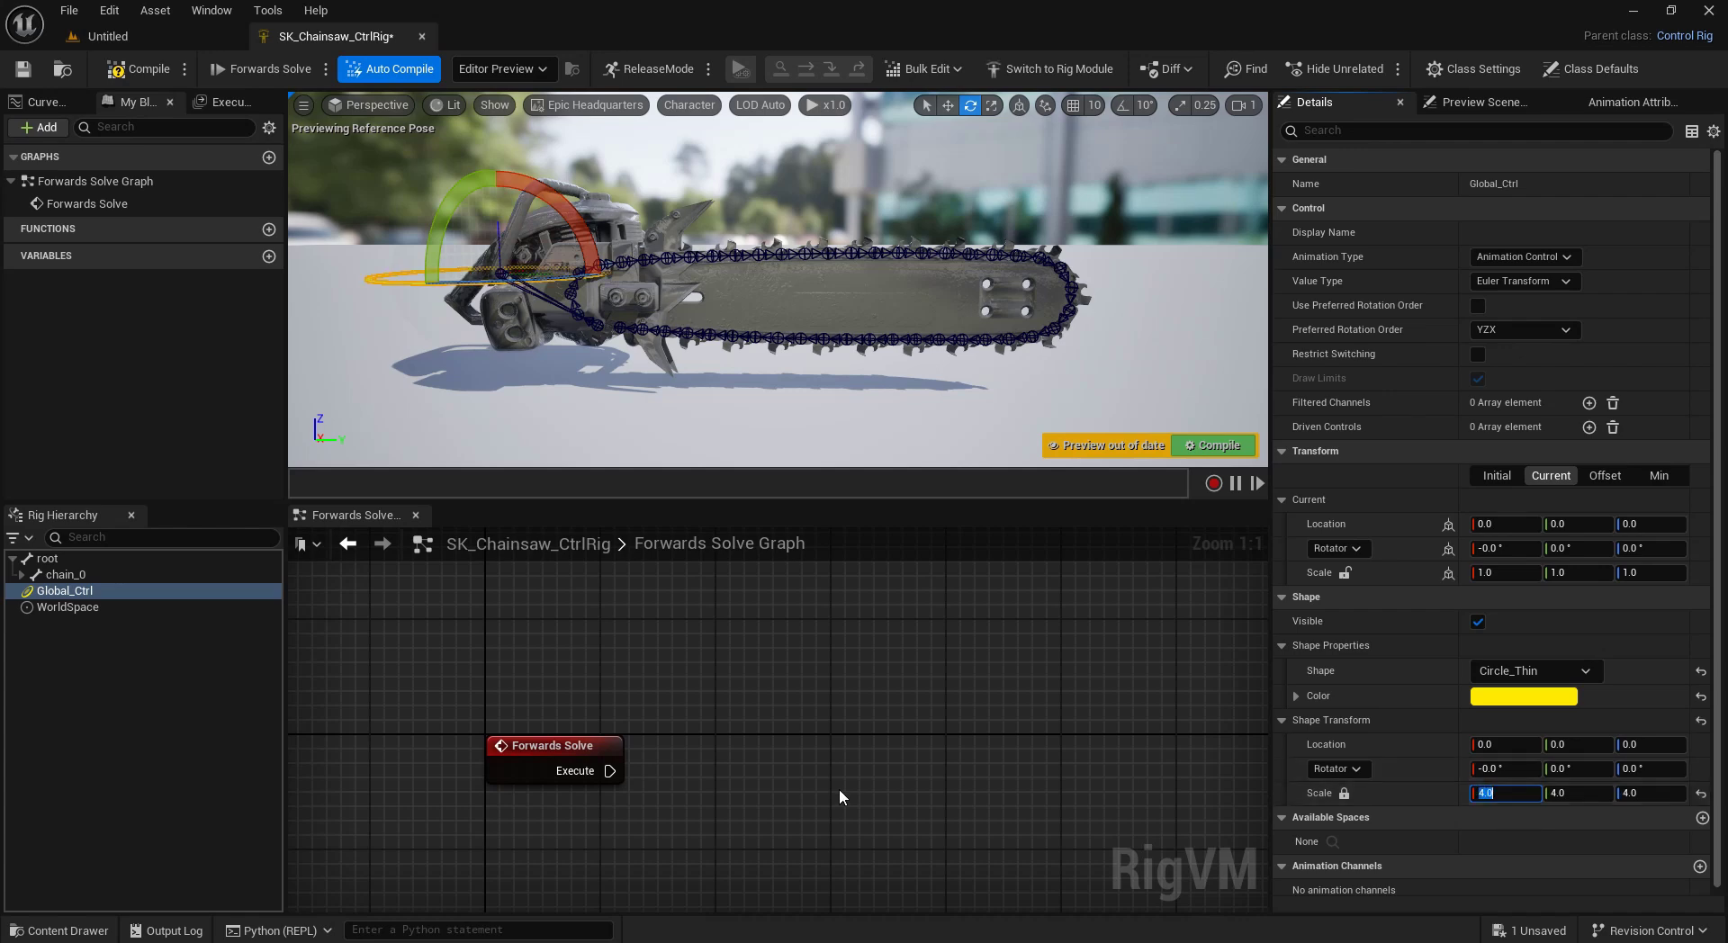
Try rotating the Global_Ctrl control in the viewport and undo the rotation.
{"action": "right_click_drag", "start_coordinate": [664, 306], "coordinate": [630, 283]}
{"action": "left_click_drag", "start_coordinate": [456, 176], "coordinate": [697, 366]}
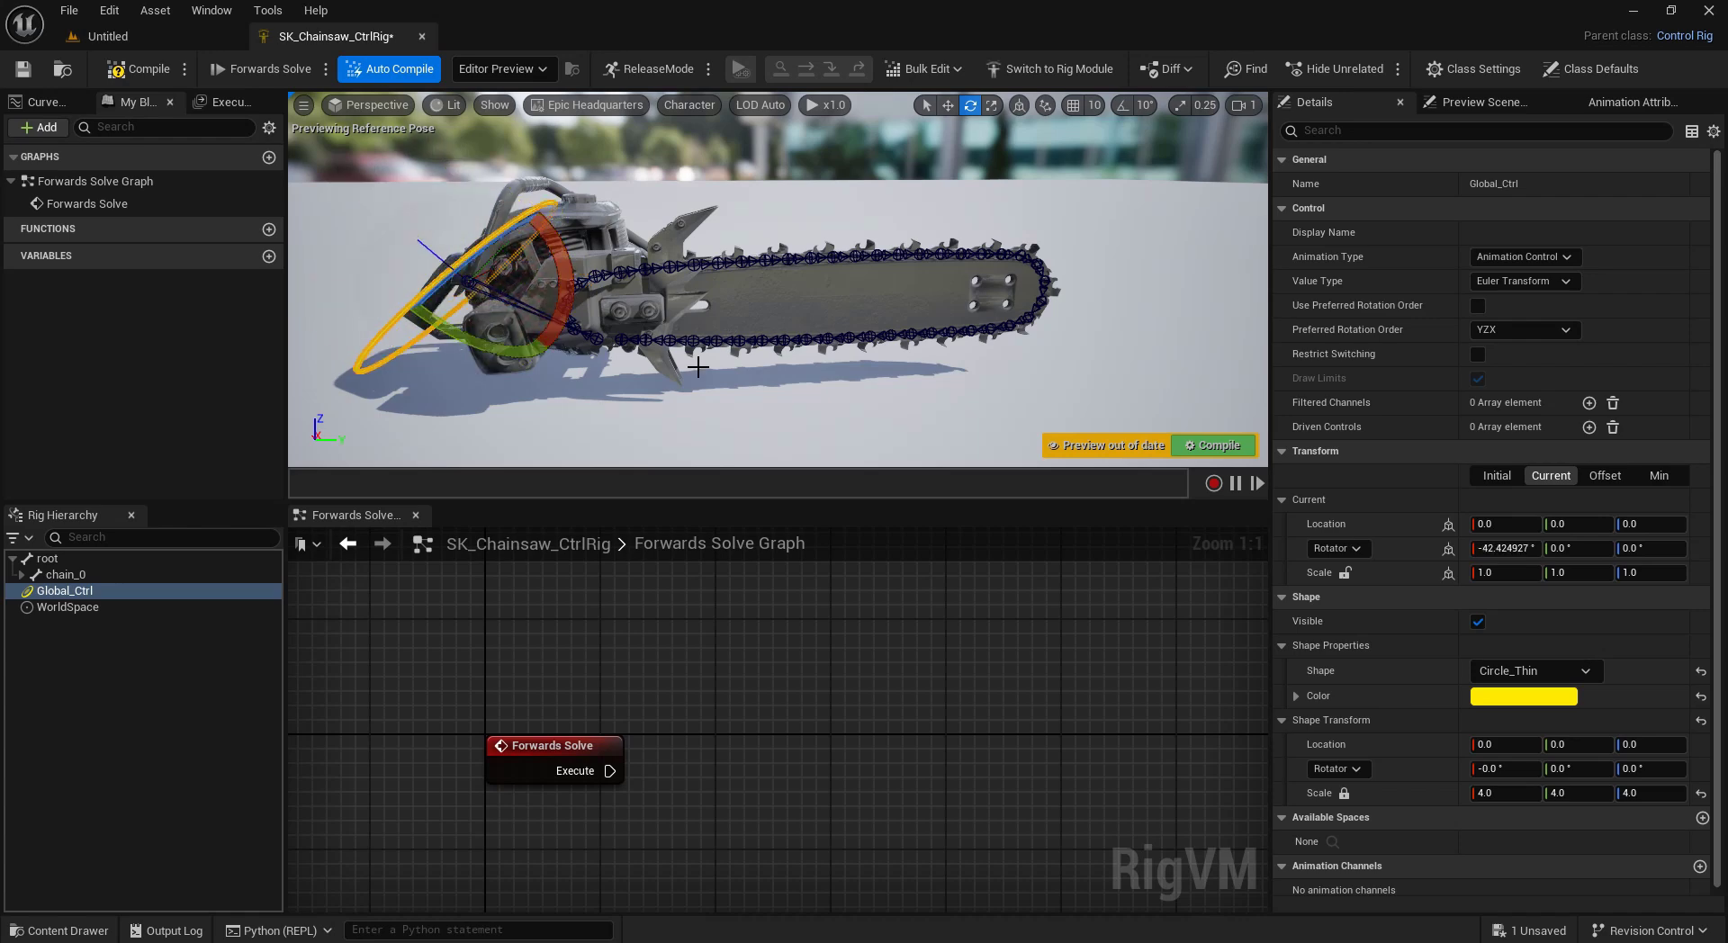
{"action": "key", "text": "ctrl+z"}
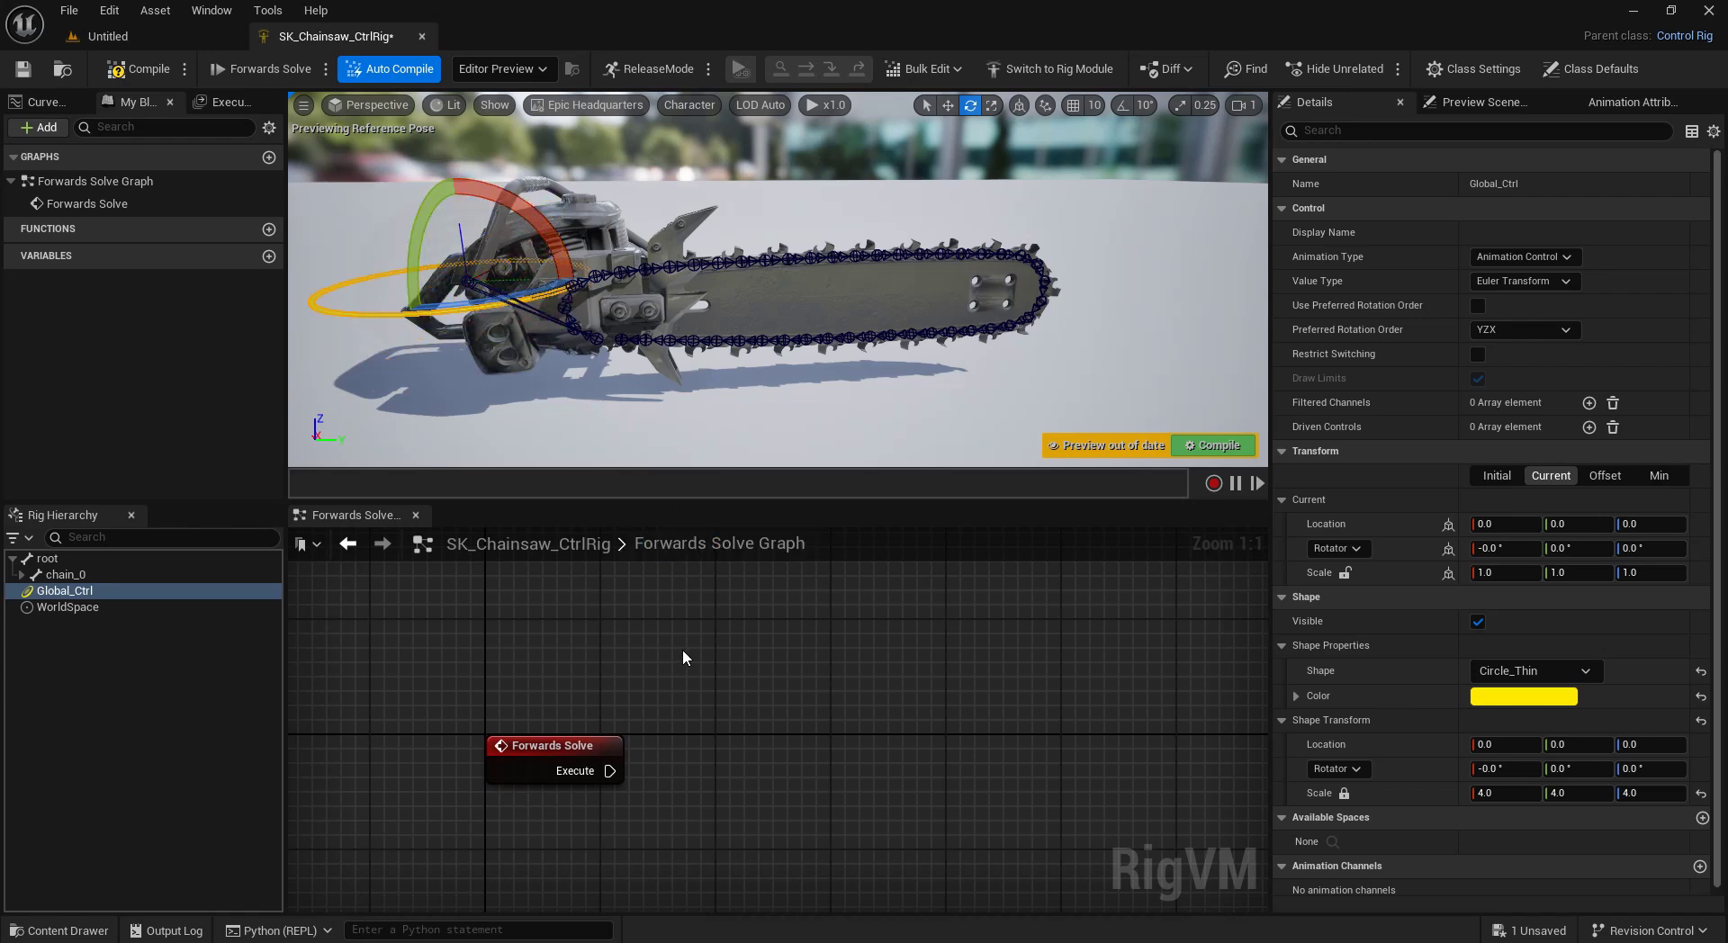
Add a Parent Constraint node connected to the execution output of Forwards Solve.
{"action": "left_click_drag", "start_coordinate": [618, 770], "coordinate": [678, 774]}
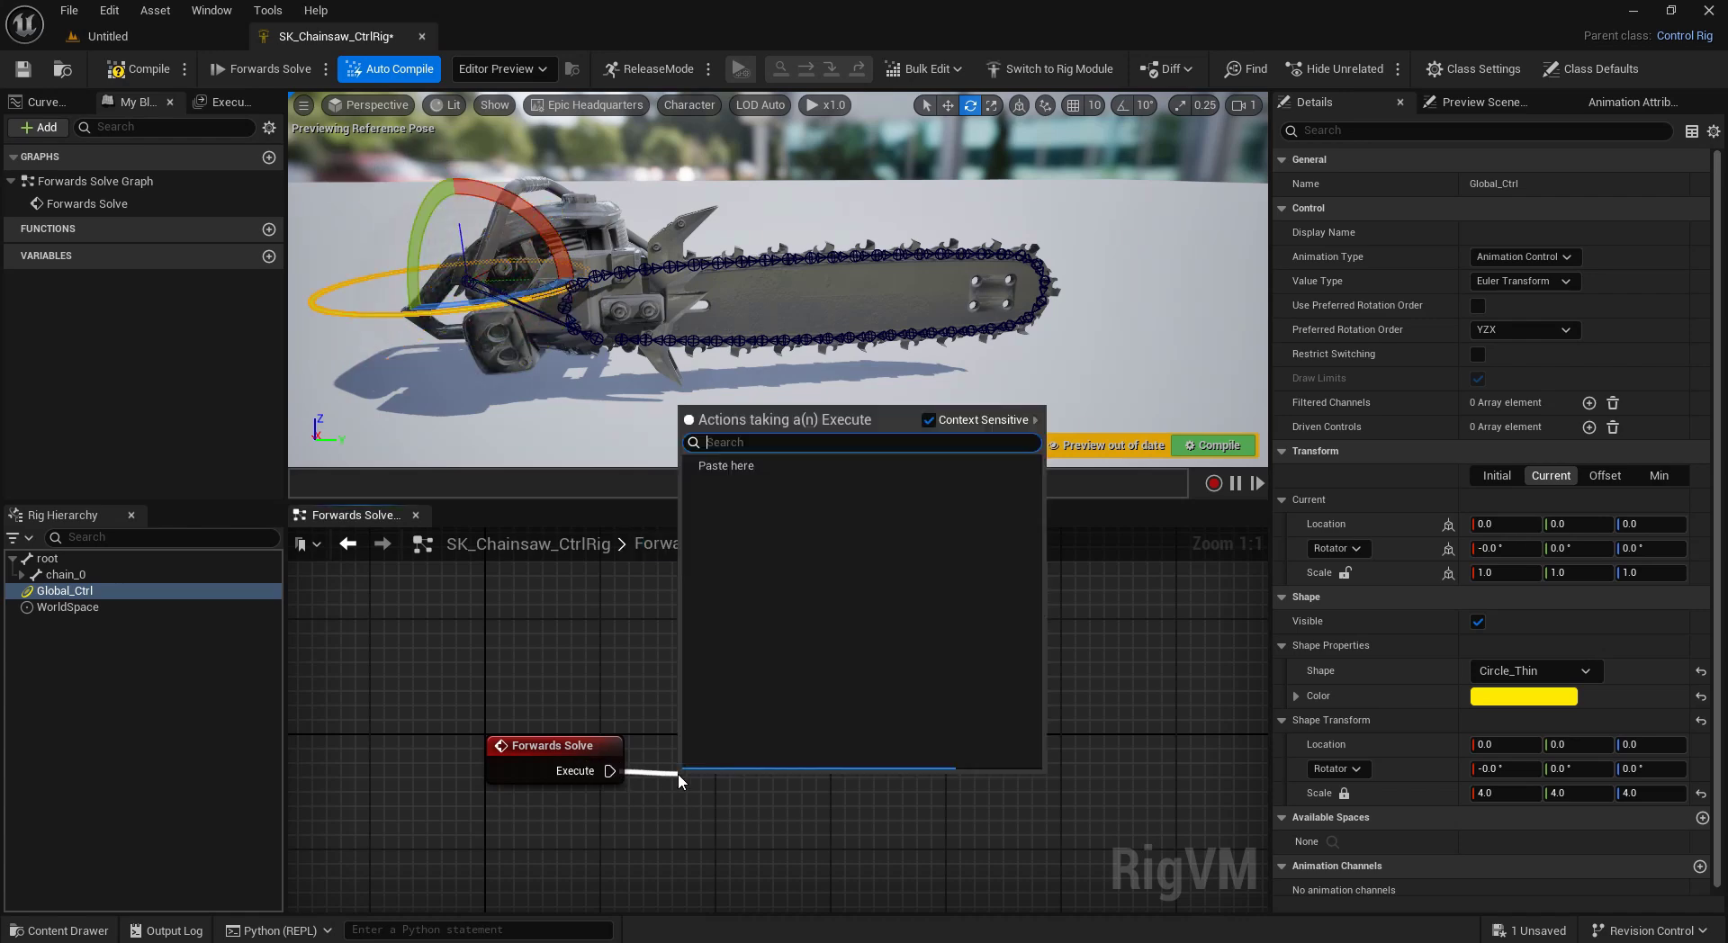
{"action": "type", "text": "parent"}
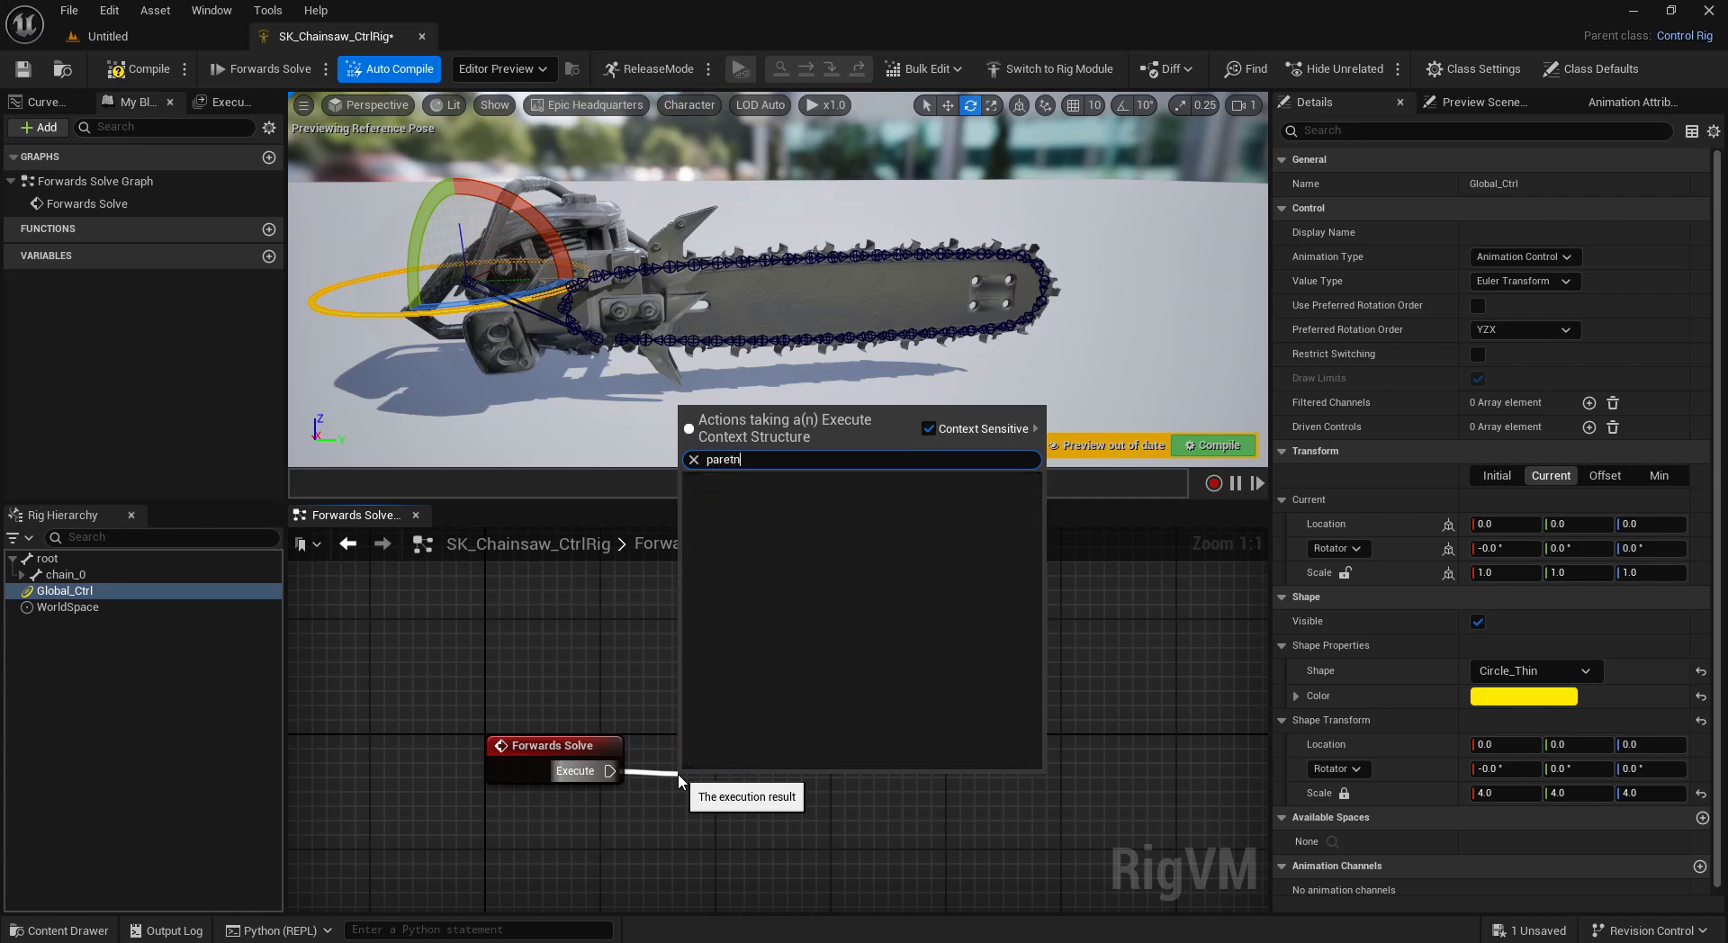
{"action": "type", "text": " con"}
{"action": "key", "text": "Return"}
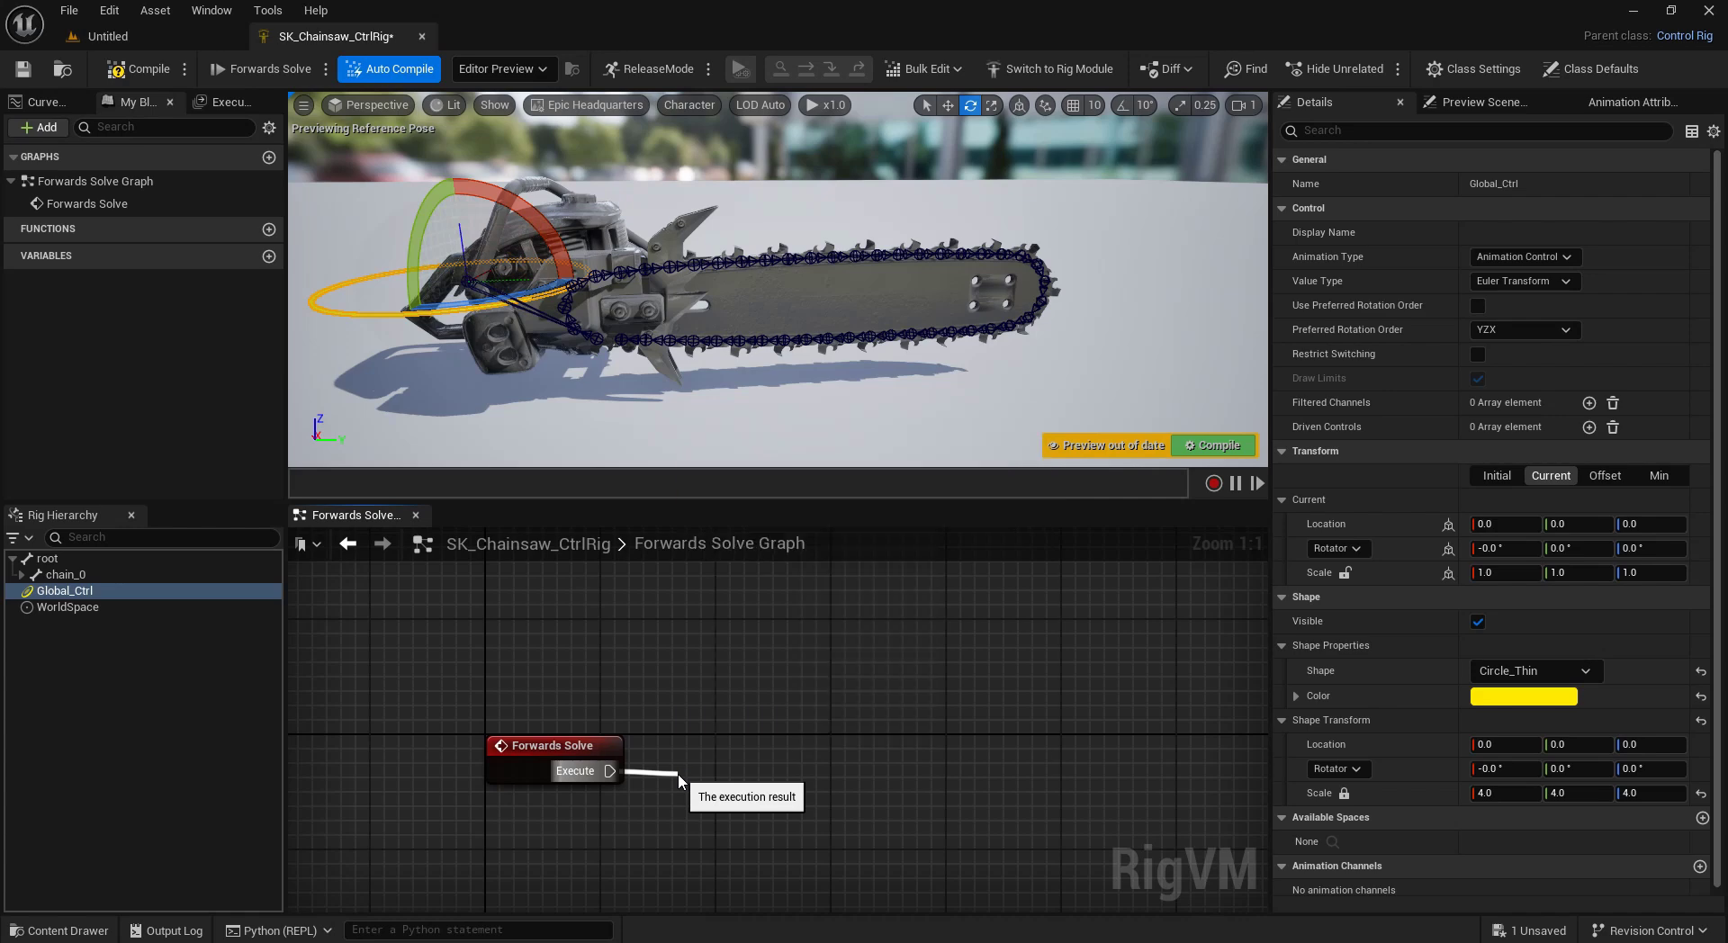
Set the Parent Constraint's child to the root bone and collapse its child settings.
{"action": "left_click_drag", "start_coordinate": [849, 777], "coordinate": [863, 590]}
{"action": "left_click", "coordinate": [842, 686]}
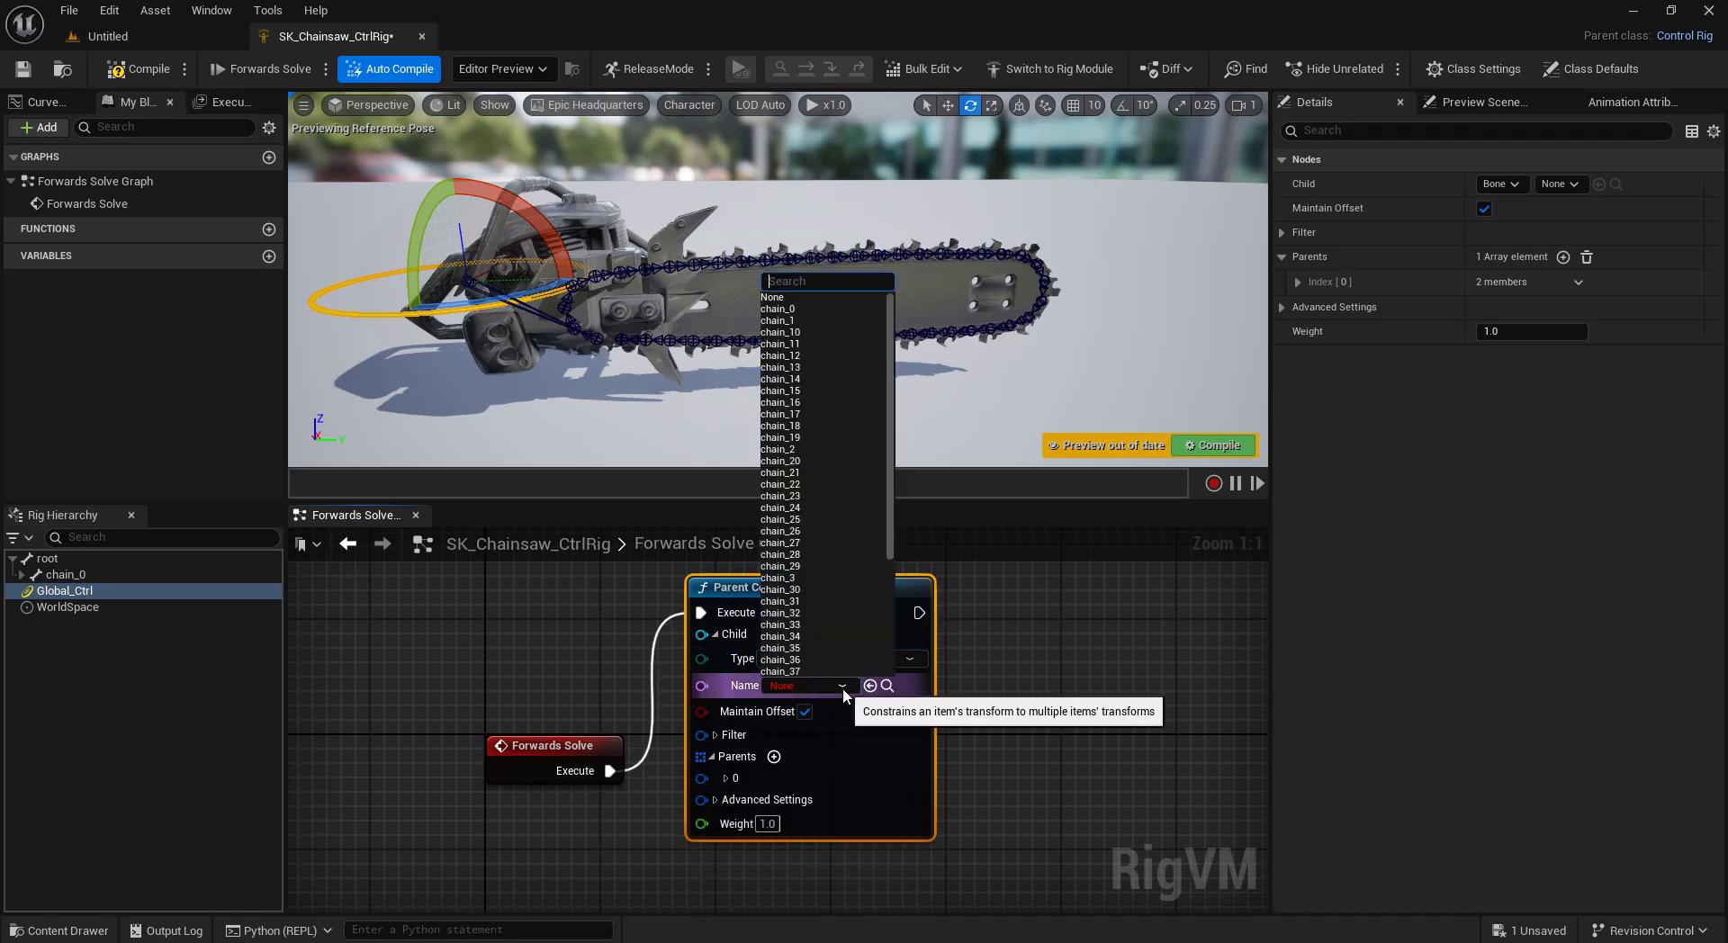
{"action": "left_click_drag", "start_coordinate": [895, 547], "coordinate": [889, 695]}
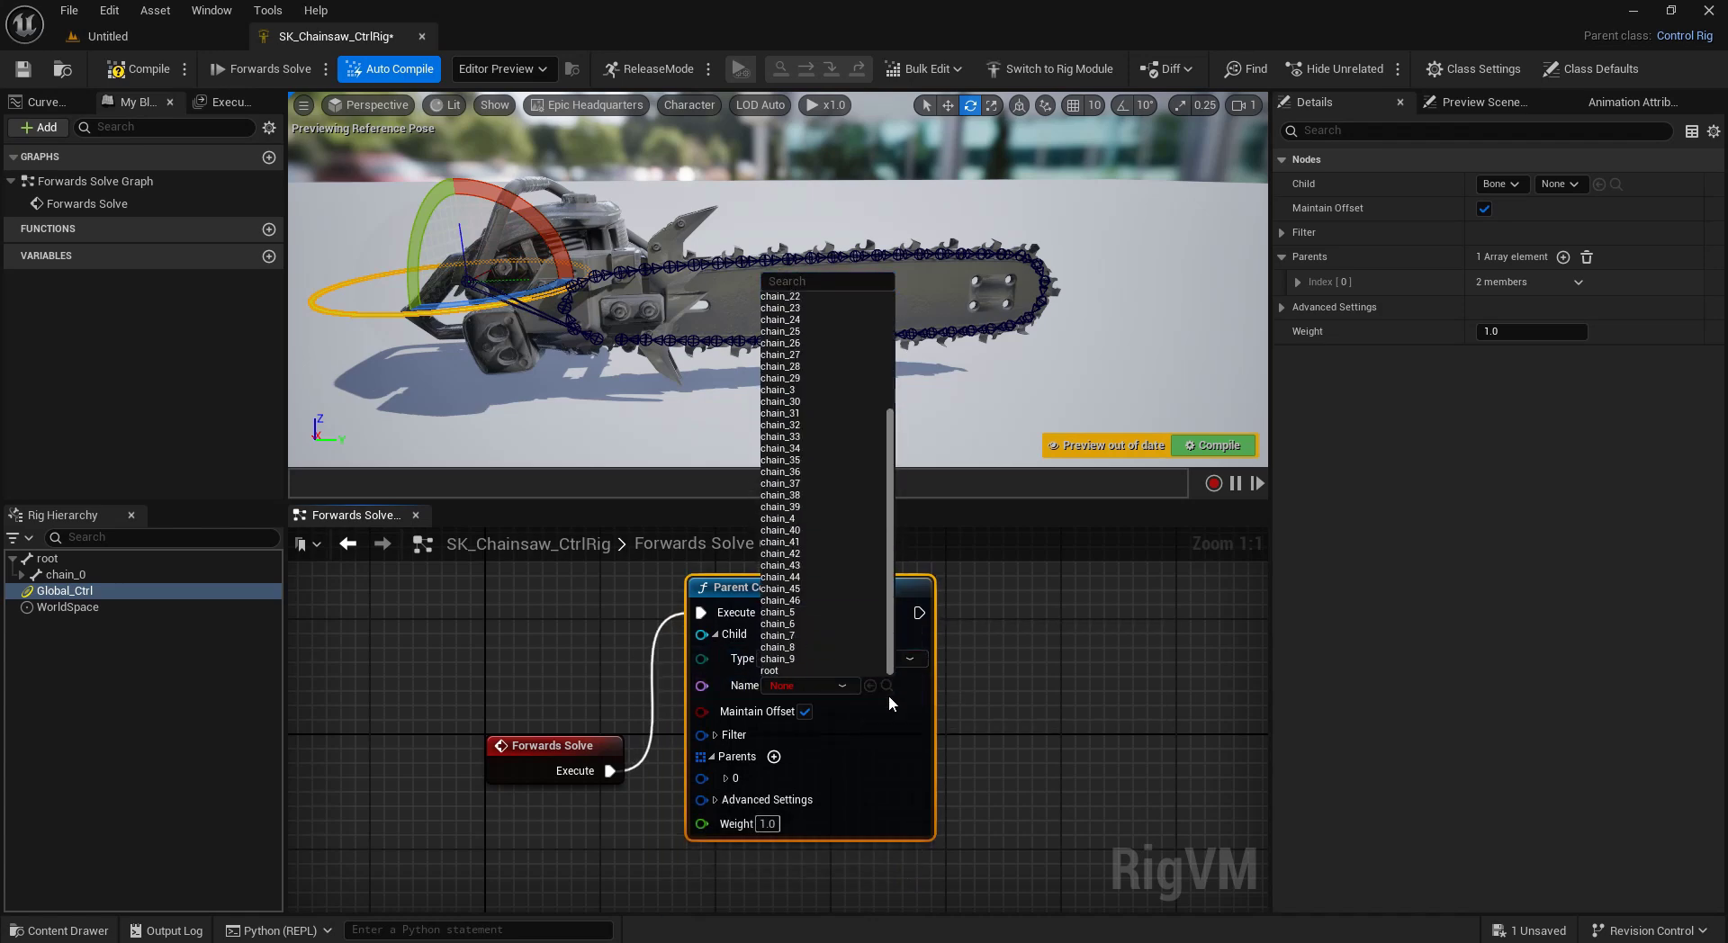
{"action": "left_click", "coordinate": [827, 671]}
{"action": "left_click", "coordinate": [715, 634]}
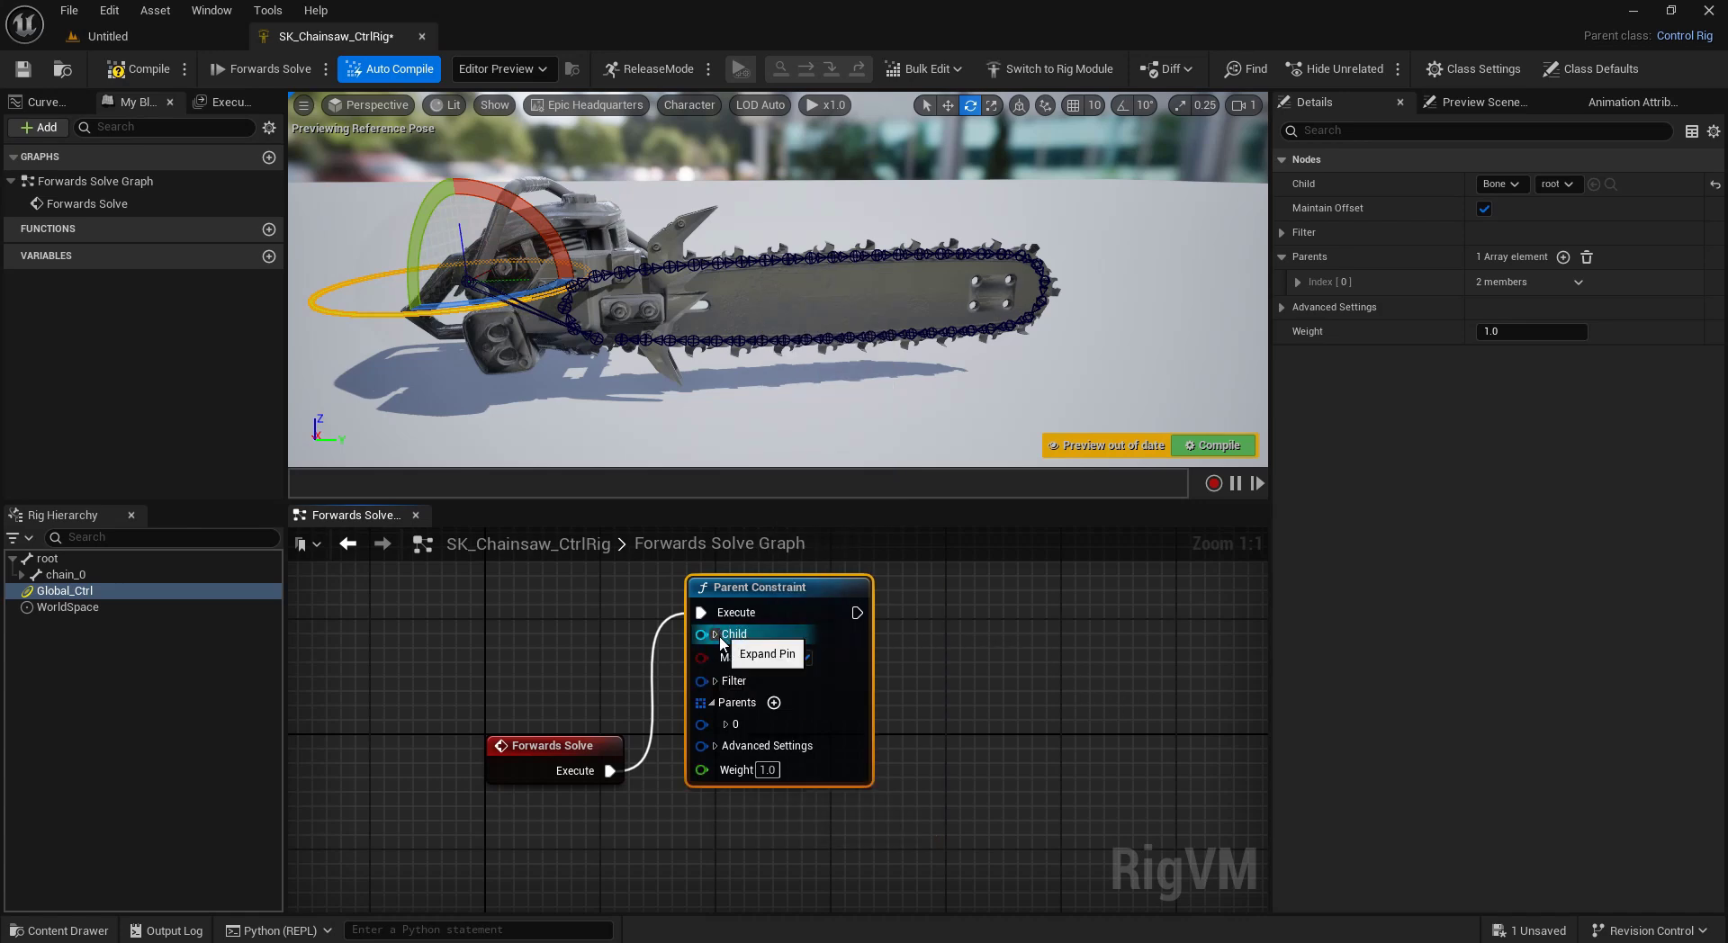
Set the constraint's first parent to the control Global_Ctrl and line the node up with Forwards Solve.
{"action": "left_click", "coordinate": [725, 724]}
{"action": "left_click", "coordinate": [919, 771]}
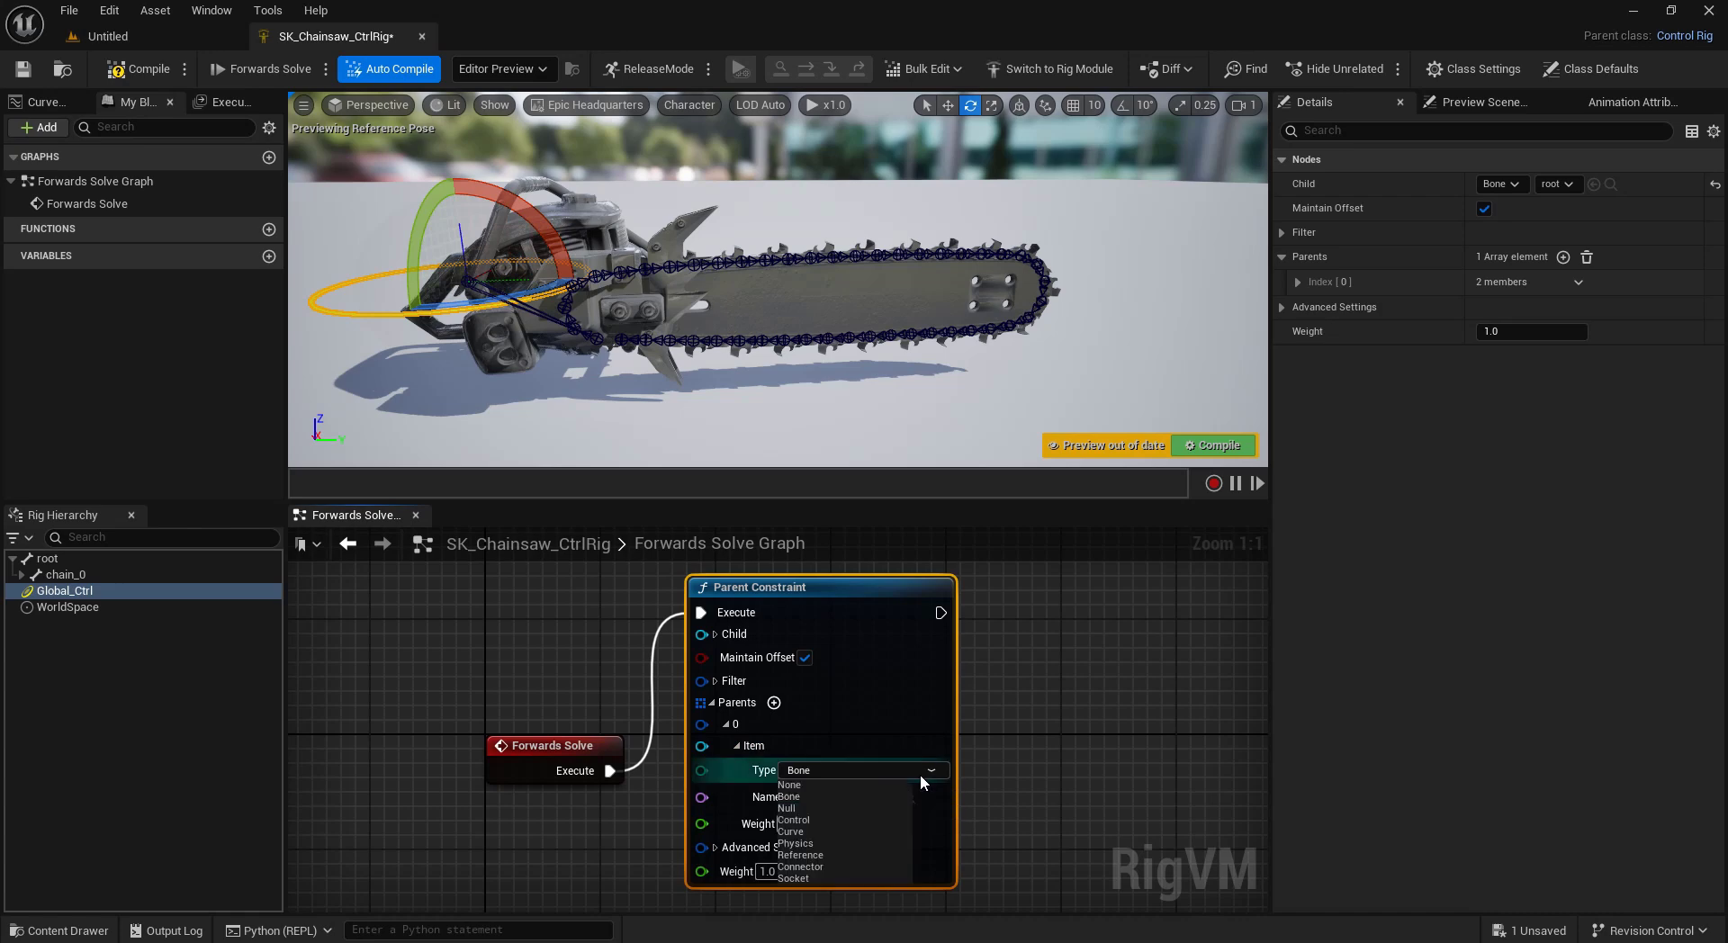
{"action": "left_click", "coordinate": [866, 819]}
{"action": "left_click", "coordinate": [845, 799]}
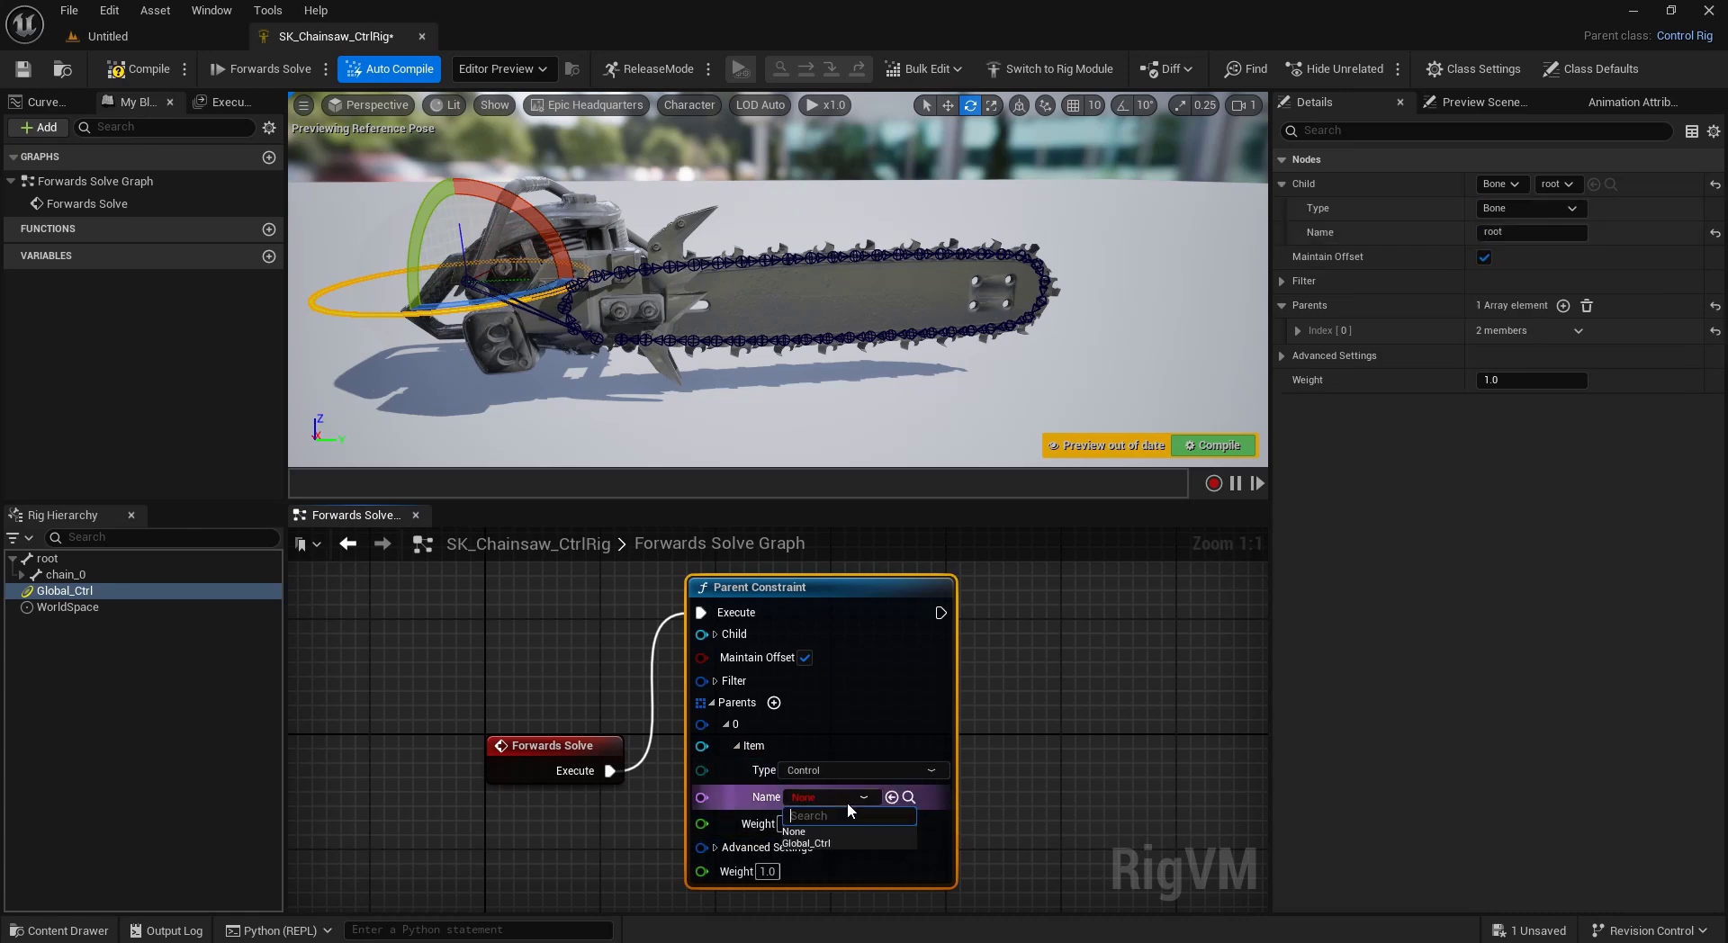
{"action": "left_click", "coordinate": [839, 842]}
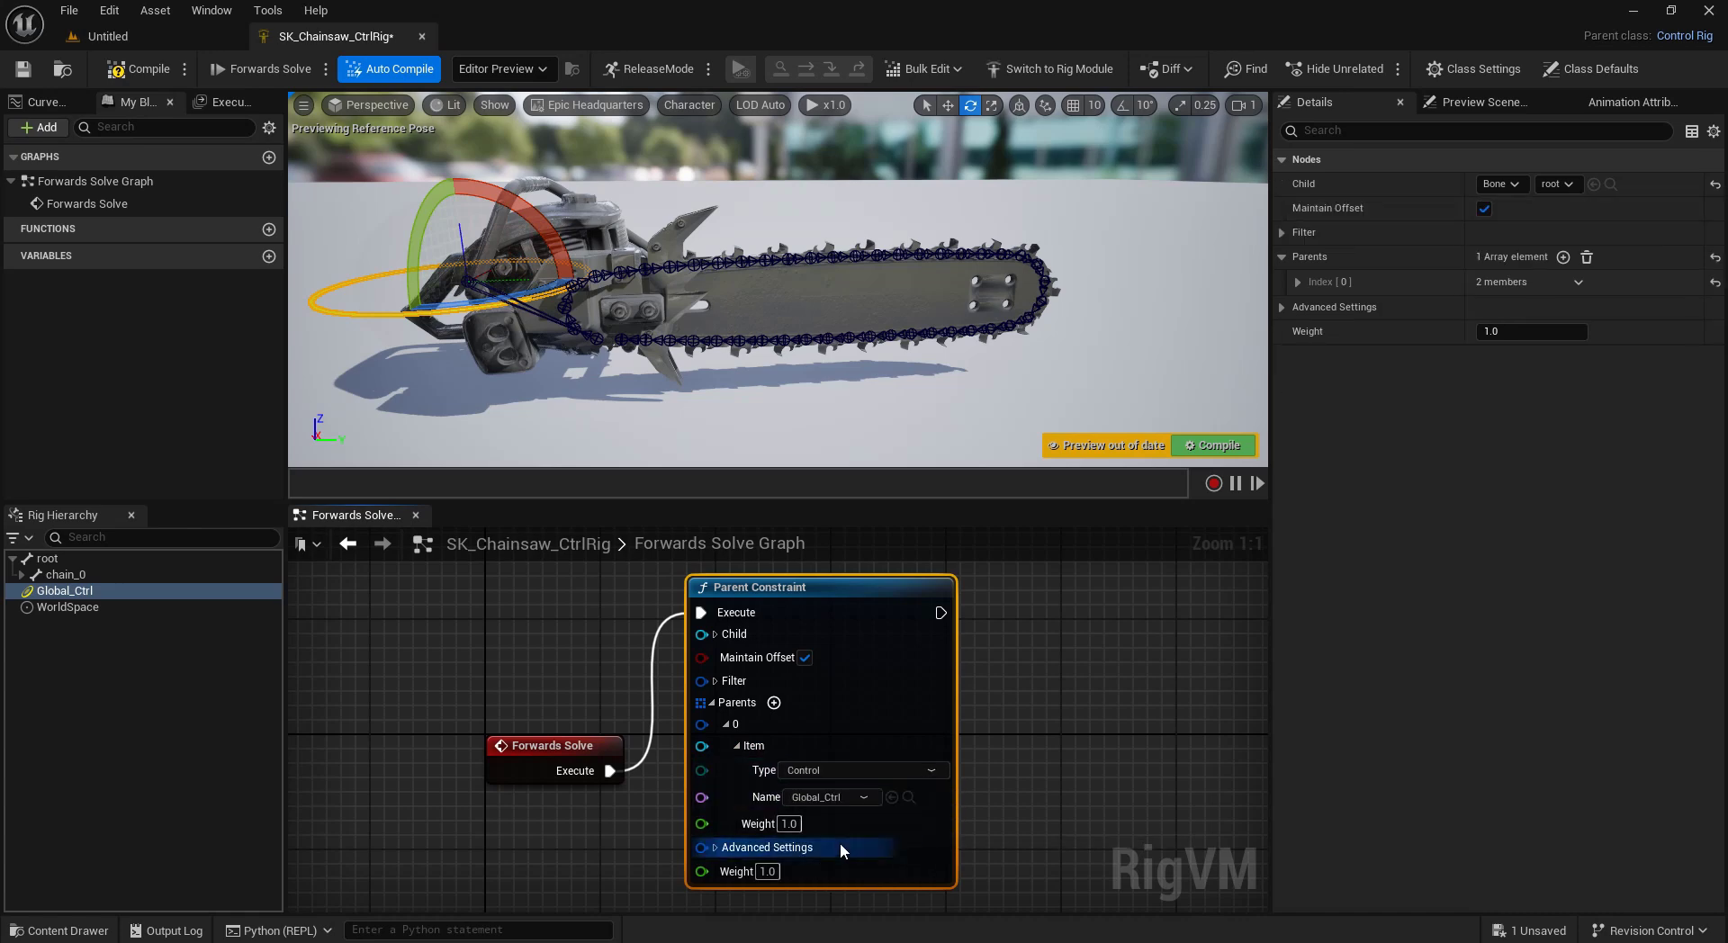
{"action": "left_click", "coordinate": [712, 702]}
{"action": "left_click_drag", "start_coordinate": [776, 592], "coordinate": [779, 751]}
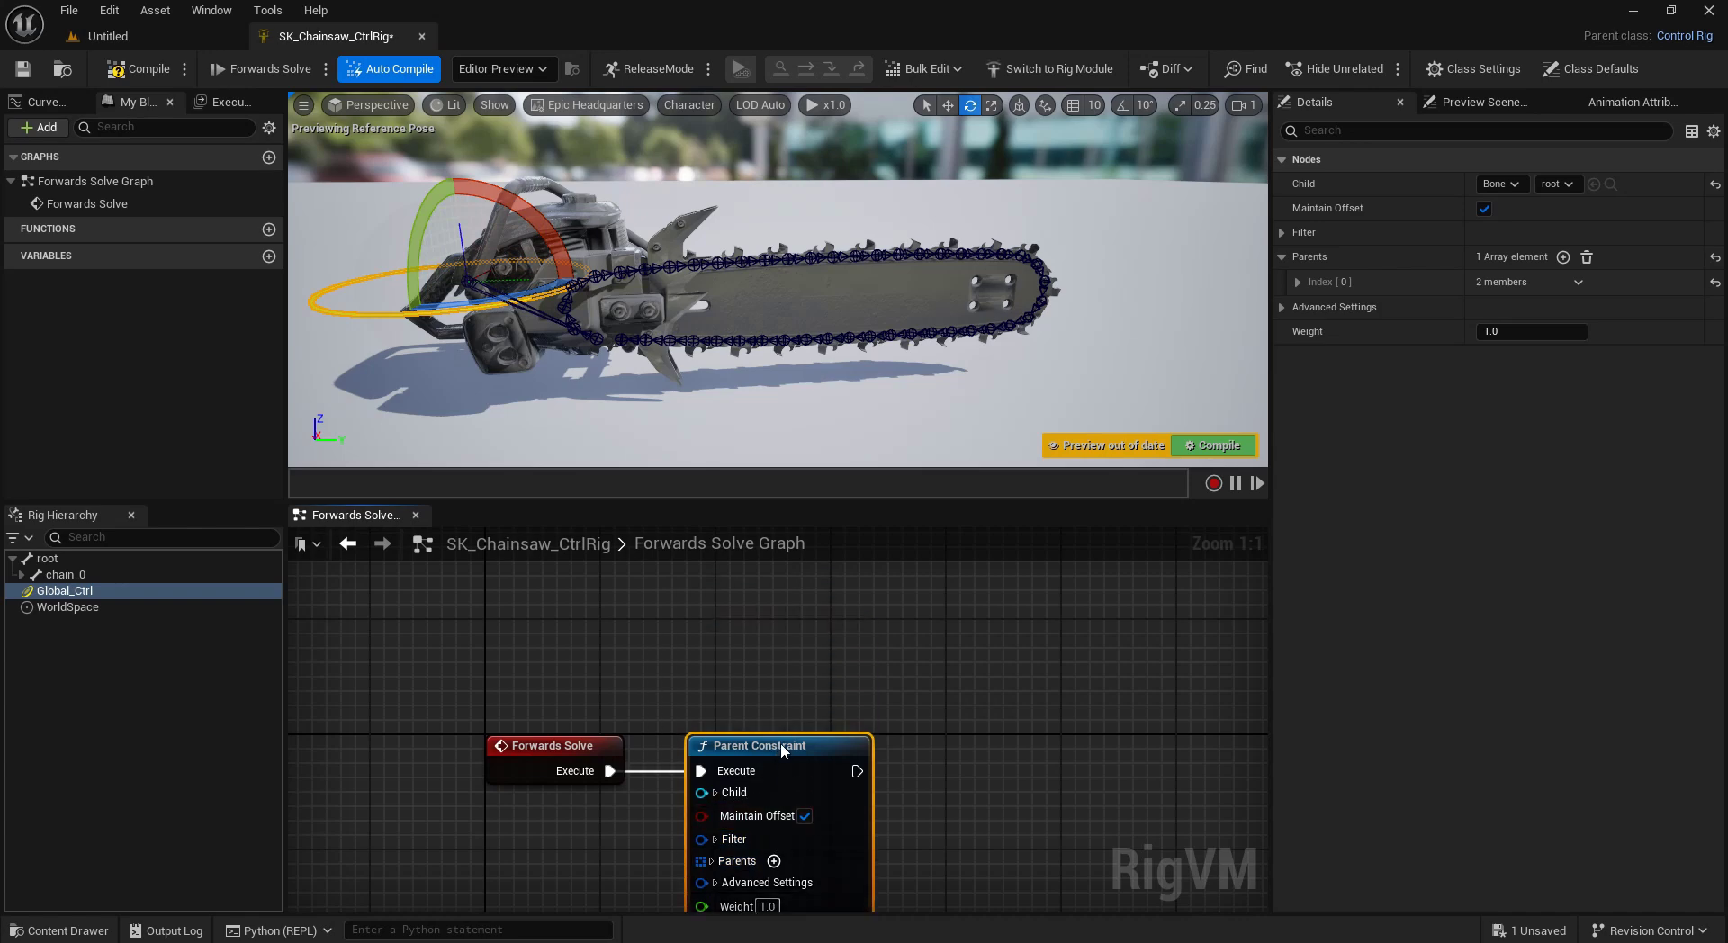
Test the constraint by rotating Global_Ctrl with the chainsaw attached, and undo the rotation.
{"action": "left_click_drag", "start_coordinate": [544, 220], "coordinate": [654, 272]}
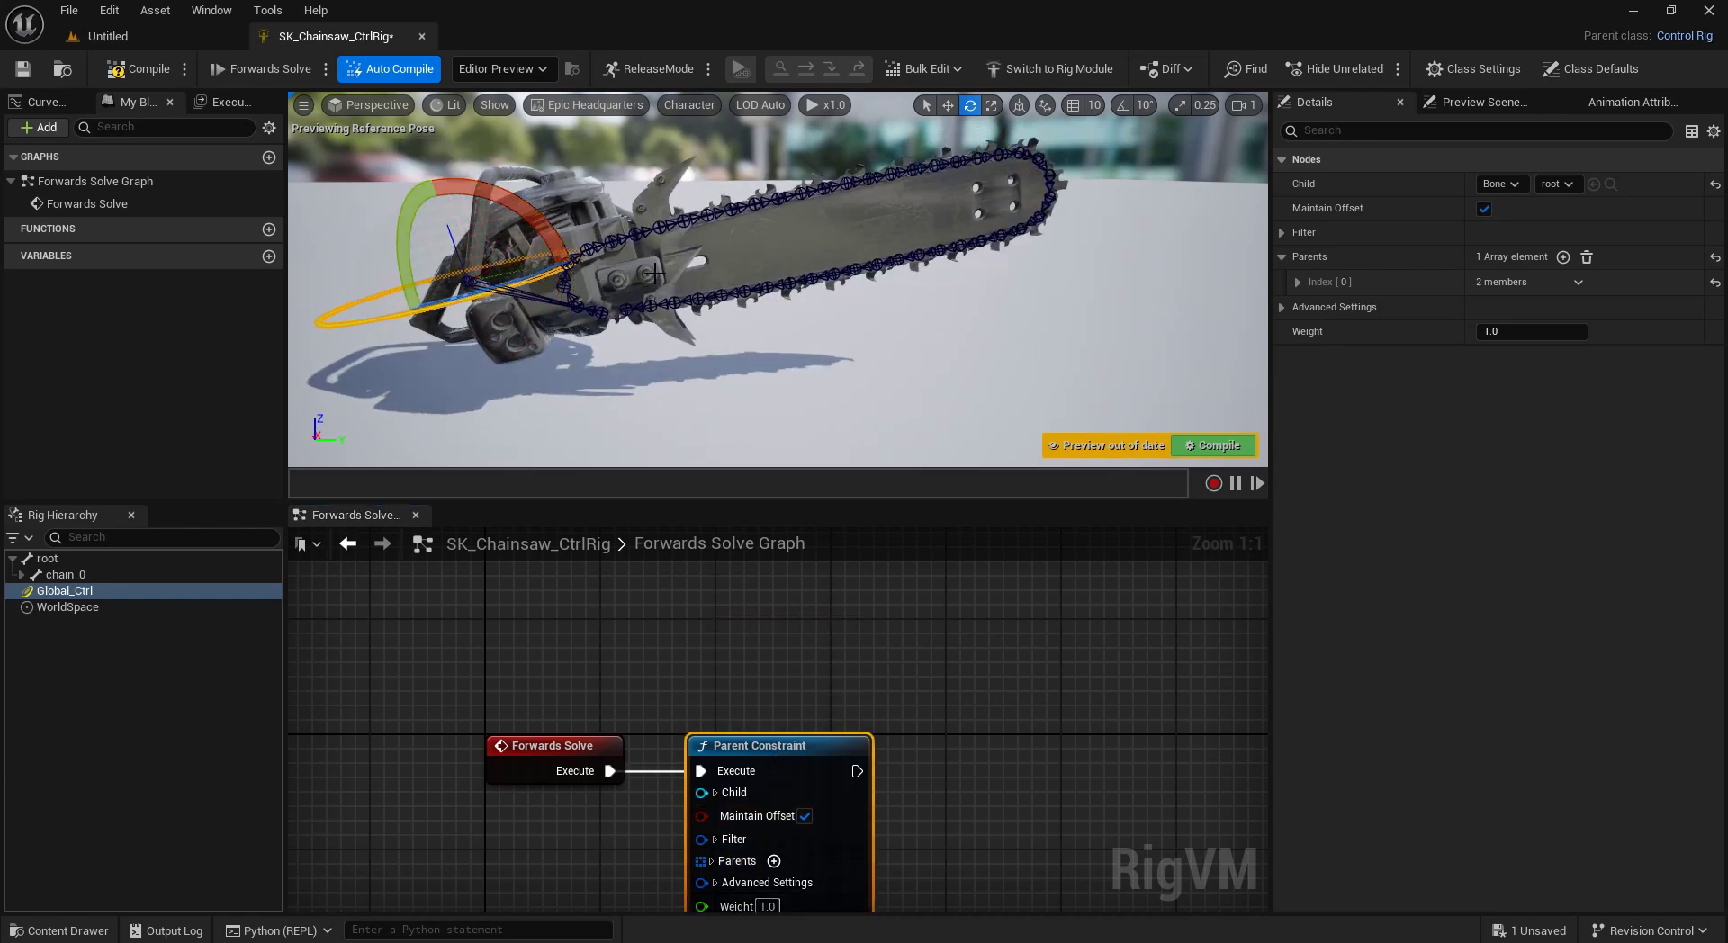
{"action": "key", "text": "ctrl+z"}
{"action": "left_click", "coordinate": [623, 639]}
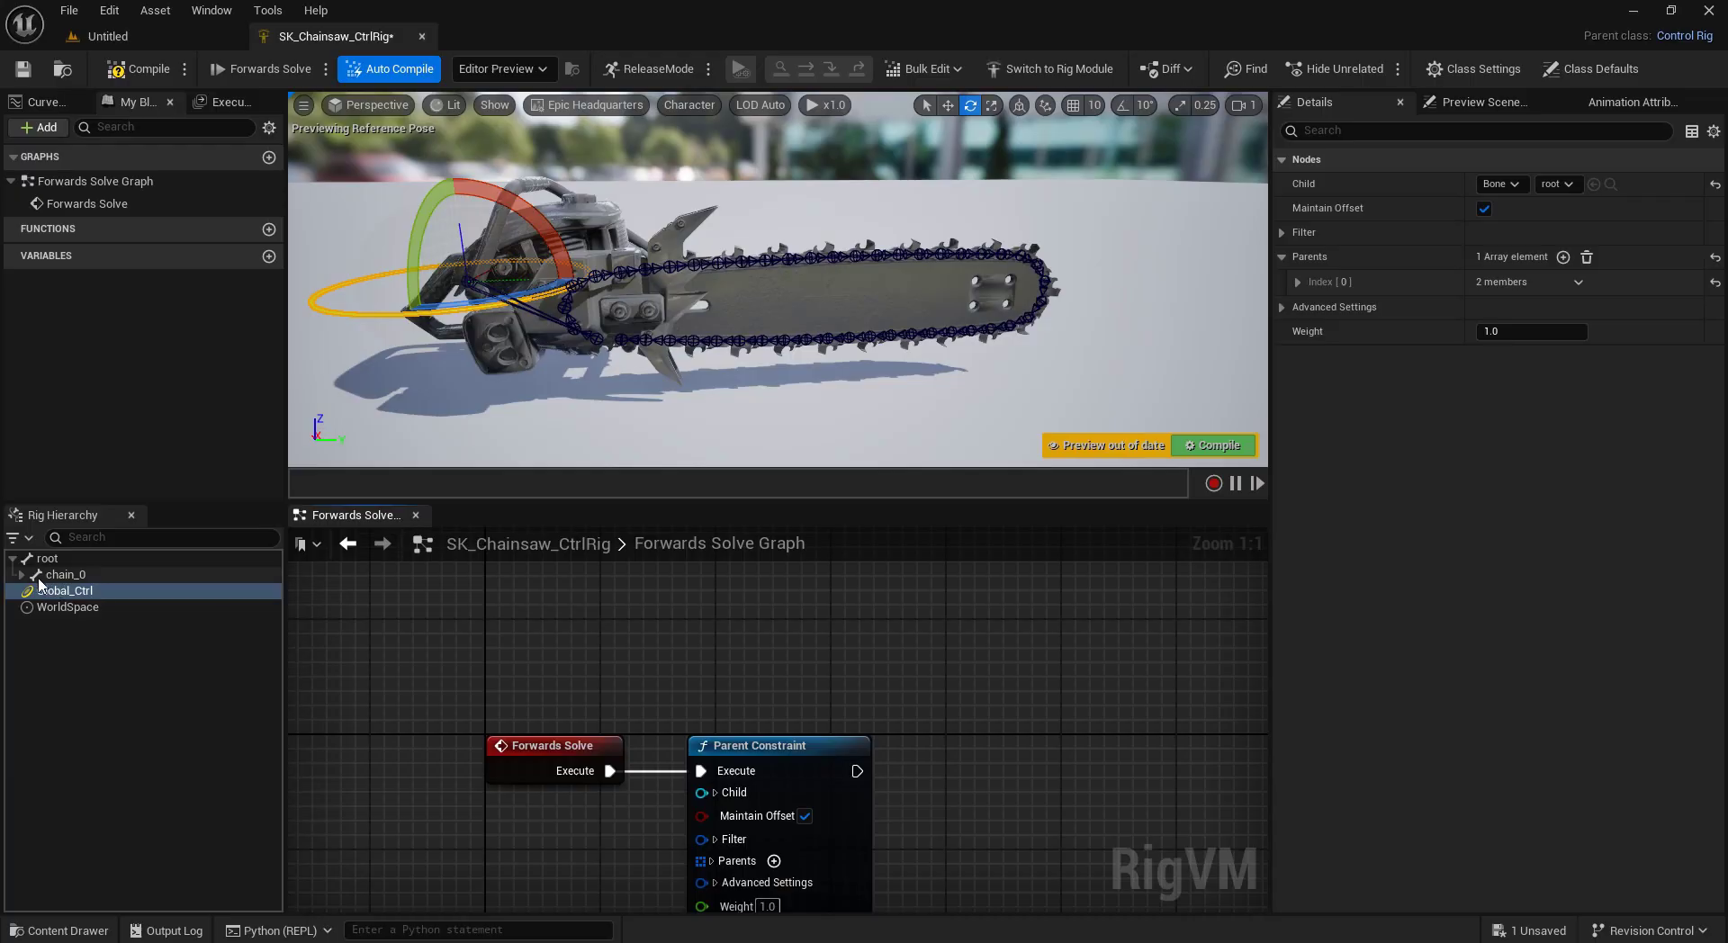
Create an Item Array node from all bones chain_0 through chain_46 and collapse its item list.
{"action": "left_click", "coordinate": [22, 576], "text": "shift"}
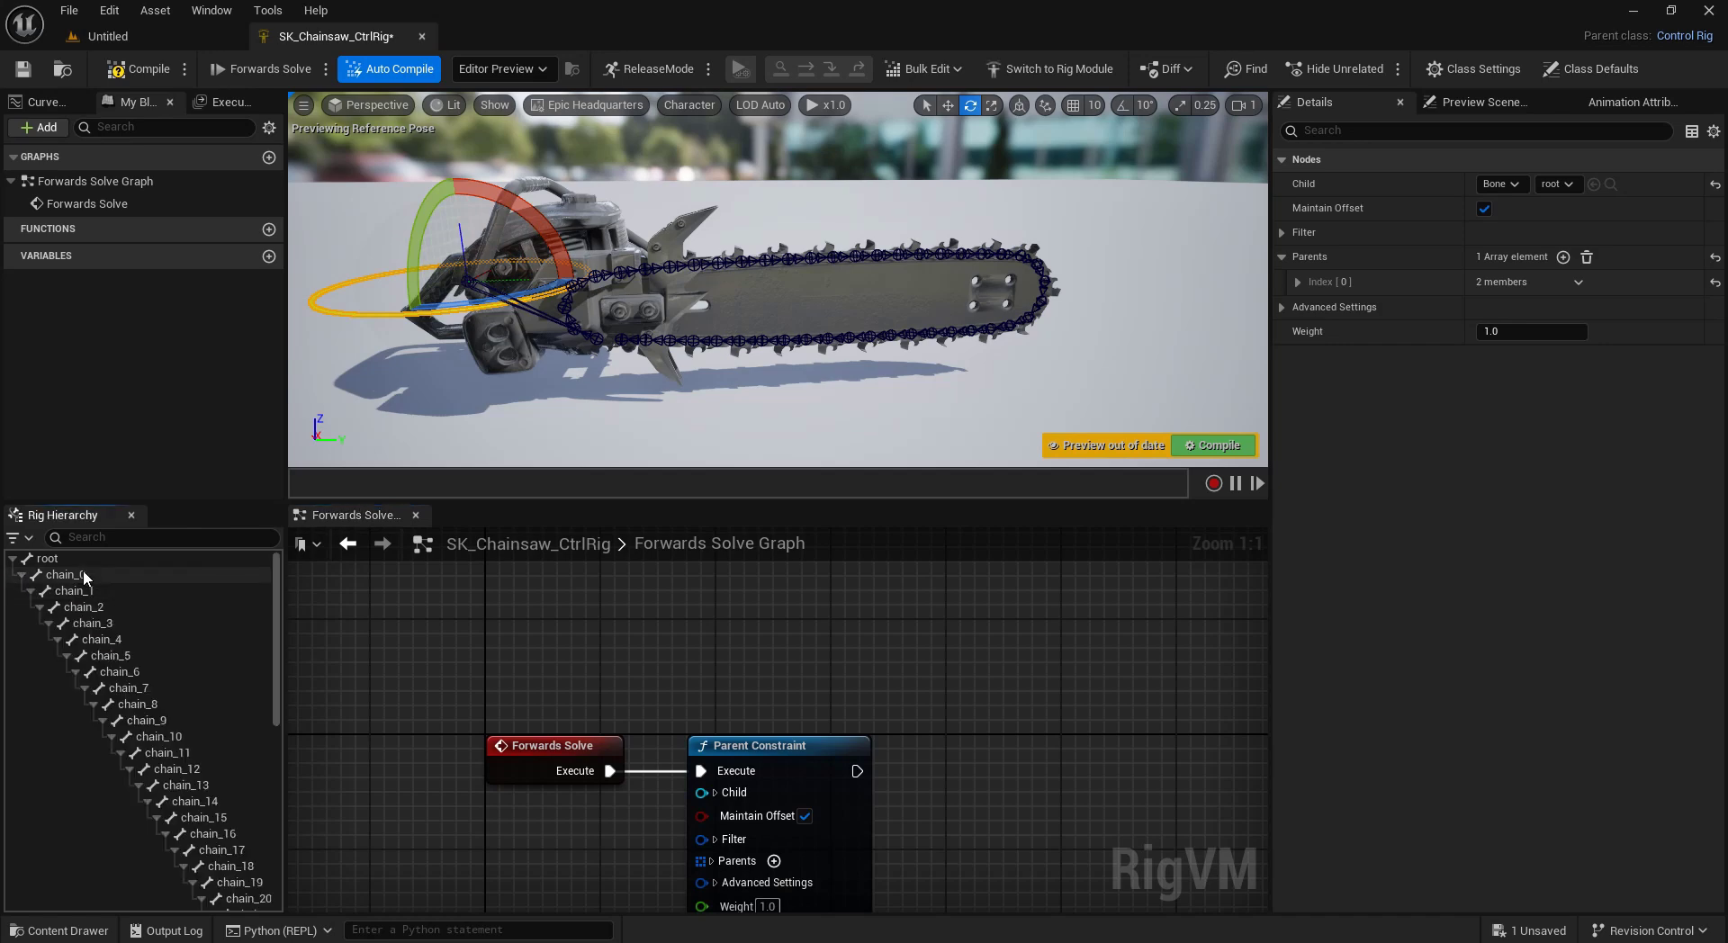
{"action": "left_click", "coordinate": [83, 571]}
{"action": "left_click_drag", "start_coordinate": [287, 569], "coordinate": [525, 752]}
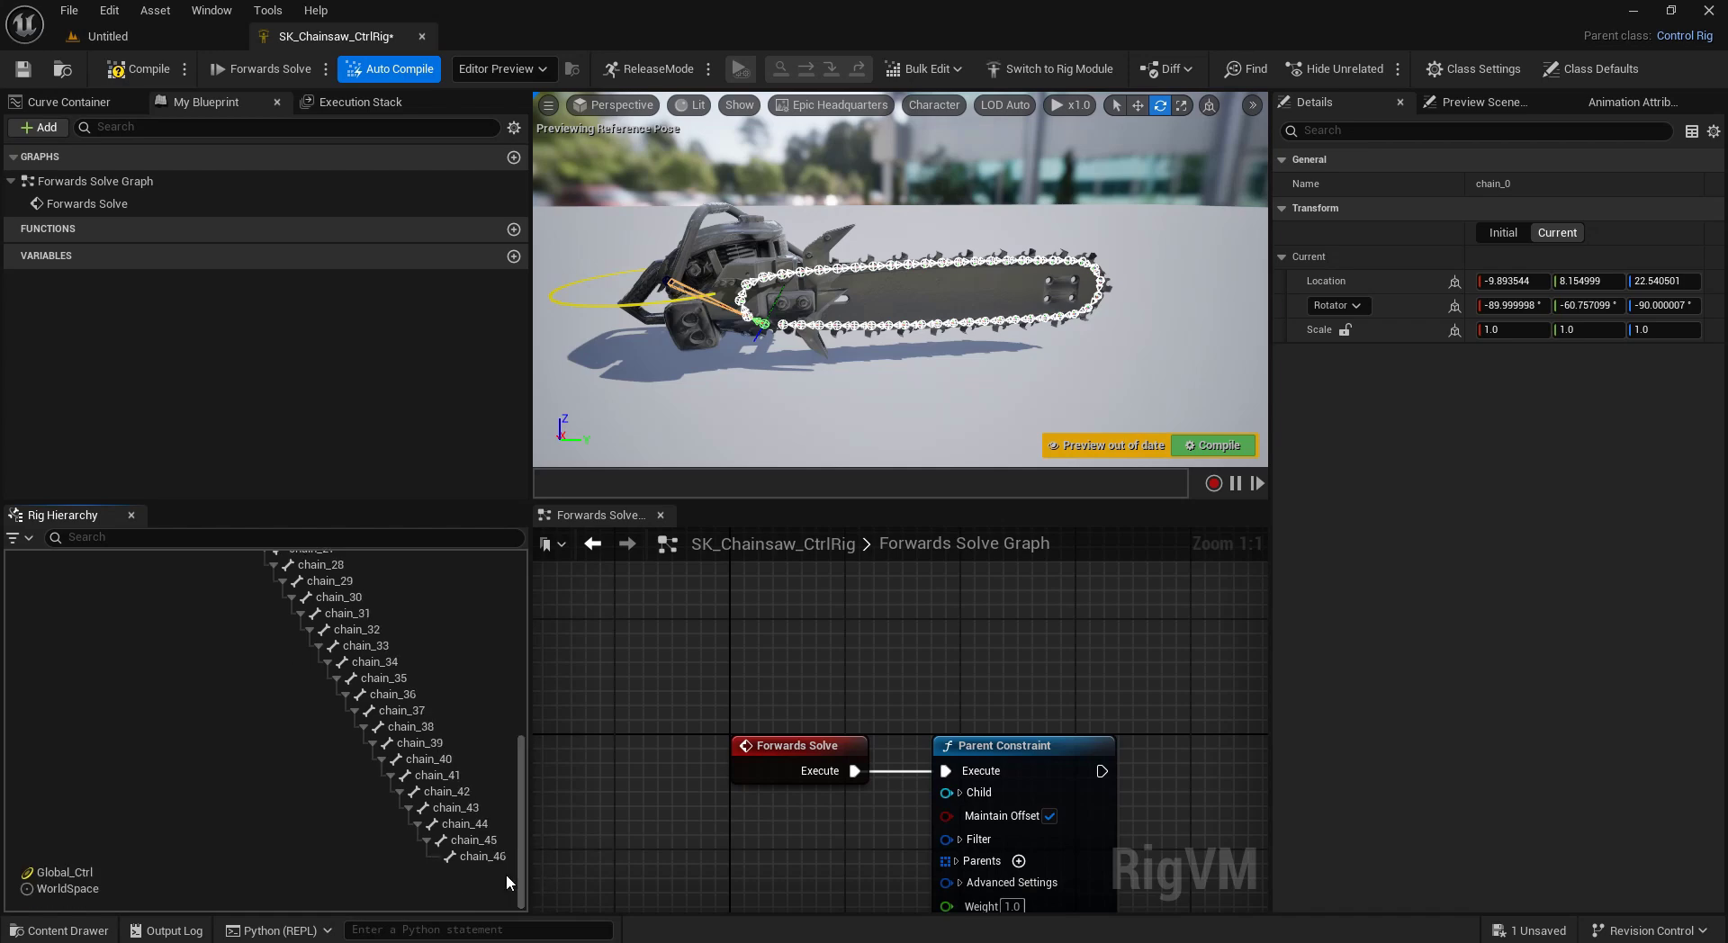
{"action": "left_click", "coordinate": [483, 856], "text": "shift"}
{"action": "left_click_drag", "start_coordinate": [409, 739], "coordinate": [640, 597]}
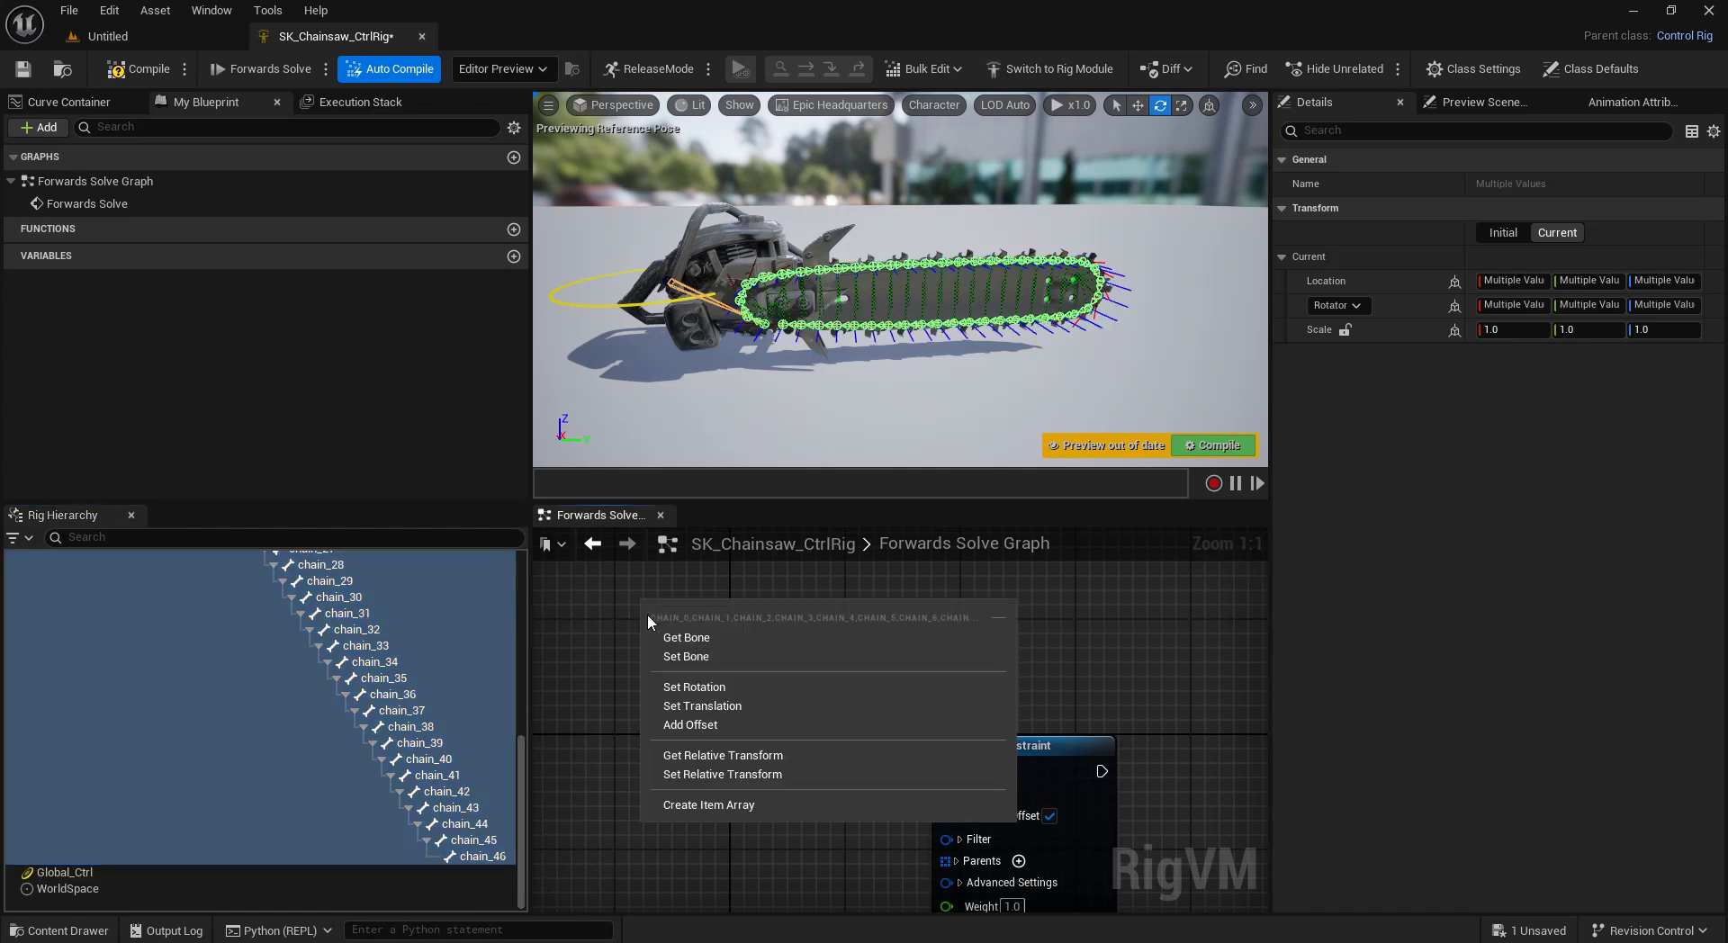
{"action": "left_click", "coordinate": [691, 806]}
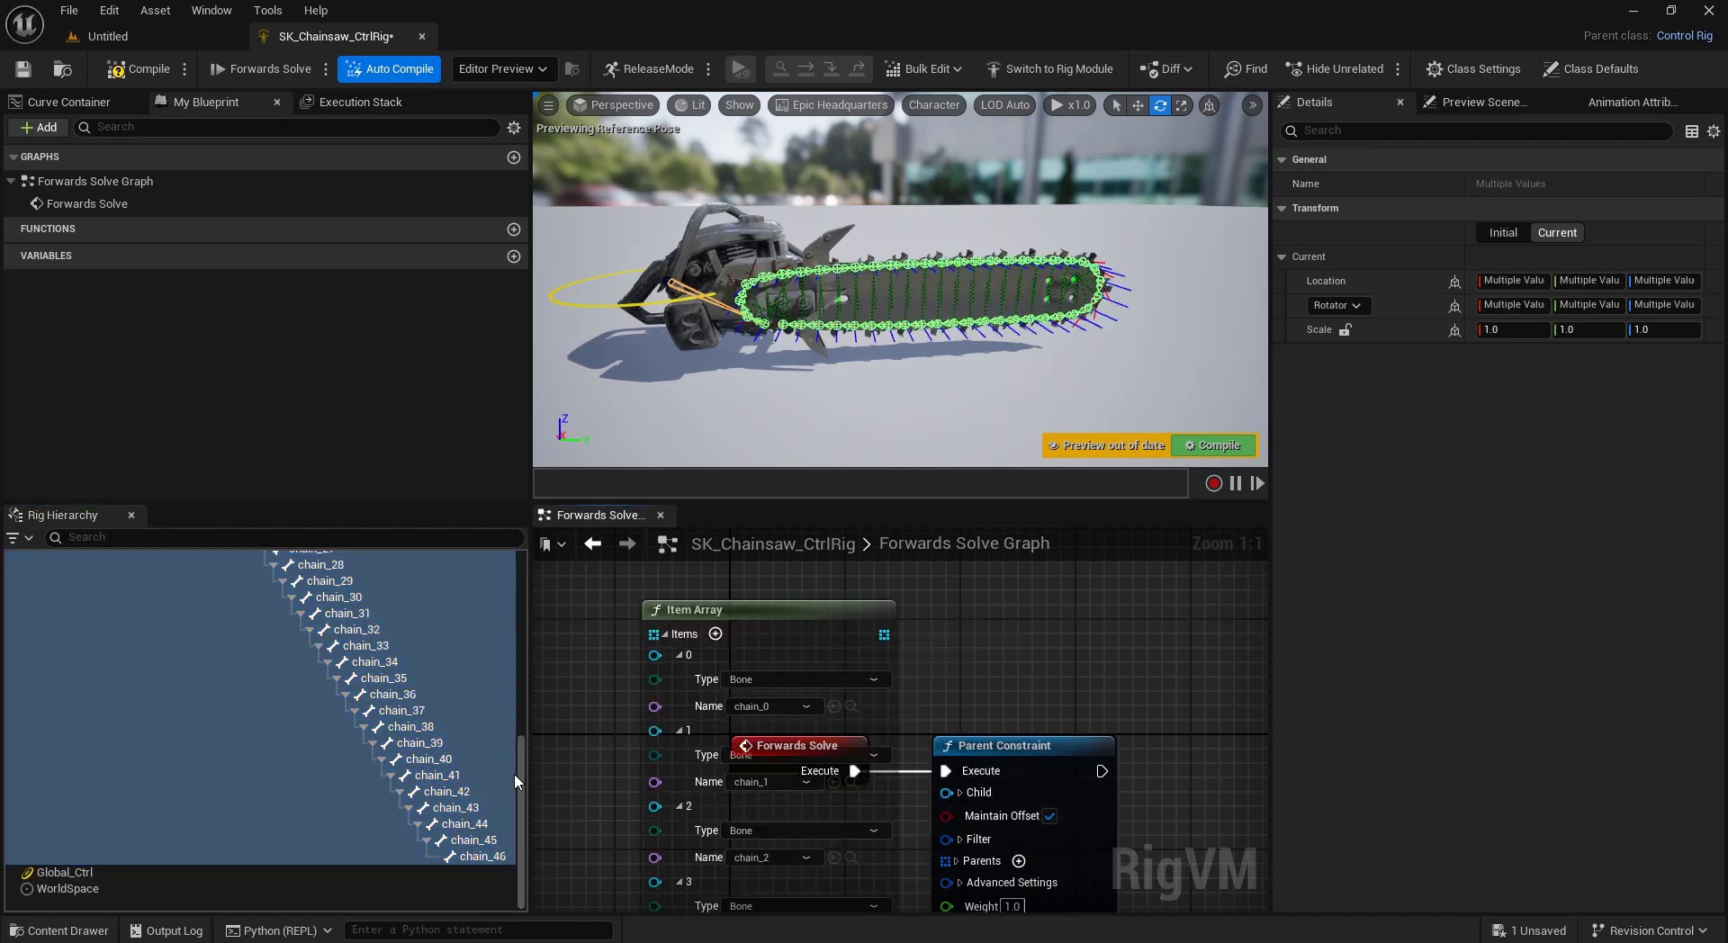
{"action": "left_click_drag", "start_coordinate": [531, 439], "coordinate": [281, 459]}
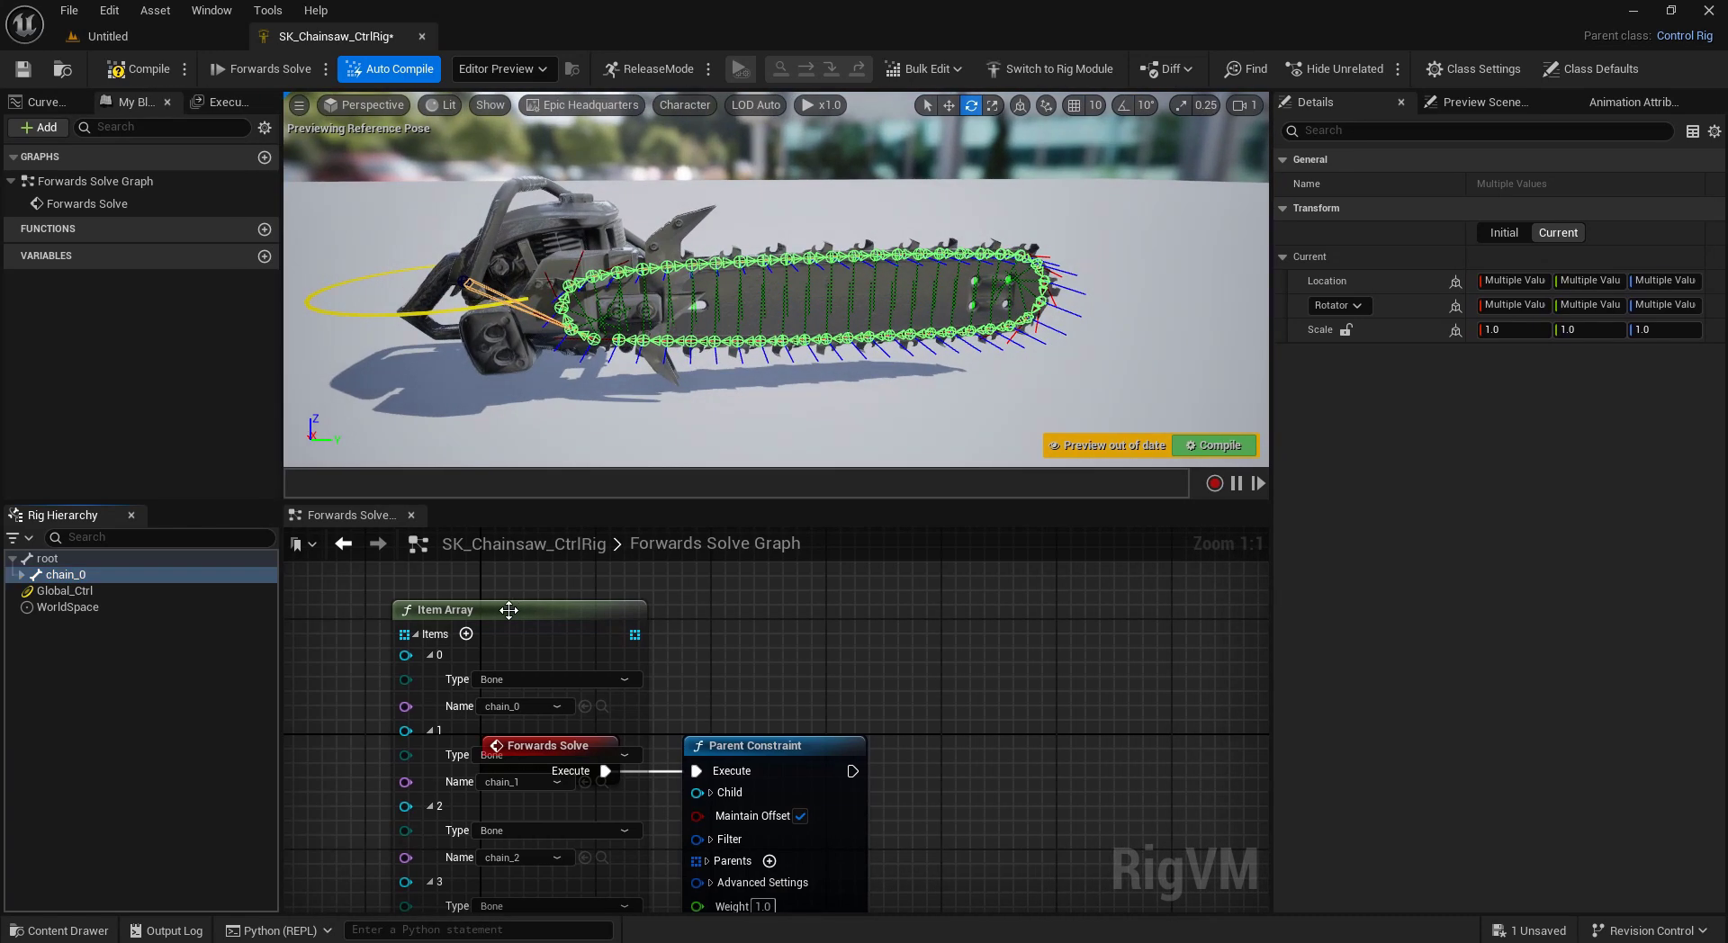
{"action": "left_click", "coordinate": [417, 636]}
Add a SplineFromItems node fed by the Item Array and place the array beside its Items input.
{"action": "left_click_drag", "start_coordinate": [488, 612], "coordinate": [760, 699]}
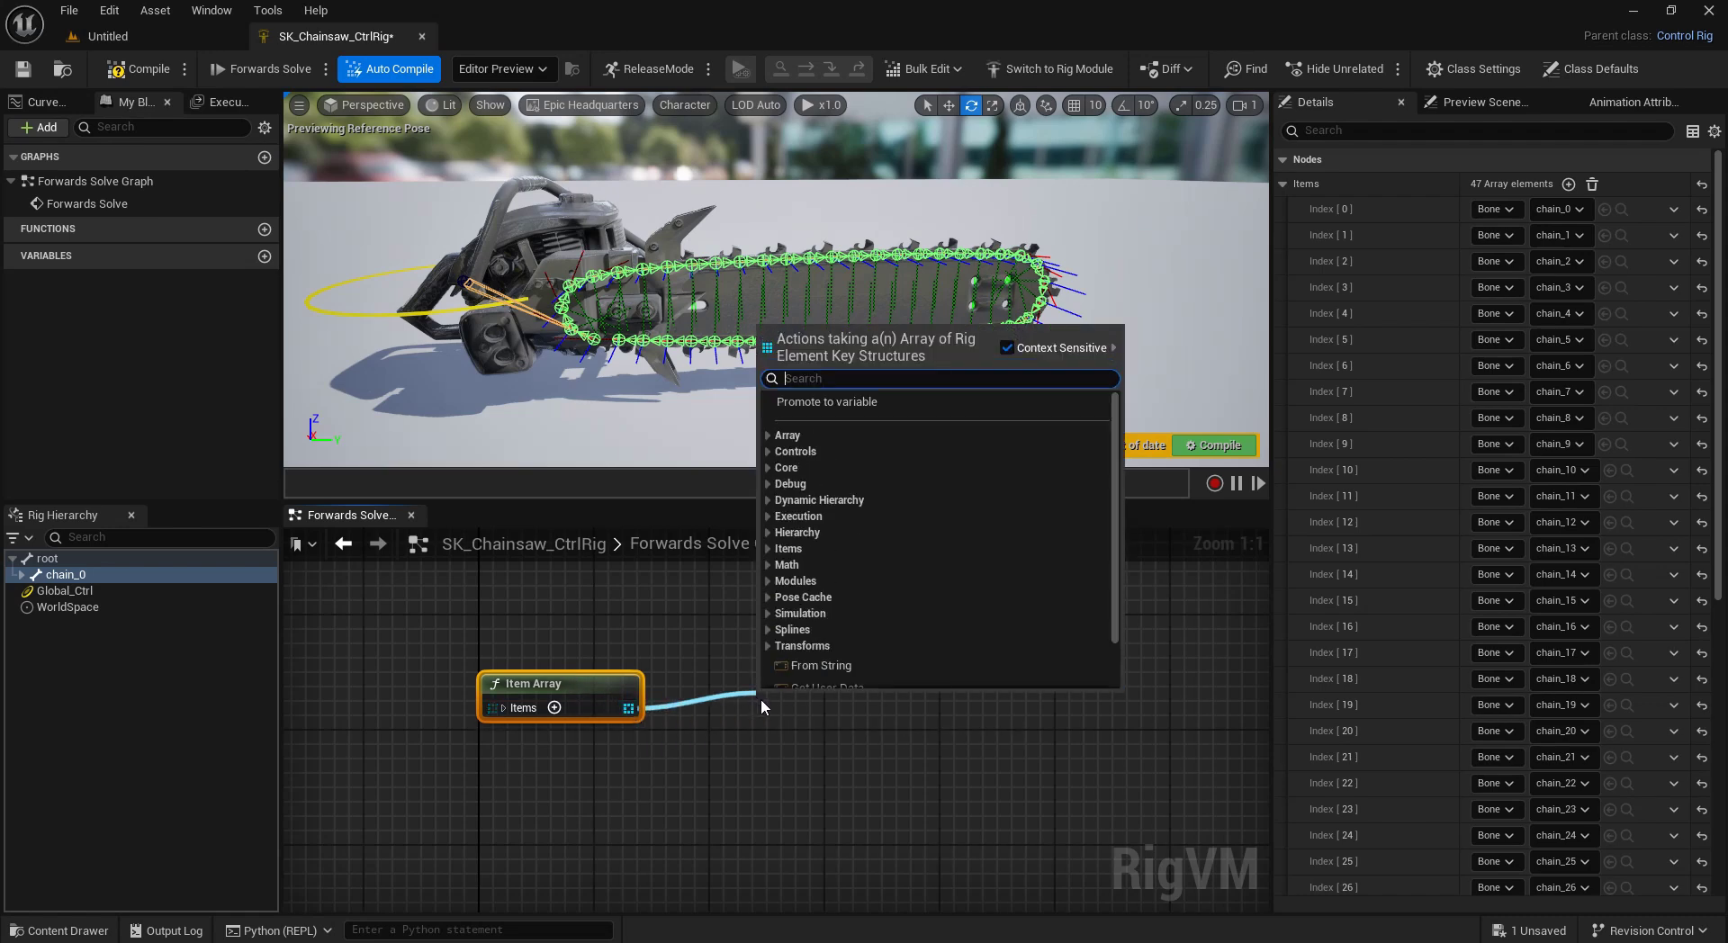
{"action": "type", "text": "spline"}
{"action": "key", "text": "Return"}
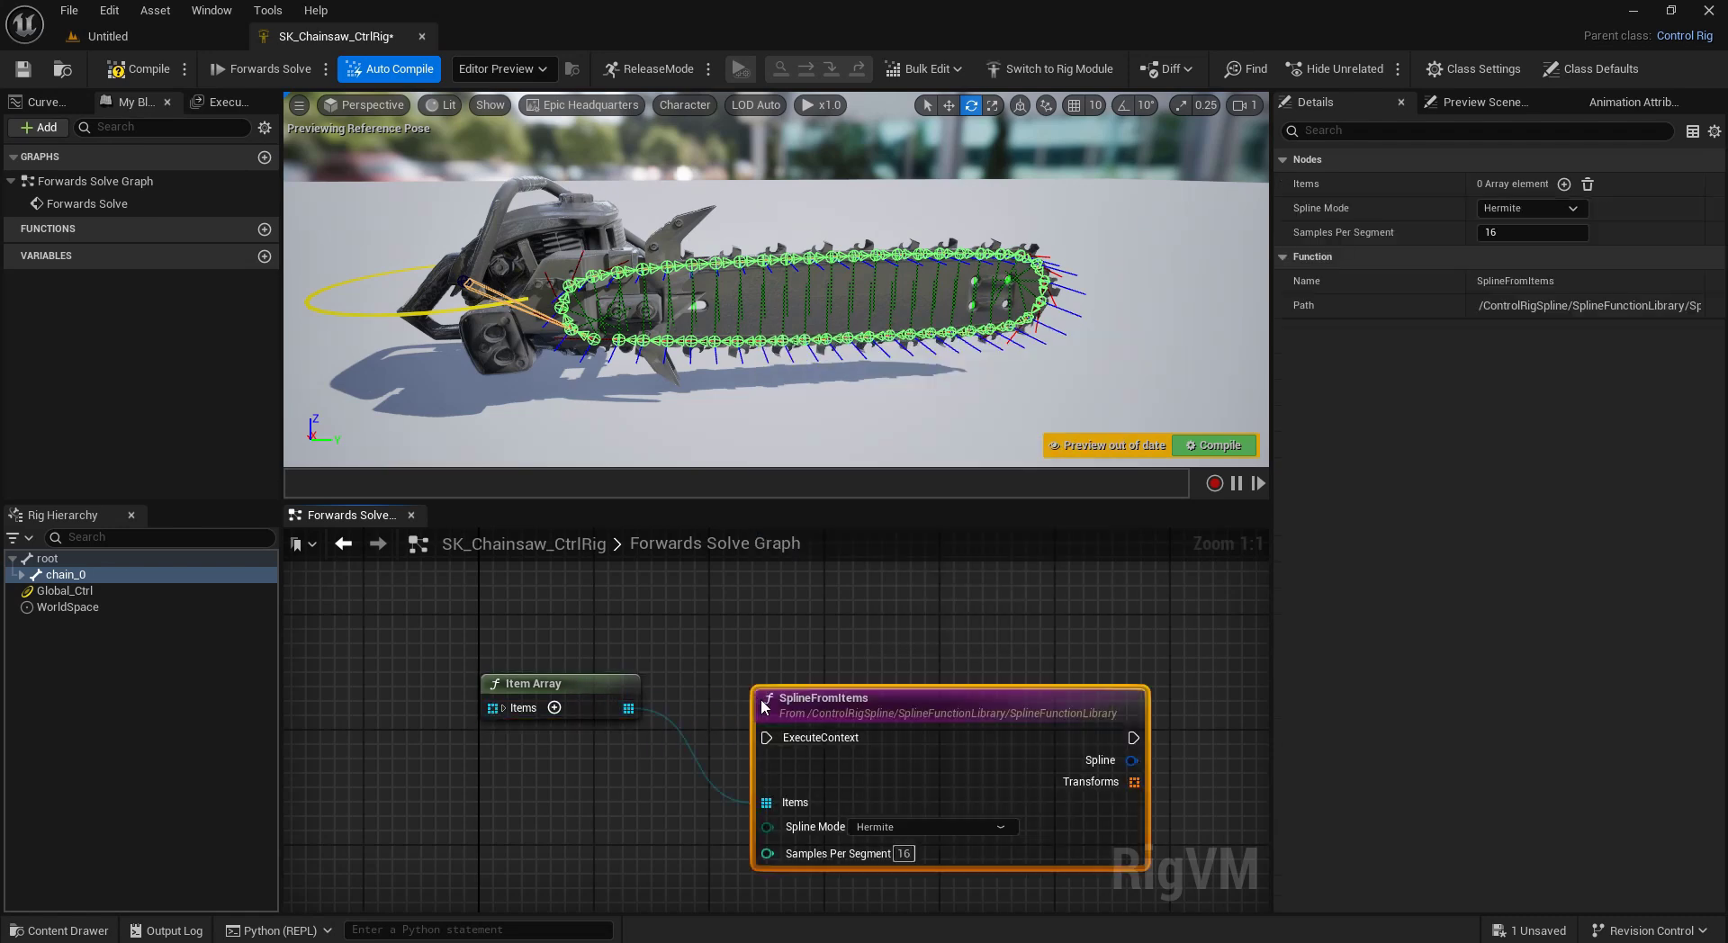
{"action": "left_click_drag", "start_coordinate": [533, 689], "coordinate": [543, 830]}
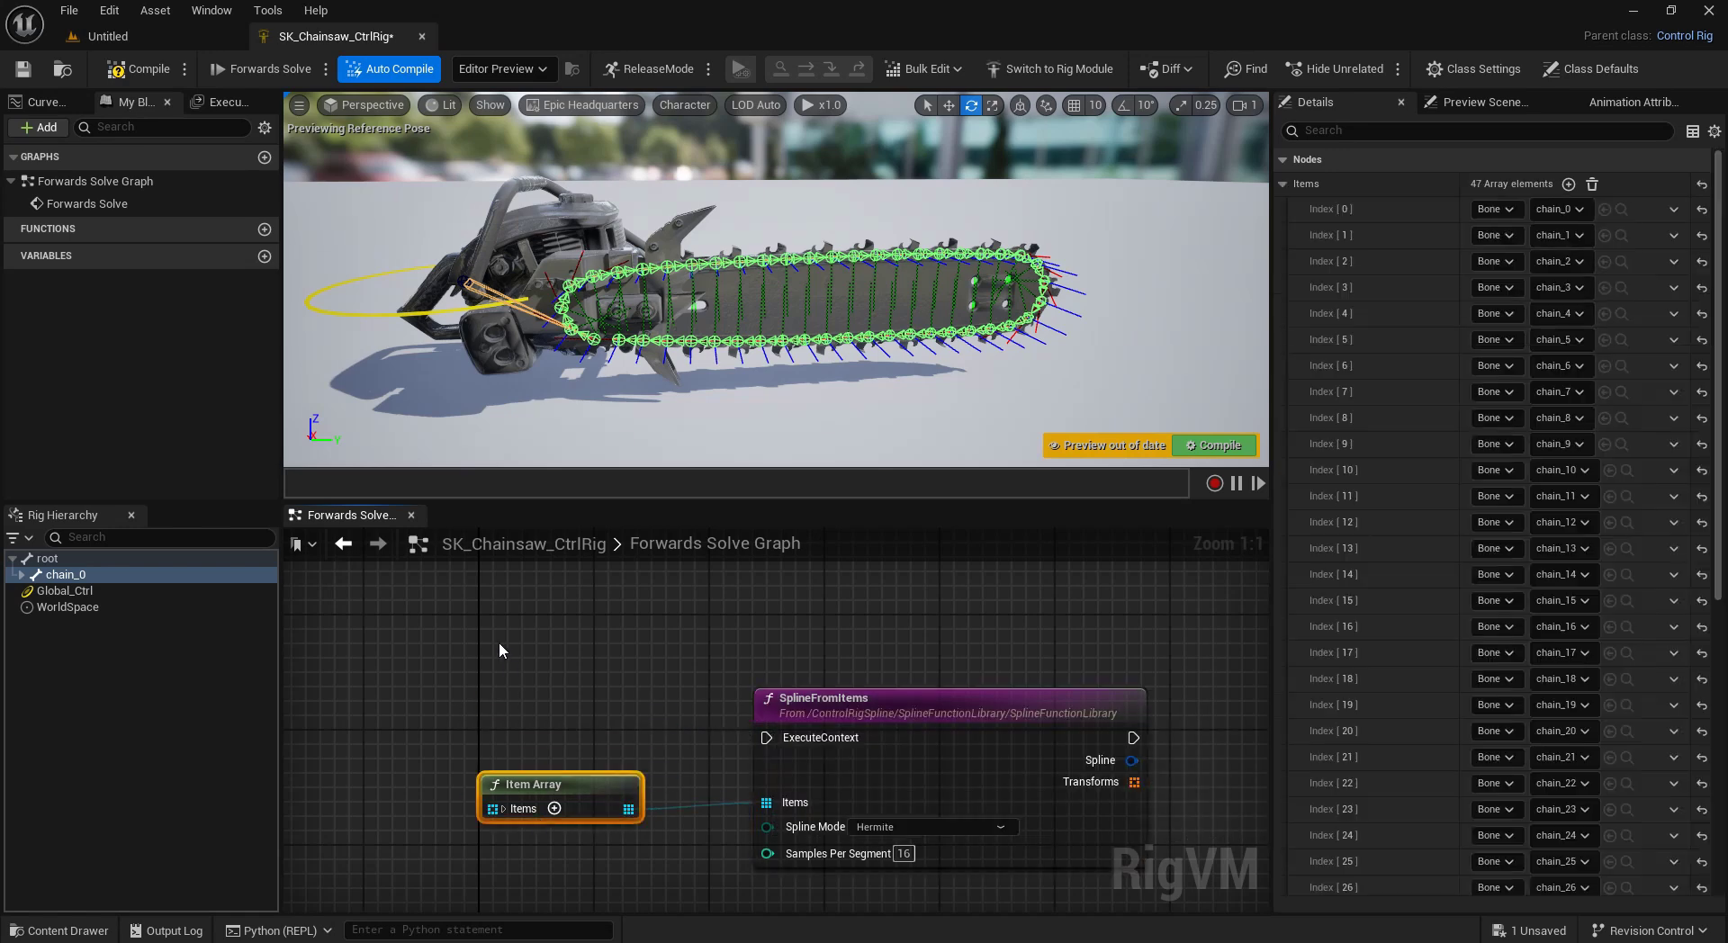
Add a Construction Event and connect its execution output to the SplineFromItems node.
{"action": "right_click", "coordinate": [493, 604]}
{"action": "type", "text": "construct"}
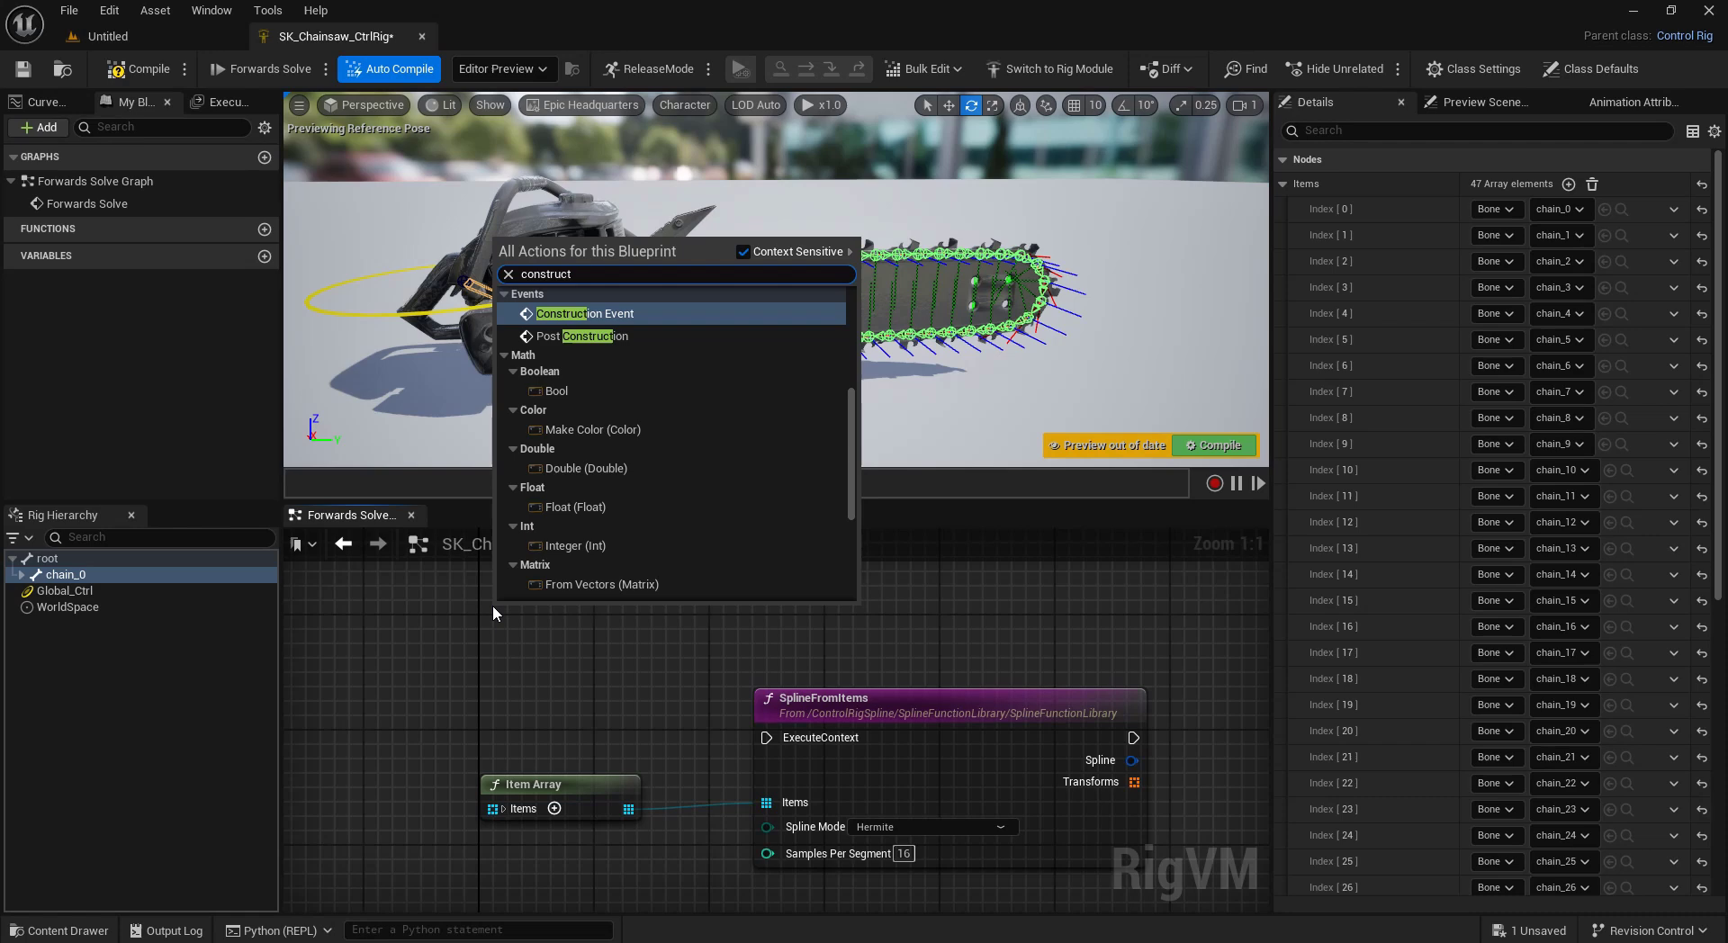
{"action": "key", "text": "Return"}
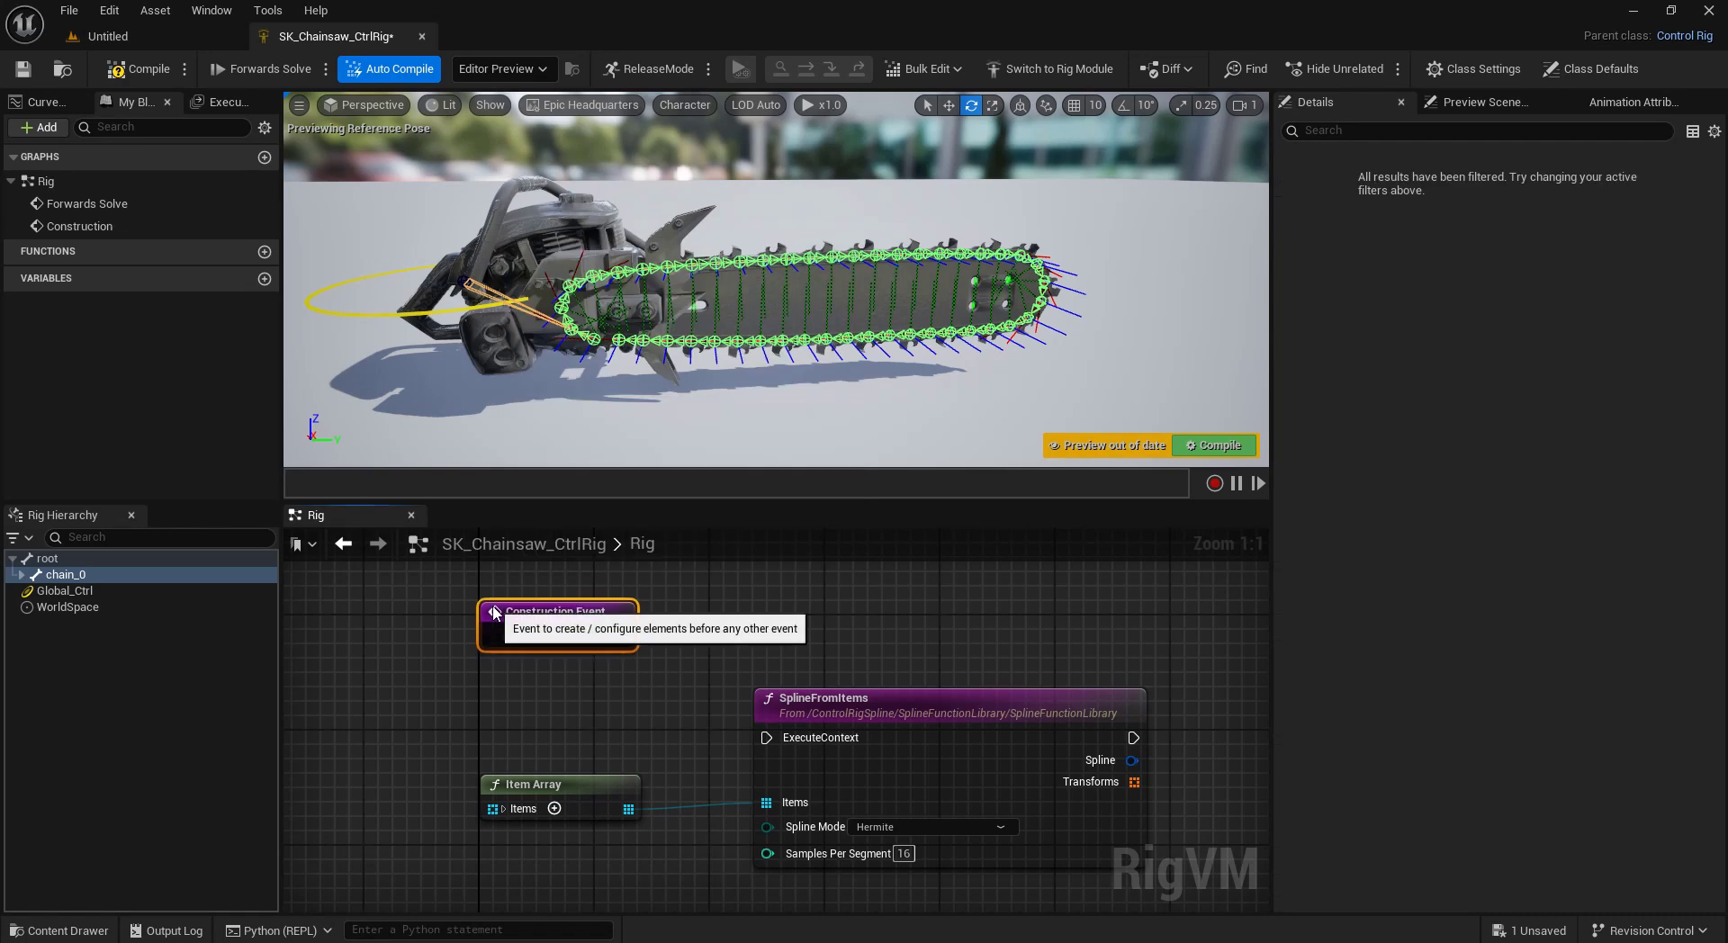
{"action": "left_click_drag", "start_coordinate": [674, 694], "coordinate": [765, 737]}
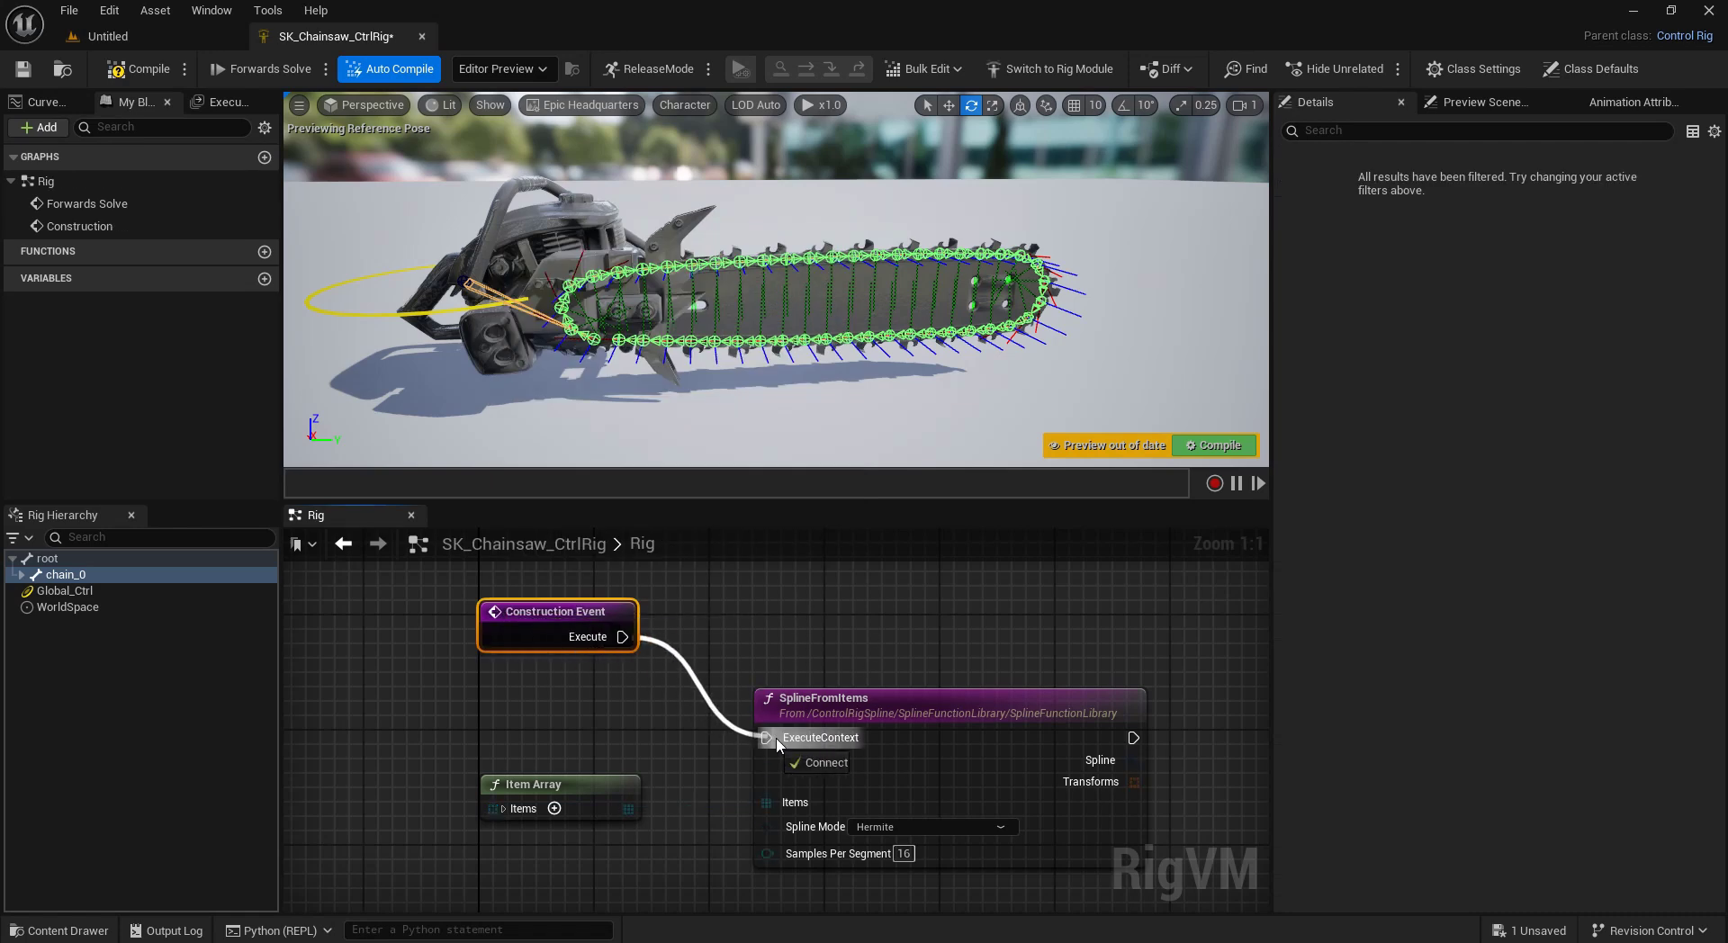
Add a Draw Spline node after SplineFromItems, fed by its spline output, and clear the bone selection.
{"action": "right_click_drag", "start_coordinate": [903, 627], "coordinate": [712, 598]}
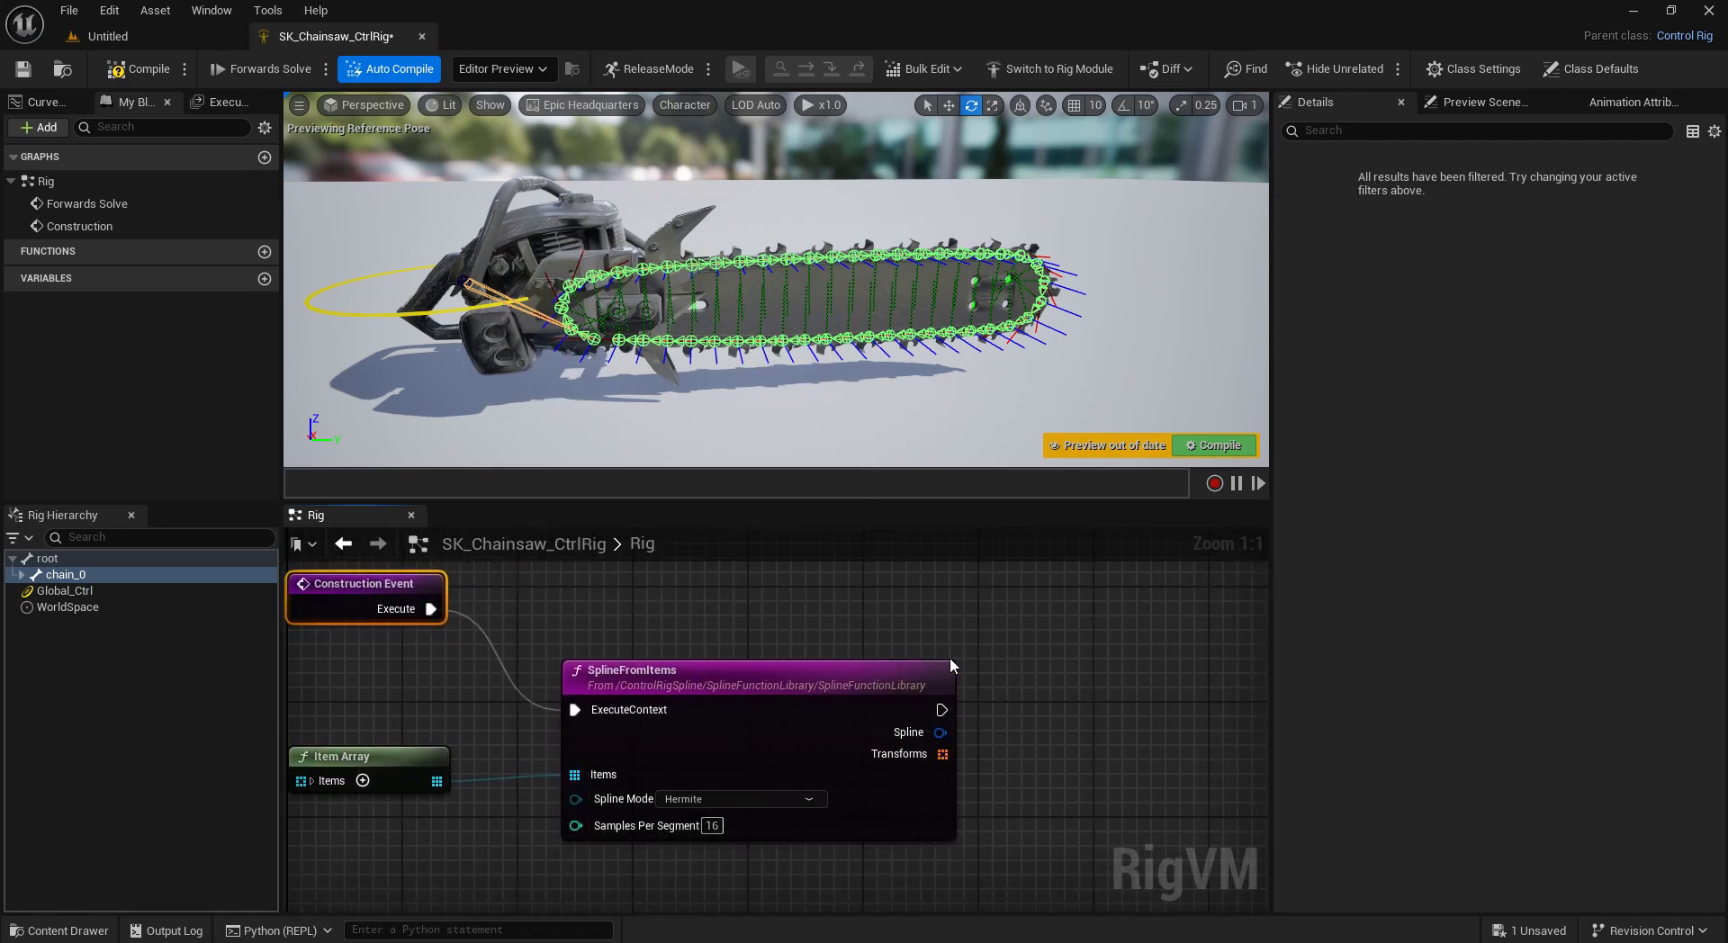
{"action": "right_click_drag", "start_coordinate": [1001, 702], "coordinate": [879, 677]}
{"action": "mouse_move", "coordinate": [830, 707]}
{"action": "left_mouse_down"}
{"action": "mouse_move", "coordinate": [903, 704]}
{"action": "mouse_move", "coordinate": [969, 654]}
{"action": "mouse_move", "coordinate": [872, 684]}
{"action": "mouse_move", "coordinate": [957, 682]}
{"action": "left_mouse_up"}
{"action": "type", "text": "draw"}
{"action": "key", "text": "Return"}
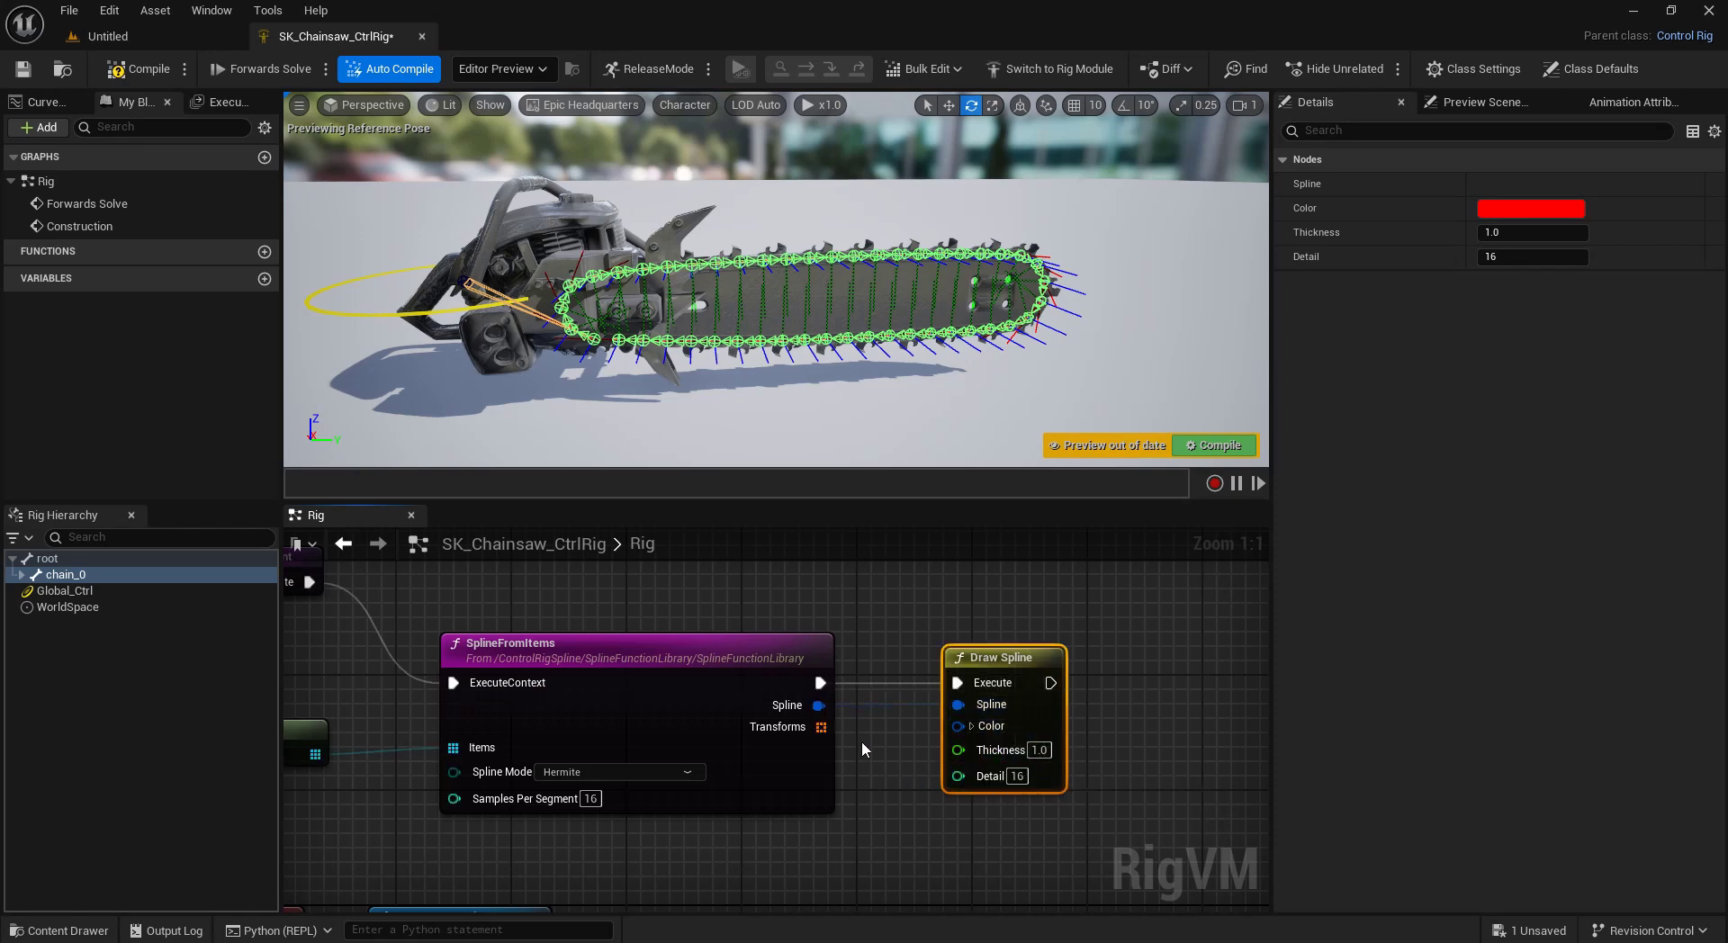
{"action": "left_click", "coordinate": [676, 446]}
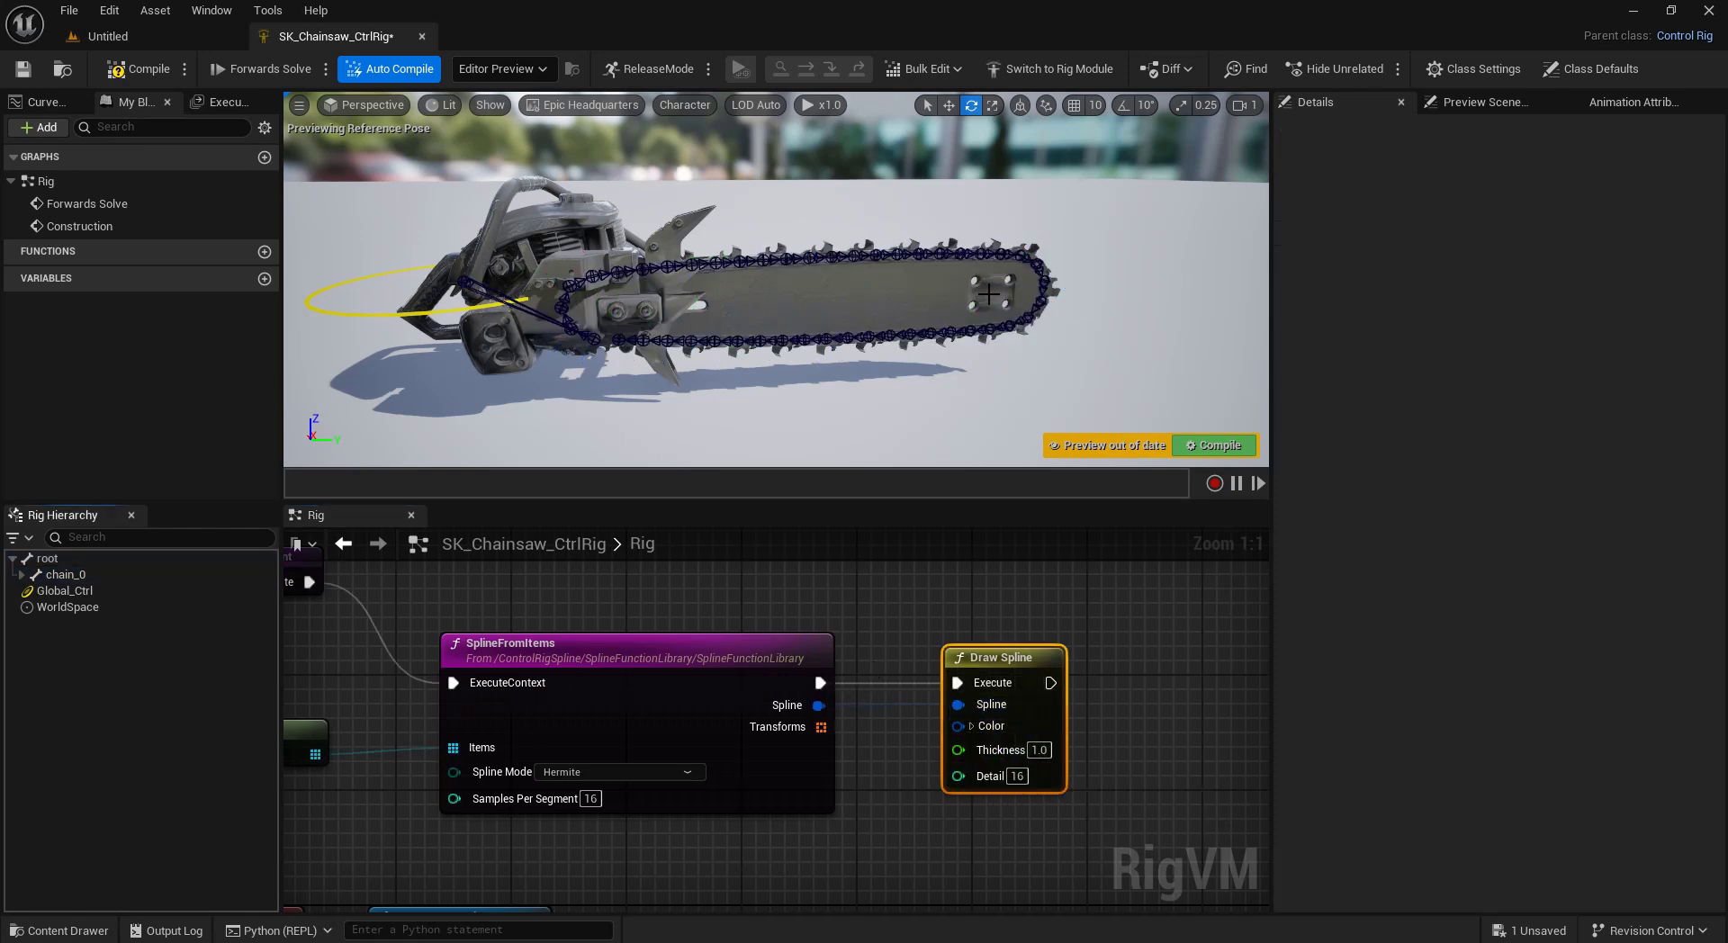
{"action": "left_click_drag", "start_coordinate": [988, 294], "coordinate": [962, 281], "text": "alt"}
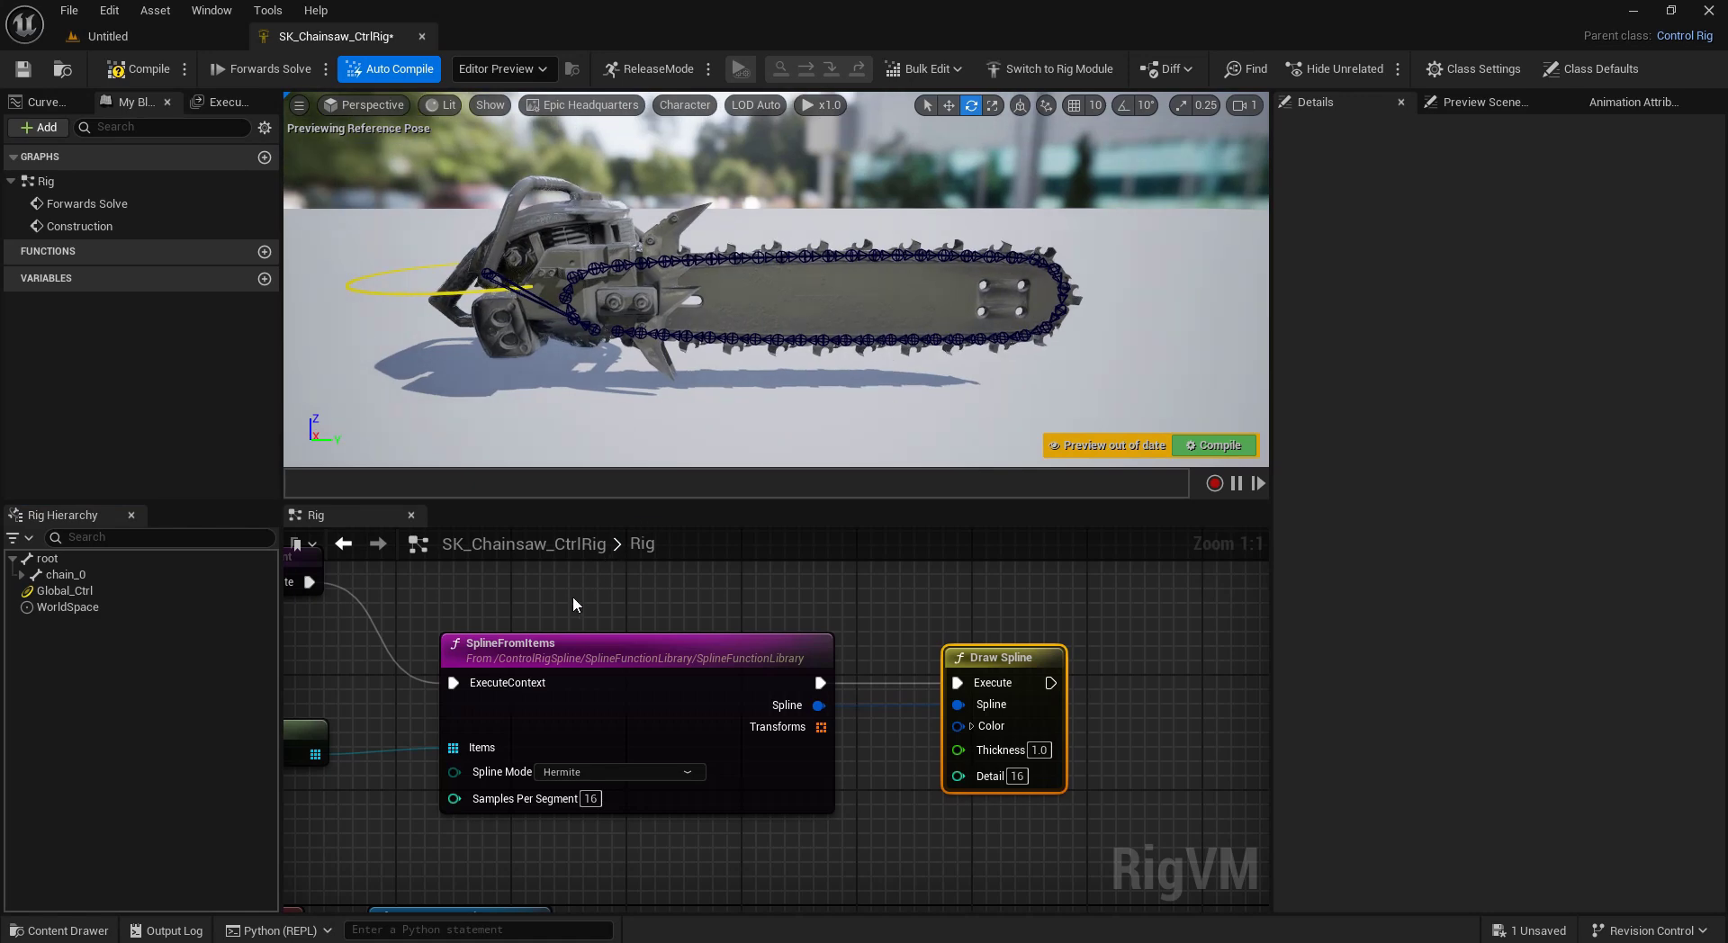
Add a Pre Forwards Solve event and move the Construction Event's execution link to it so it drives SplineFromItems.
{"action": "right_click_drag", "start_coordinate": [592, 664], "coordinate": [814, 708]}
{"action": "right_click", "coordinate": [471, 675]}
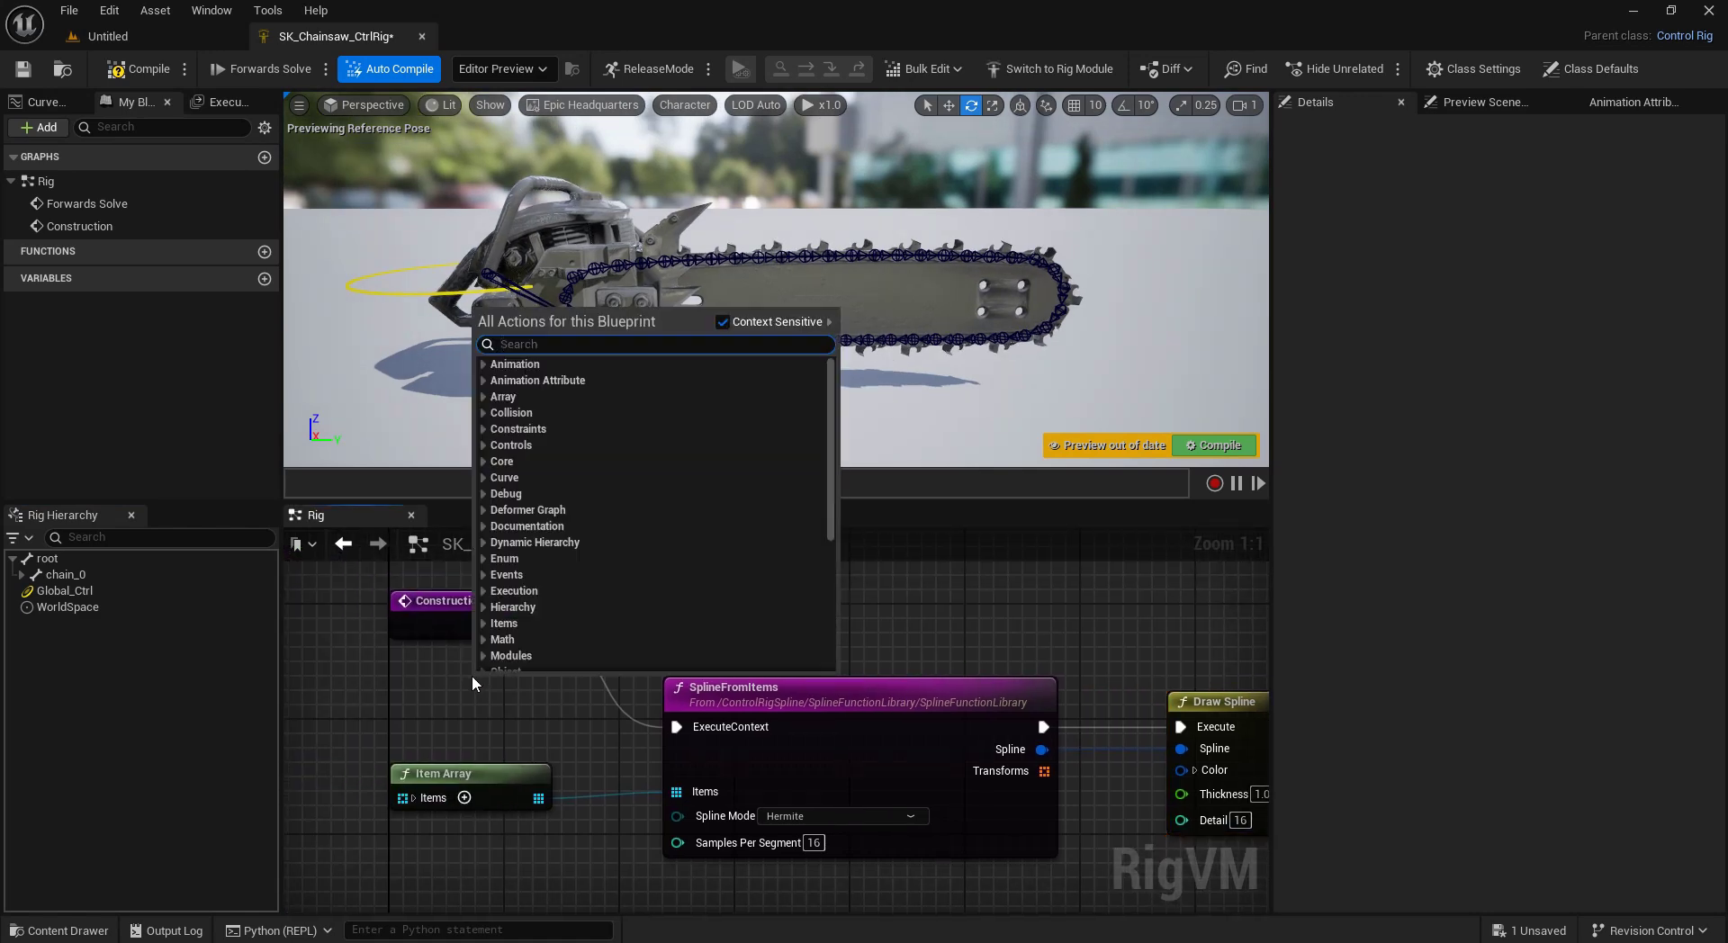
{"action": "type", "text": "forward"}
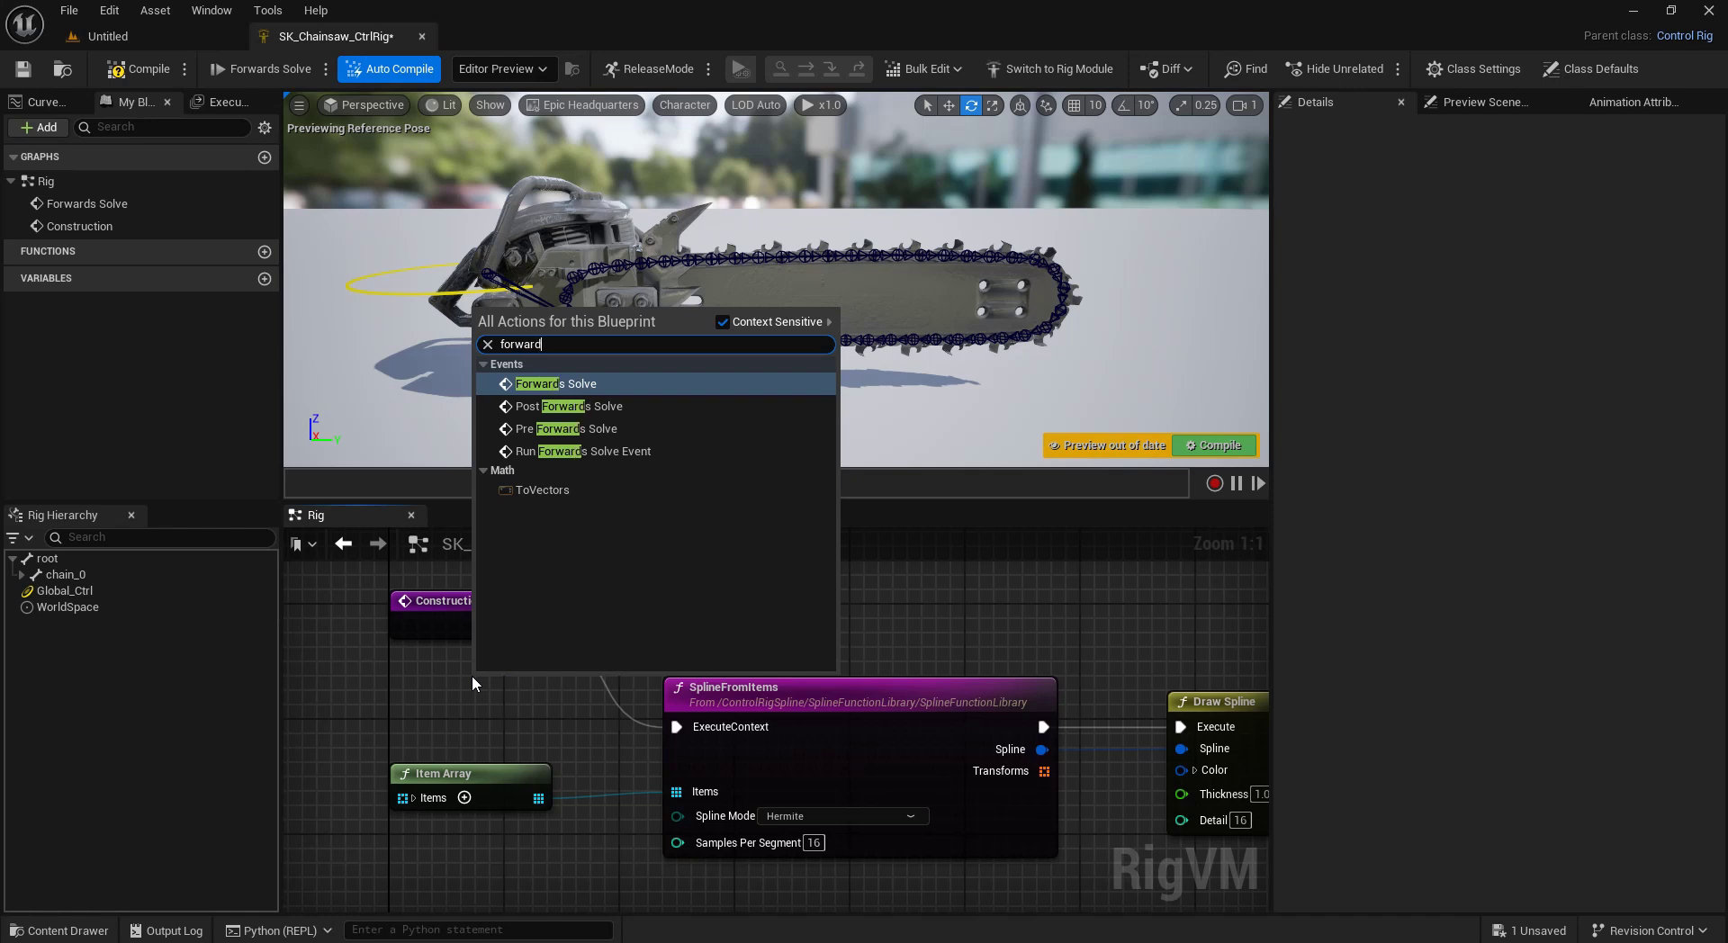
{"action": "key", "text": "Down"}
{"action": "key", "text": "Down"}
{"action": "key", "text": "Return"}
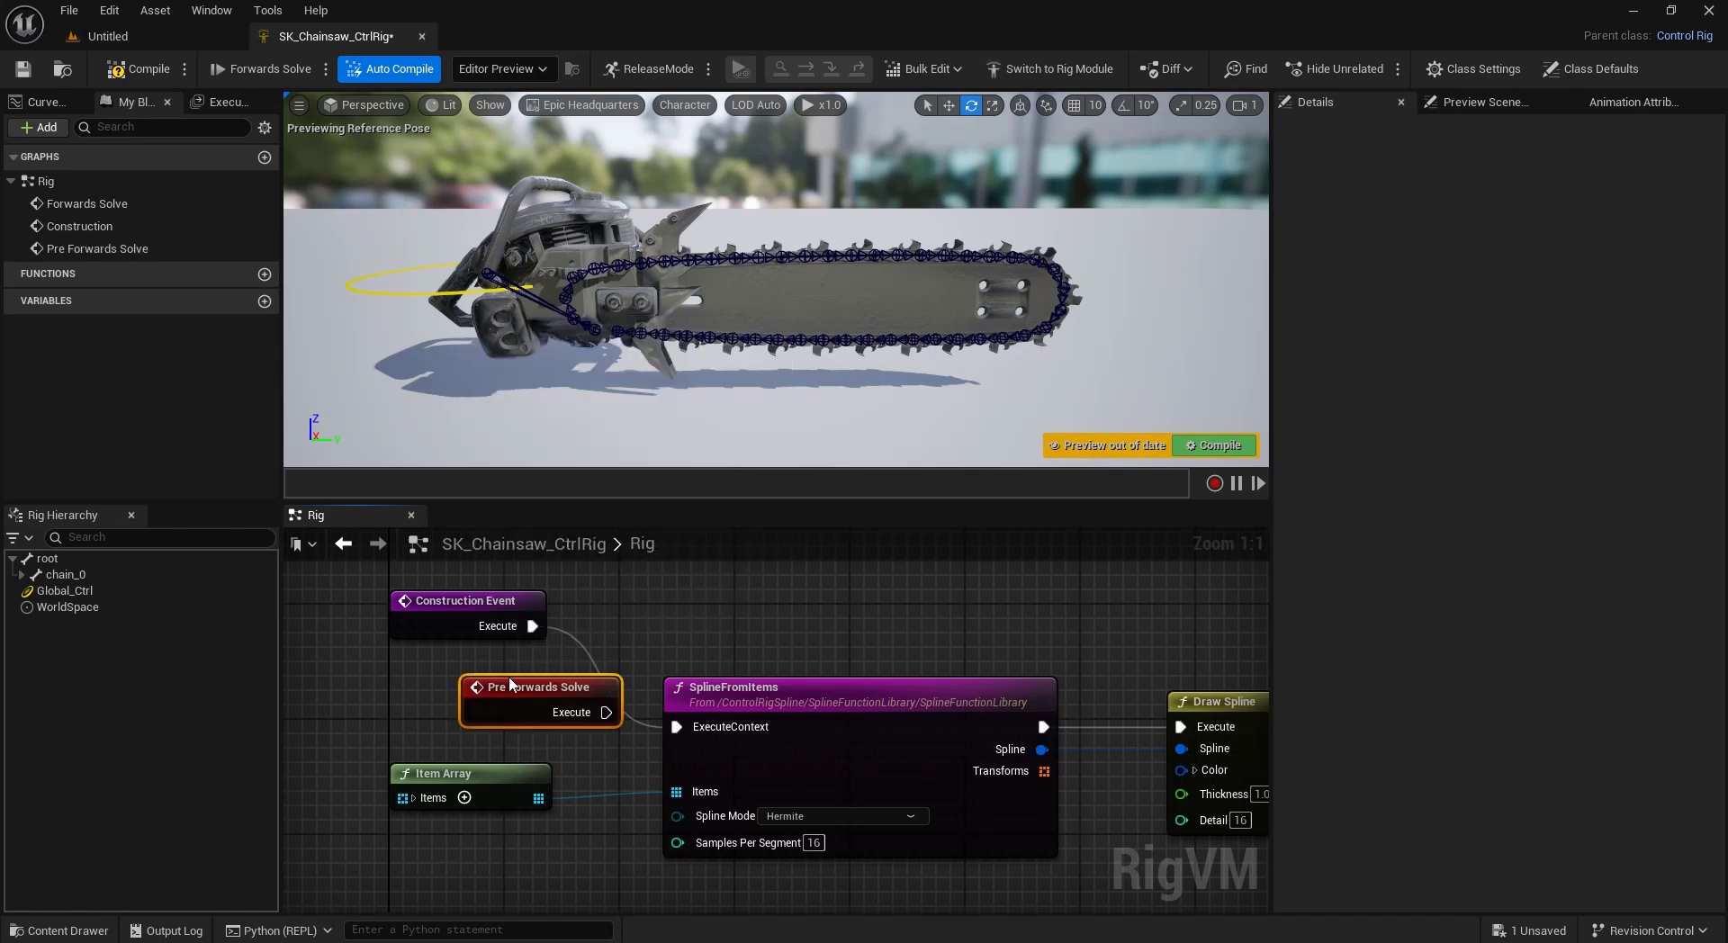
{"action": "left_click_drag", "start_coordinate": [510, 683], "coordinate": [439, 685]}
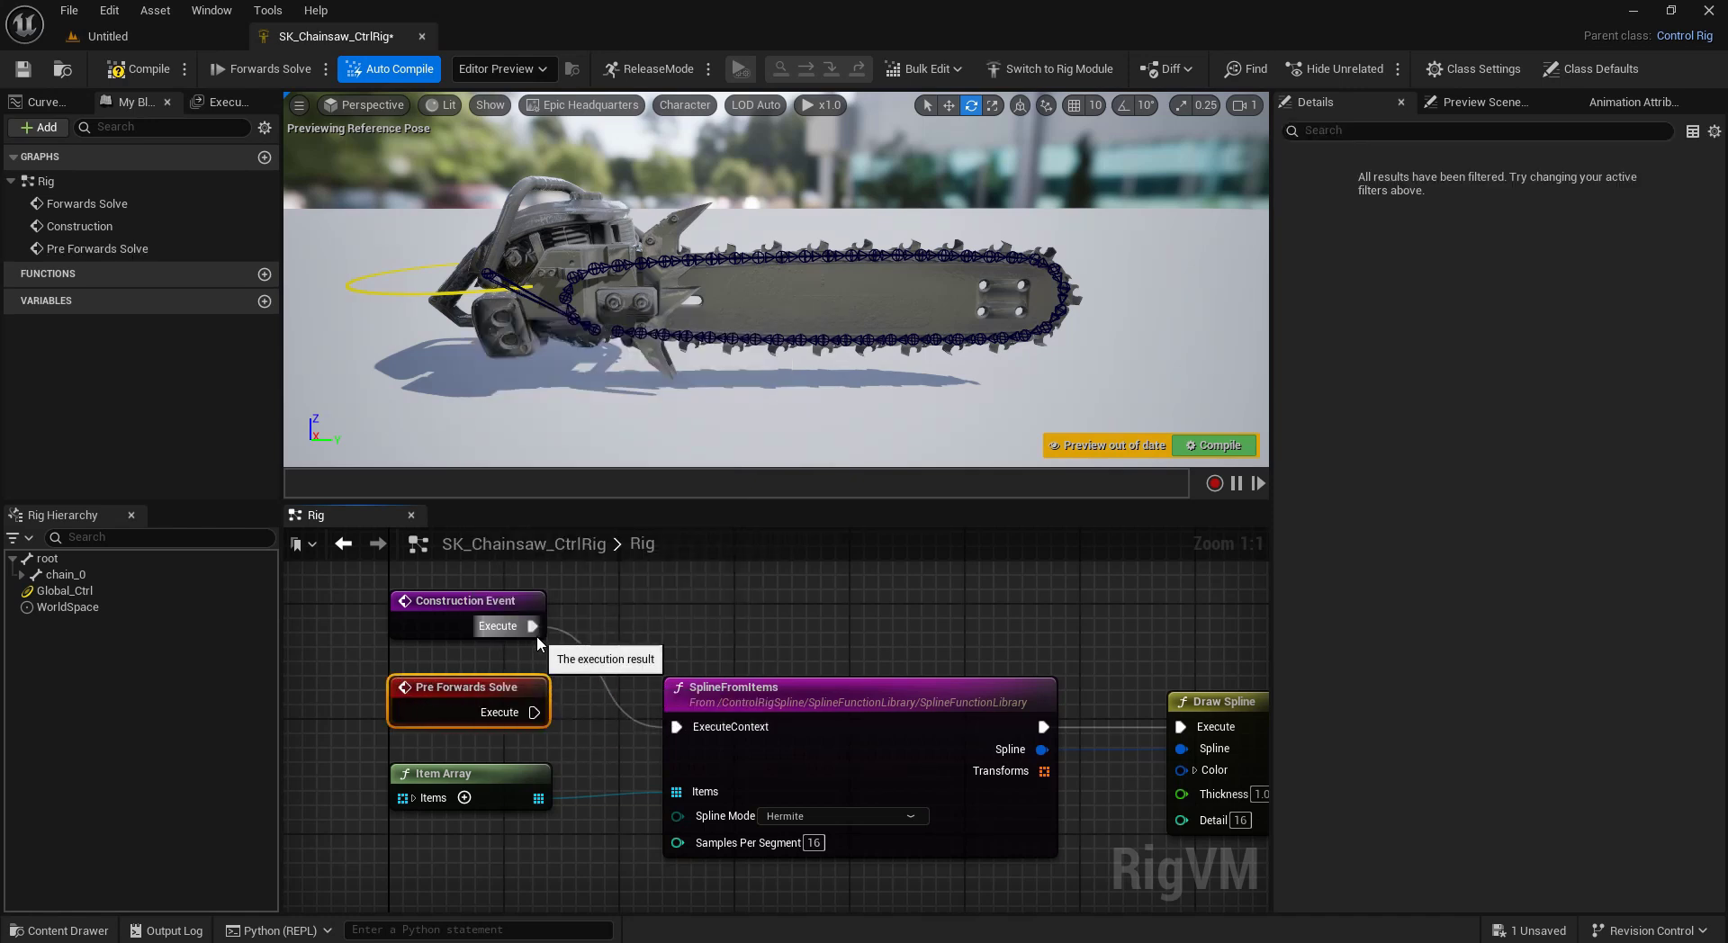
{"action": "left_click_drag", "start_coordinate": [537, 635], "coordinate": [535, 716], "text": "ctrl"}
Set the Draw Spline node's detail to 64 and clear the node selection.
{"action": "right_click_drag", "start_coordinate": [1048, 640], "coordinate": [916, 623]}
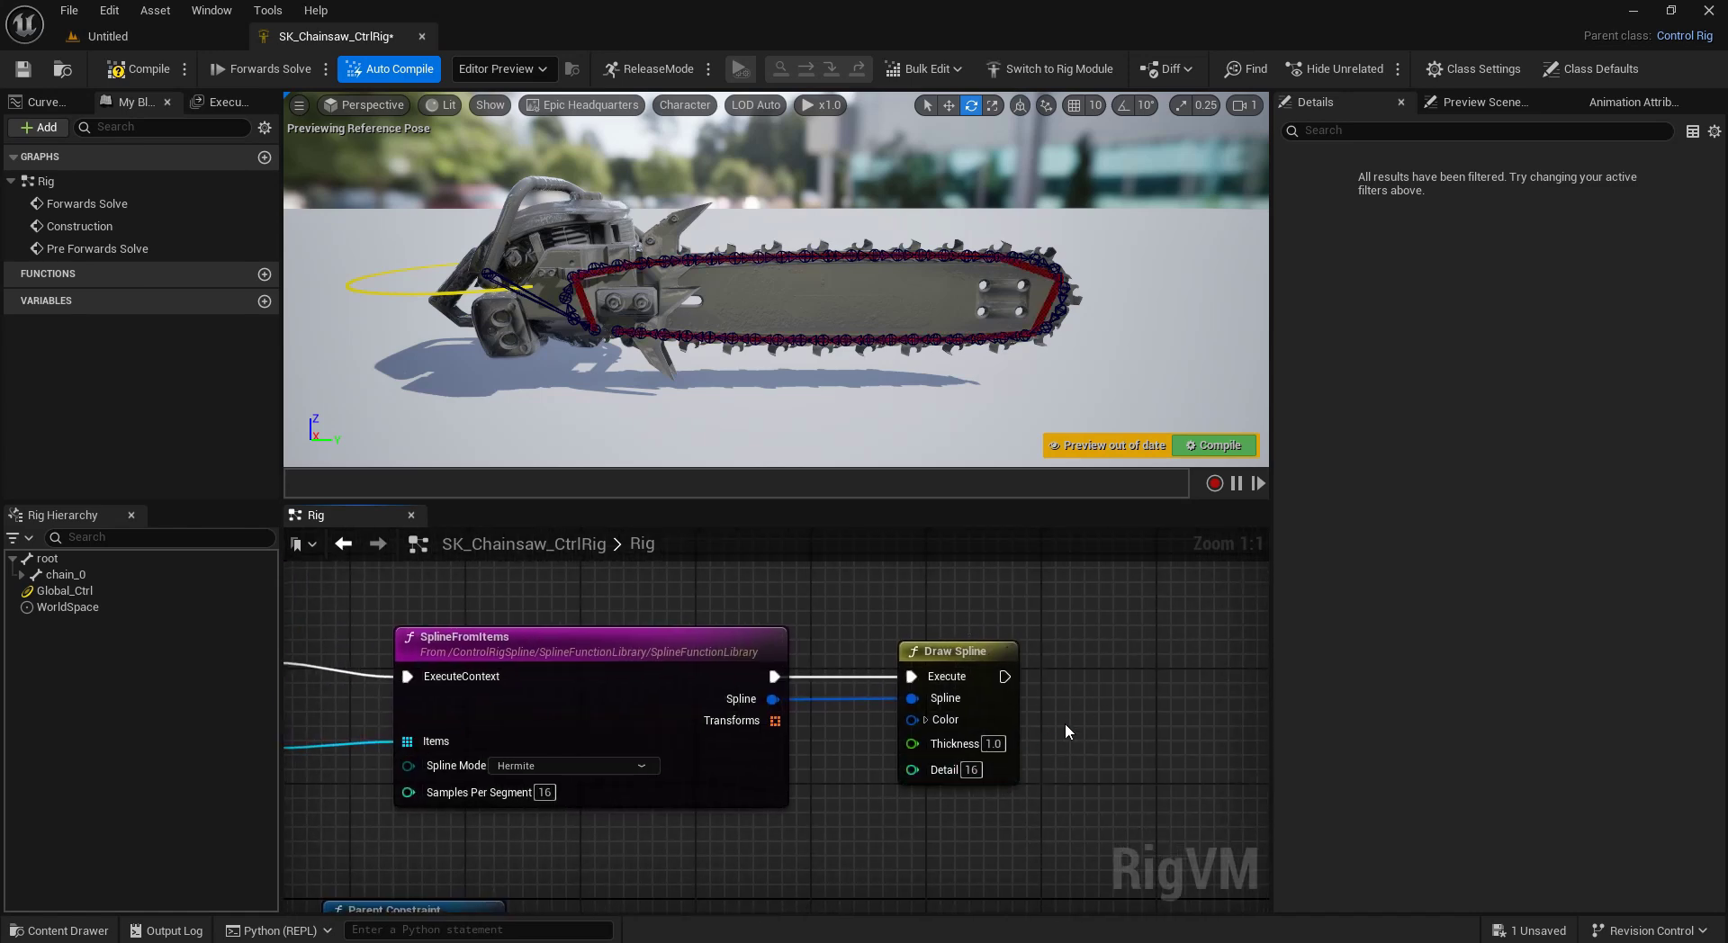
{"action": "left_click", "coordinate": [1006, 764]}
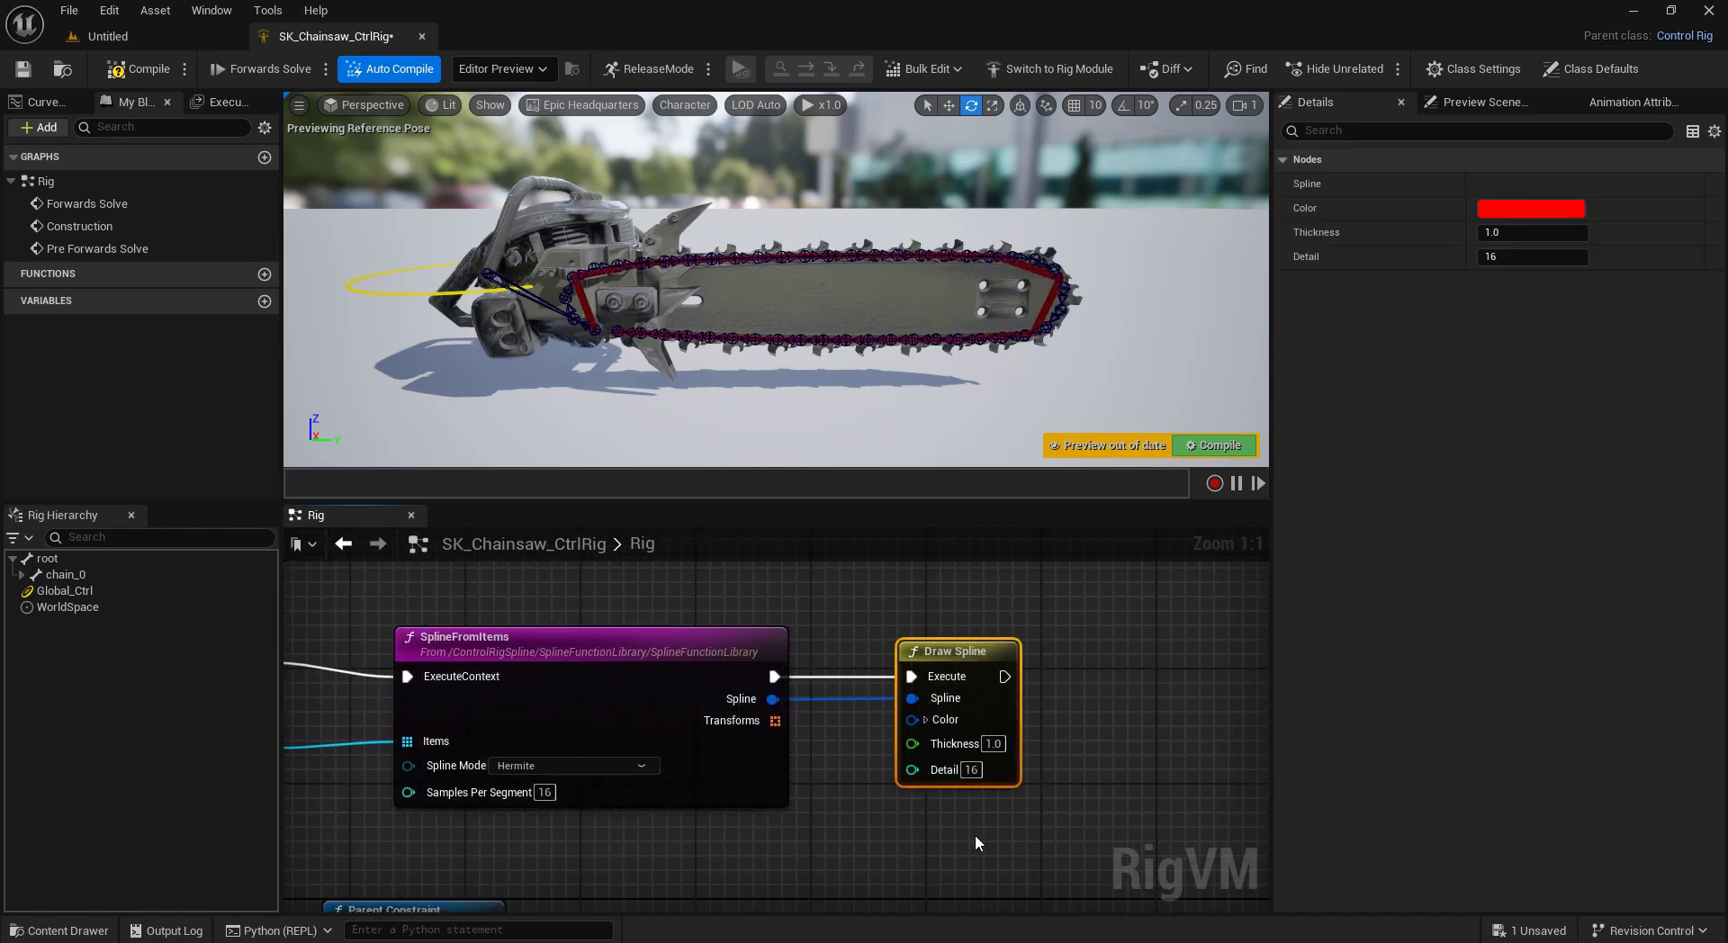
{"action": "left_click", "coordinate": [1494, 259]}
{"action": "type", "text": "64"}
{"action": "key", "text": "Return"}
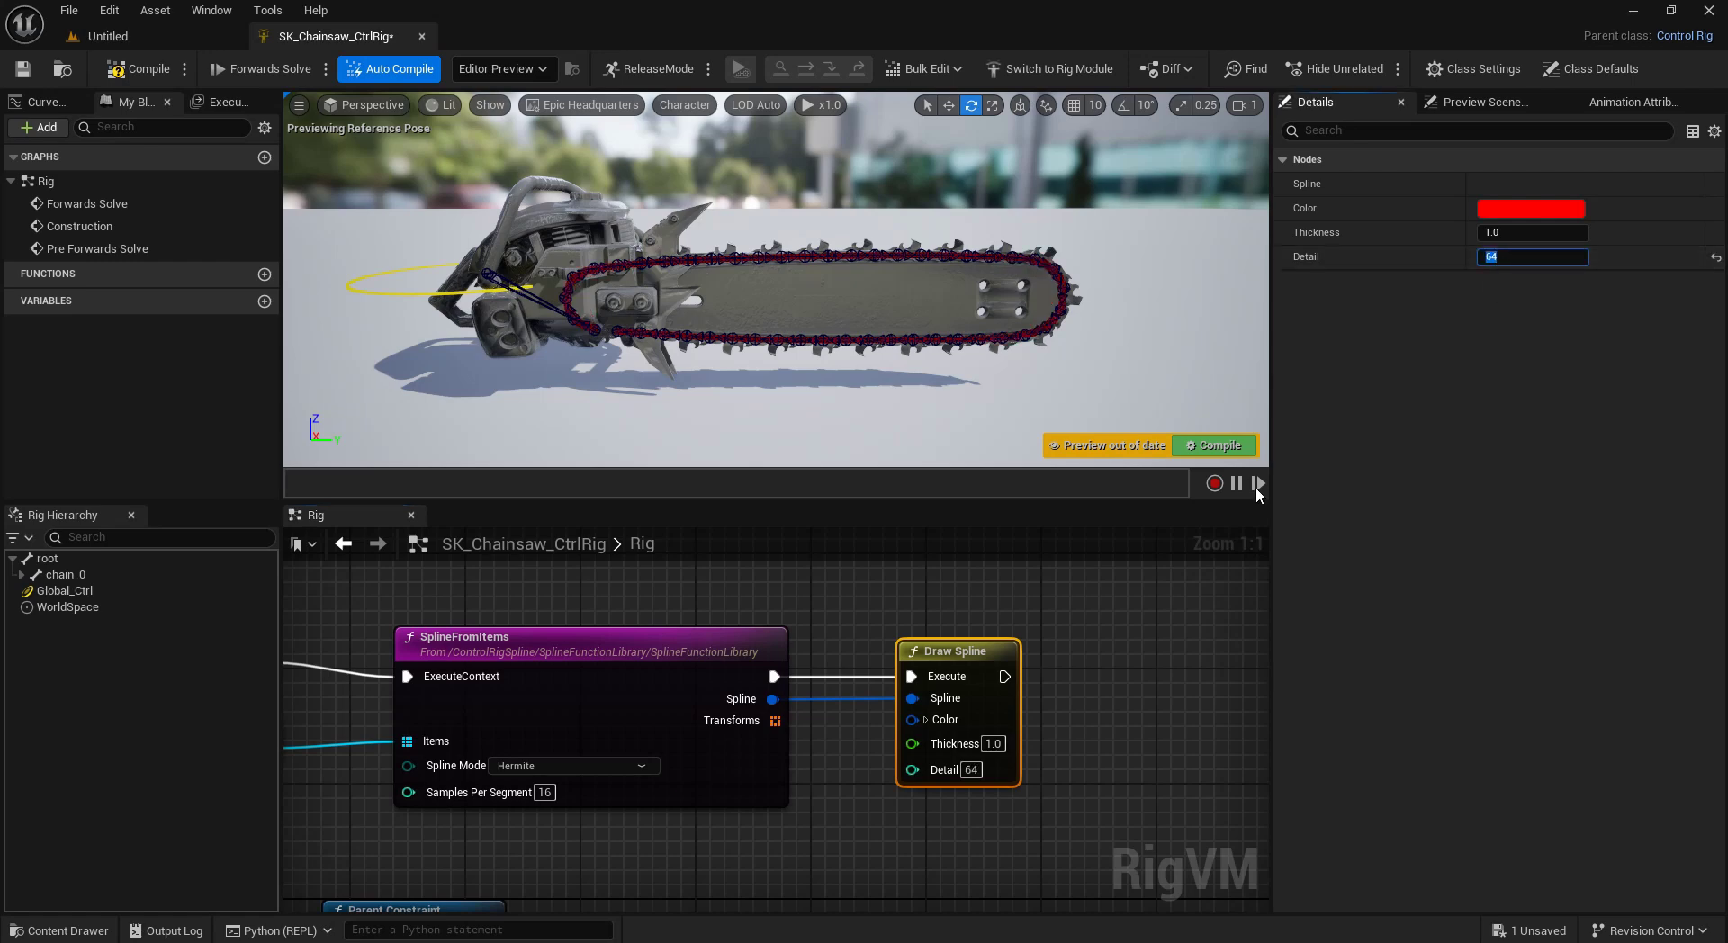
{"action": "left_click", "coordinate": [1096, 646]}
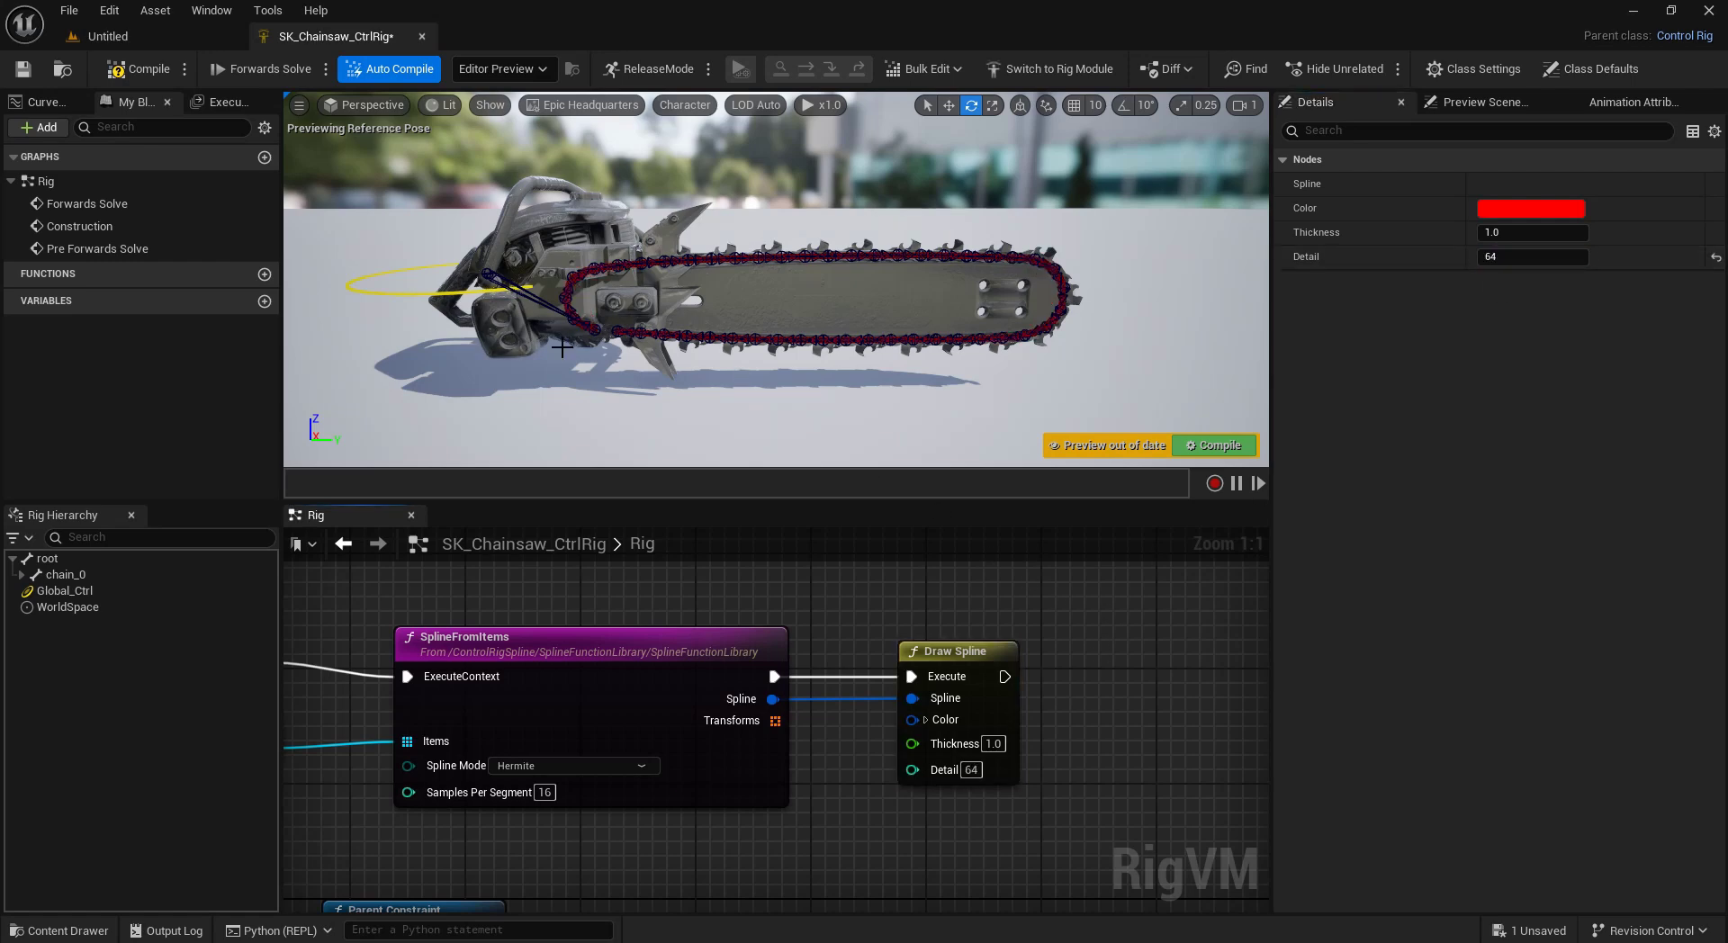
Append an element to the Item Array and assign bone chain_0 to it at index 47.
{"action": "scroll", "coordinate": [561, 347], "scroll_direction": "up", "scroll_amount": 5}
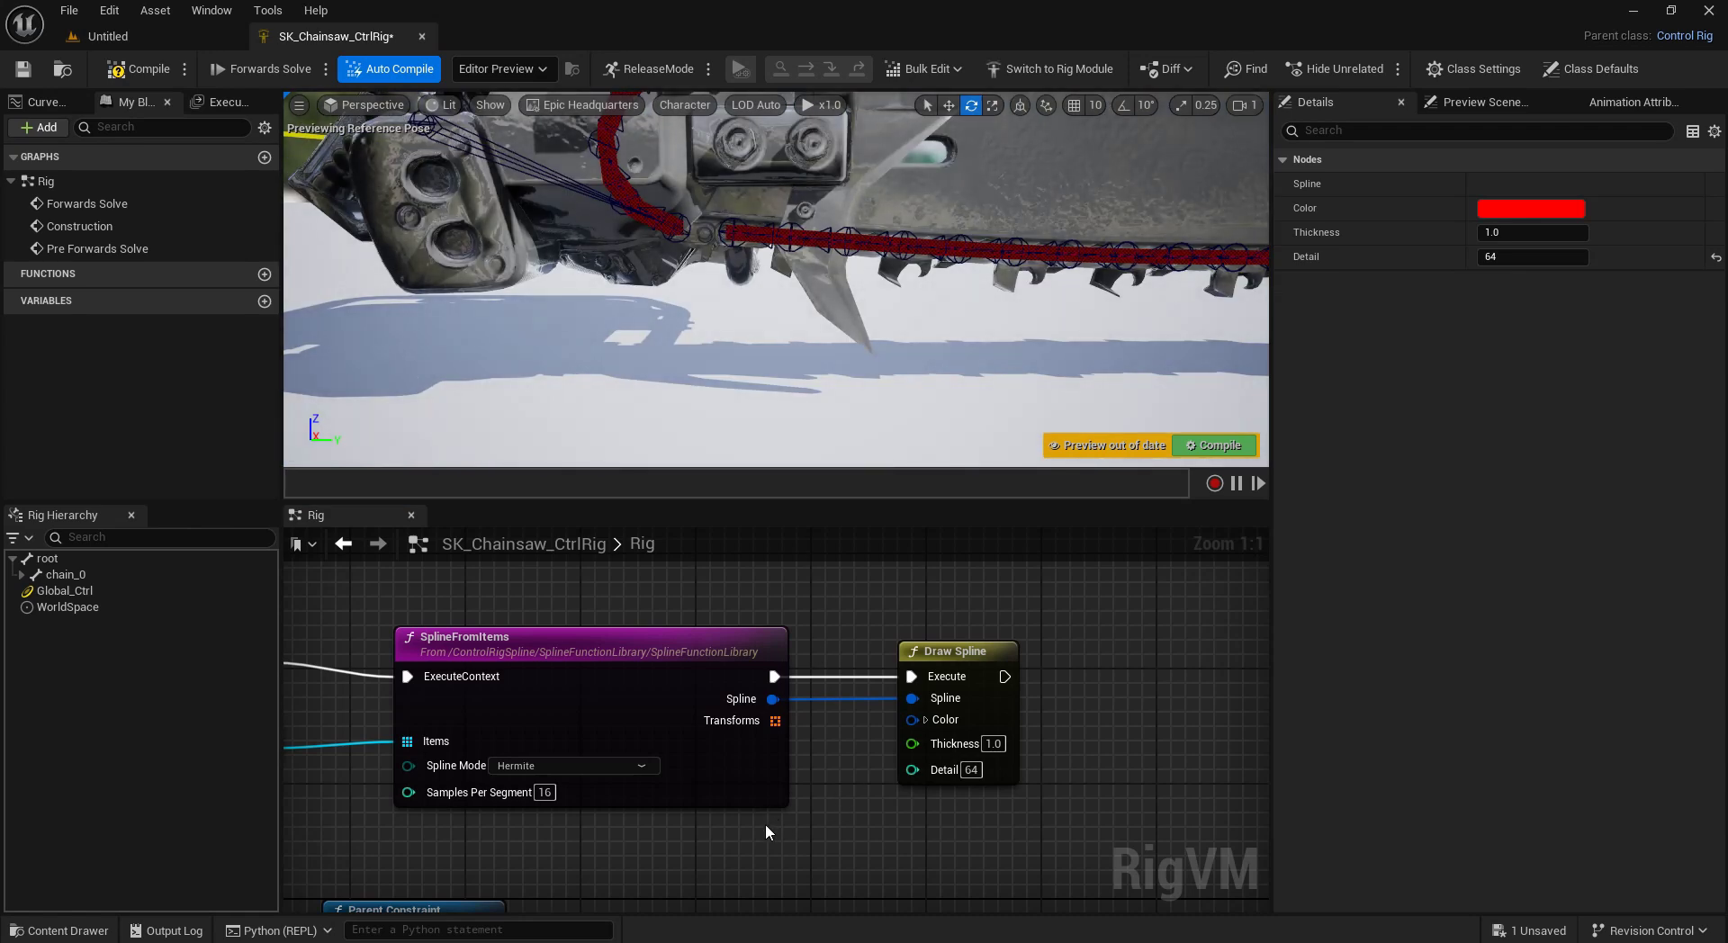
{"action": "right_click_drag", "start_coordinate": [661, 847], "coordinate": [942, 800]}
{"action": "left_click", "coordinate": [450, 695]}
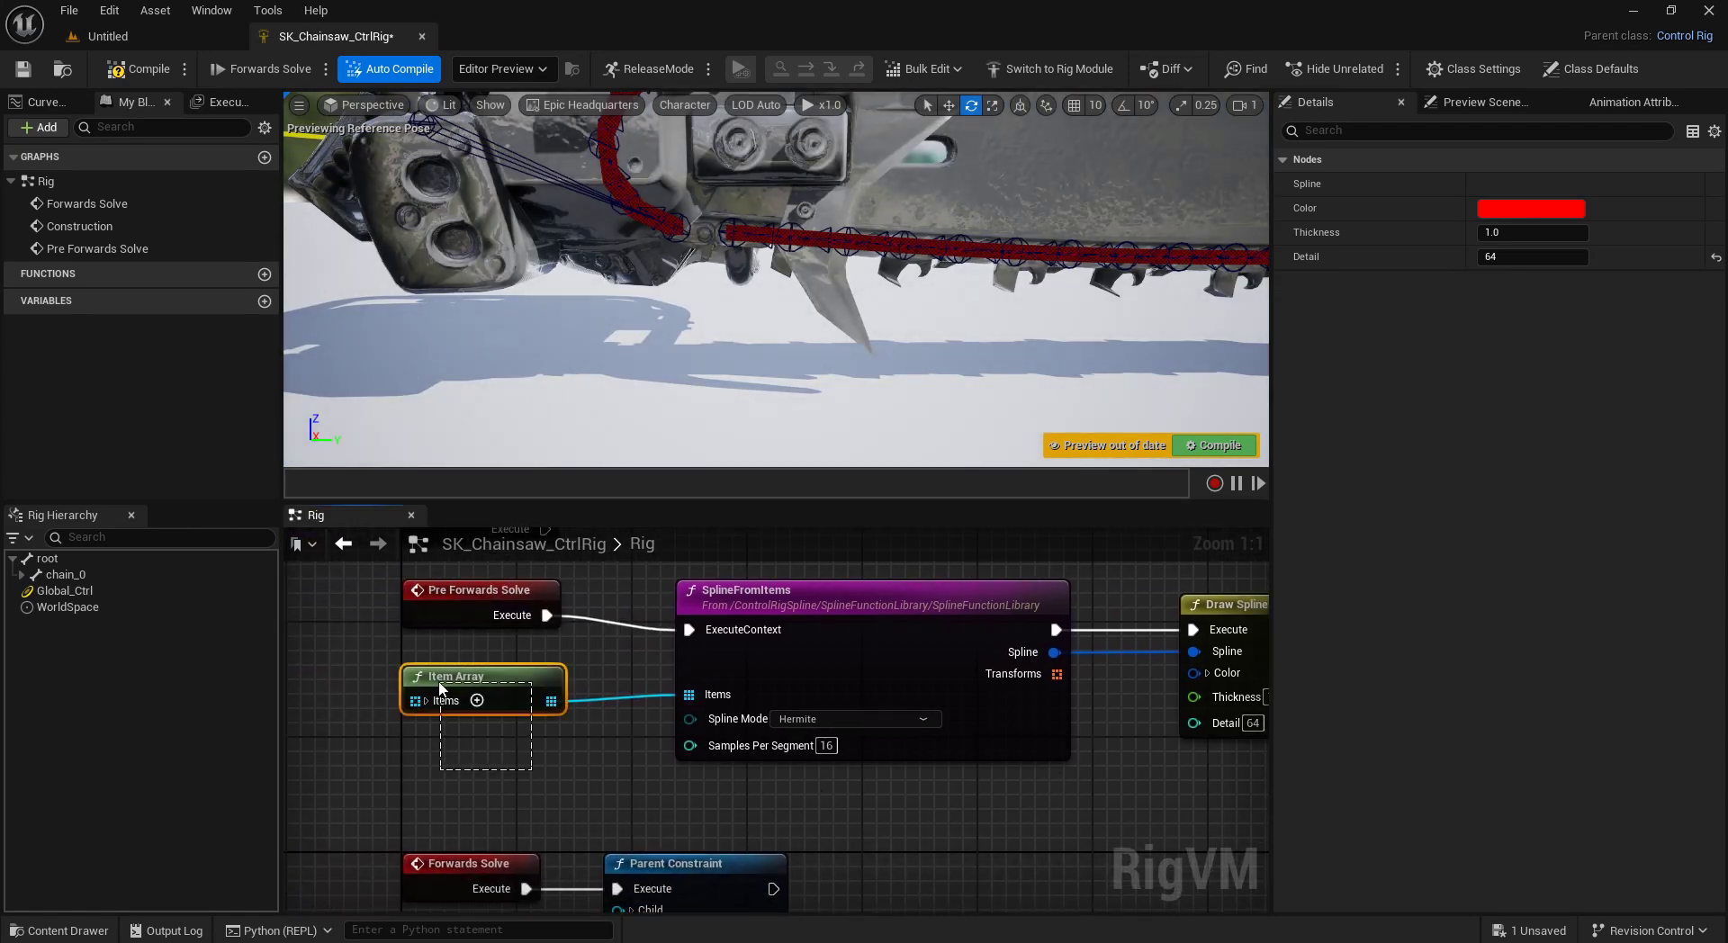
{"action": "left_click", "coordinate": [1568, 185]}
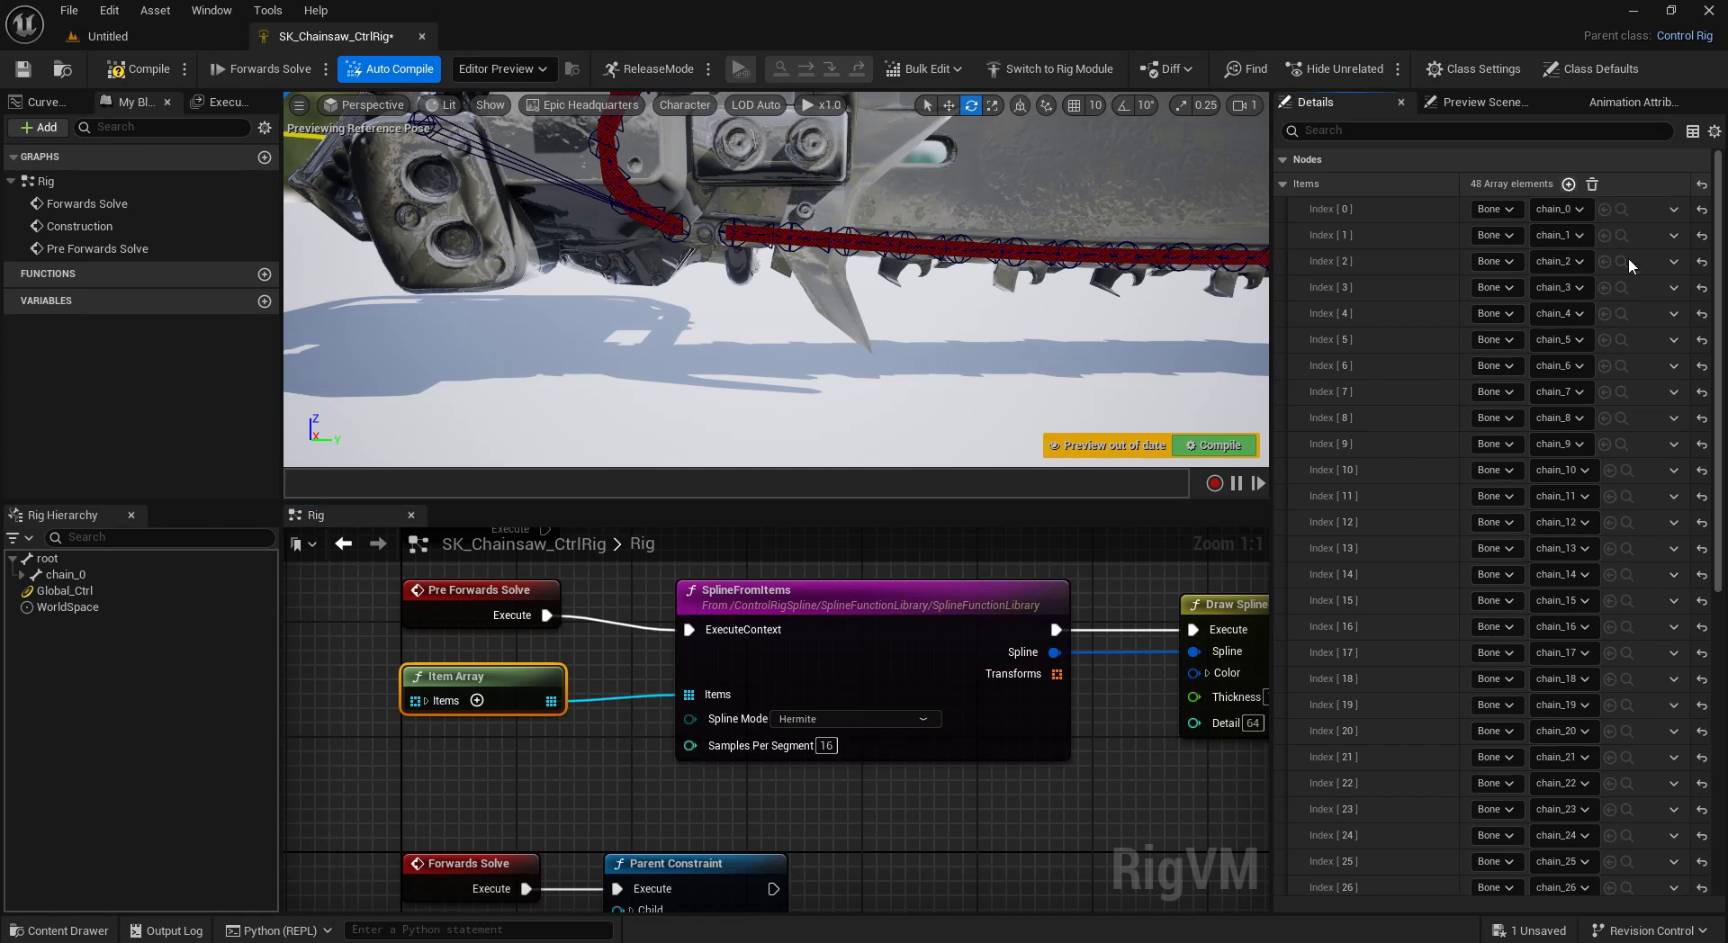
{"action": "scroll", "coordinate": [1673, 729], "scroll_direction": "down", "scroll_amount": 8}
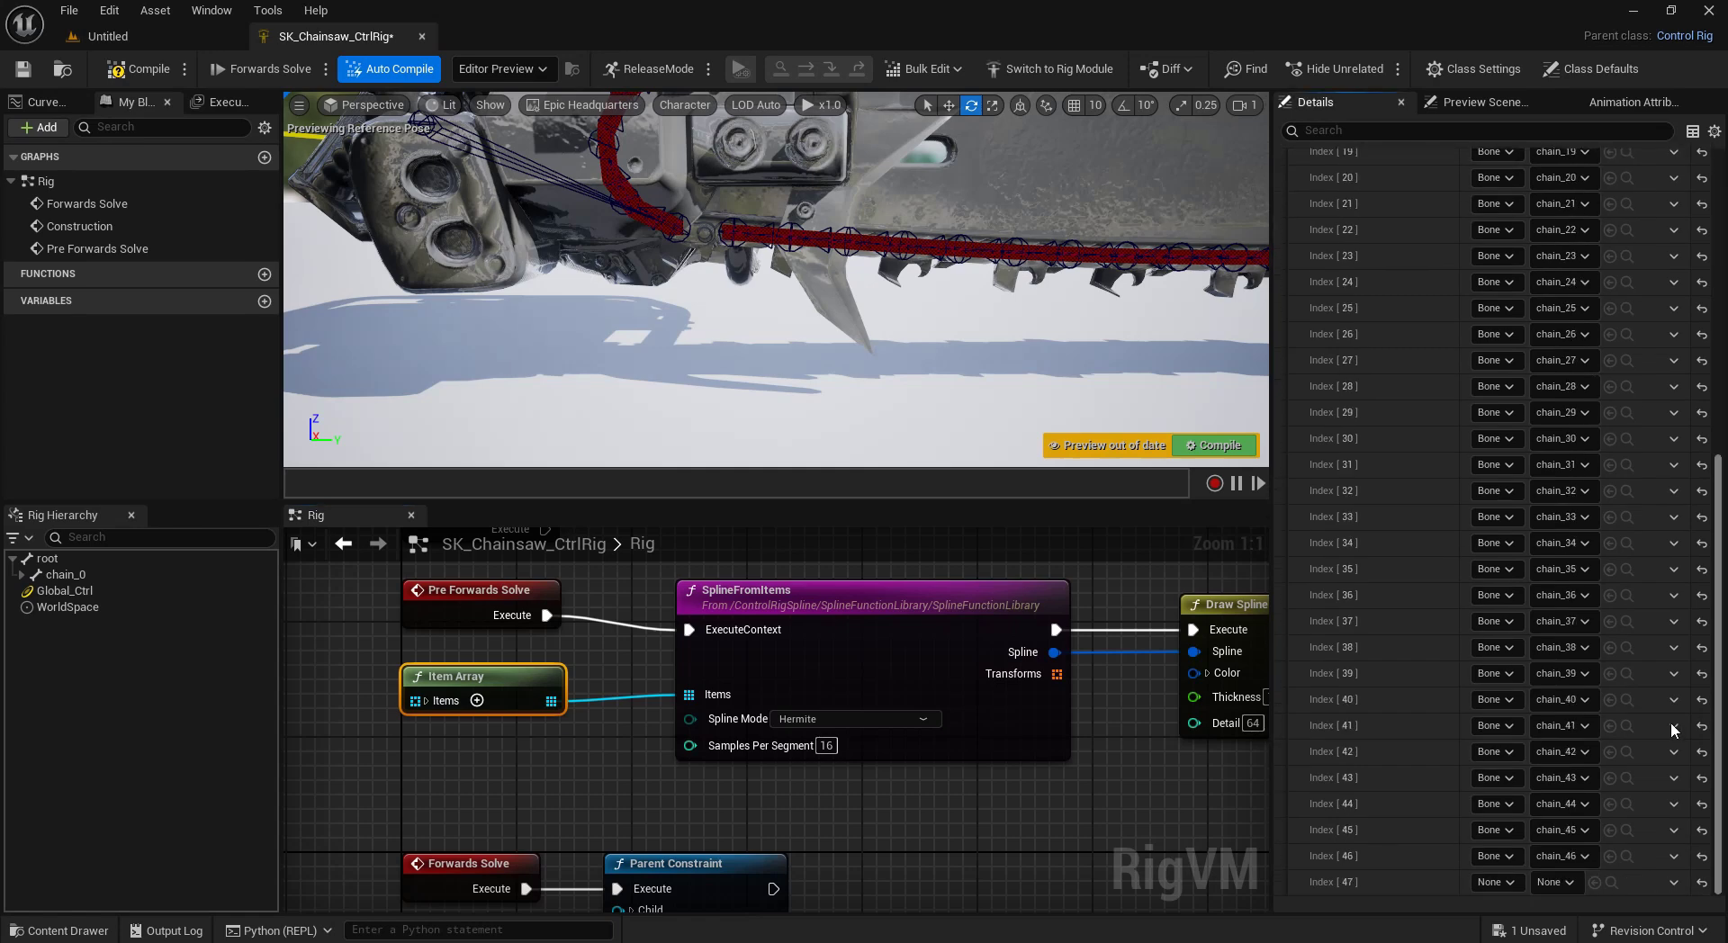
{"action": "left_click", "coordinate": [1495, 881]}
{"action": "left_click", "coordinate": [1498, 731]}
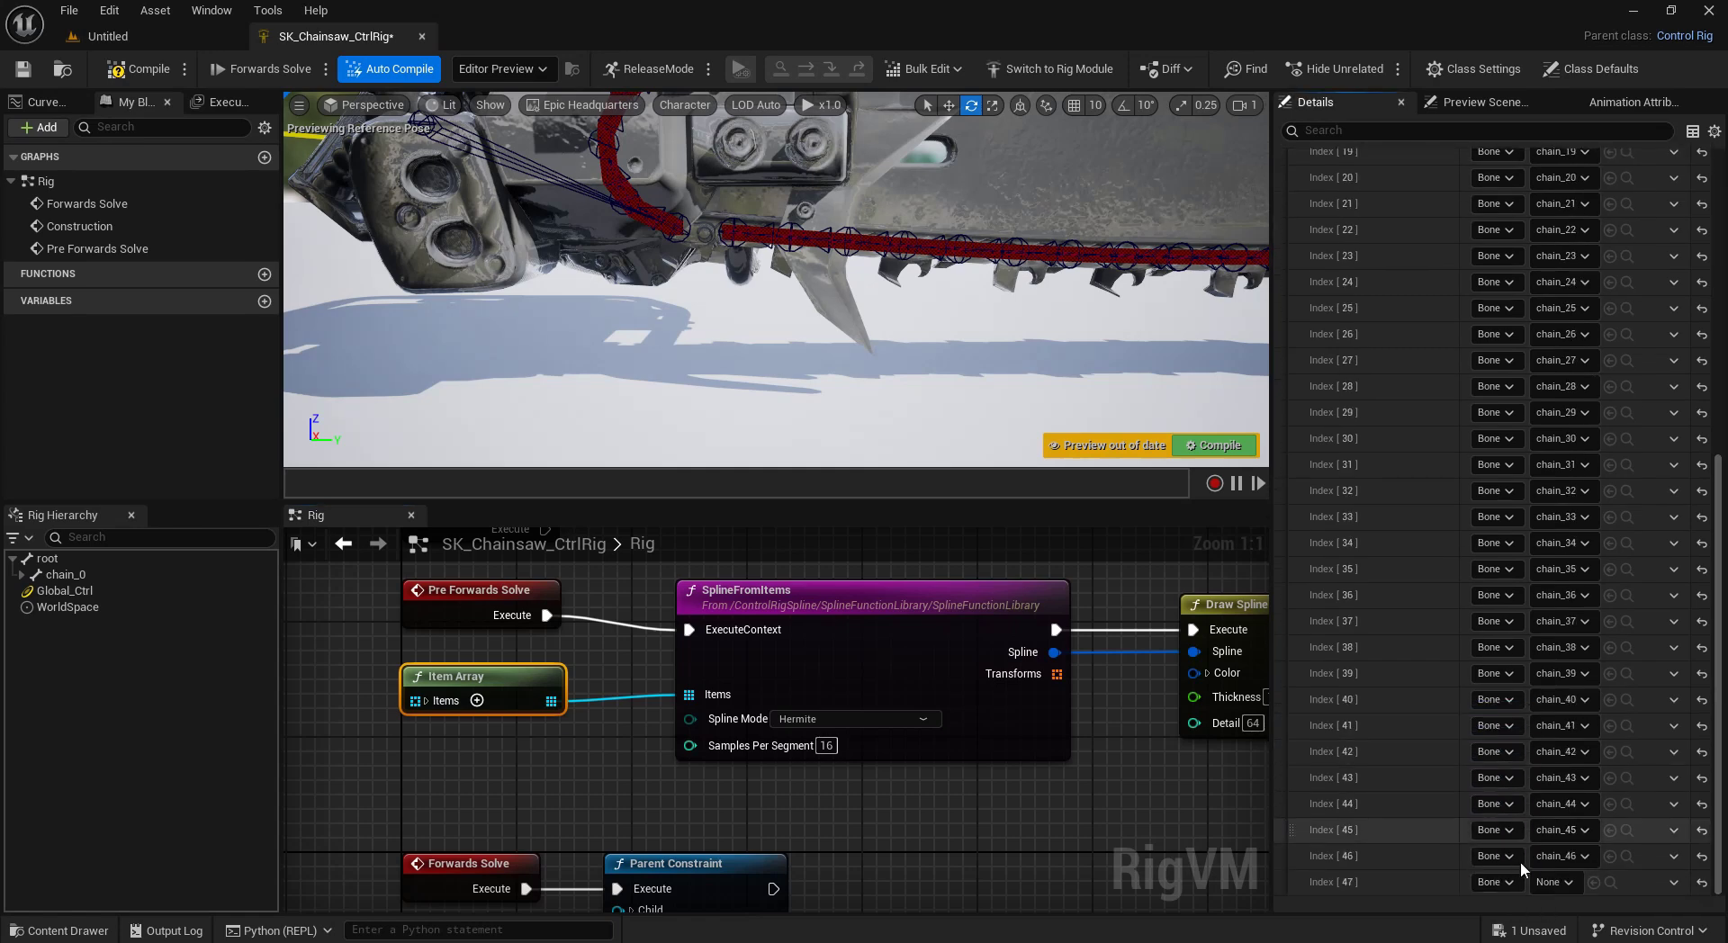
{"action": "left_click", "coordinate": [1552, 882]}
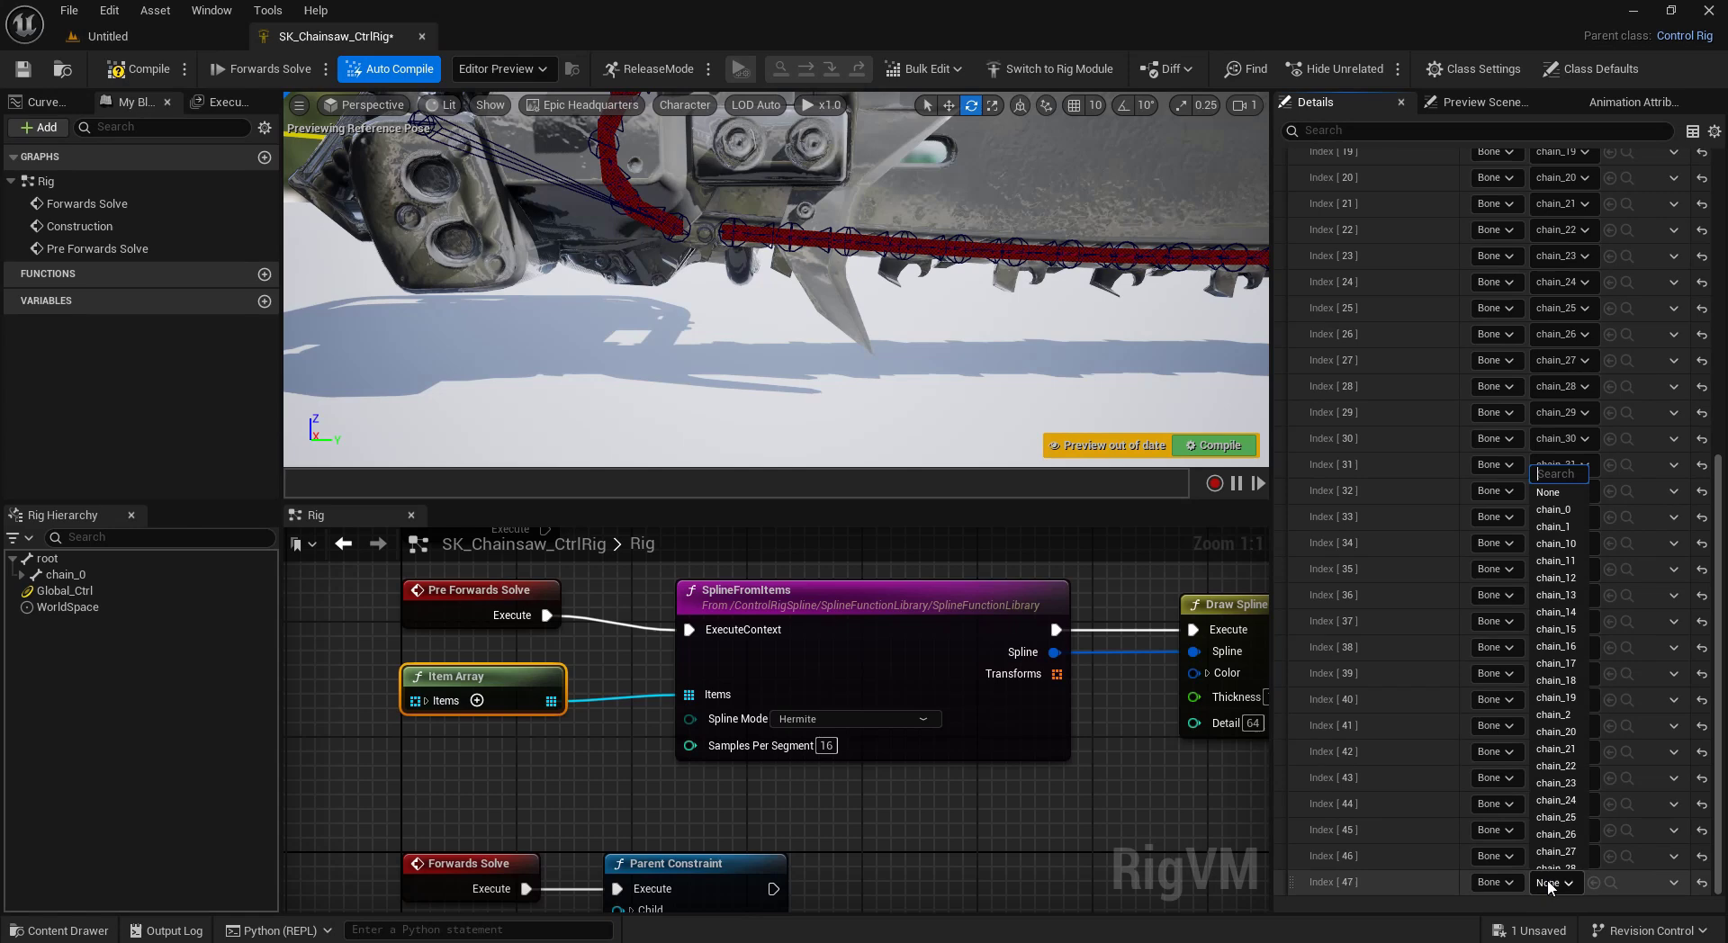
{"action": "left_click", "coordinate": [1556, 510]}
Create a variable named Spline with the type Control Rig Spline.
{"action": "right_click_drag", "start_coordinate": [1073, 788], "coordinate": [971, 806]}
{"action": "scroll", "coordinate": [921, 781], "scroll_direction": "down", "scroll_amount": 1}
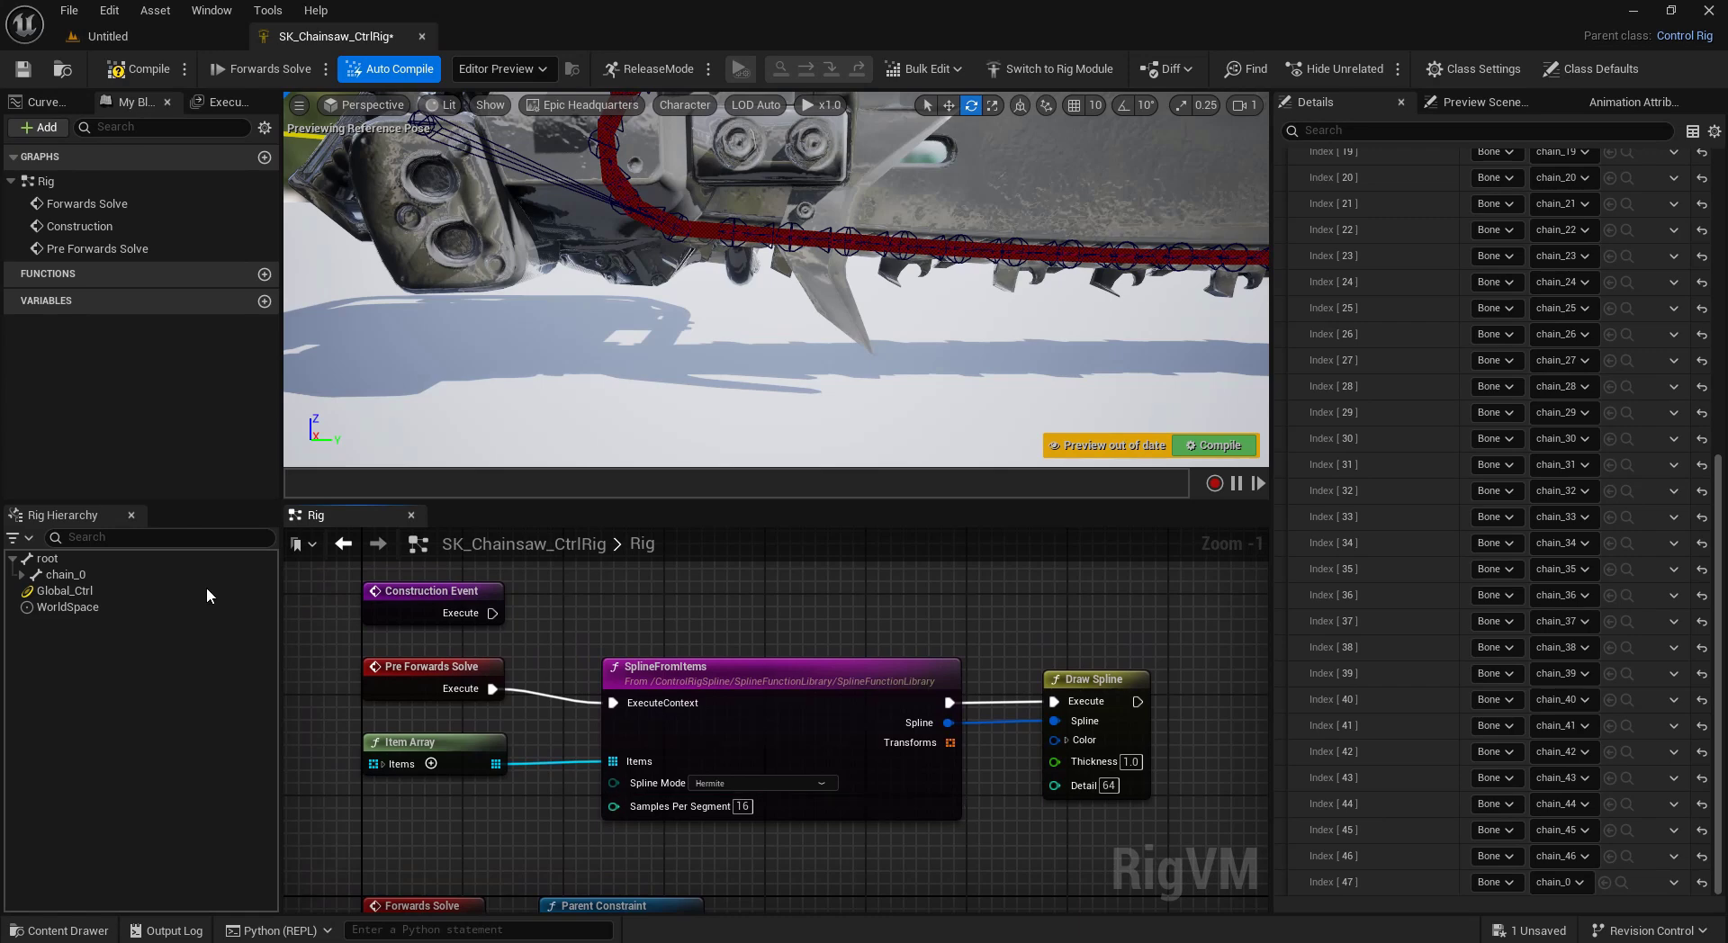
{"action": "left_click", "coordinate": [265, 300]}
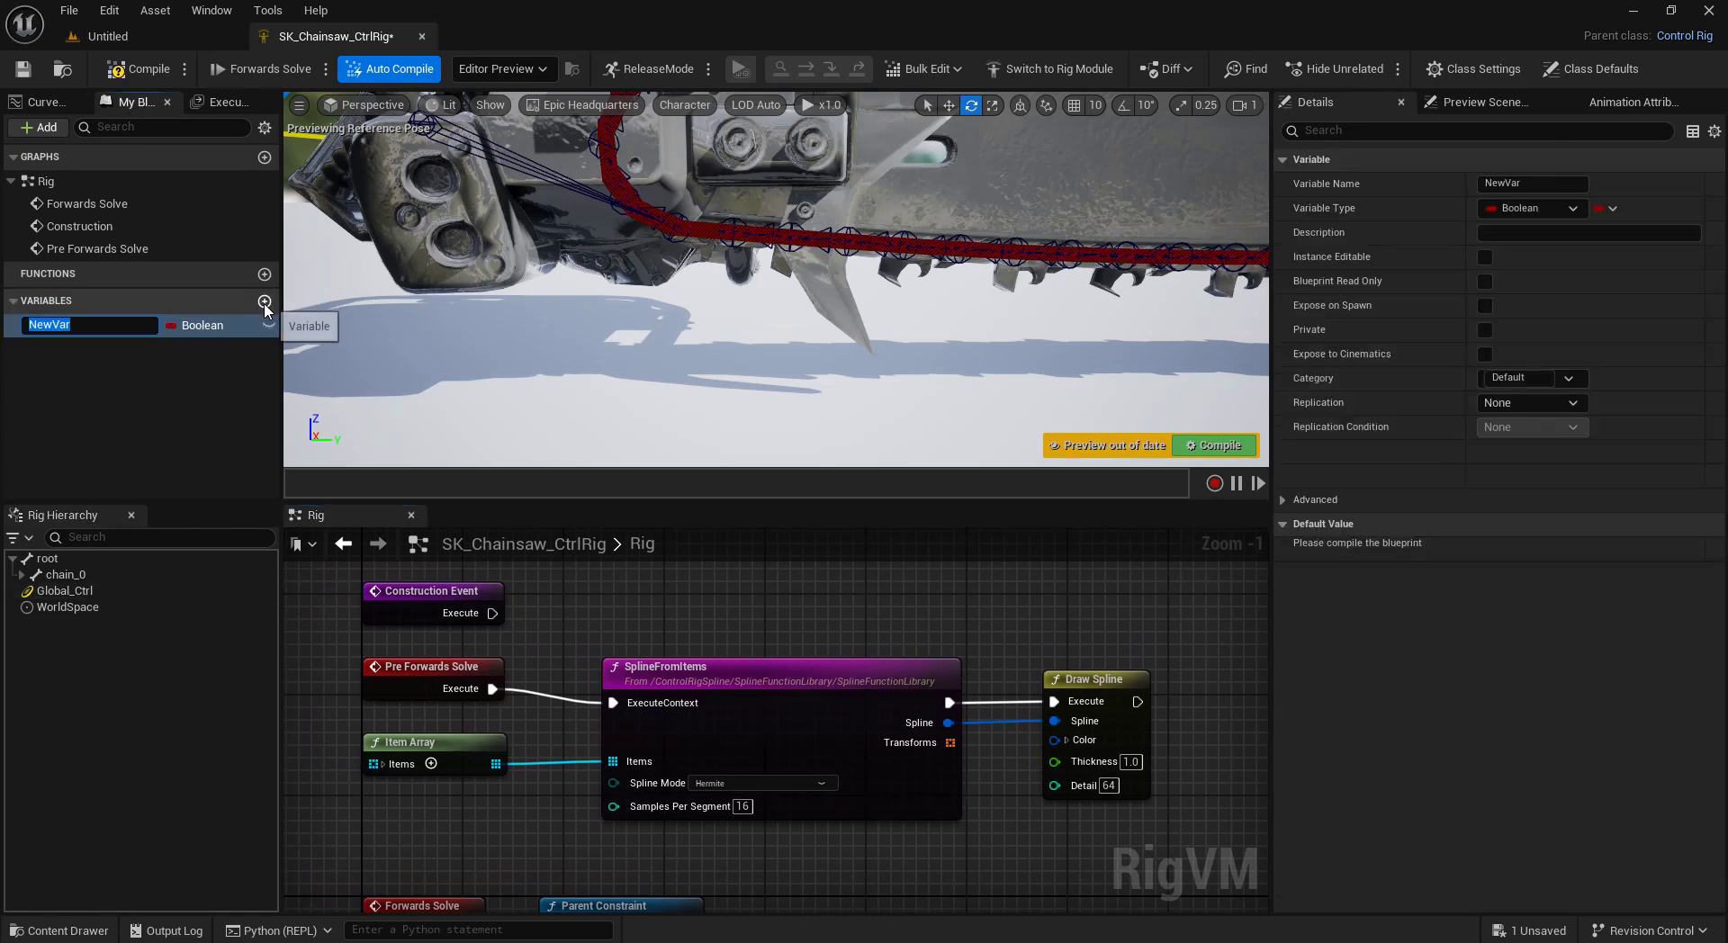
{"action": "type", "text": "Spline"}
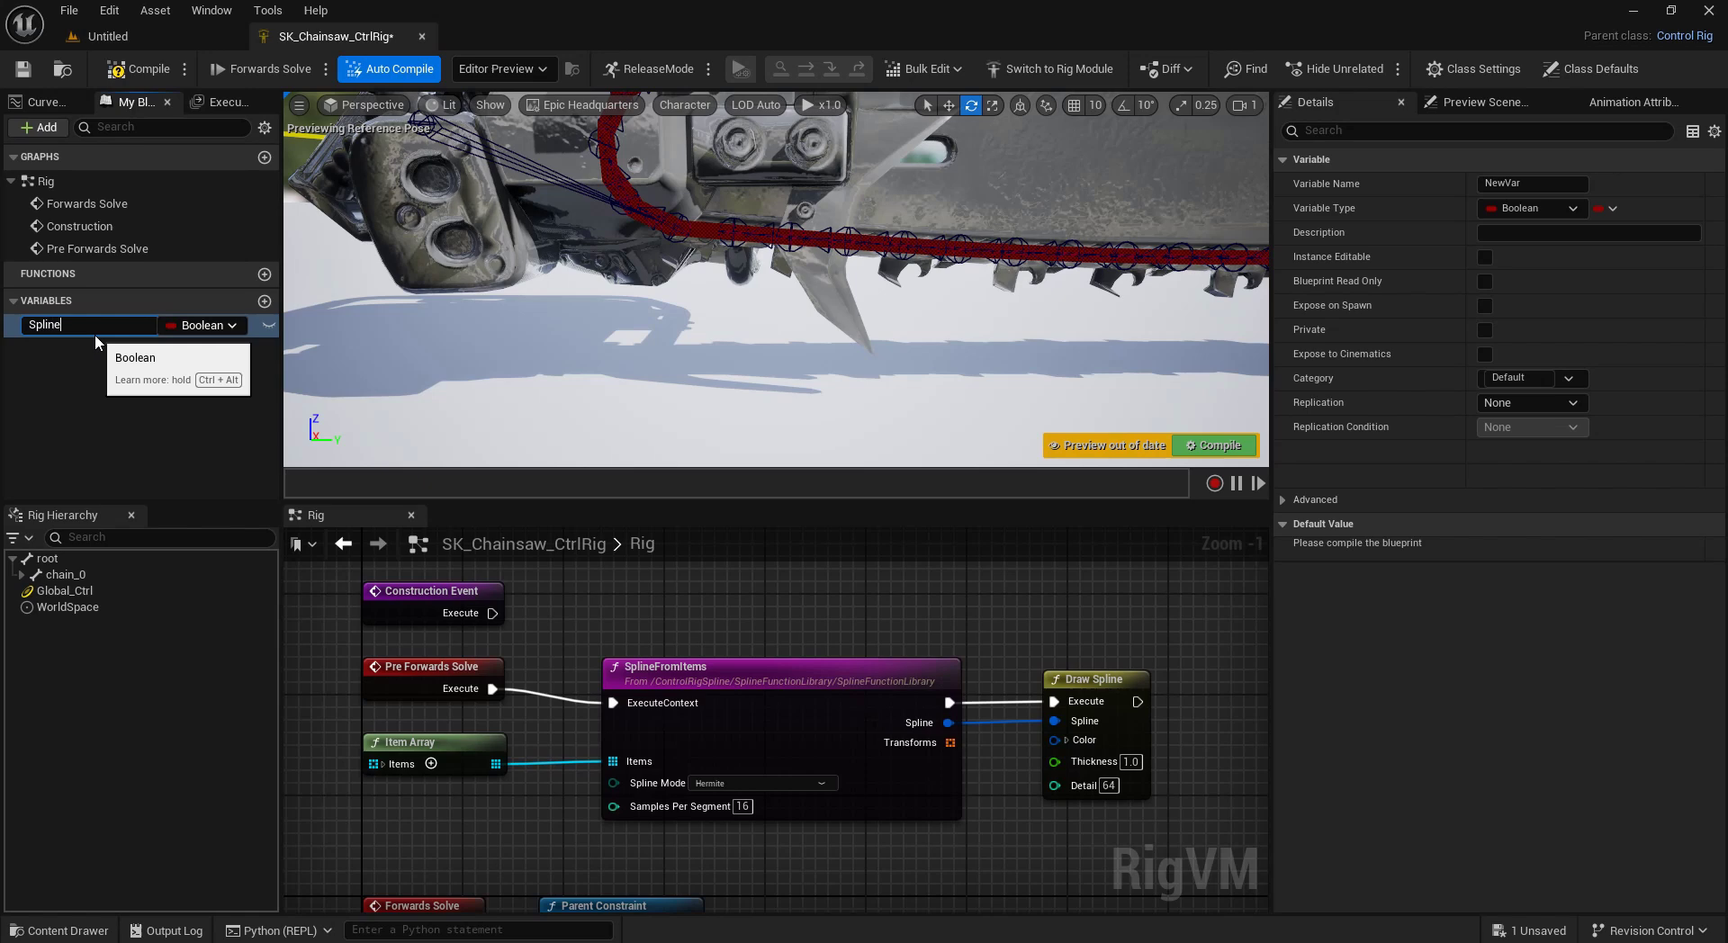
{"action": "key", "text": "Return"}
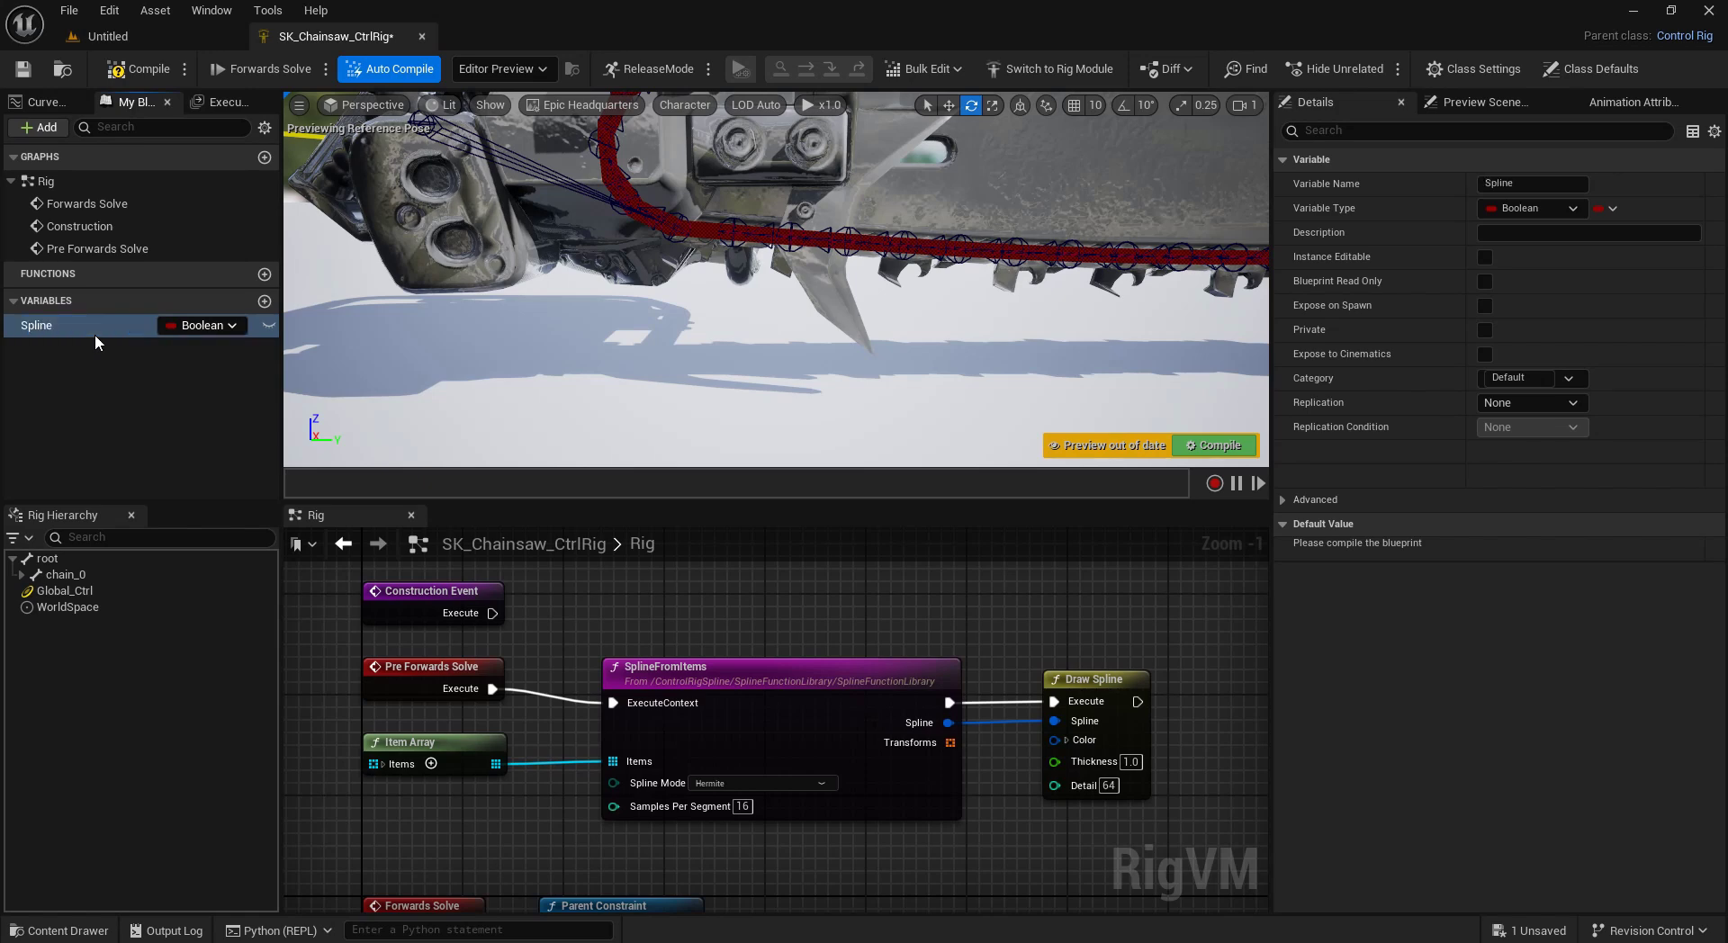
{"action": "left_click", "coordinate": [221, 323]}
{"action": "type", "text": "spline"}
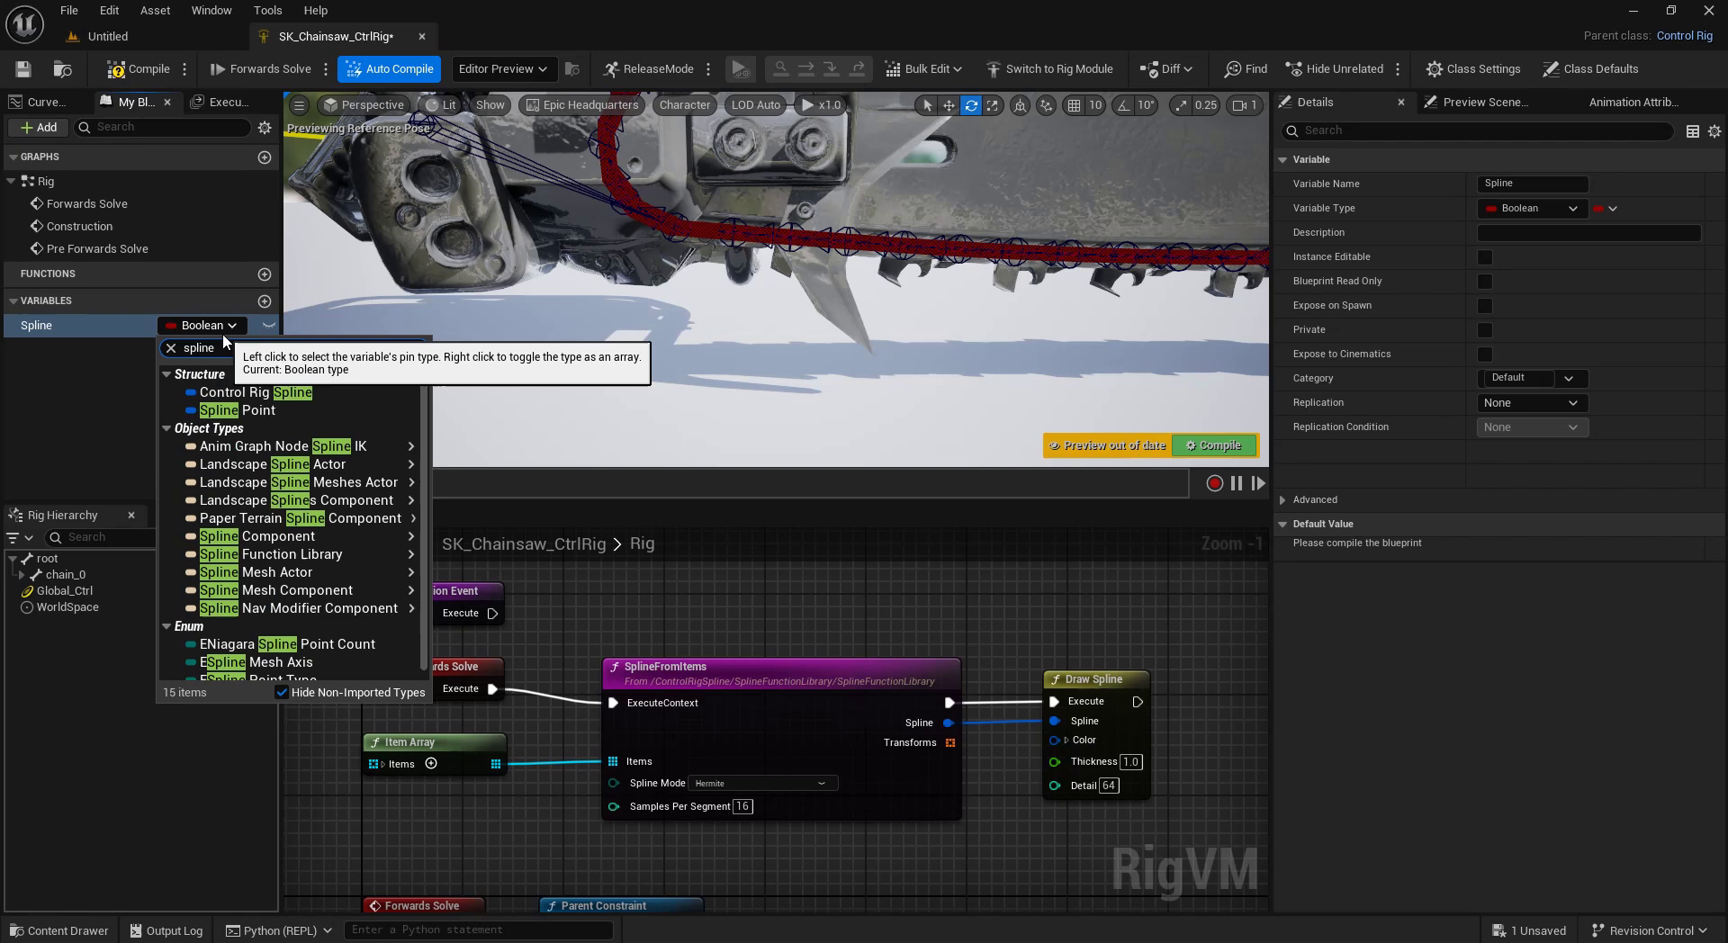
{"action": "left_click", "coordinate": [248, 392]}
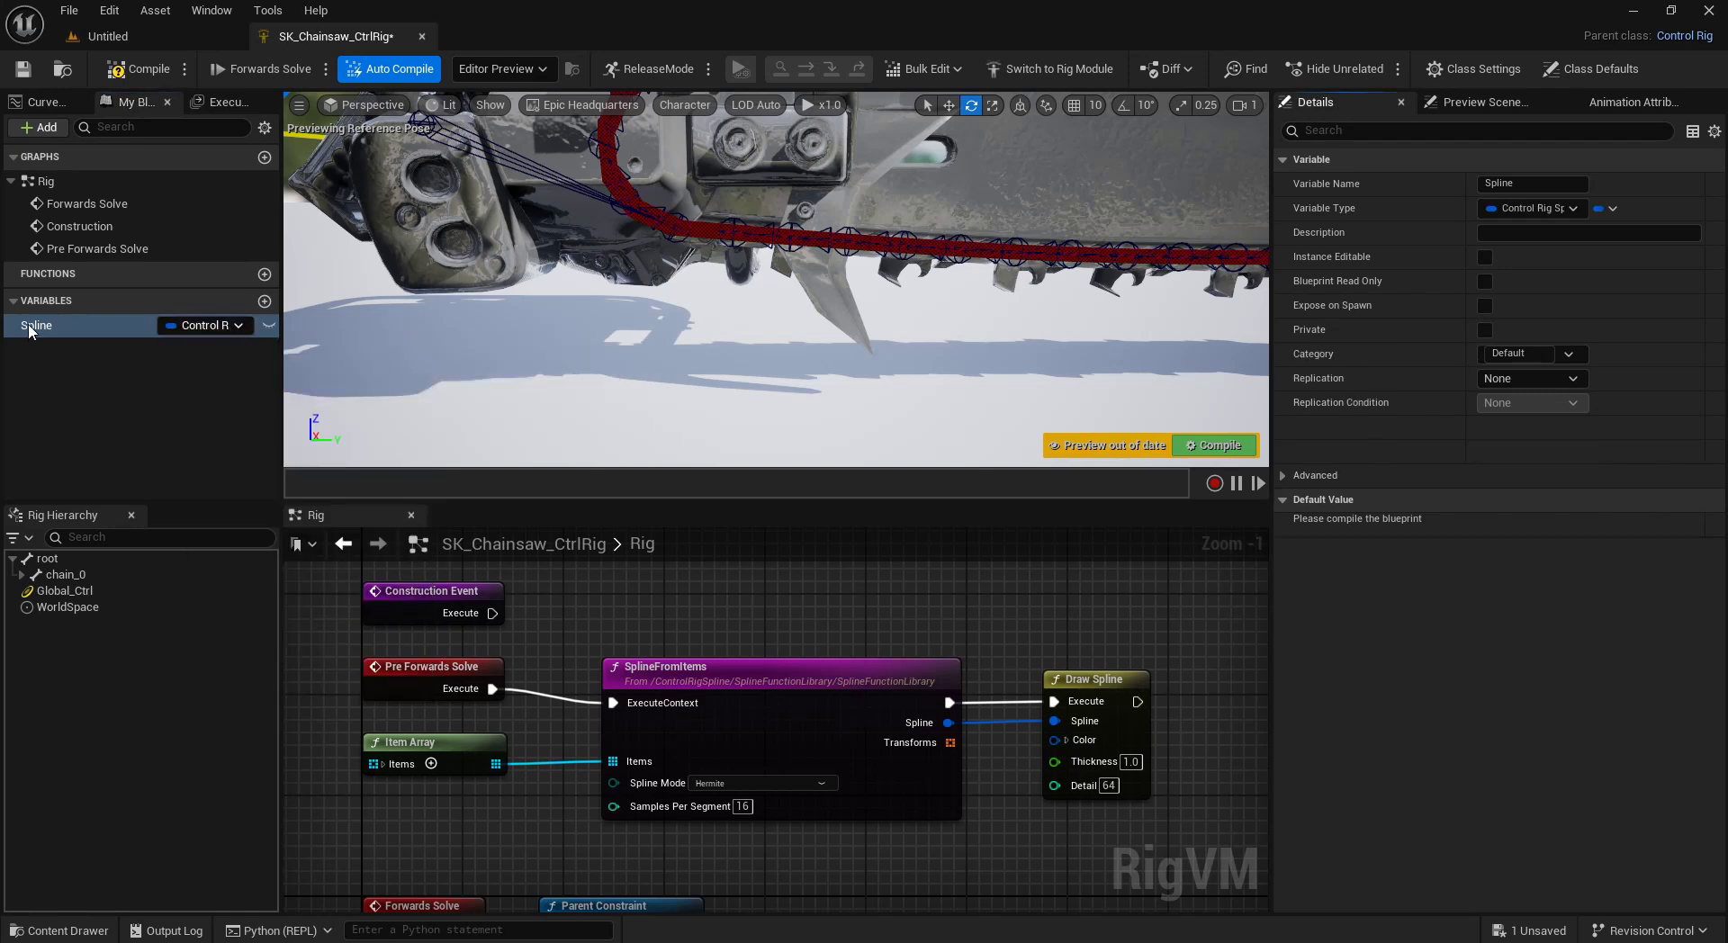
Insert a Set Spline node between SplineFromItems and Draw Spline, fed by the spline output, and move Draw Spline aside.
{"action": "left_click_drag", "start_coordinate": [34, 326], "coordinate": [1023, 581]}
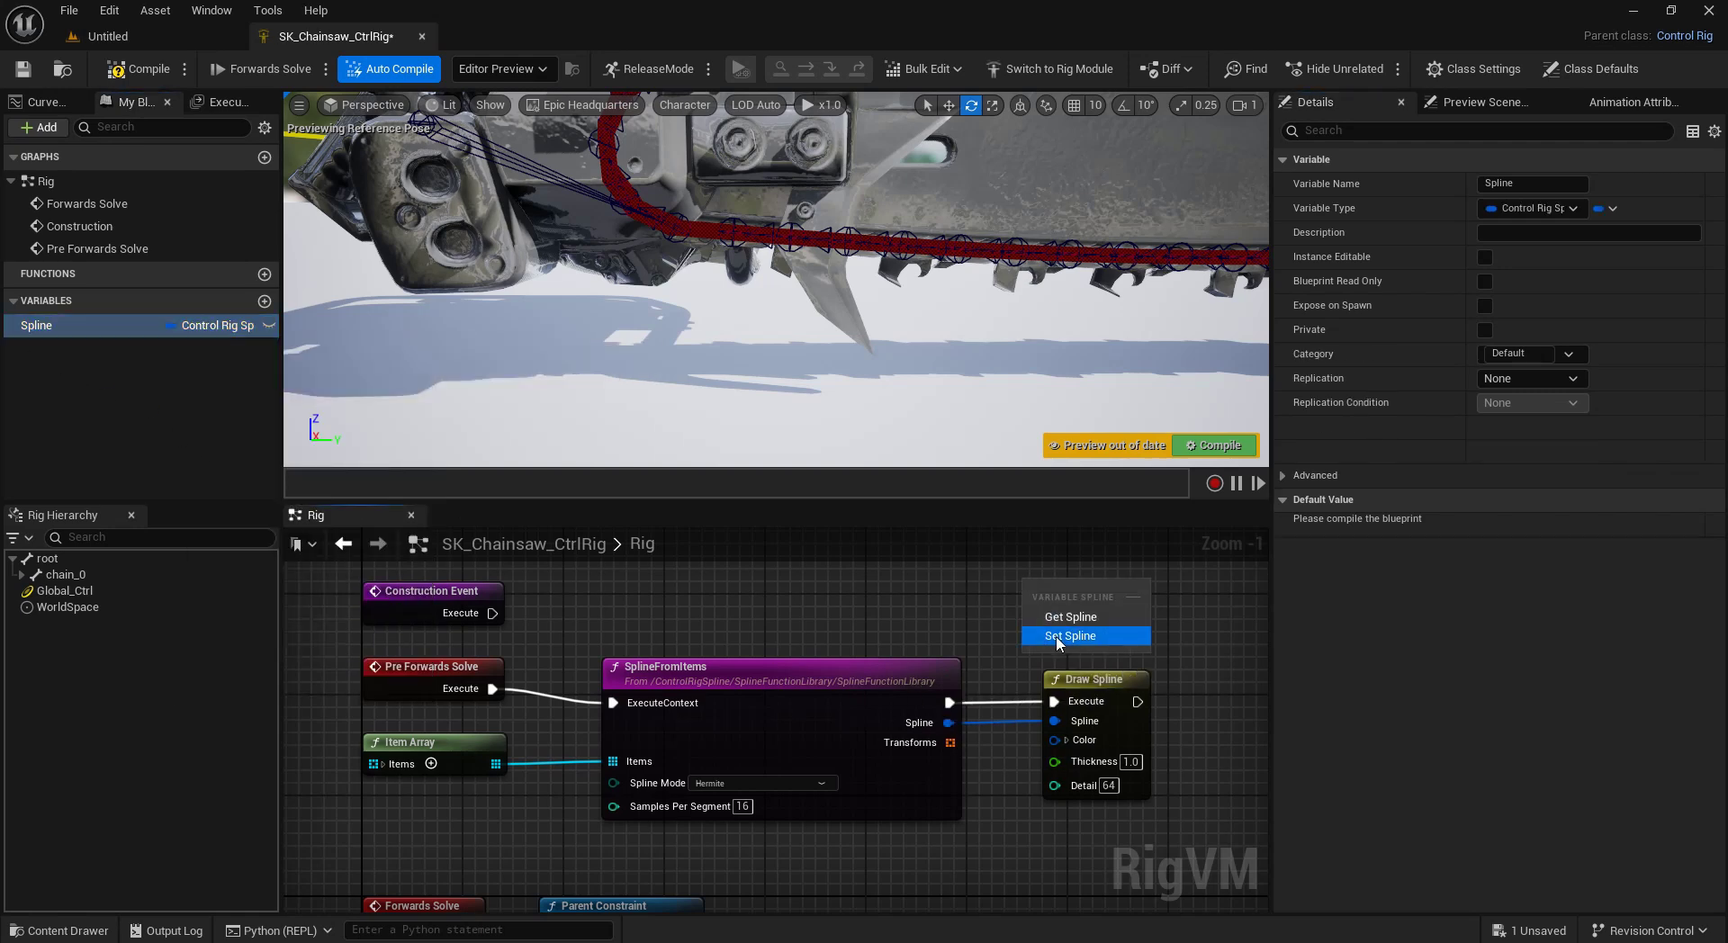
{"action": "left_click", "coordinate": [1062, 635]}
{"action": "left_click_drag", "start_coordinate": [952, 702], "coordinate": [1033, 623]}
{"action": "mouse_move", "coordinate": [990, 713]}
{"action": "left_mouse_down"}
{"action": "mouse_move", "coordinate": [1035, 644]}
{"action": "mouse_move", "coordinate": [1094, 694]}
{"action": "mouse_move", "coordinate": [1055, 701]}
{"action": "mouse_move", "coordinate": [1200, 695]}
{"action": "left_mouse_up"}
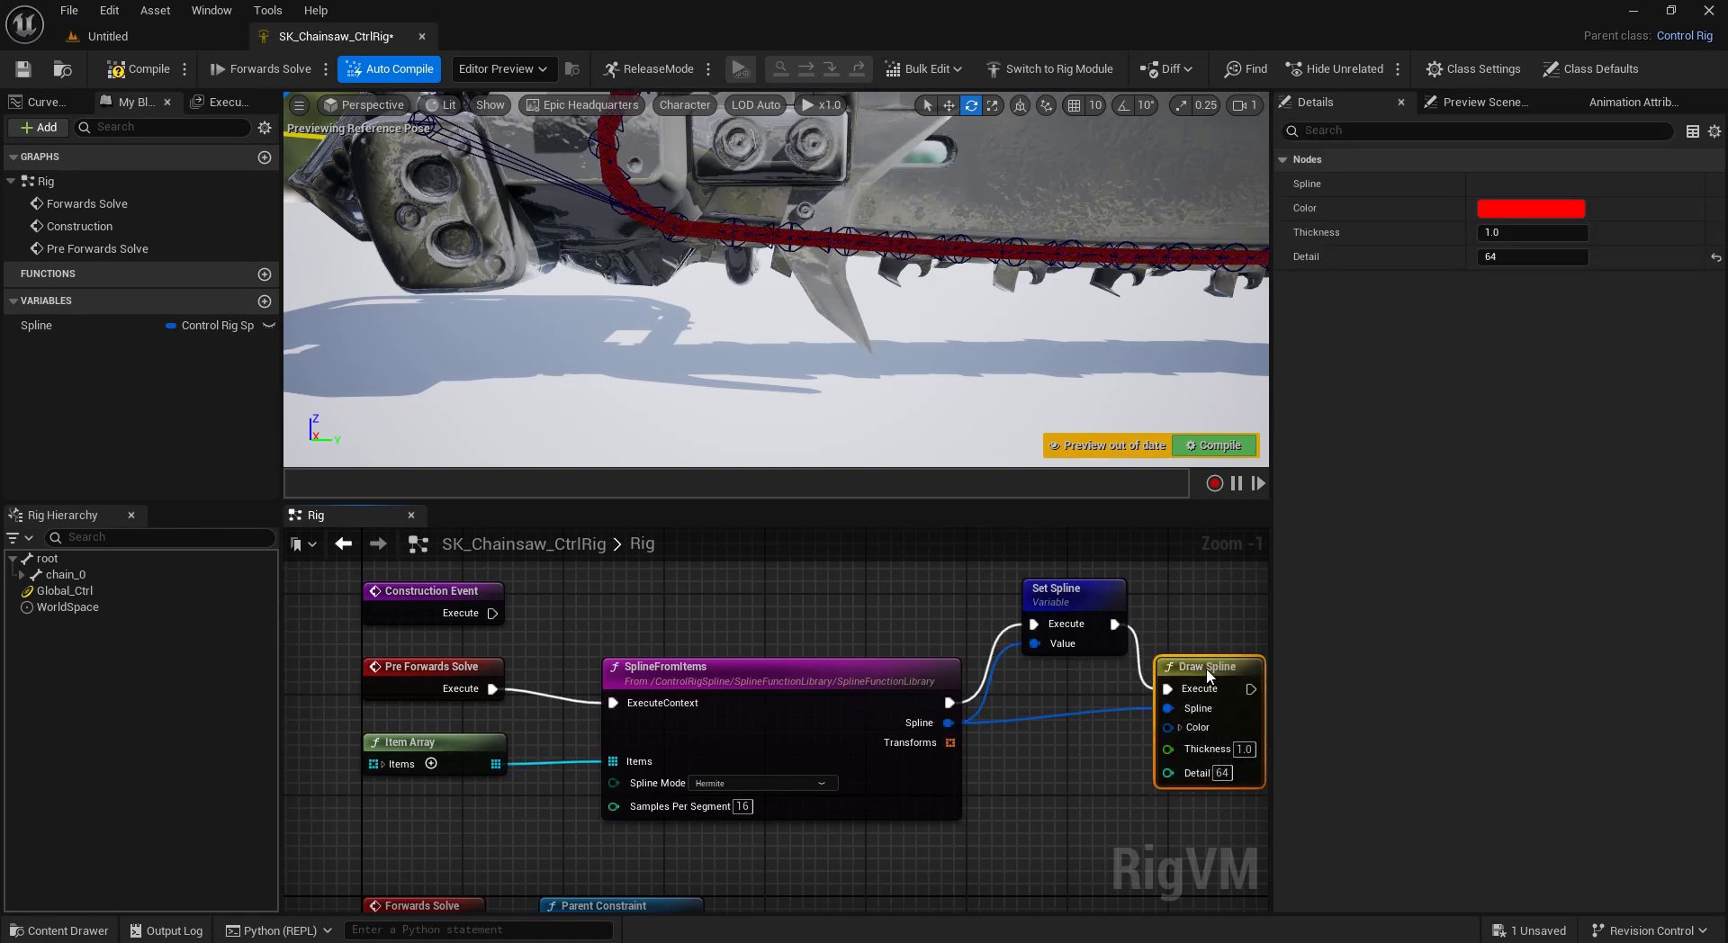
{"action": "left_click", "coordinate": [1066, 764]}
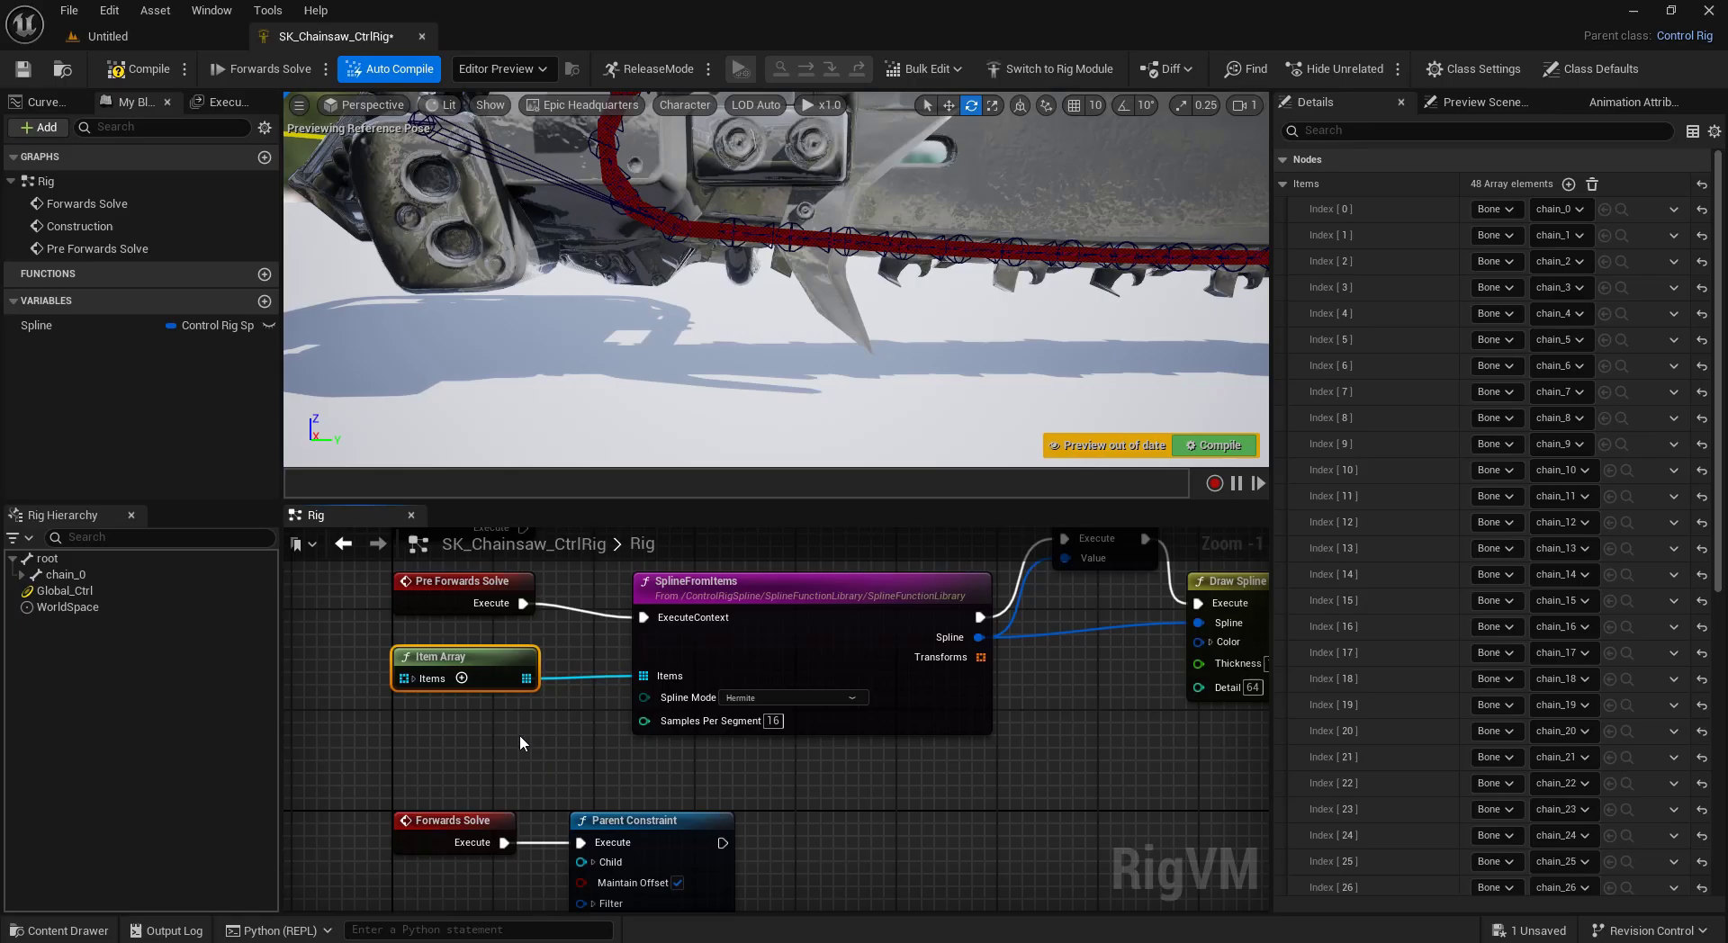
Duplicate the Item Array node and place the copy below the Forwards Solve and Parent Constraint nodes.
{"action": "key", "text": "ctrl+d"}
{"action": "right_click_drag", "start_coordinate": [566, 804], "coordinate": [514, 671]}
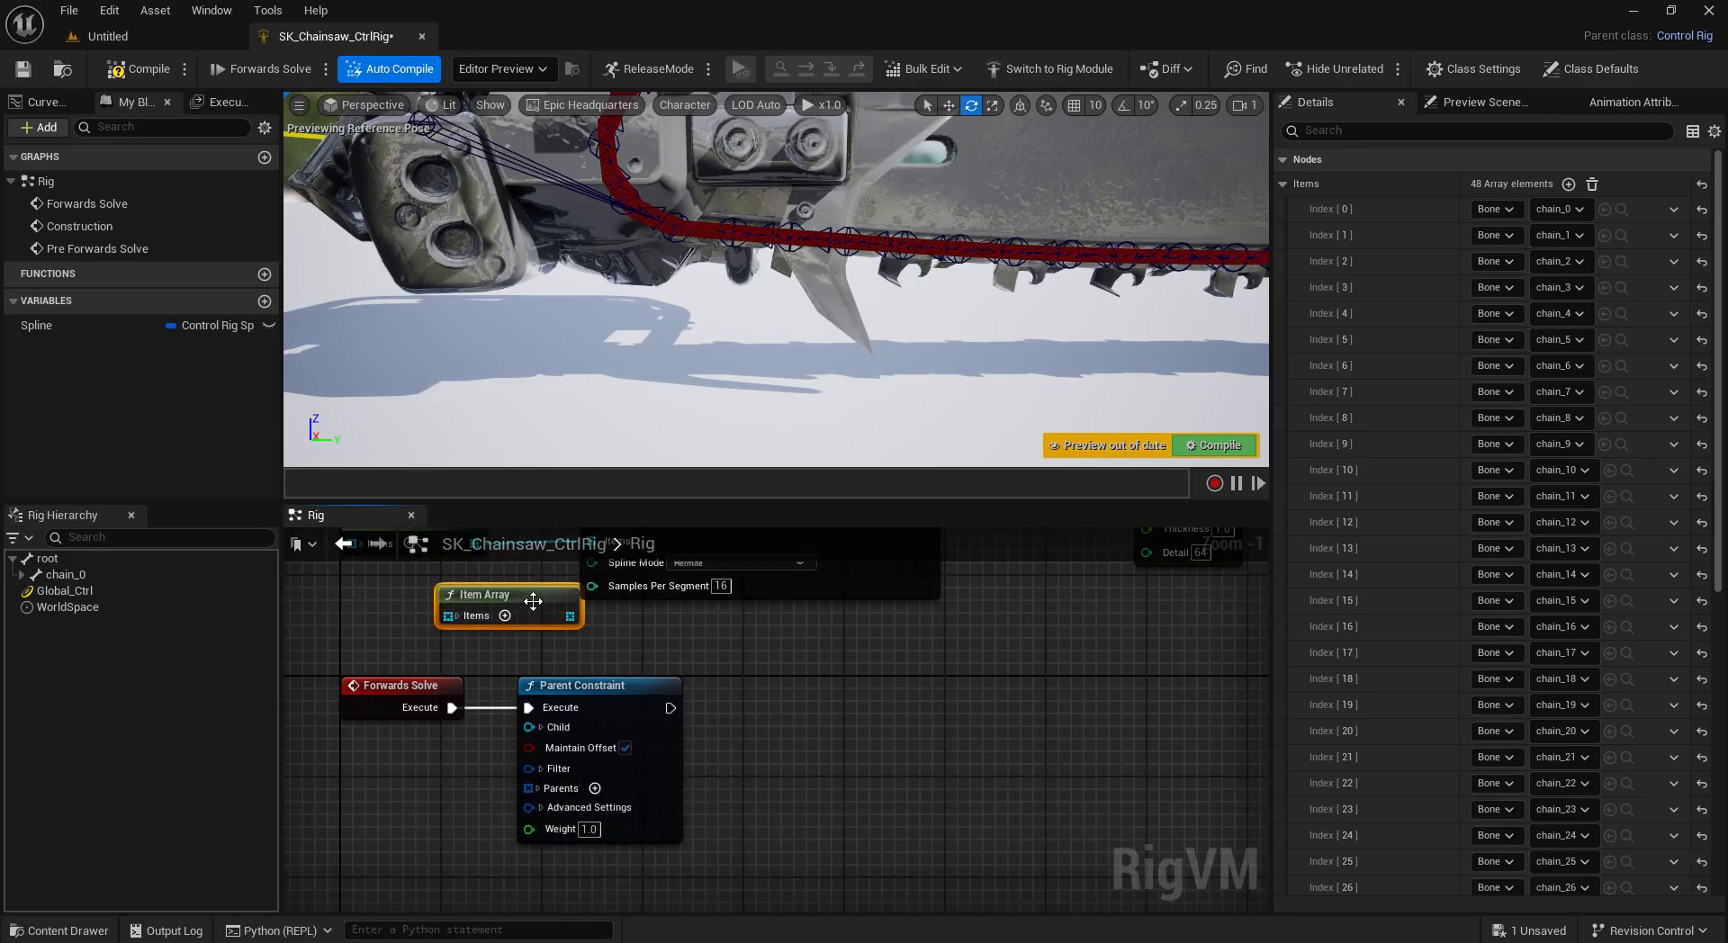
{"action": "left_click_drag", "start_coordinate": [532, 601], "coordinate": [478, 829]}
{"action": "right_click_drag", "start_coordinate": [478, 828], "coordinate": [498, 624]}
{"action": "left_click_drag", "start_coordinate": [500, 620], "coordinate": [494, 764]}
{"action": "right_click_drag", "start_coordinate": [691, 702], "coordinate": [767, 819]}
{"action": "left_click", "coordinate": [801, 817]}
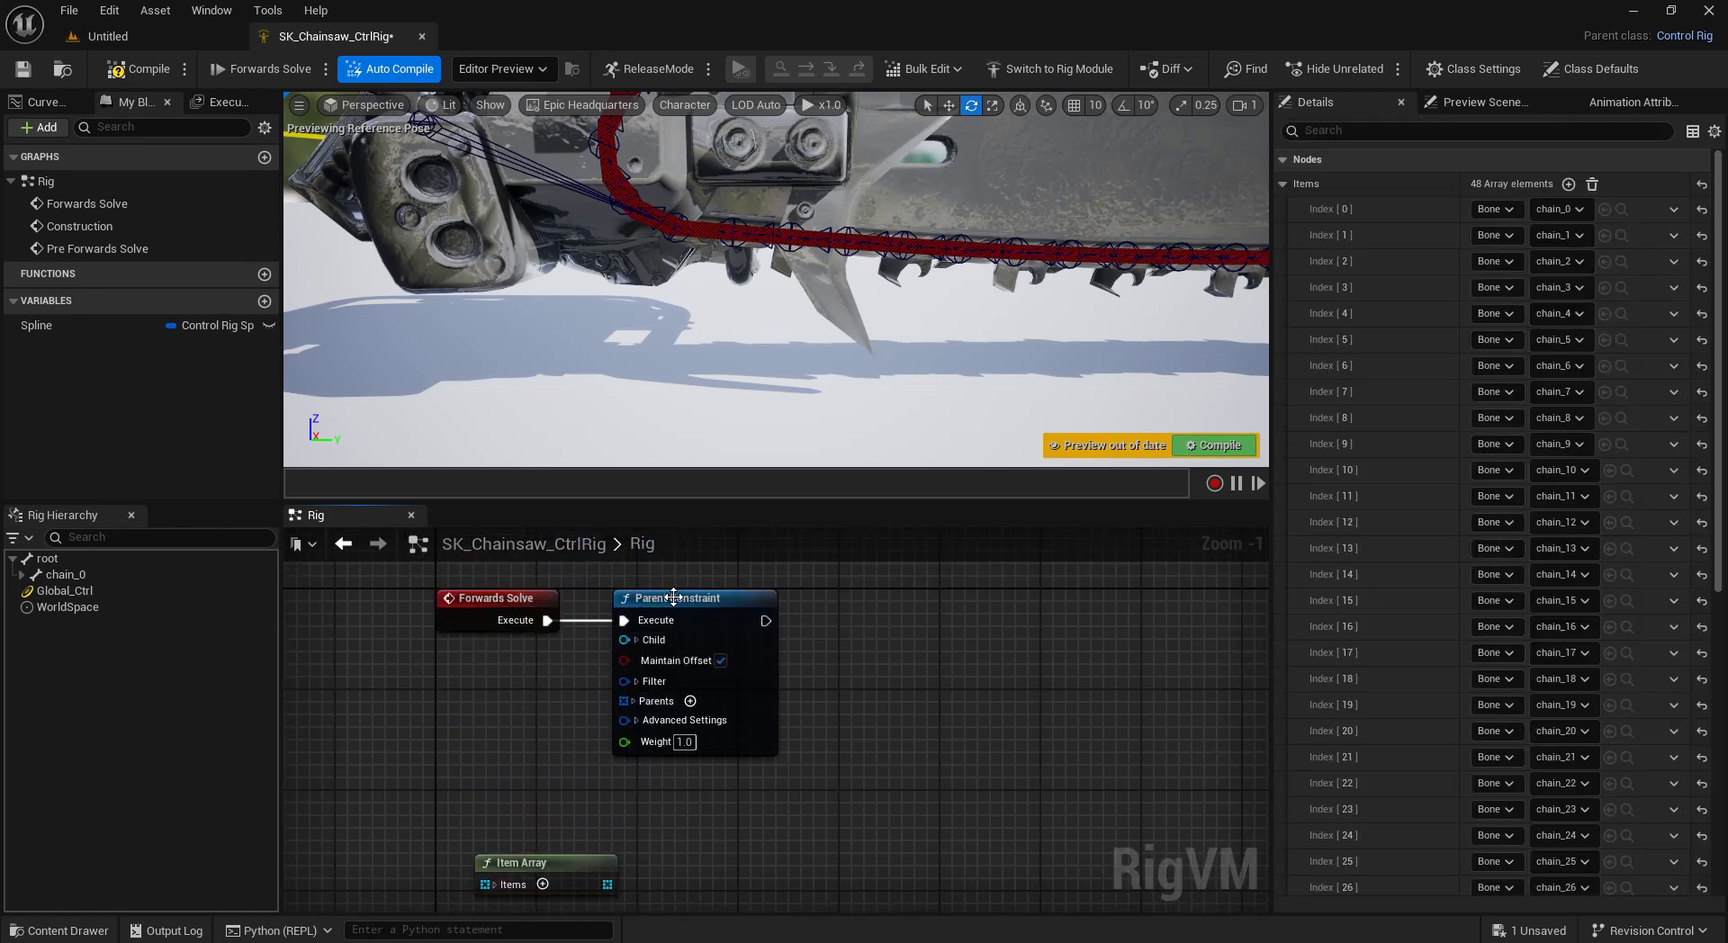
Move Parent Constraint away from Forwards Solve and add a Sequence node driven by the Forwards Solve execution output.
{"action": "left_click_drag", "start_coordinate": [674, 597], "coordinate": [901, 598]}
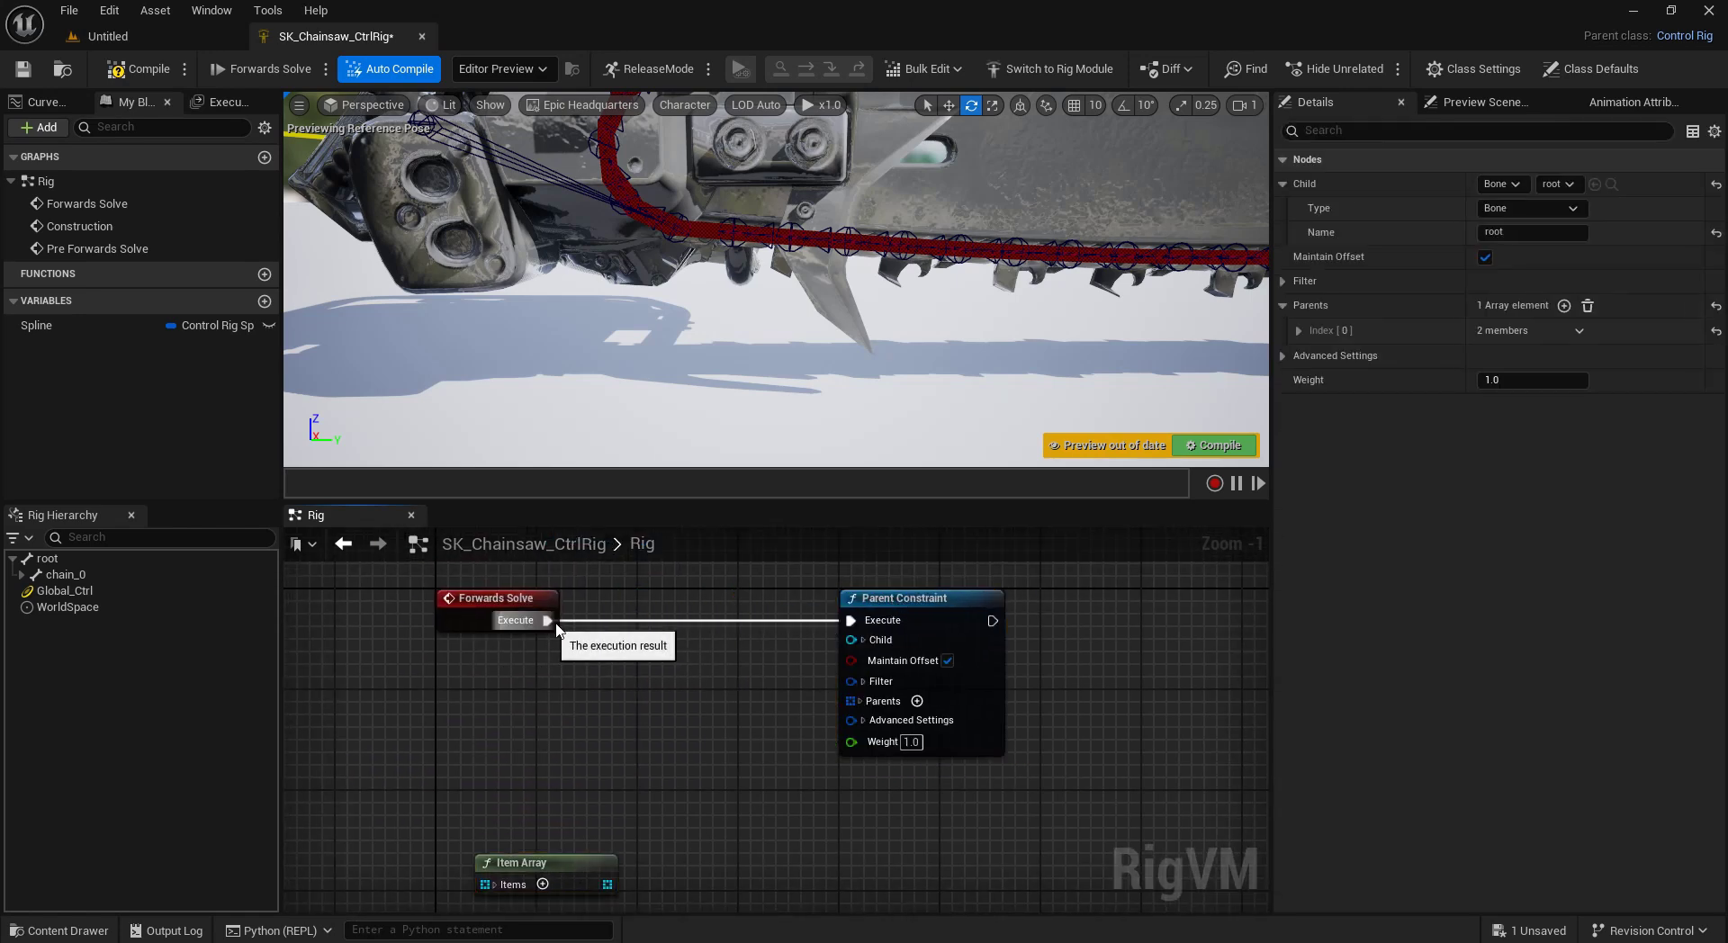
{"action": "left_click_drag", "start_coordinate": [547, 620], "coordinate": [624, 642]}
{"action": "type", "text": "se"}
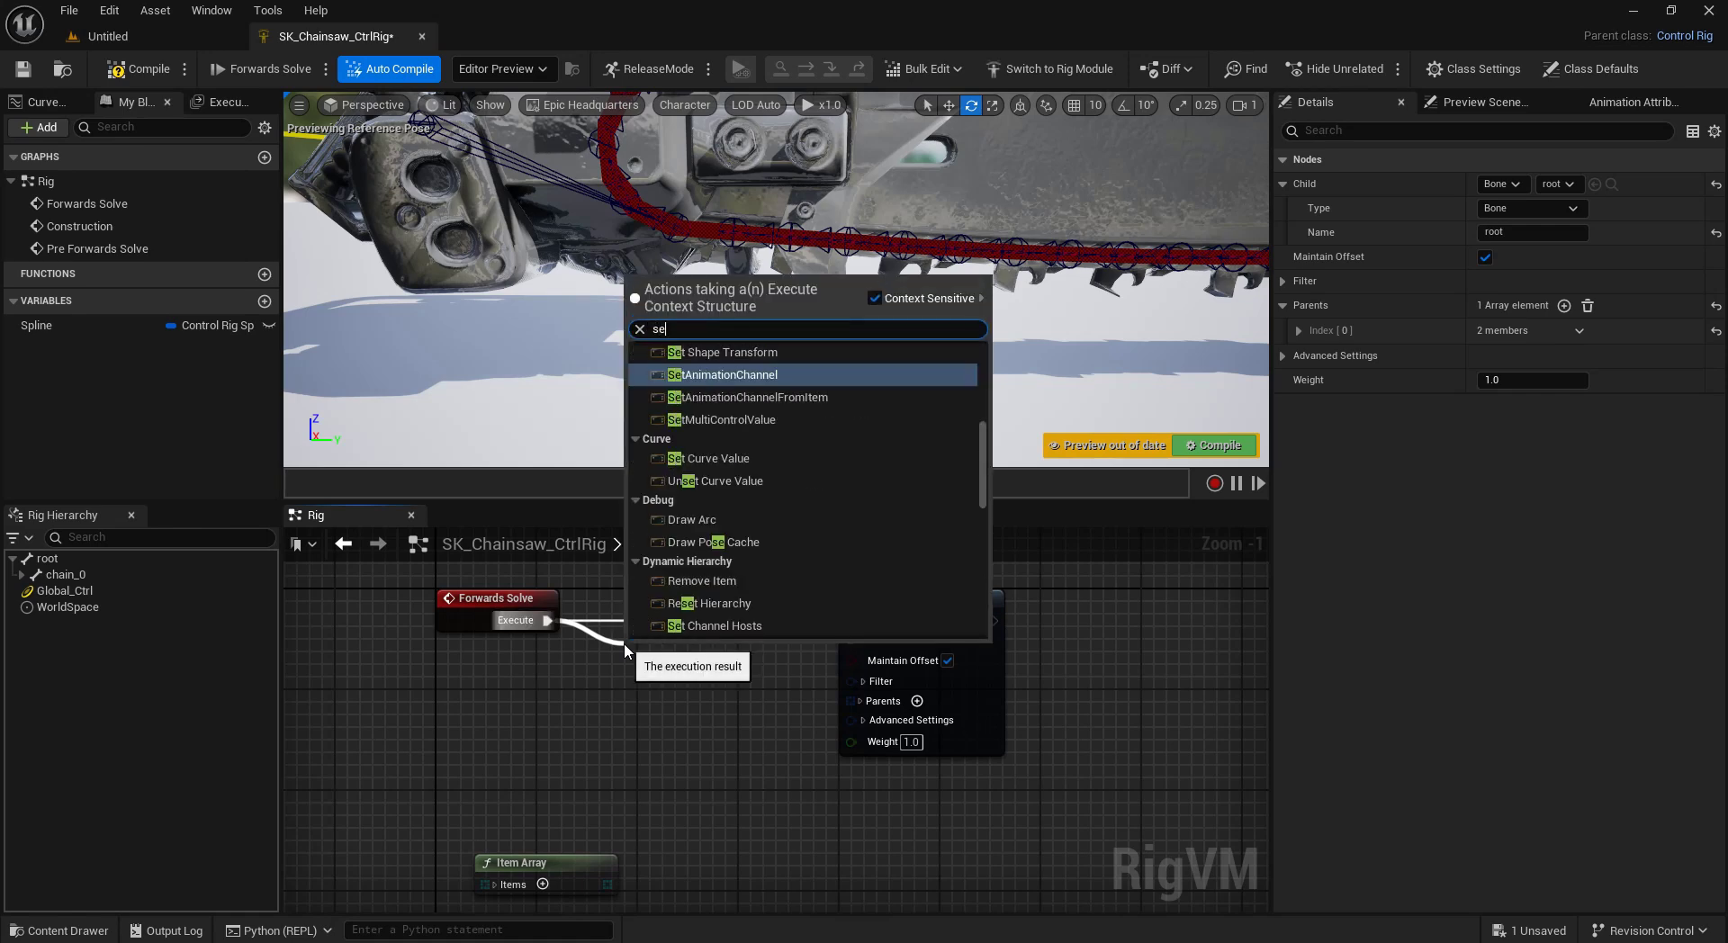
{"action": "type", "text": "qu"}
{"action": "key", "text": "Return"}
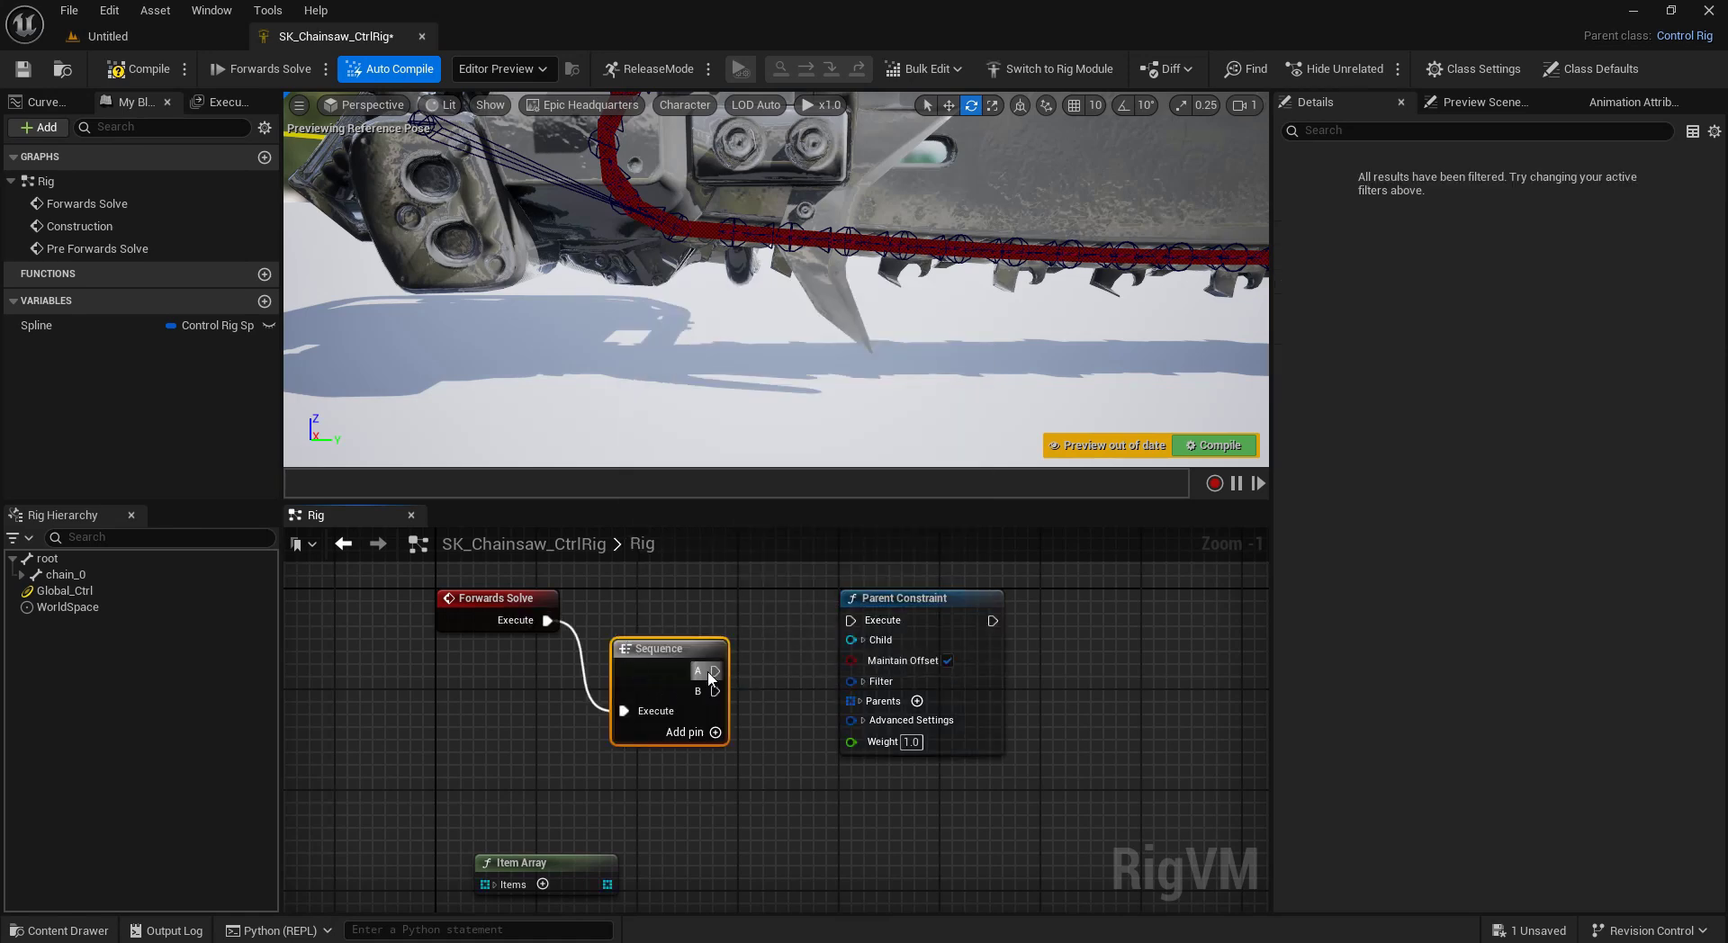
Connect Sequence output A to Parent Constraint and add a For Each node on output B.
{"action": "left_click_drag", "start_coordinate": [711, 677], "coordinate": [756, 835]}
{"action": "type", "text": "for ea"}
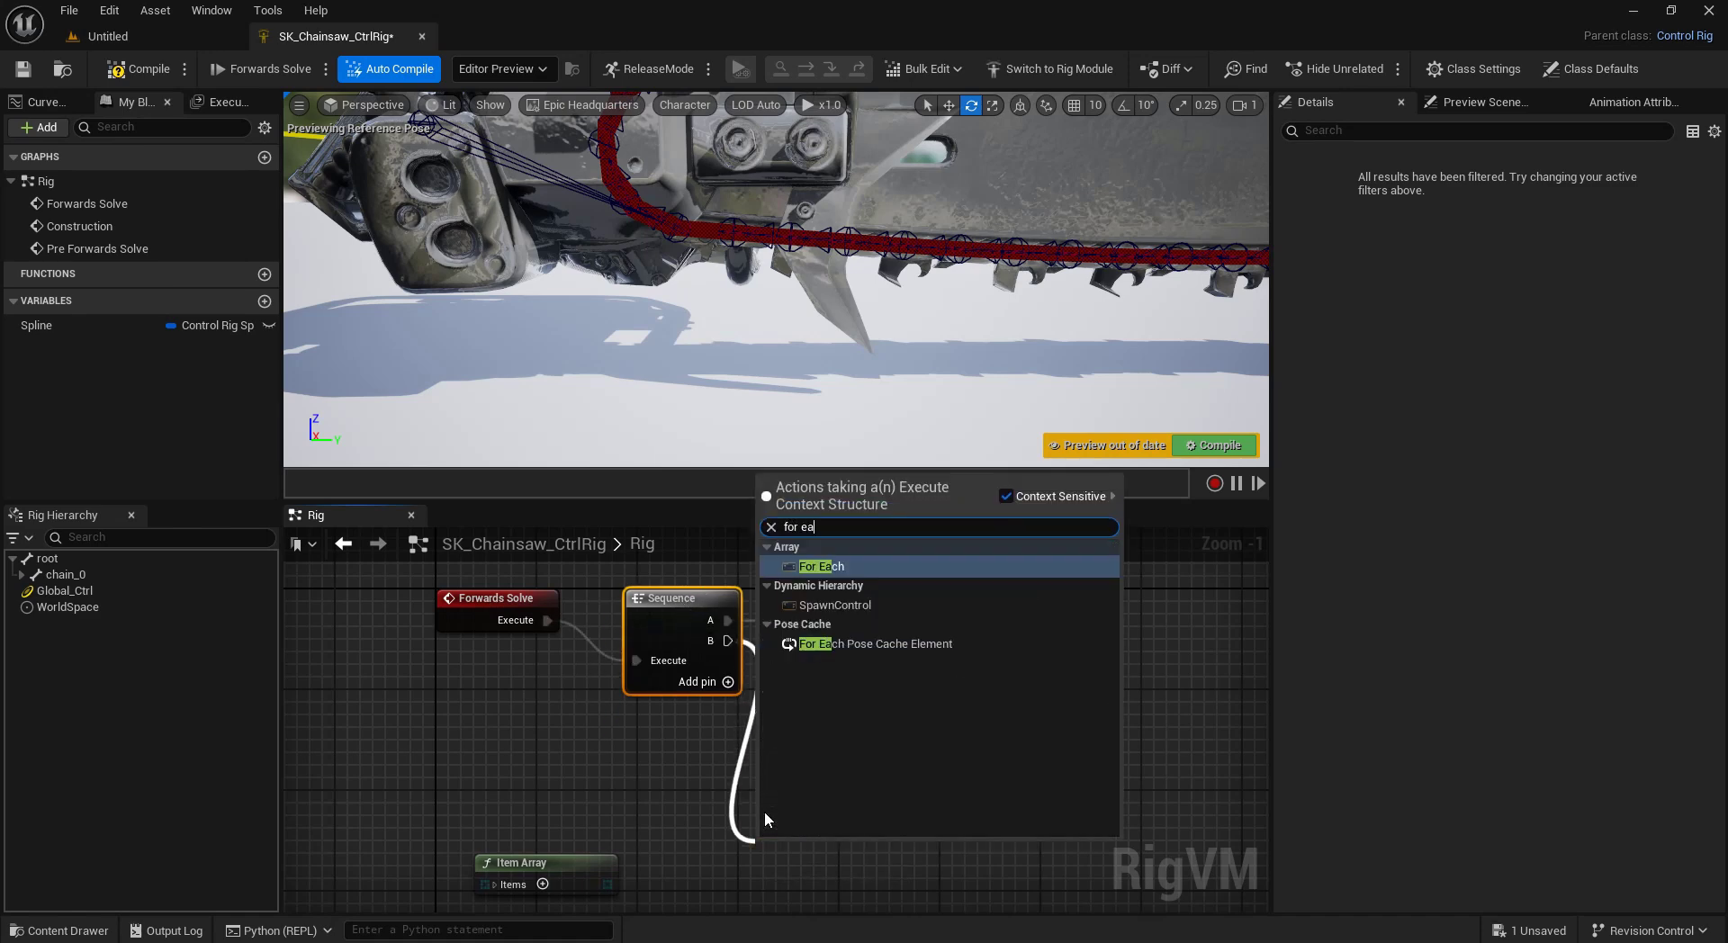
{"action": "key", "text": "Return"}
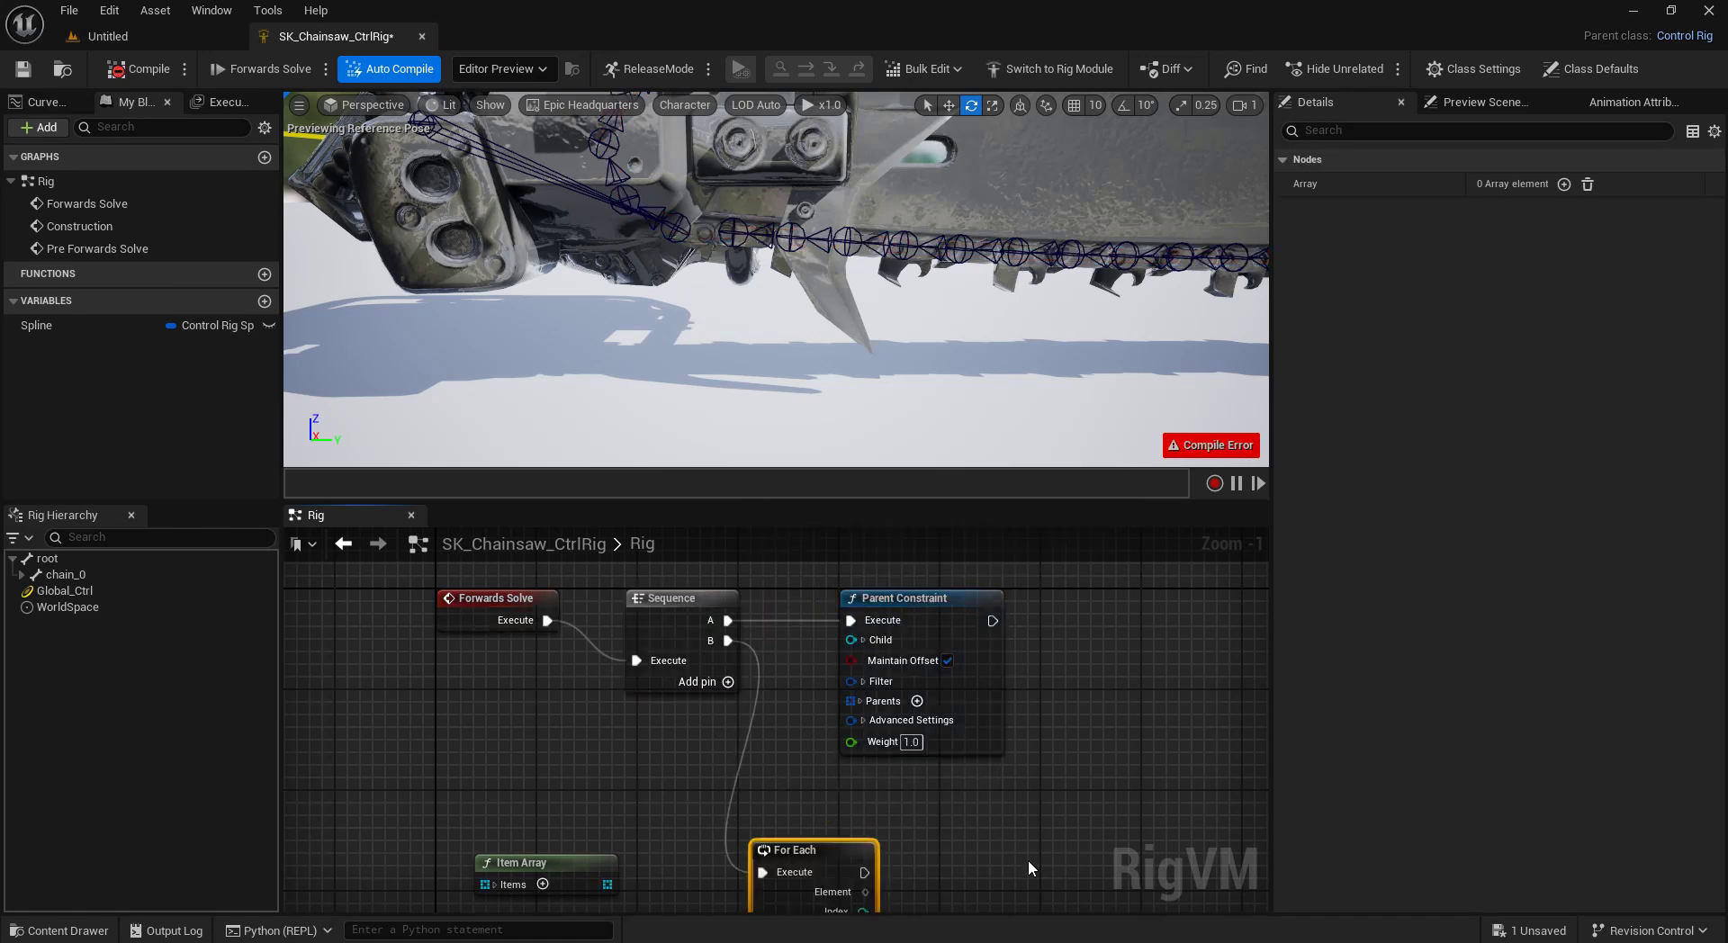
Connect the duplicated Item Array to the For Each node's Array input and place it beside that node.
{"action": "right_click_drag", "start_coordinate": [1028, 863], "coordinate": [991, 728]}
{"action": "left_click_drag", "start_coordinate": [568, 748], "coordinate": [726, 854]}
{"action": "left_click_drag", "start_coordinate": [520, 731], "coordinate": [597, 829]}
{"action": "right_click_drag", "start_coordinate": [967, 814], "coordinate": [840, 756]}
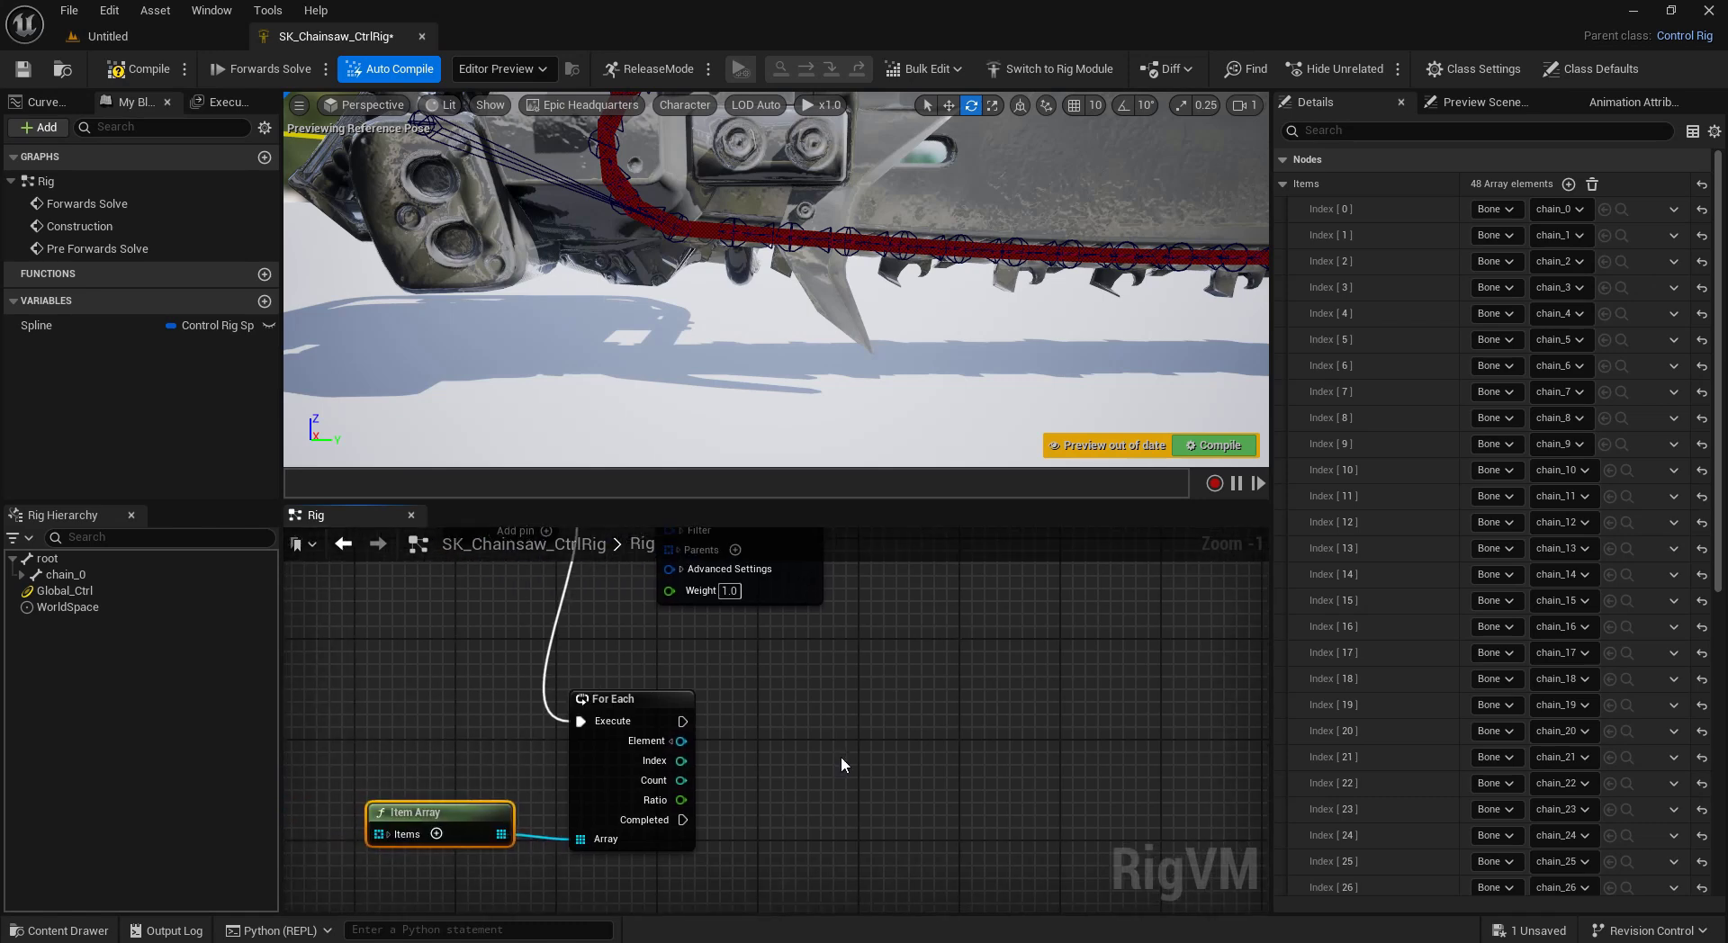
{"action": "left_click", "coordinate": [847, 727]}
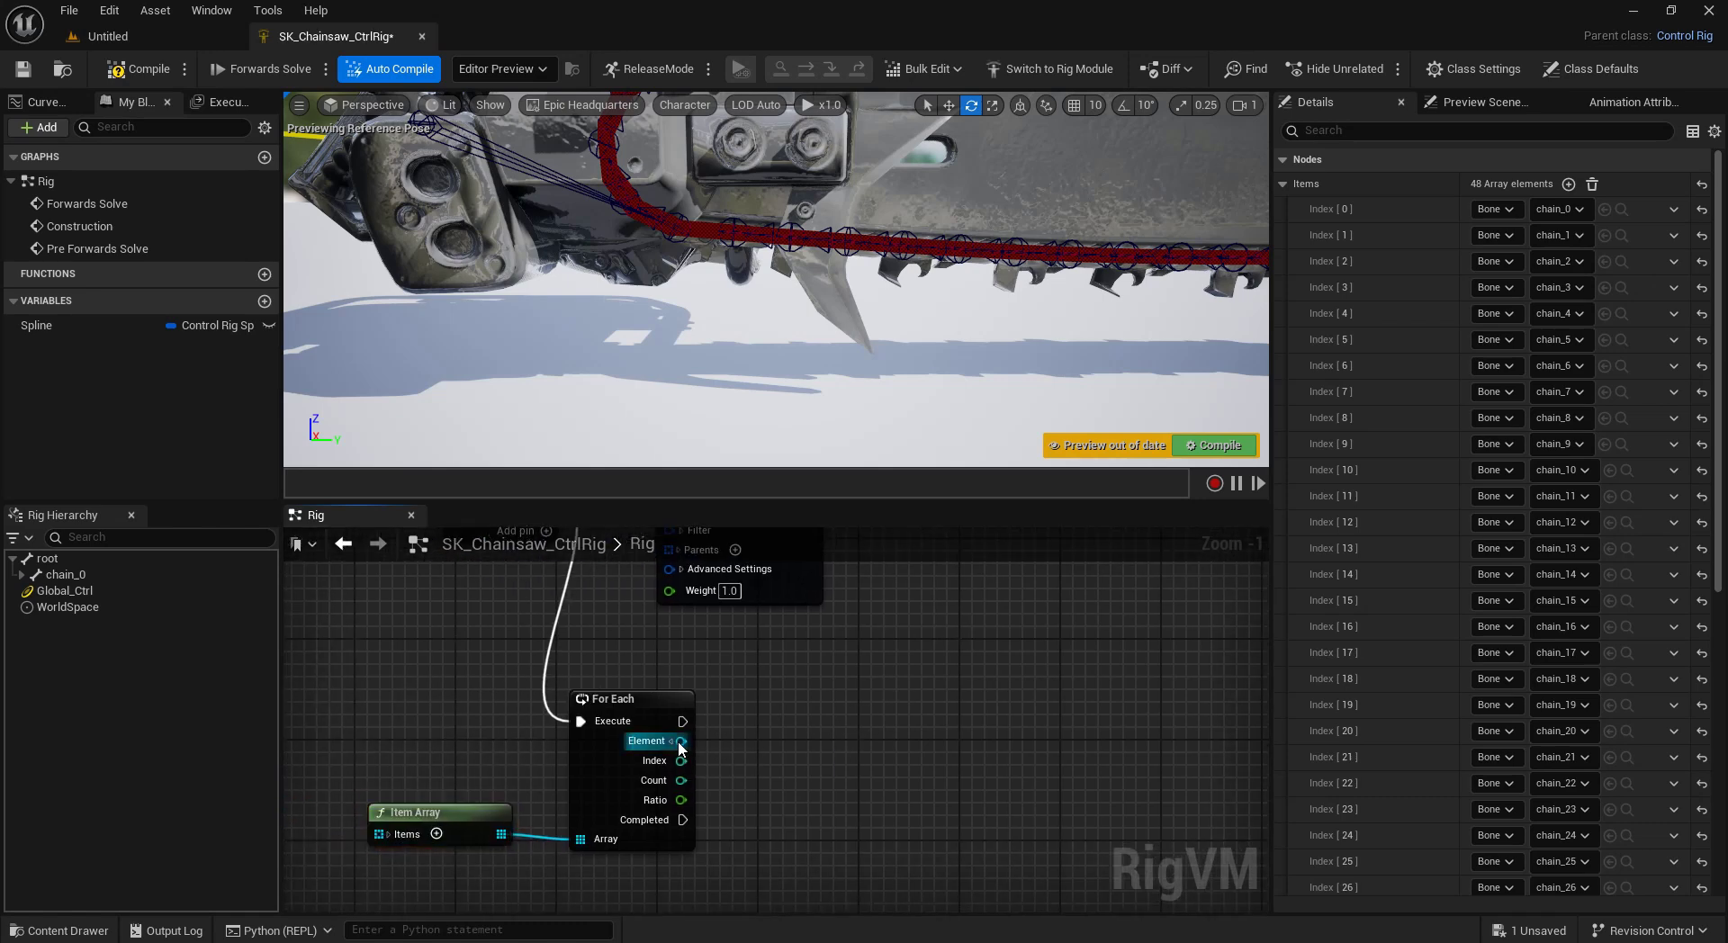
Add a Get Transform node fed by the For Each element output and place it beside the loop node.
{"action": "left_click_drag", "start_coordinate": [681, 743], "coordinate": [772, 739]}
{"action": "type", "text": "g"}
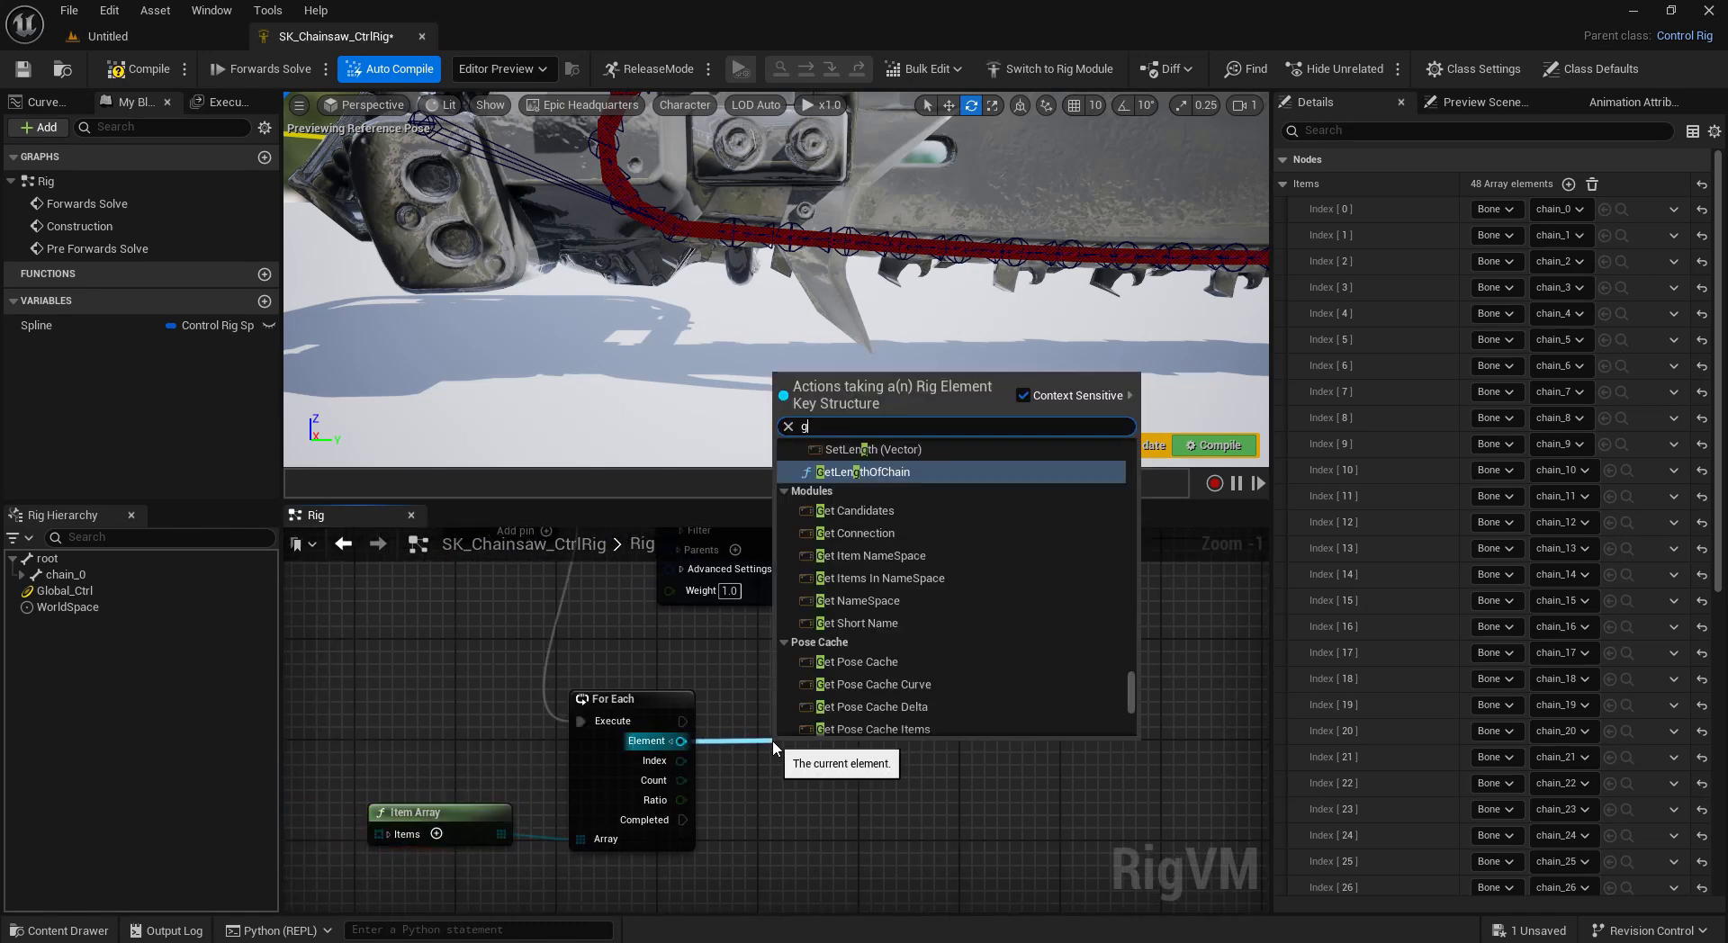
{"action": "type", "text": "et transfo"}
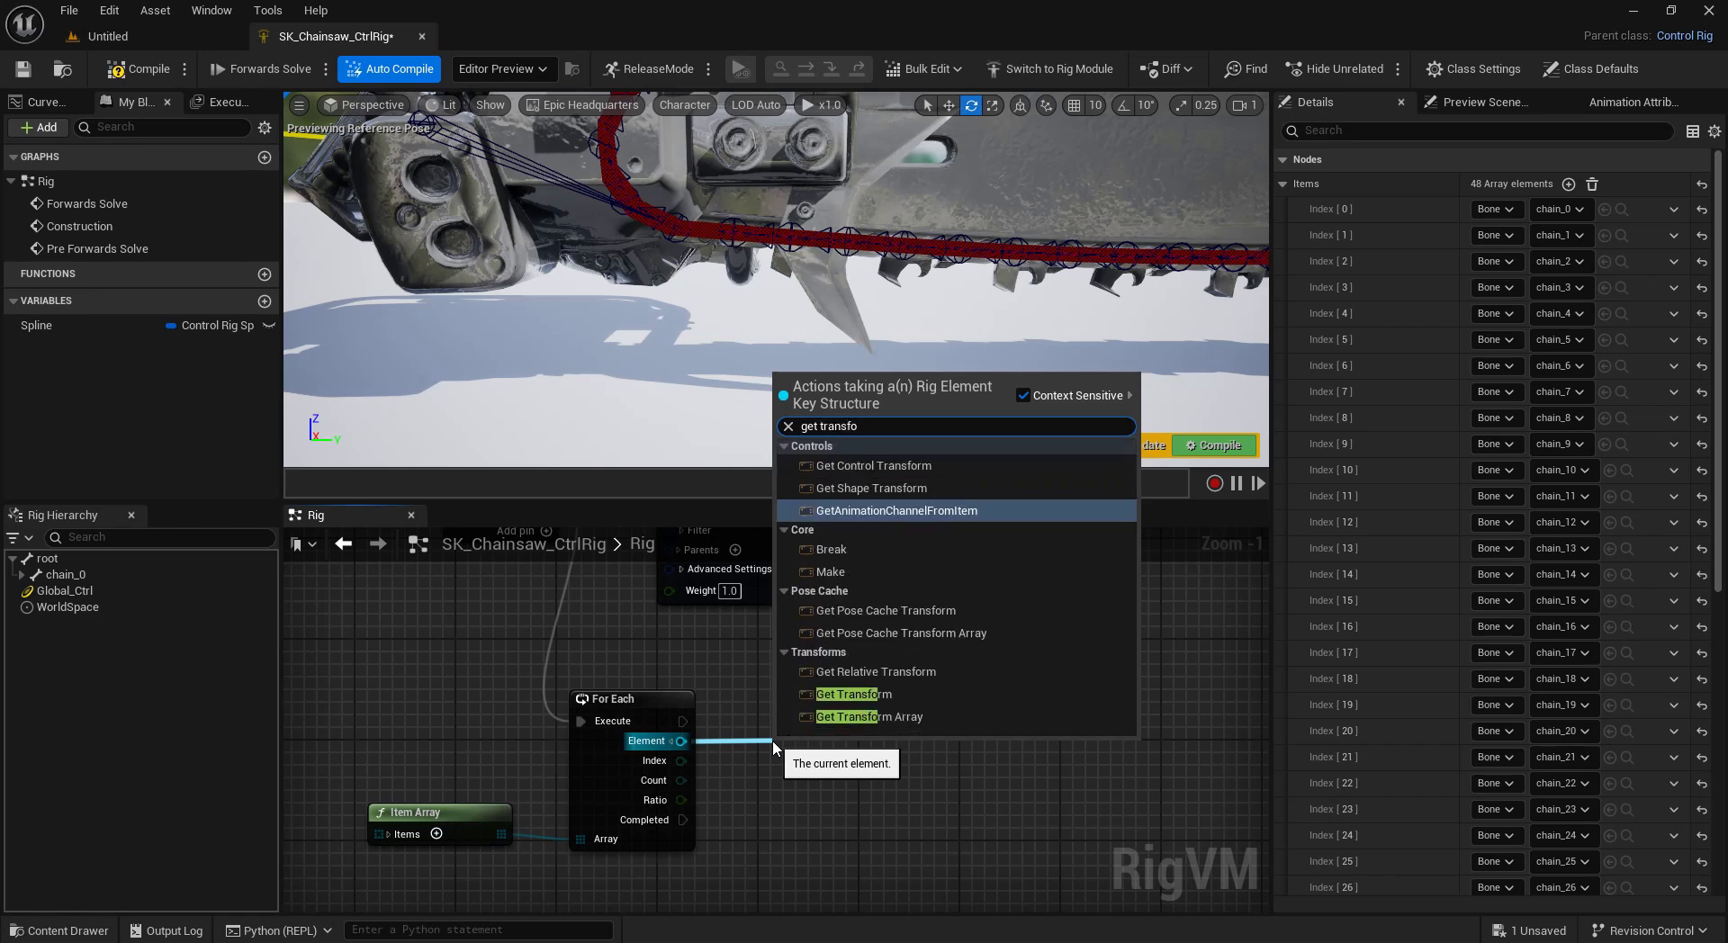
{"action": "left_click", "coordinate": [854, 695]}
{"action": "left_click_drag", "start_coordinate": [855, 729], "coordinate": [847, 715]}
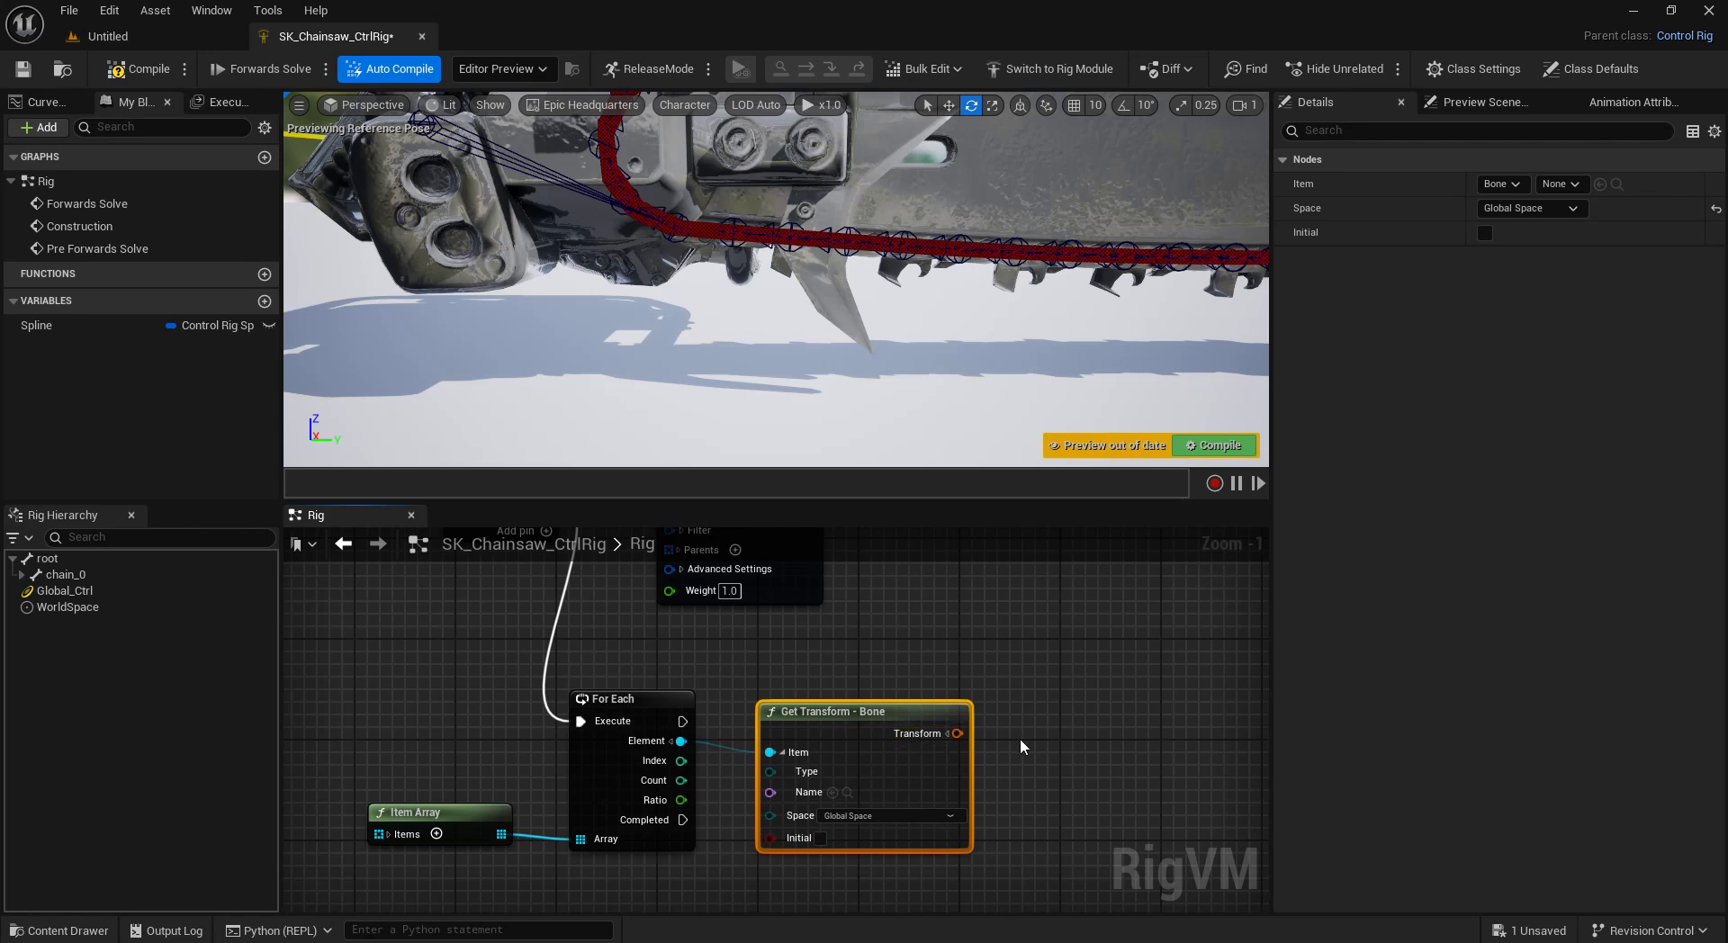
Expand the Get Transform node's Transform output and add a Closest Parameter From Spline node fed by its Translation.
{"action": "right_click_drag", "start_coordinate": [1020, 745], "coordinate": [869, 749]}
{"action": "left_click", "coordinate": [761, 727]}
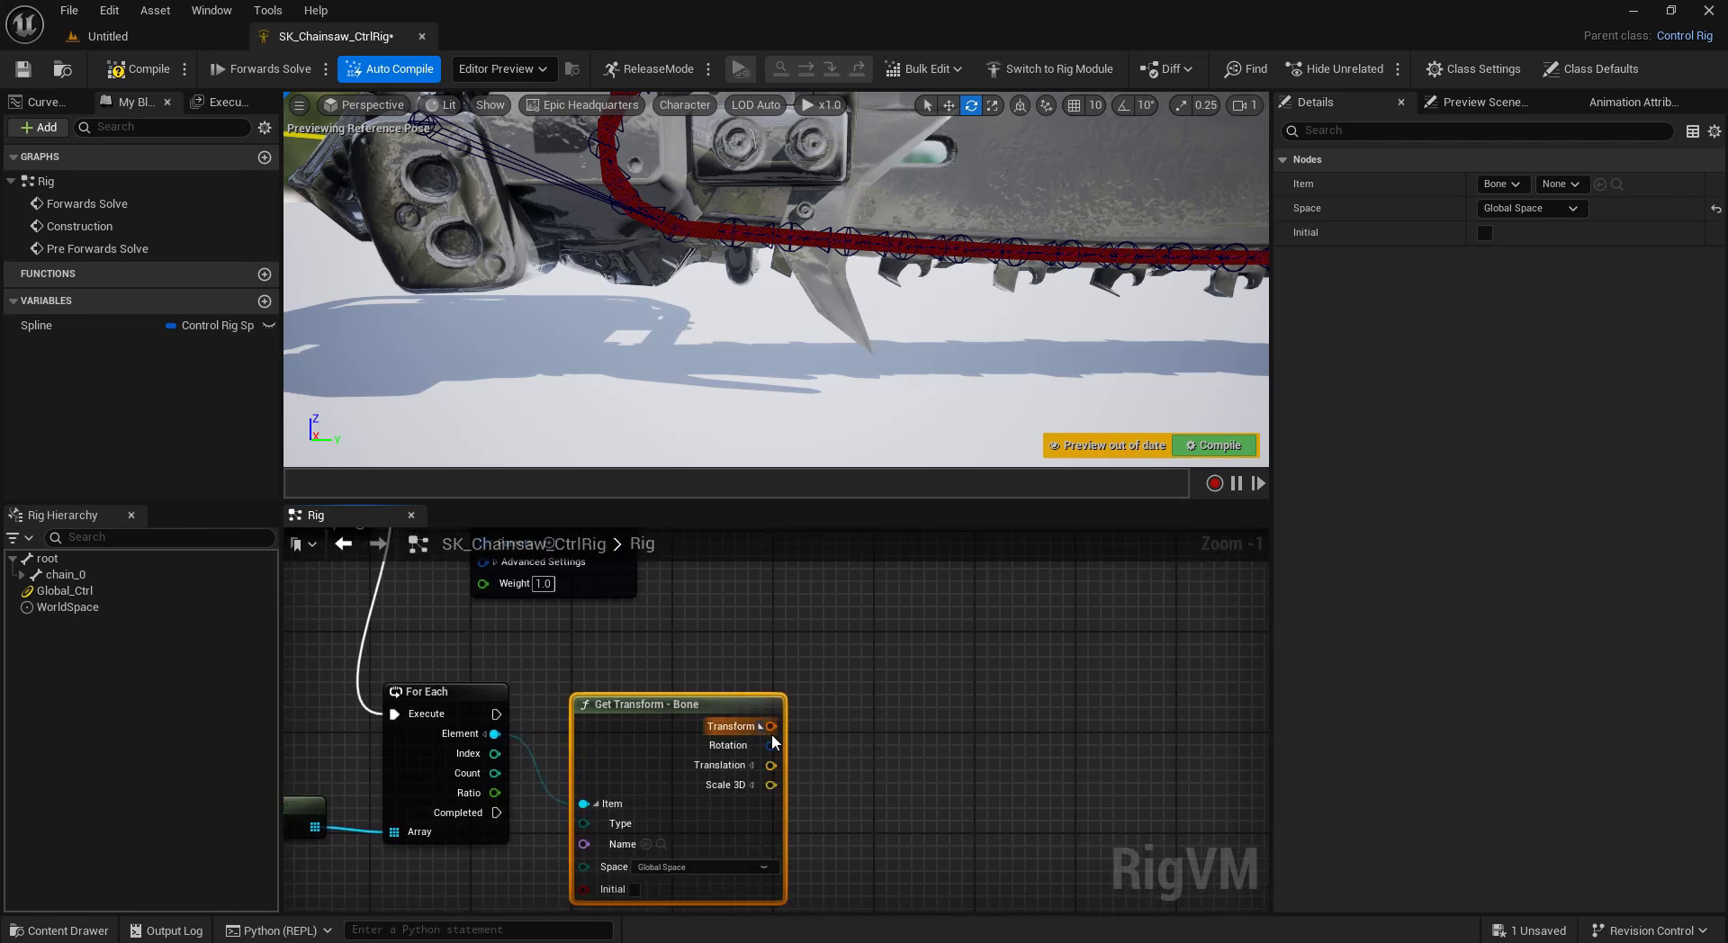
{"action": "left_click", "coordinate": [844, 773]}
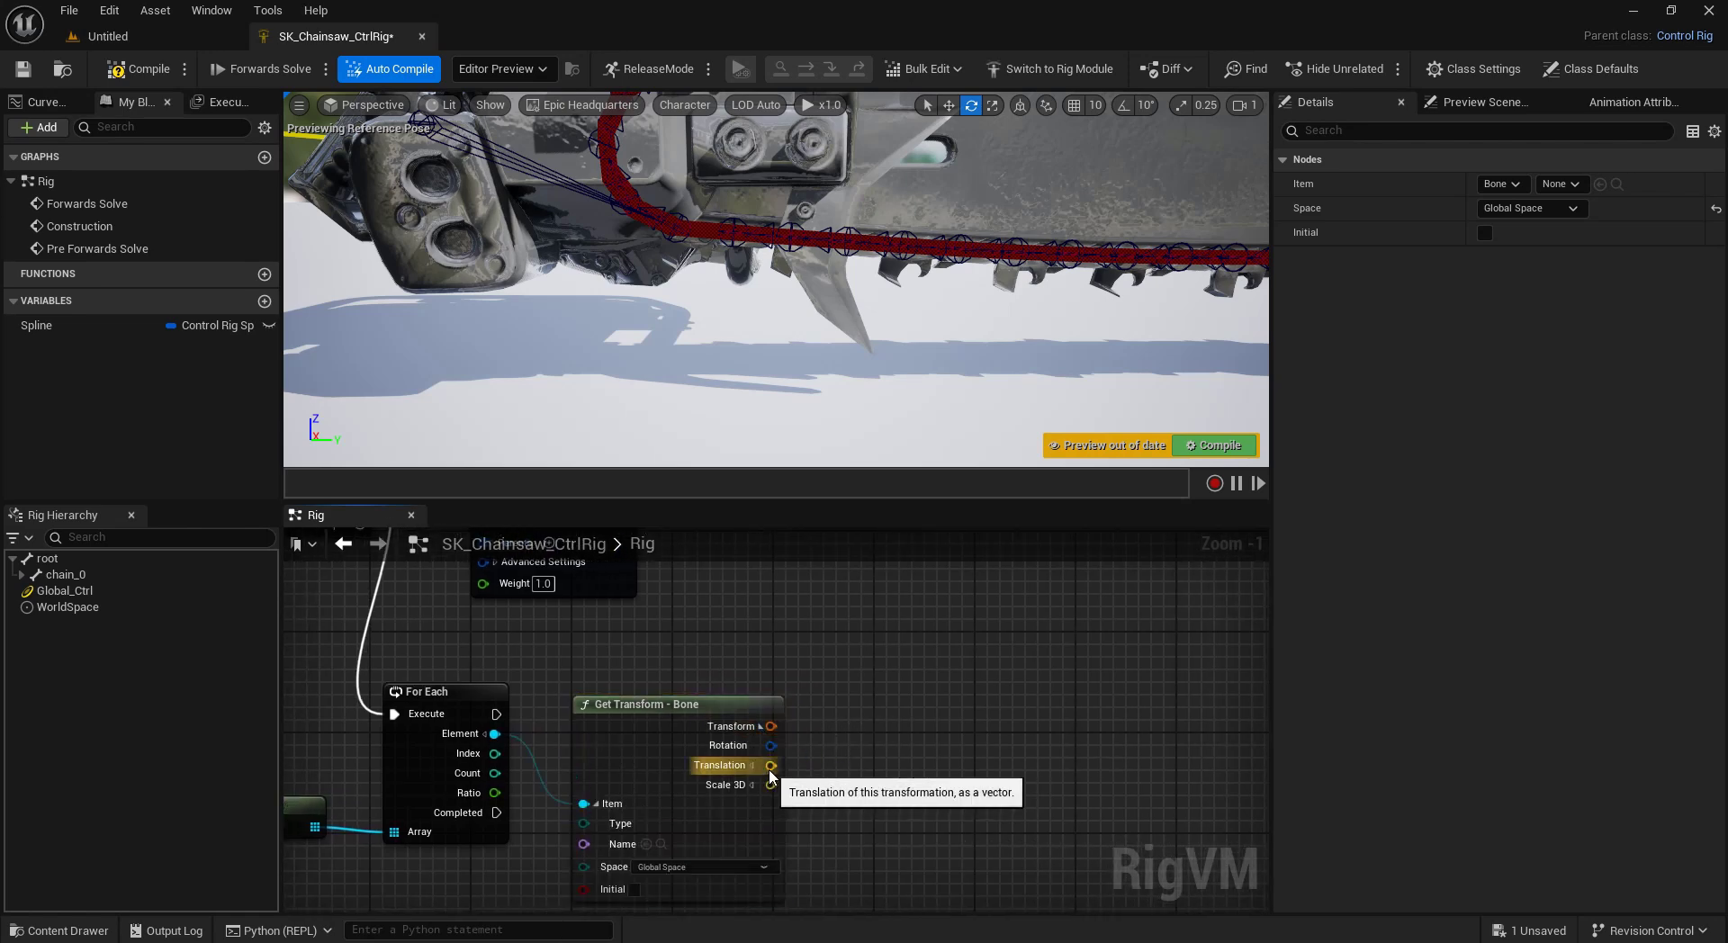
{"action": "left_click_drag", "start_coordinate": [770, 765], "coordinate": [867, 700]}
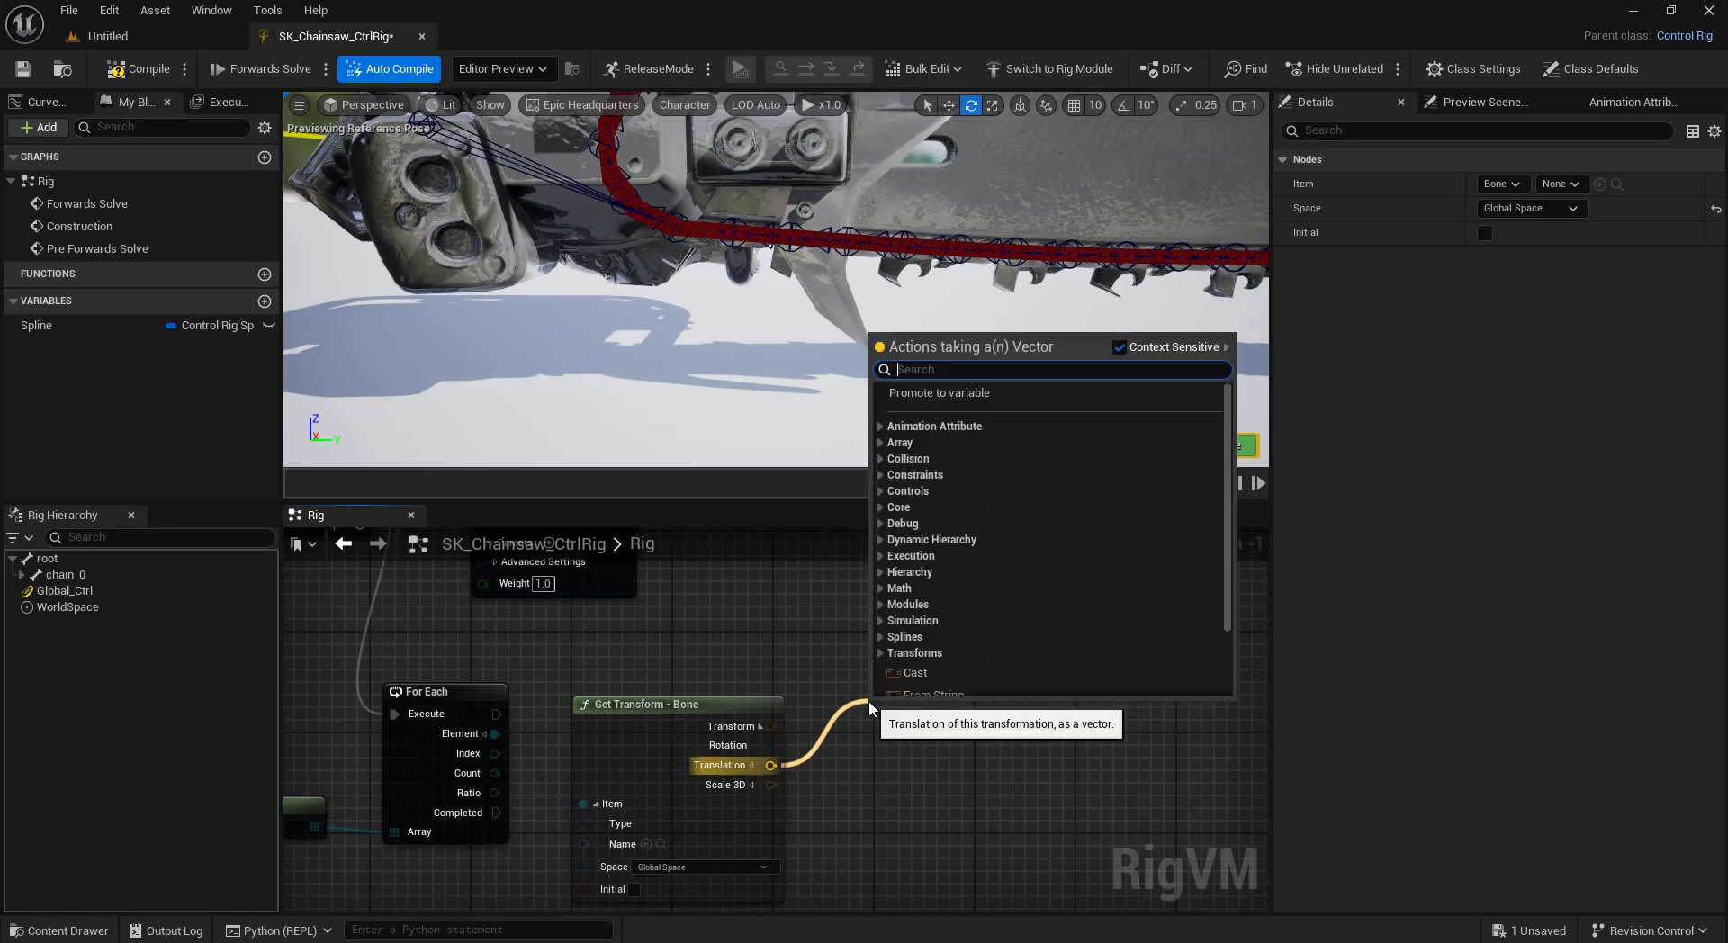
{"action": "type", "text": "spline"}
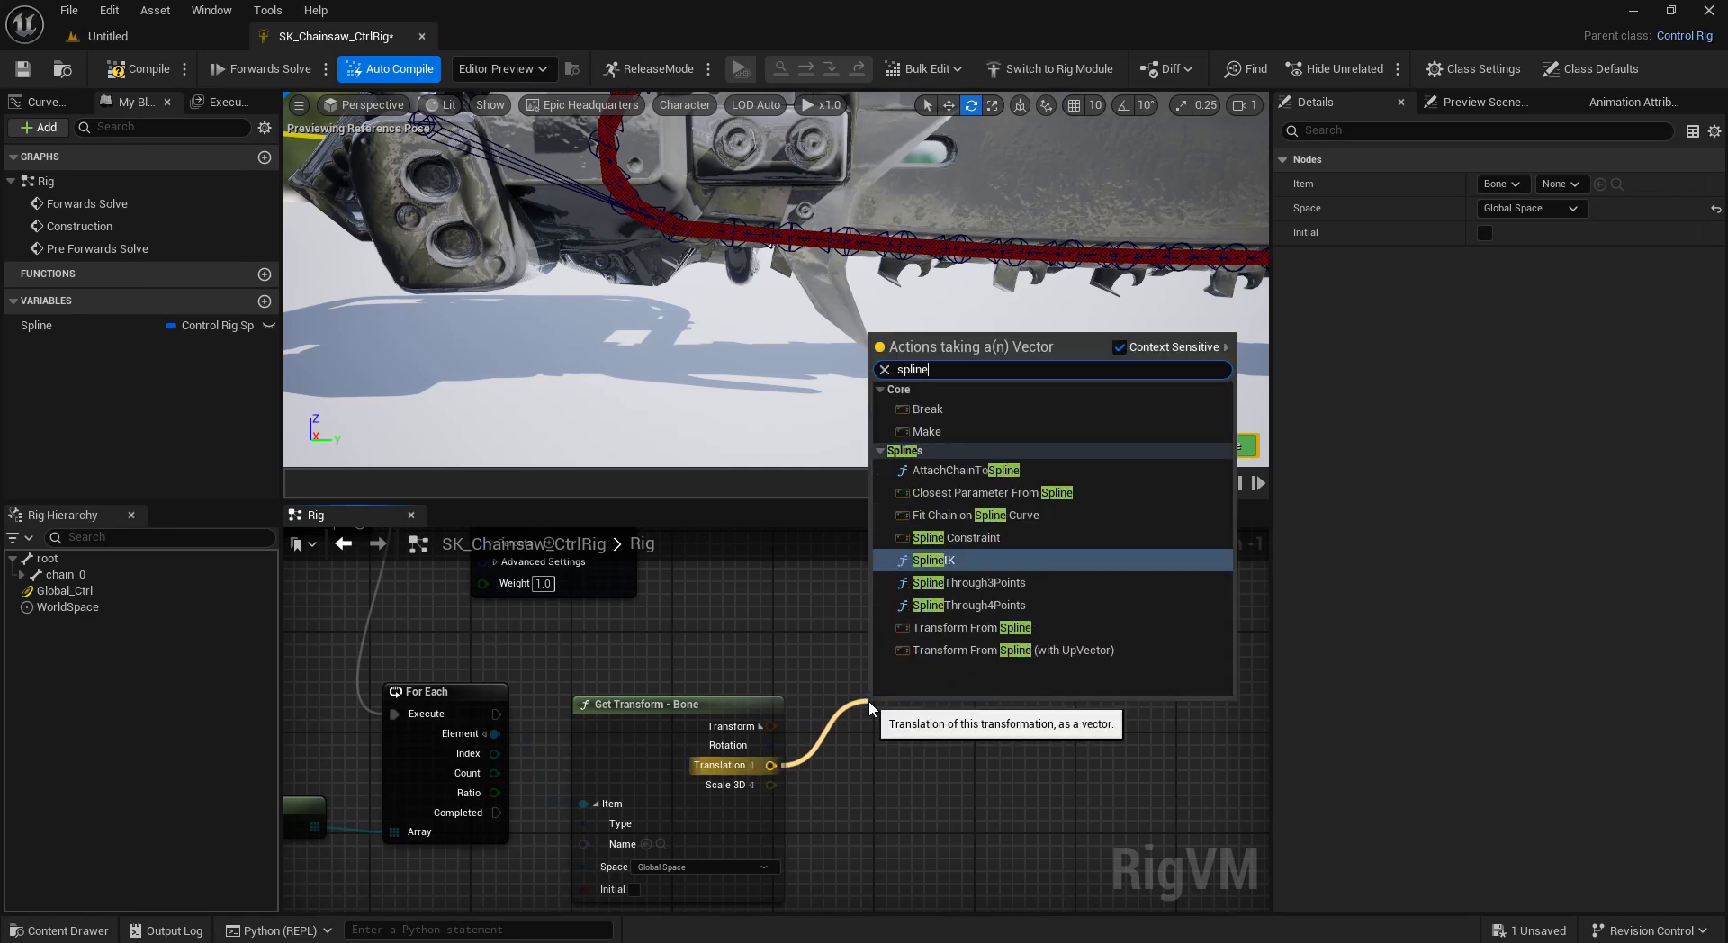
{"action": "key", "text": "Up"}
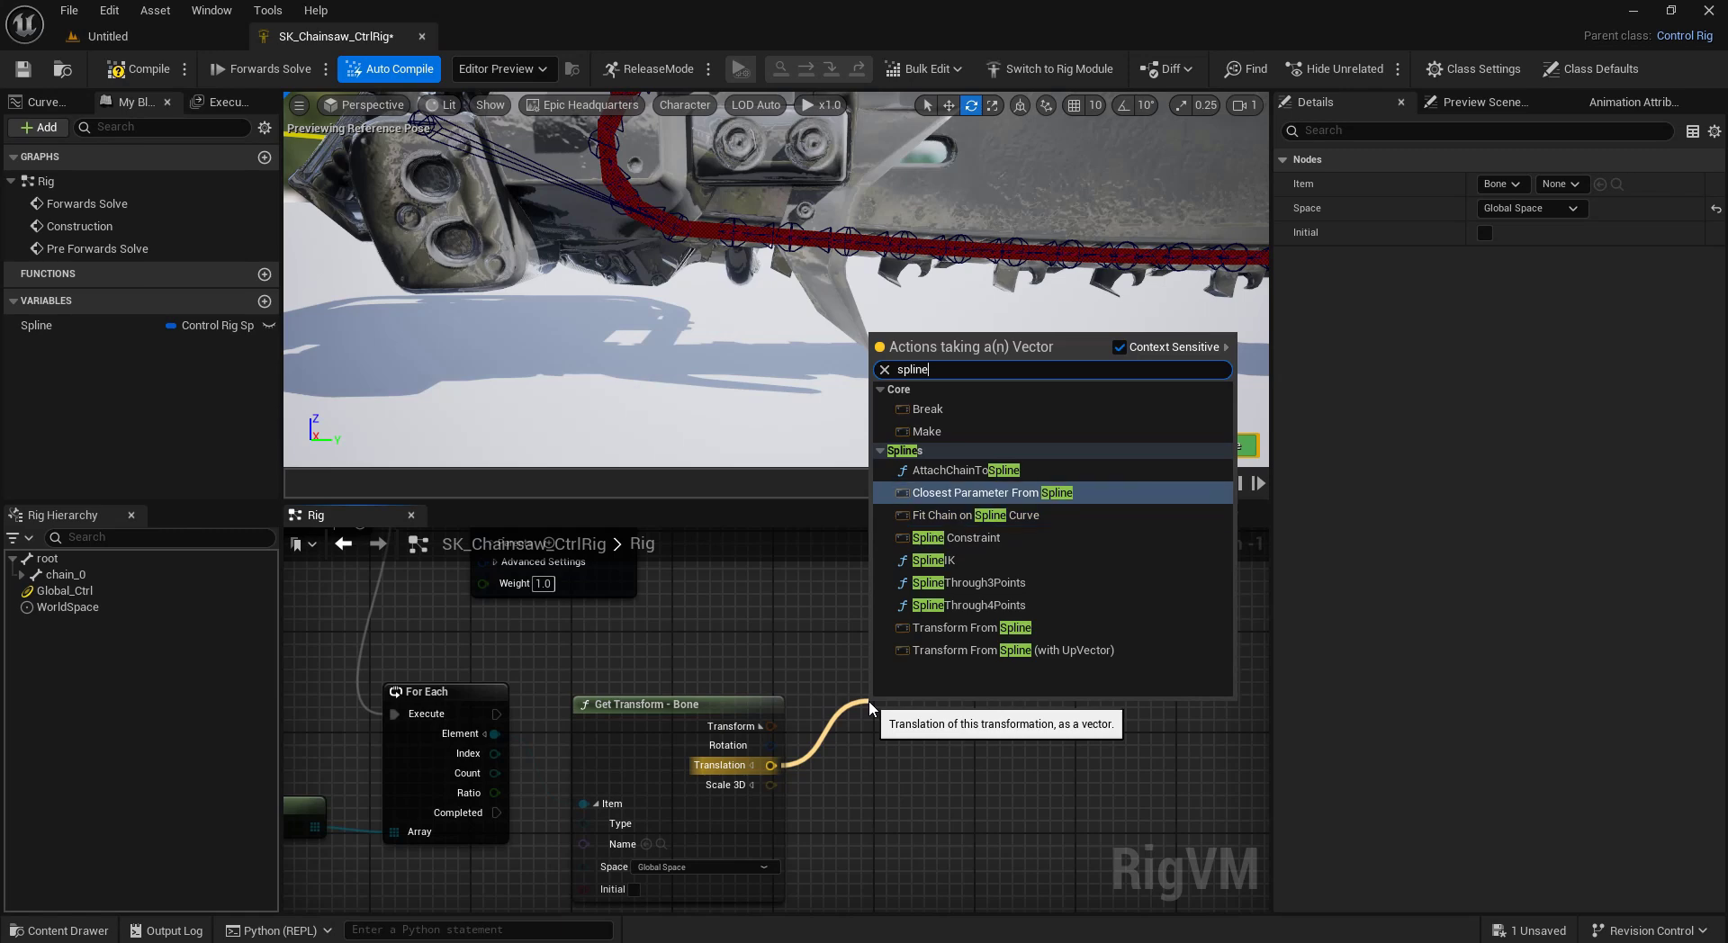
{"action": "key", "text": "Return"}
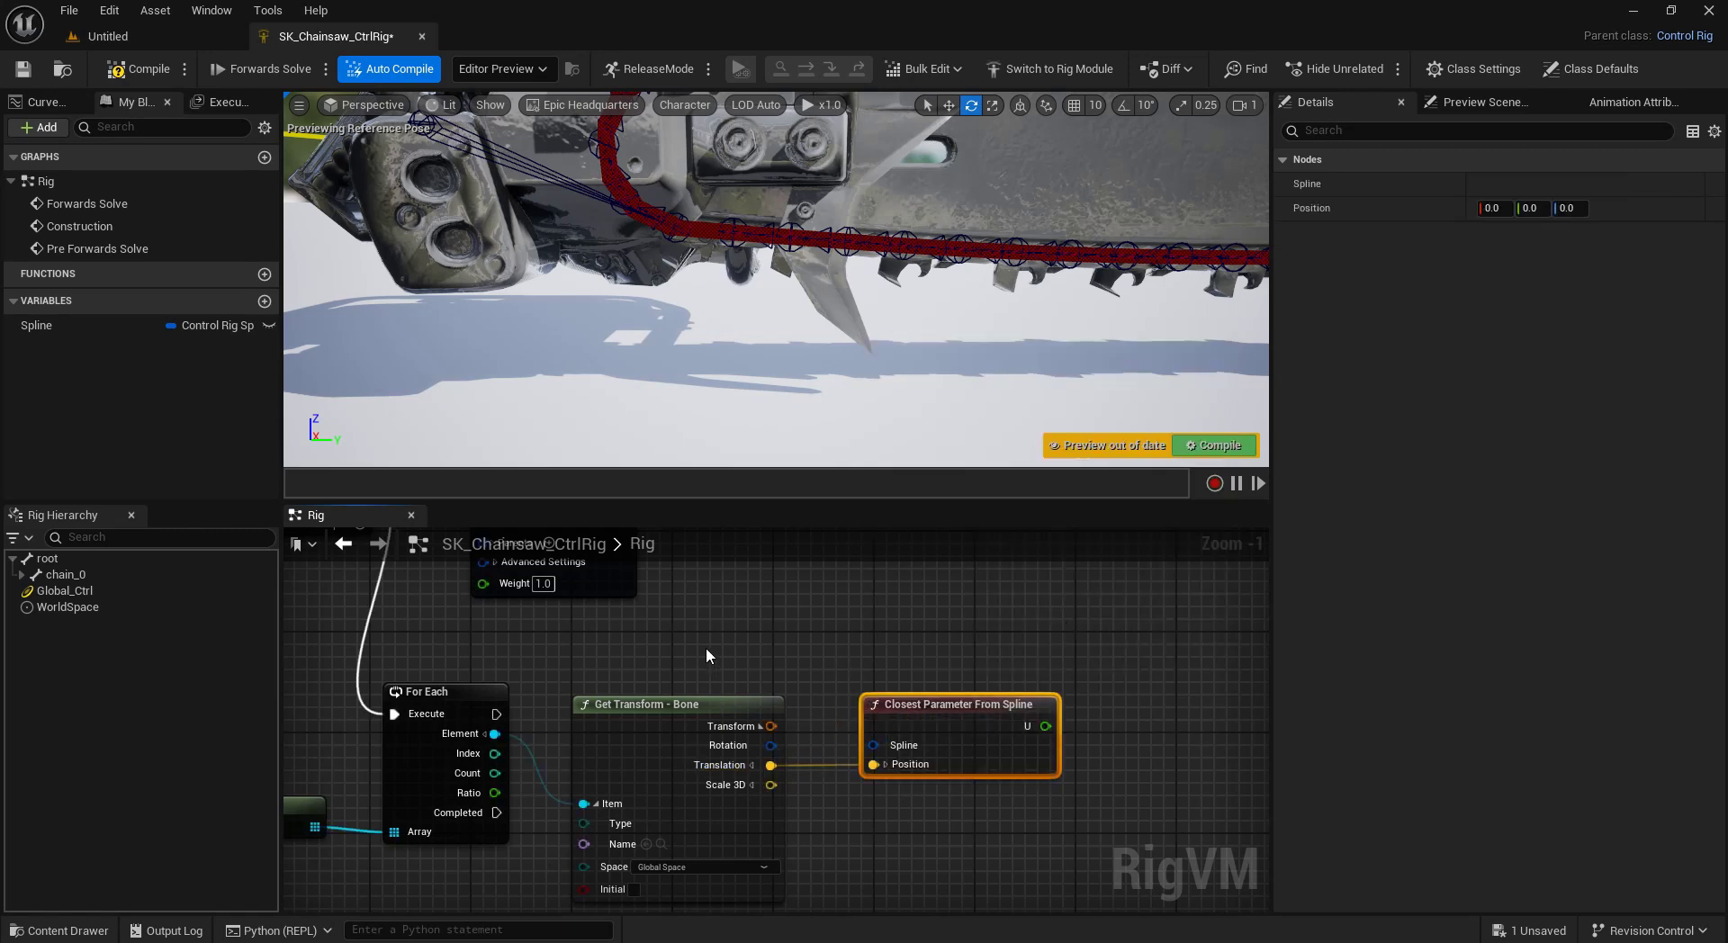
Feed the Spline variable into Closest Parameter From Spline and place its Get Spline node above the two nodes.
{"action": "left_click_drag", "start_coordinate": [54, 325], "coordinate": [877, 749]}
{"action": "left_click_drag", "start_coordinate": [788, 700], "coordinate": [829, 624]}
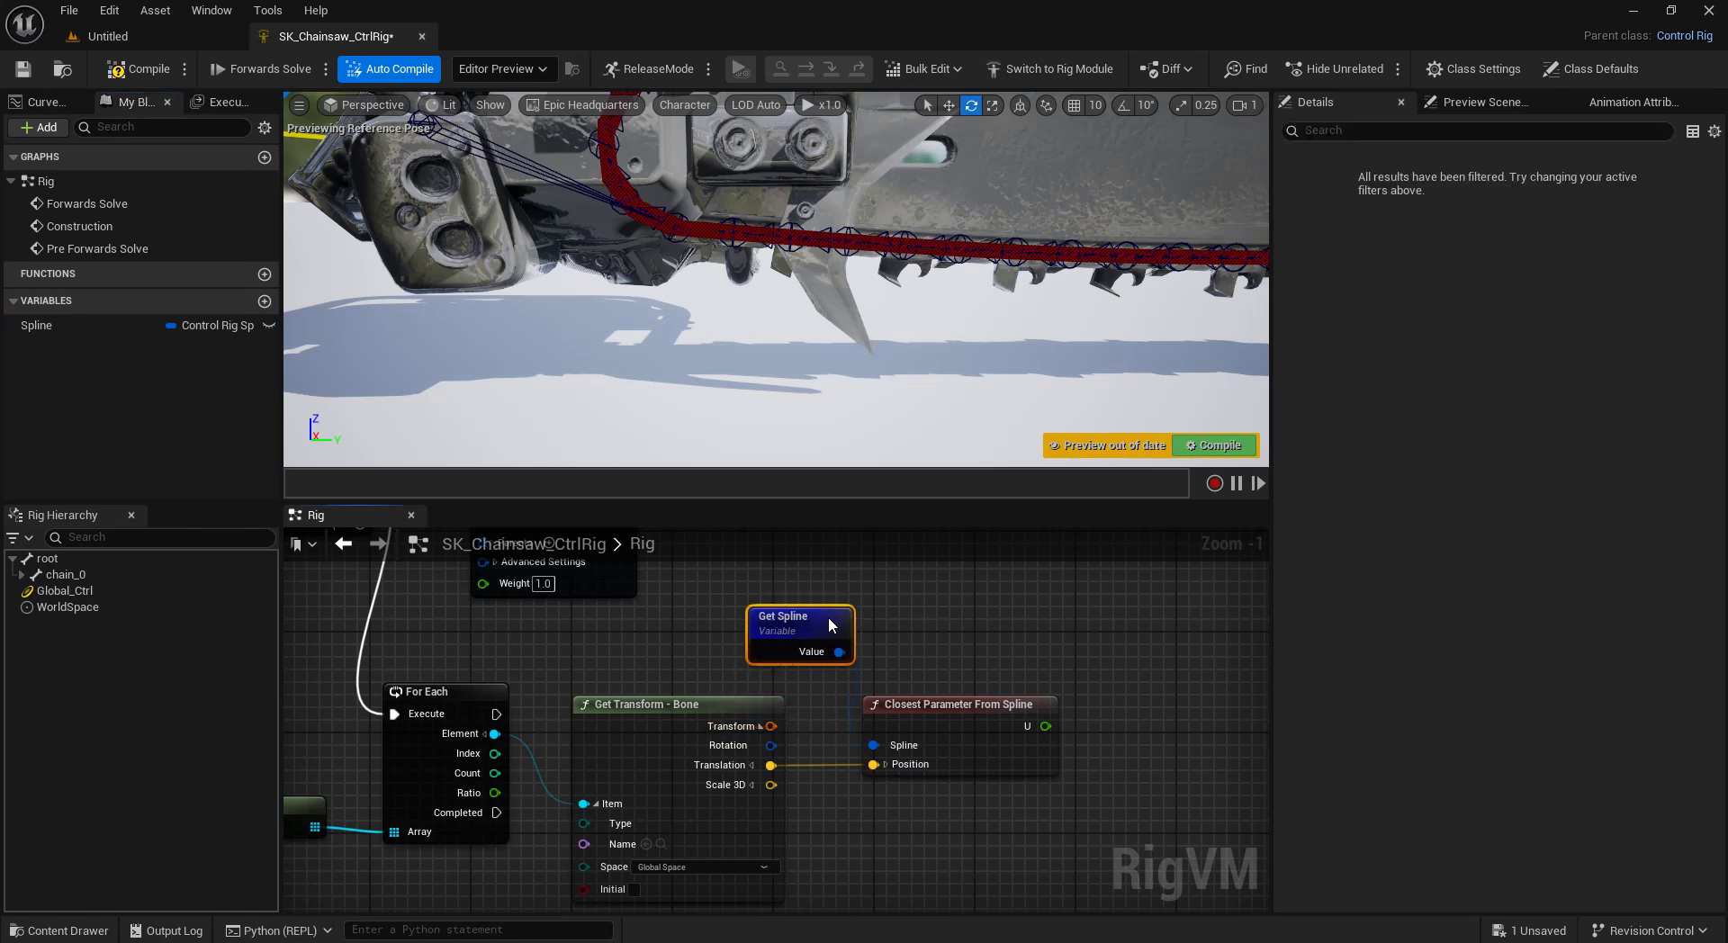
{"action": "left_click", "coordinate": [941, 663]}
Add a Transform From Spline node driven by the closest parameter's U output, with the Spline variable connected to its Spline input.
{"action": "right_click_drag", "start_coordinate": [964, 657], "coordinate": [826, 684]}
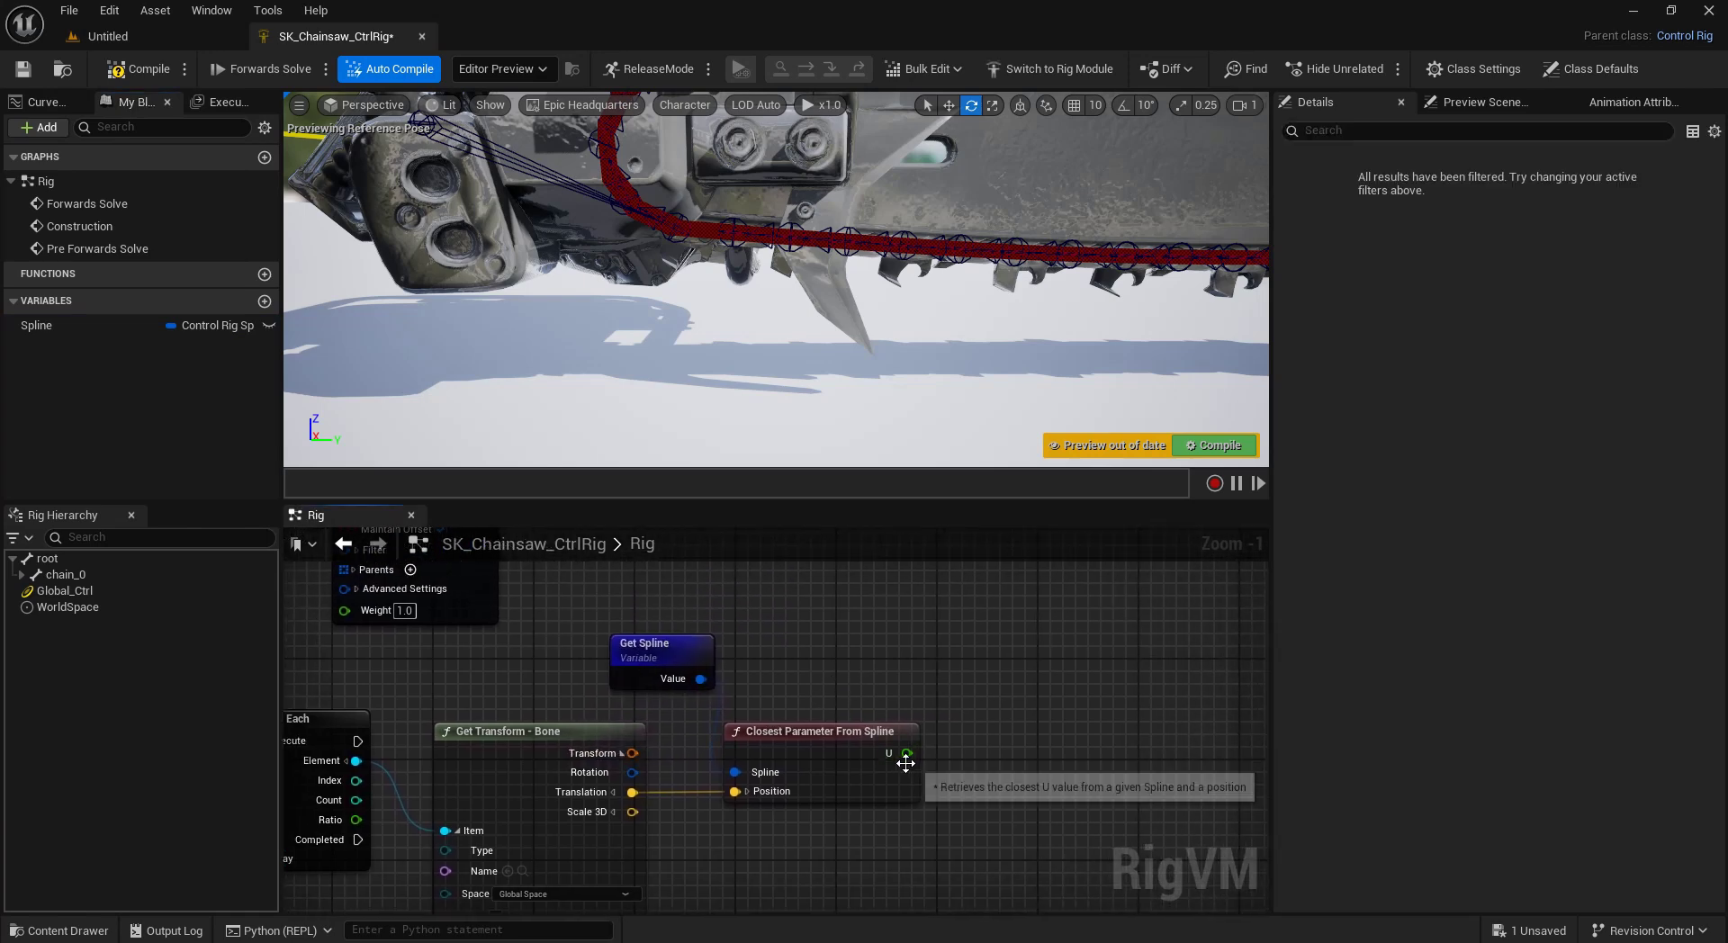
{"action": "left_click_drag", "start_coordinate": [905, 756], "coordinate": [972, 748]}
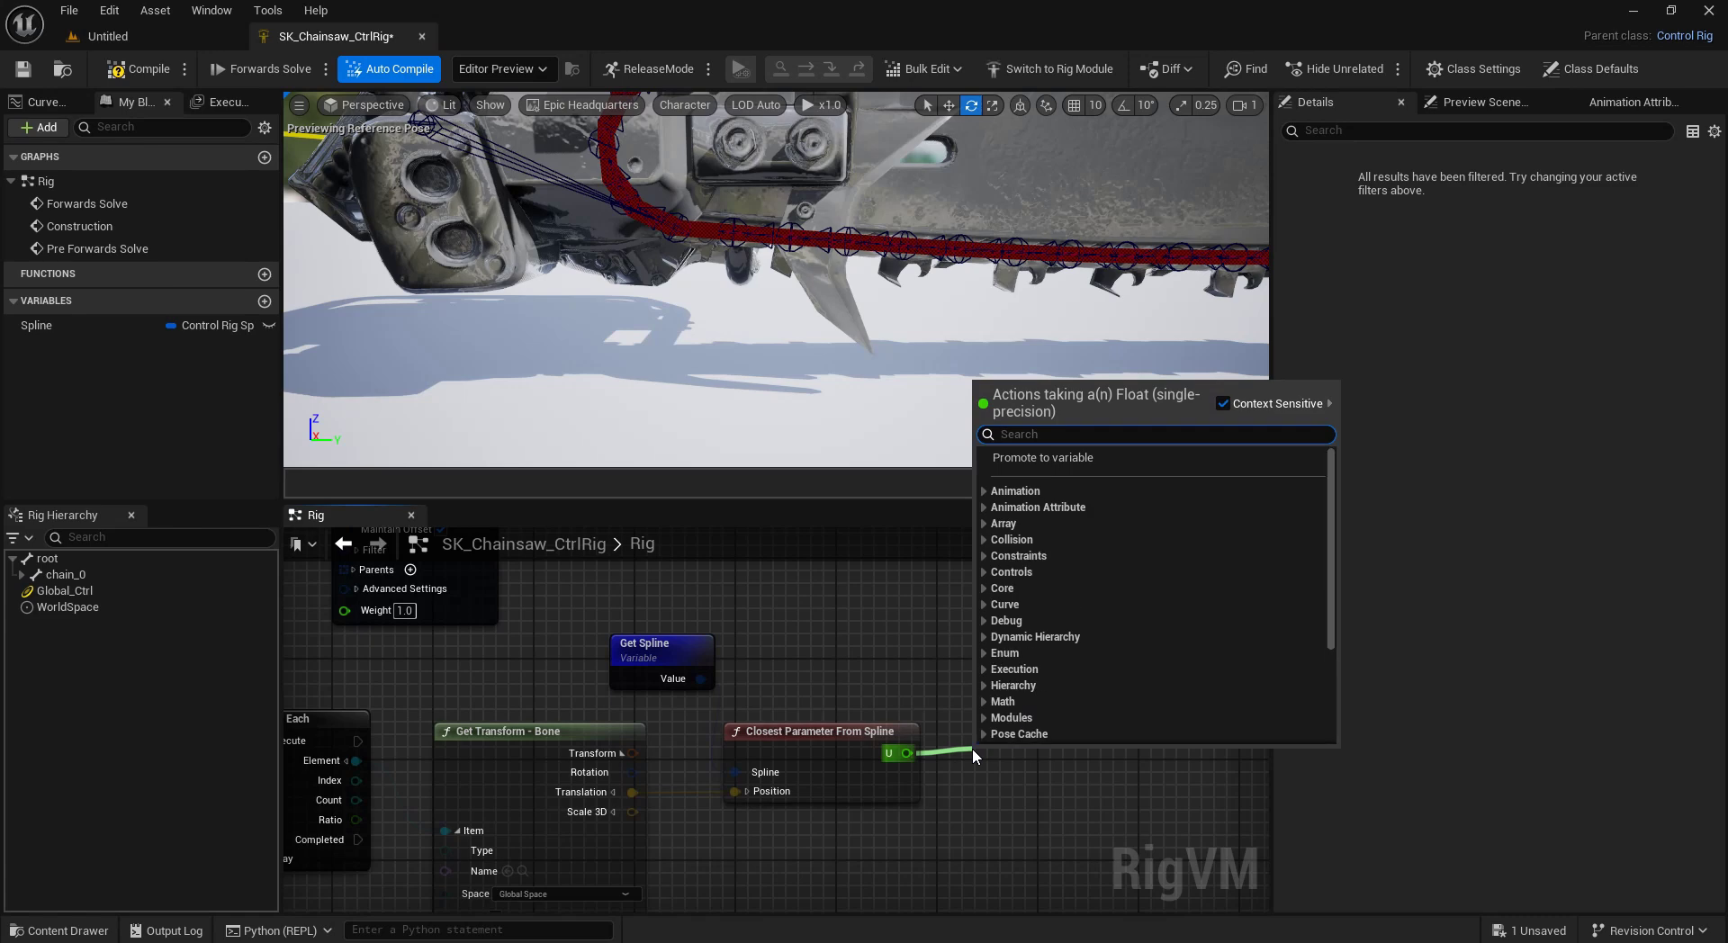
{"action": "type", "text": "spline"}
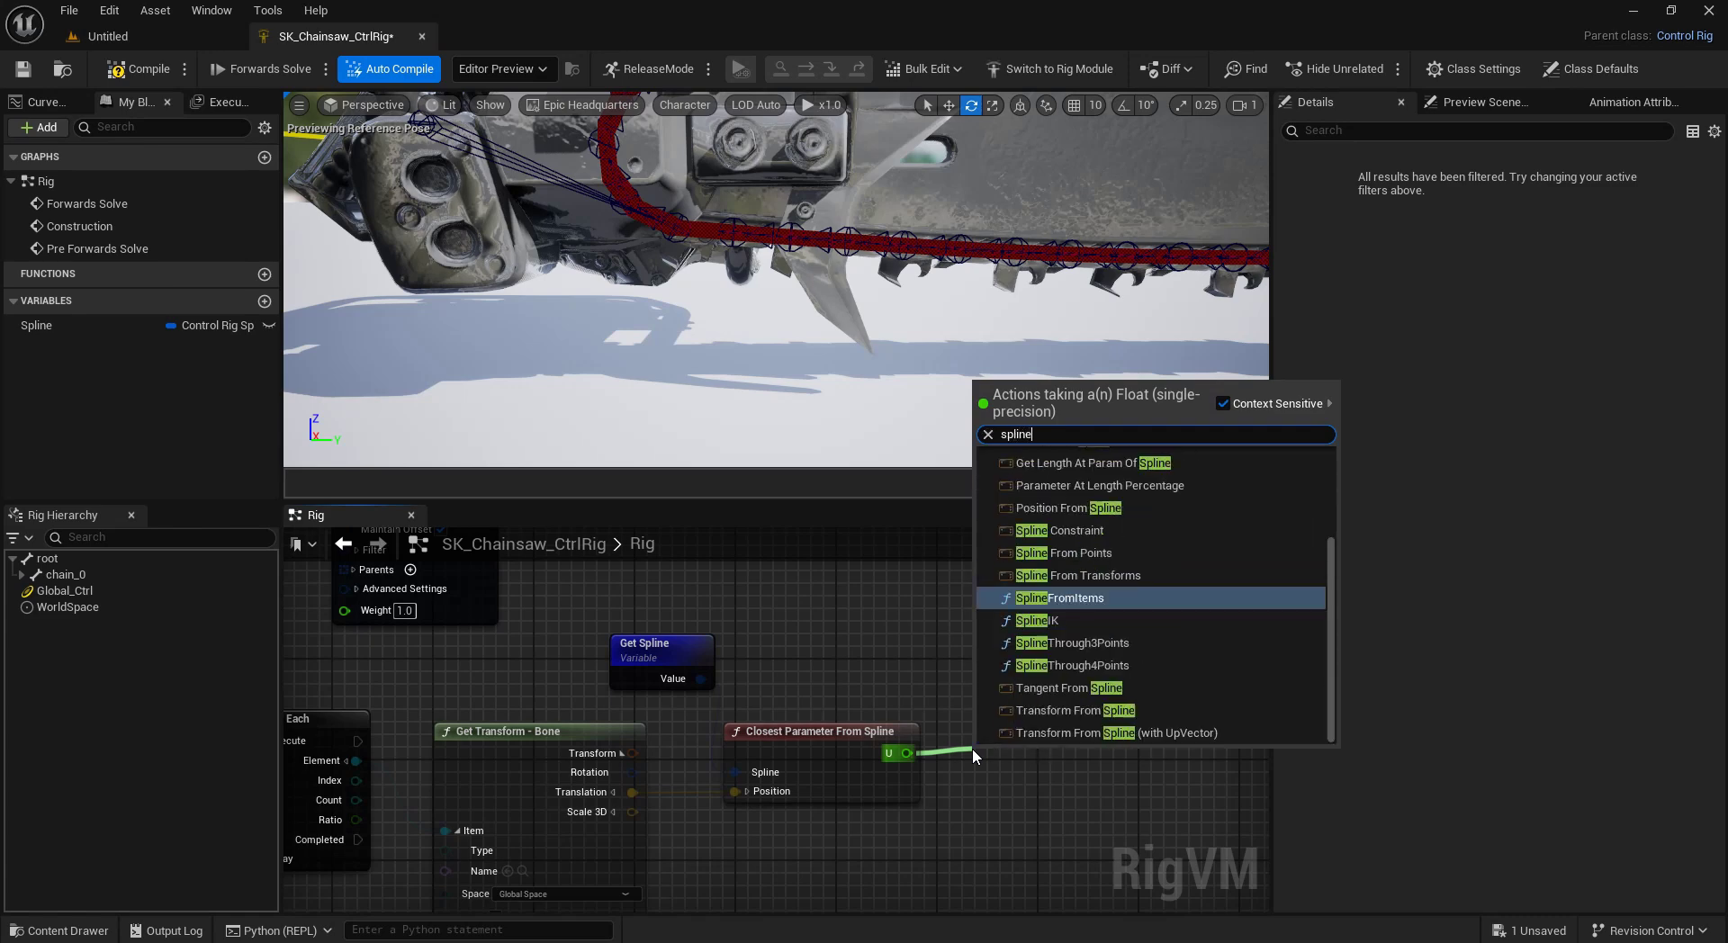
{"action": "type", "text": " trans"}
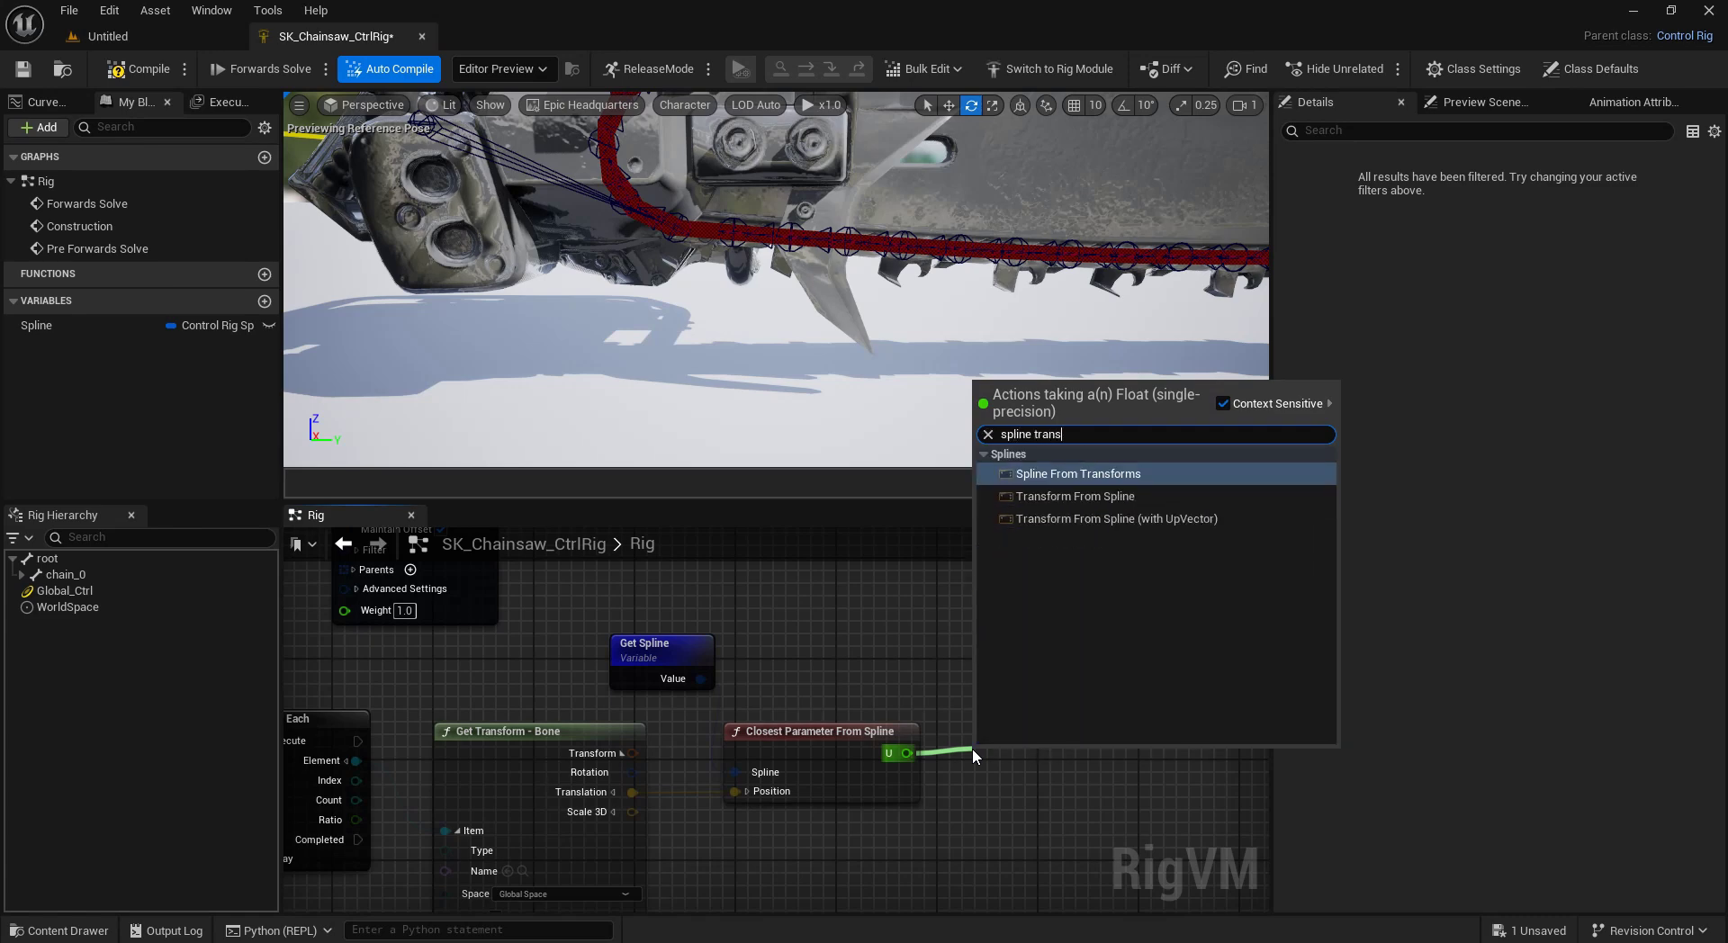
{"action": "key", "text": "Down"}
{"action": "key", "text": "Return"}
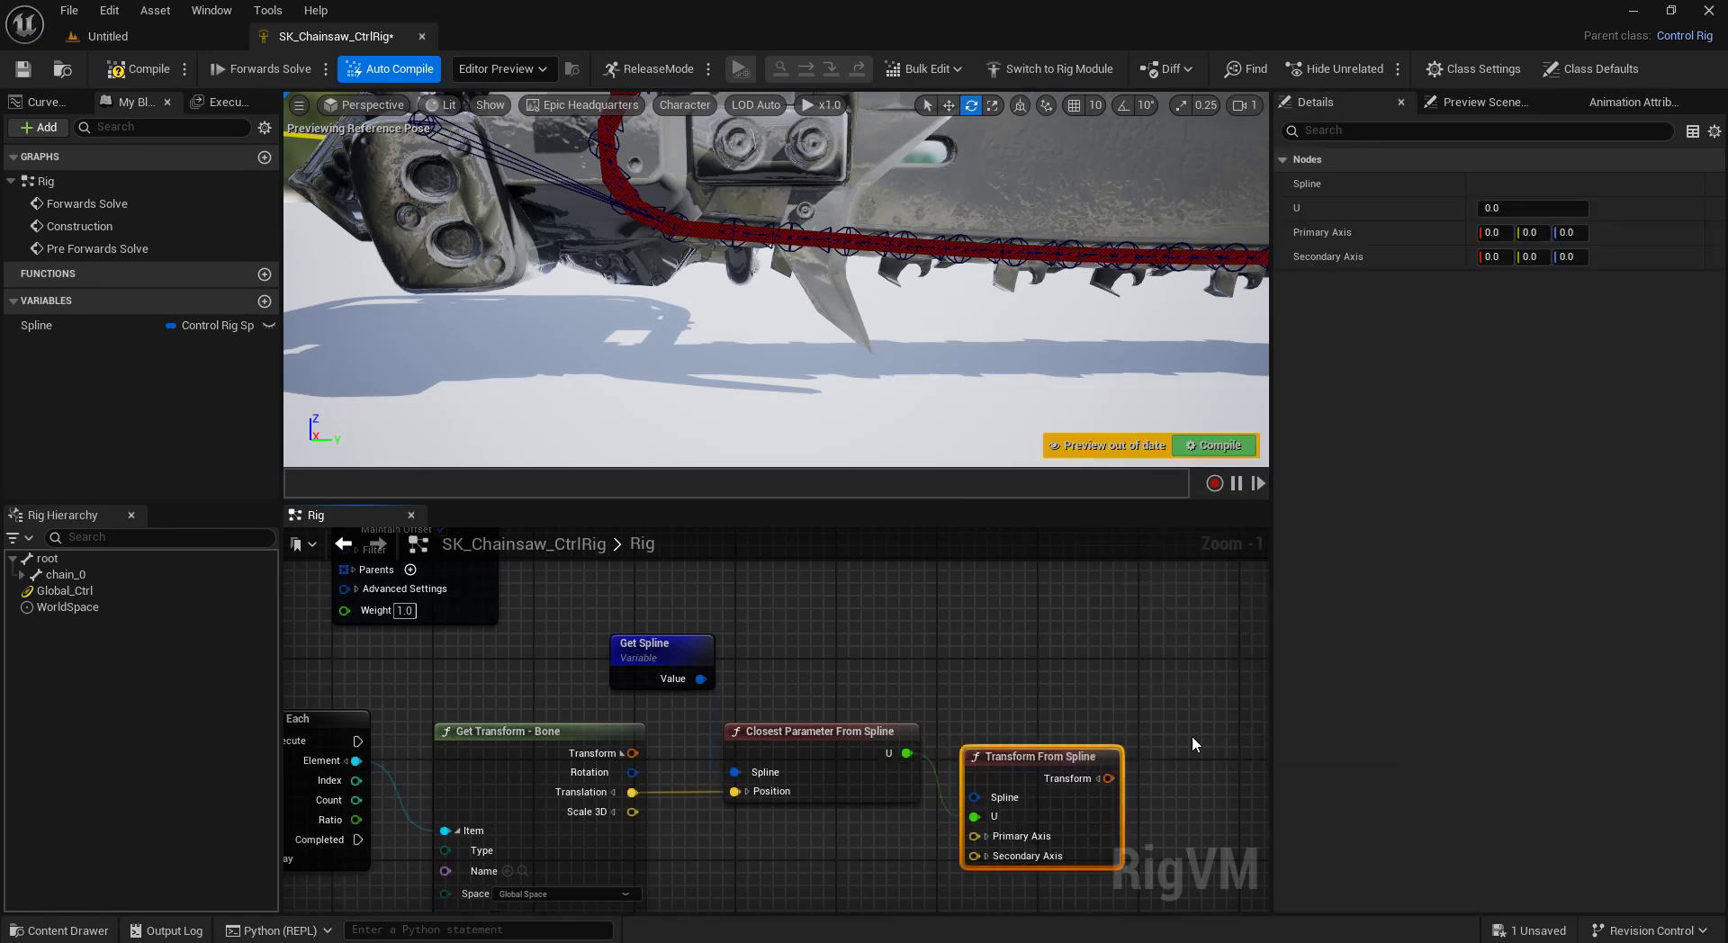
{"action": "right_click_drag", "start_coordinate": [1057, 699], "coordinate": [900, 674]}
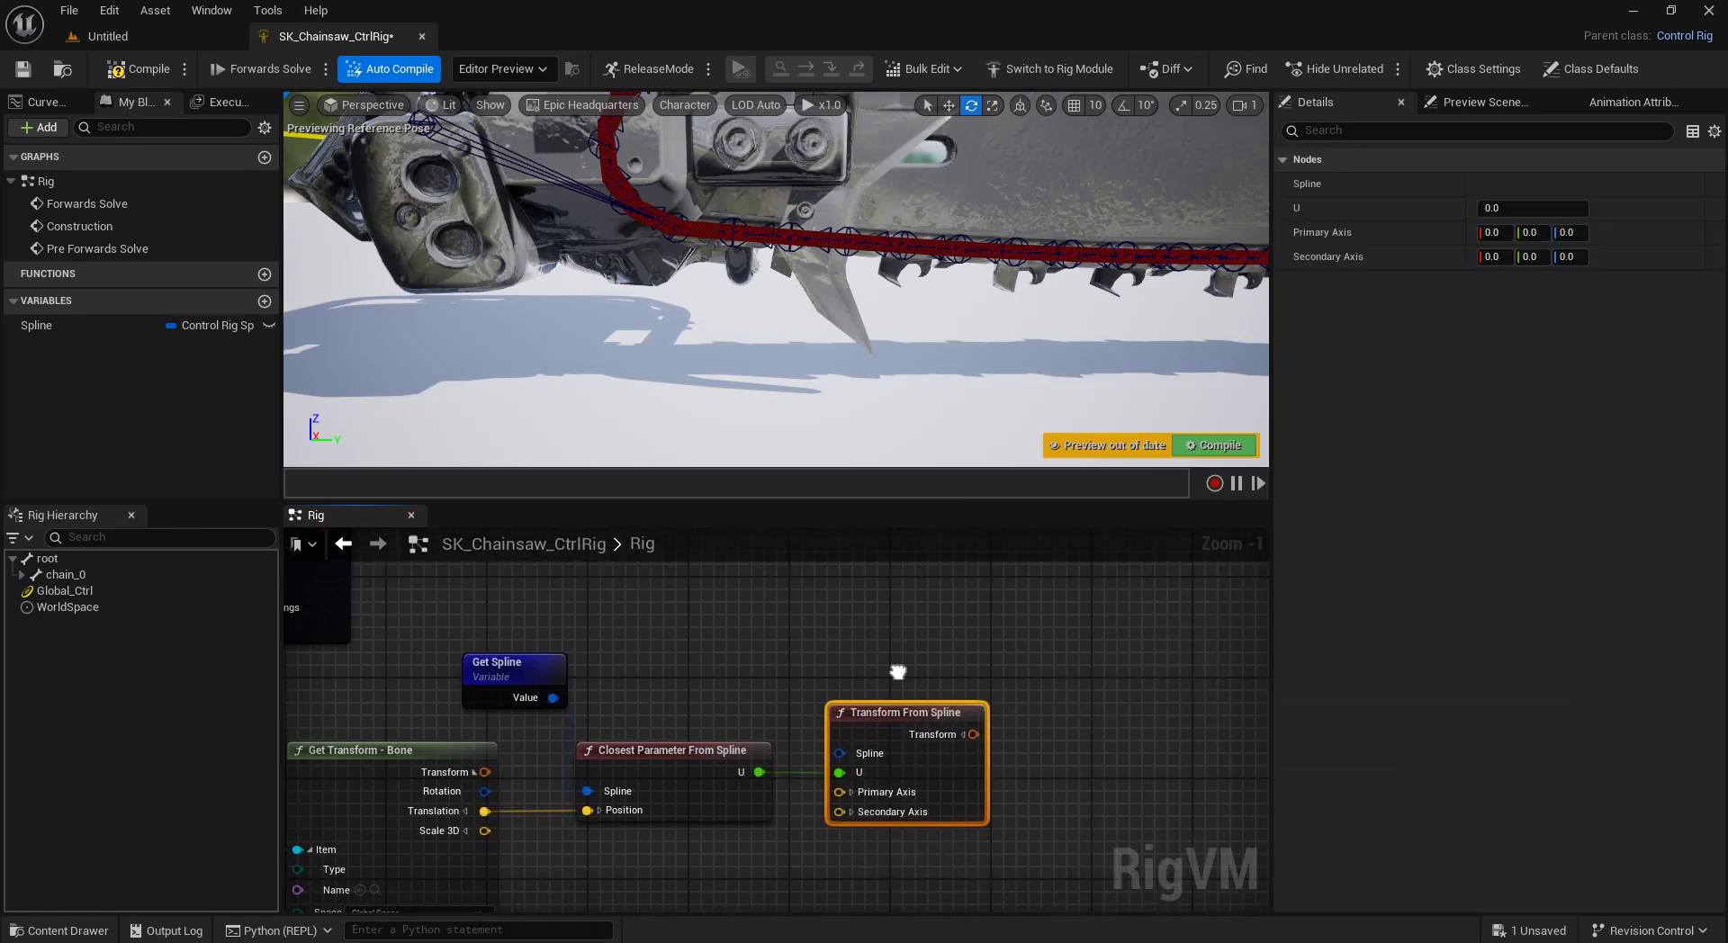
{"action": "left_click_drag", "start_coordinate": [39, 325], "coordinate": [770, 671]}
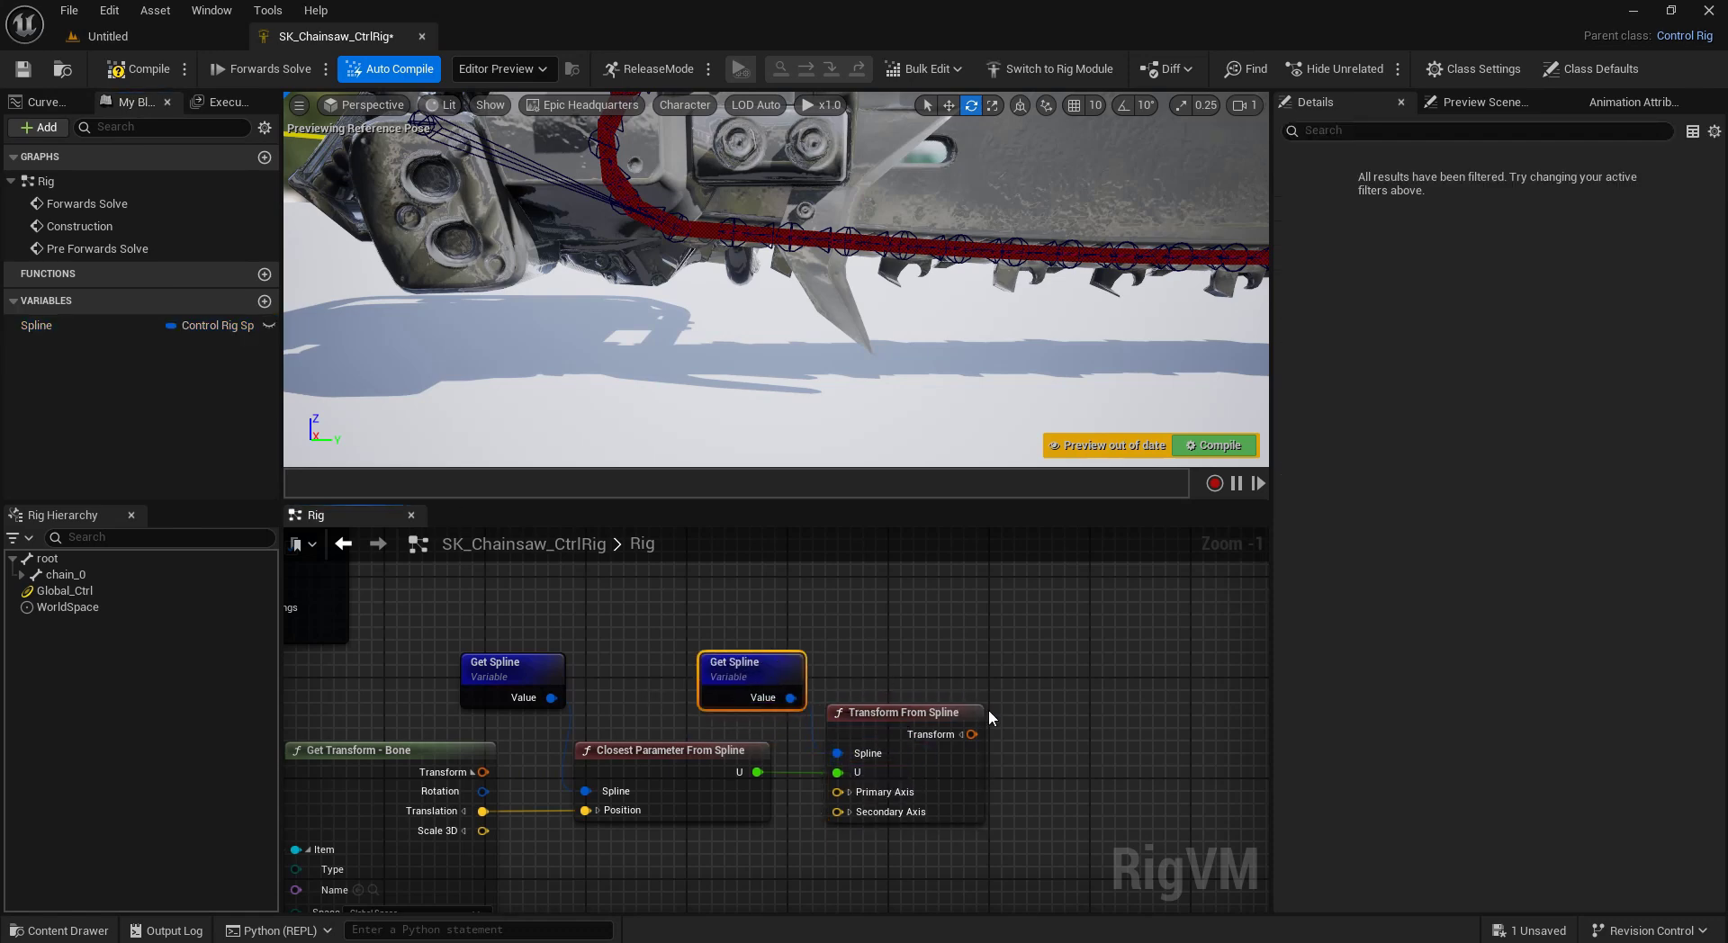
Add a Set Transform node fed by the Transform From Spline output and position it slightly above that node.
{"action": "right_click_drag", "start_coordinate": [988, 709], "coordinate": [823, 770]}
{"action": "left_click_drag", "start_coordinate": [794, 776], "coordinate": [921, 732]}
{"action": "type", "text": "set t"}
{"action": "type", "text": "rans"}
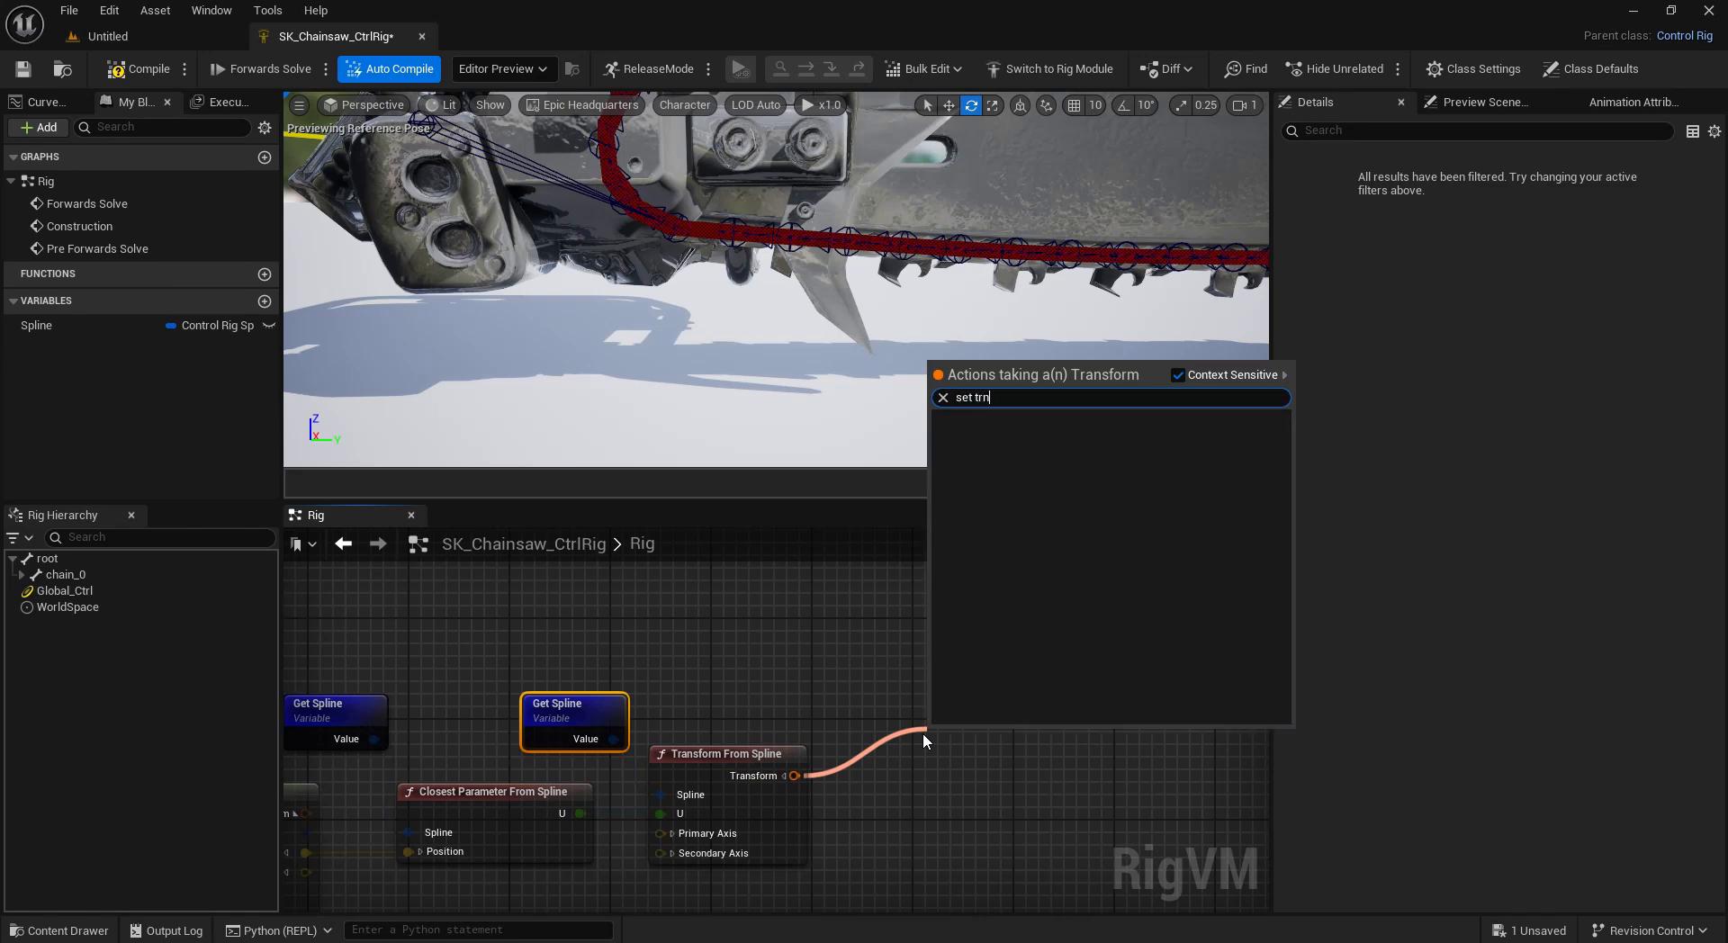
{"action": "type", "text": "form"}
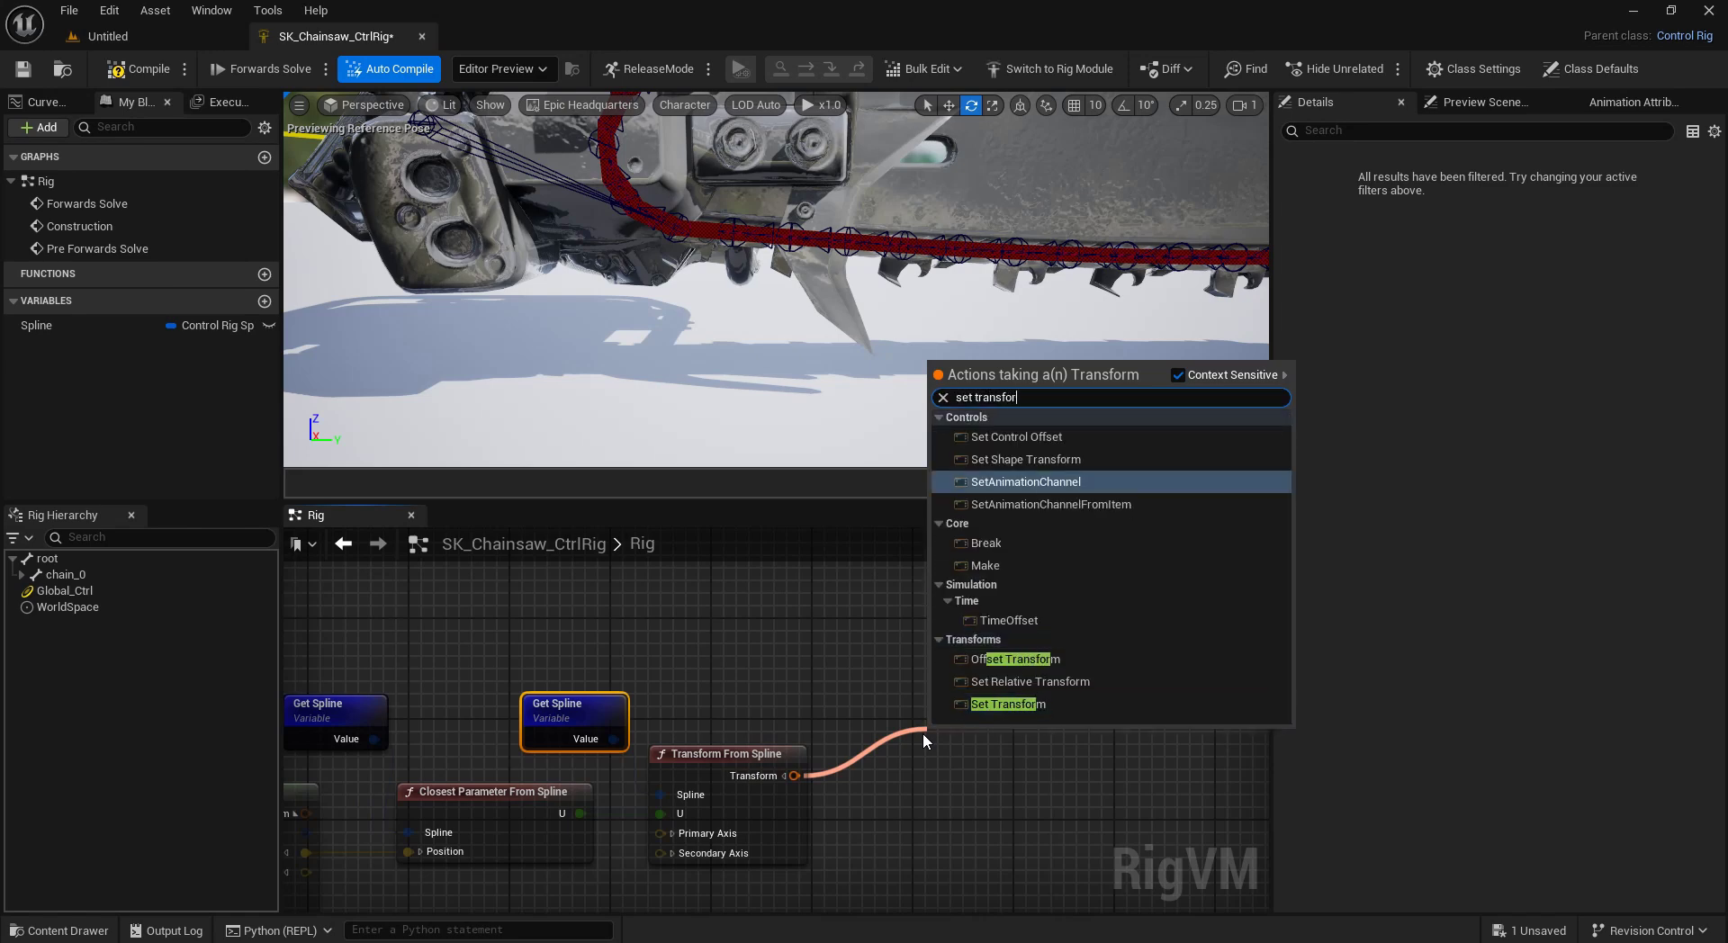
{"action": "left_click", "coordinate": [1004, 705]}
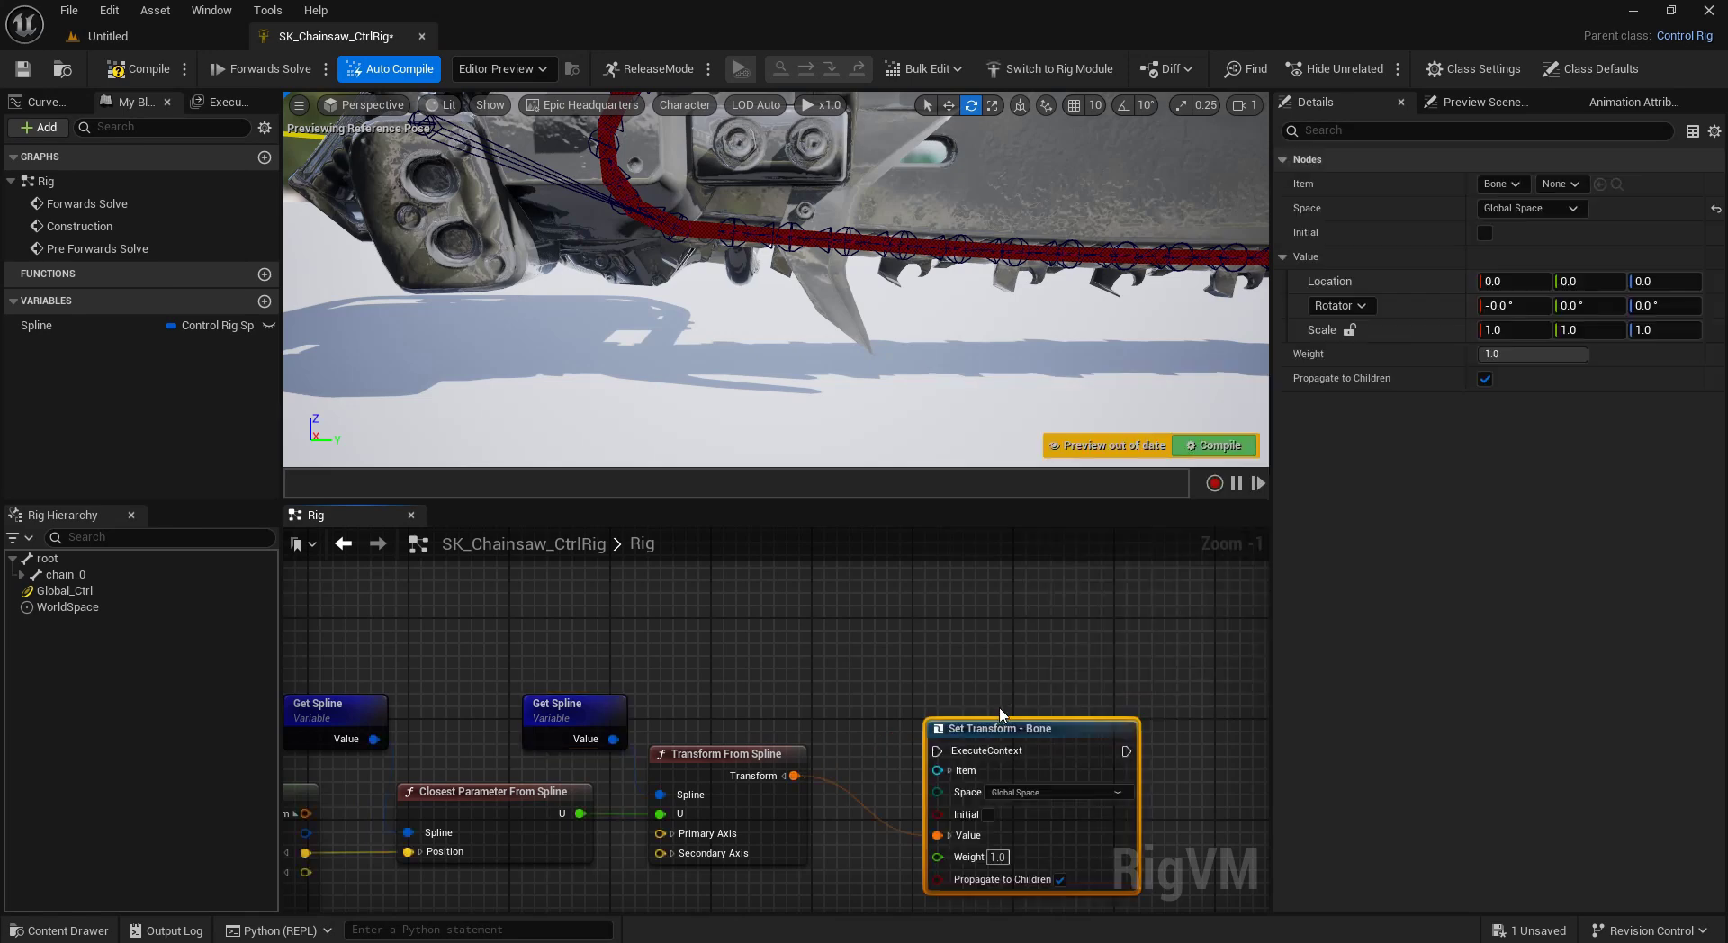
{"action": "left_click_drag", "start_coordinate": [1011, 732], "coordinate": [987, 644]}
Connect the For Each node's Element output and its loop execution output to Set Transform's Item and ExecuteContext inputs.
{"action": "right_click_drag", "start_coordinate": [704, 718], "coordinate": [964, 695]}
{"action": "right_click_drag", "start_coordinate": [302, 807], "coordinate": [359, 803]}
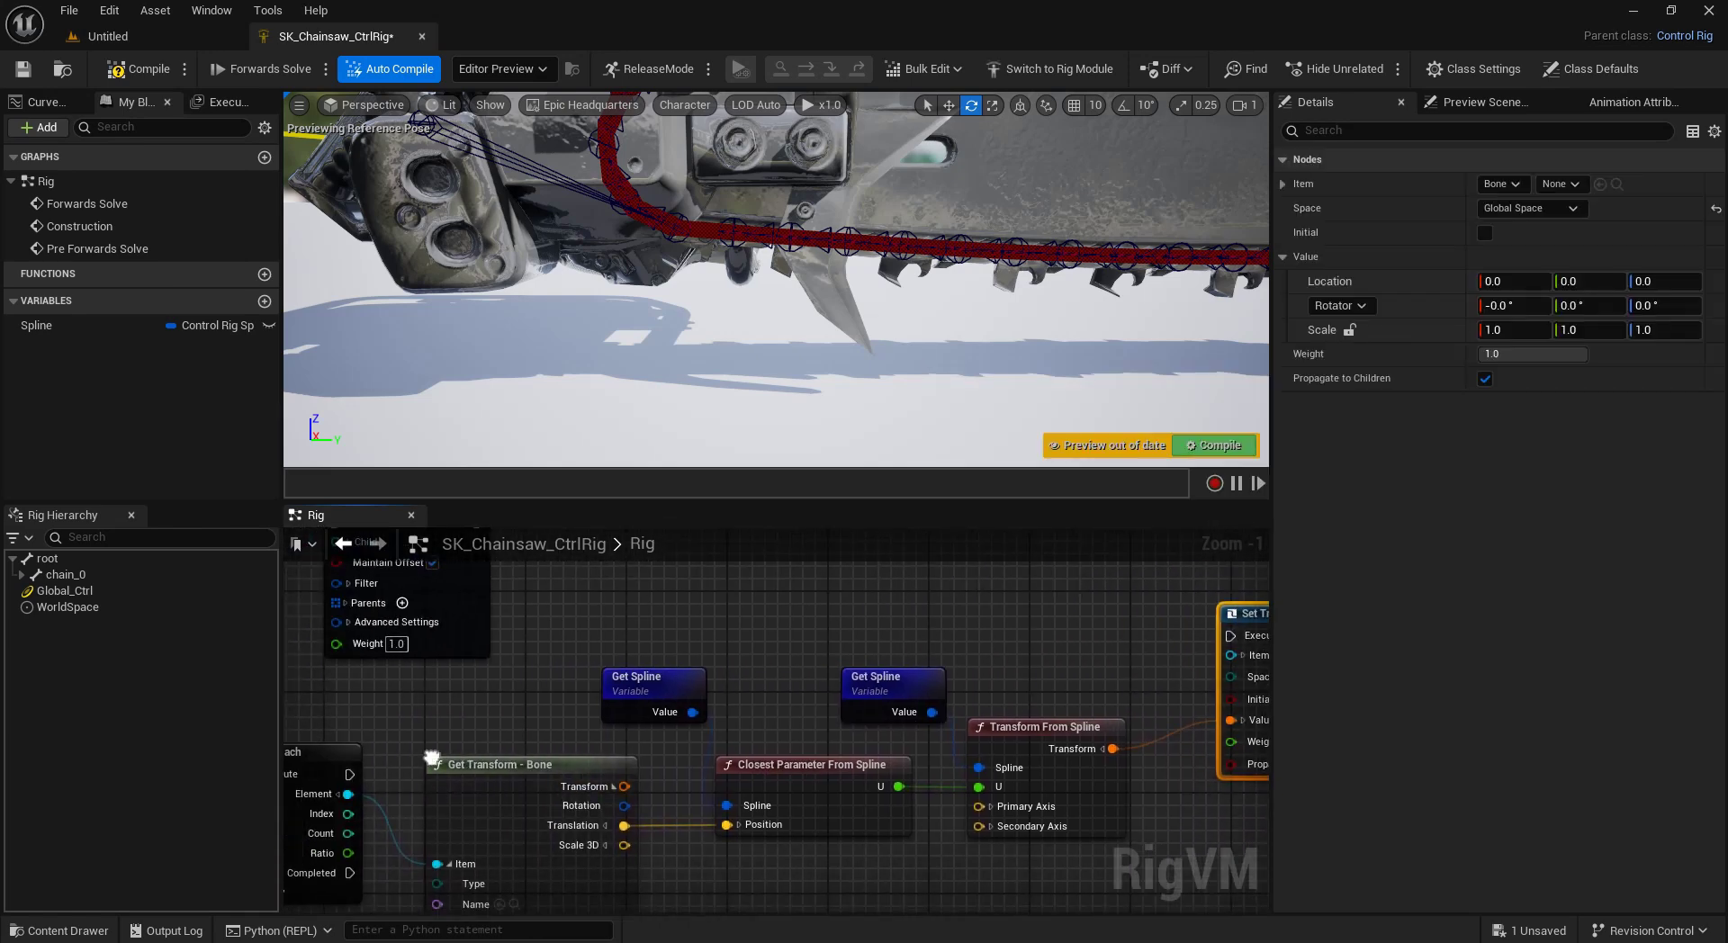
{"action": "left_click_drag", "start_coordinate": [348, 794], "coordinate": [1238, 659]}
{"action": "left_click_drag", "start_coordinate": [350, 774], "coordinate": [1238, 641]}
Disable Propagate to Children on the Set Transform node.
{"action": "right_click_drag", "start_coordinate": [1072, 578], "coordinate": [943, 570]}
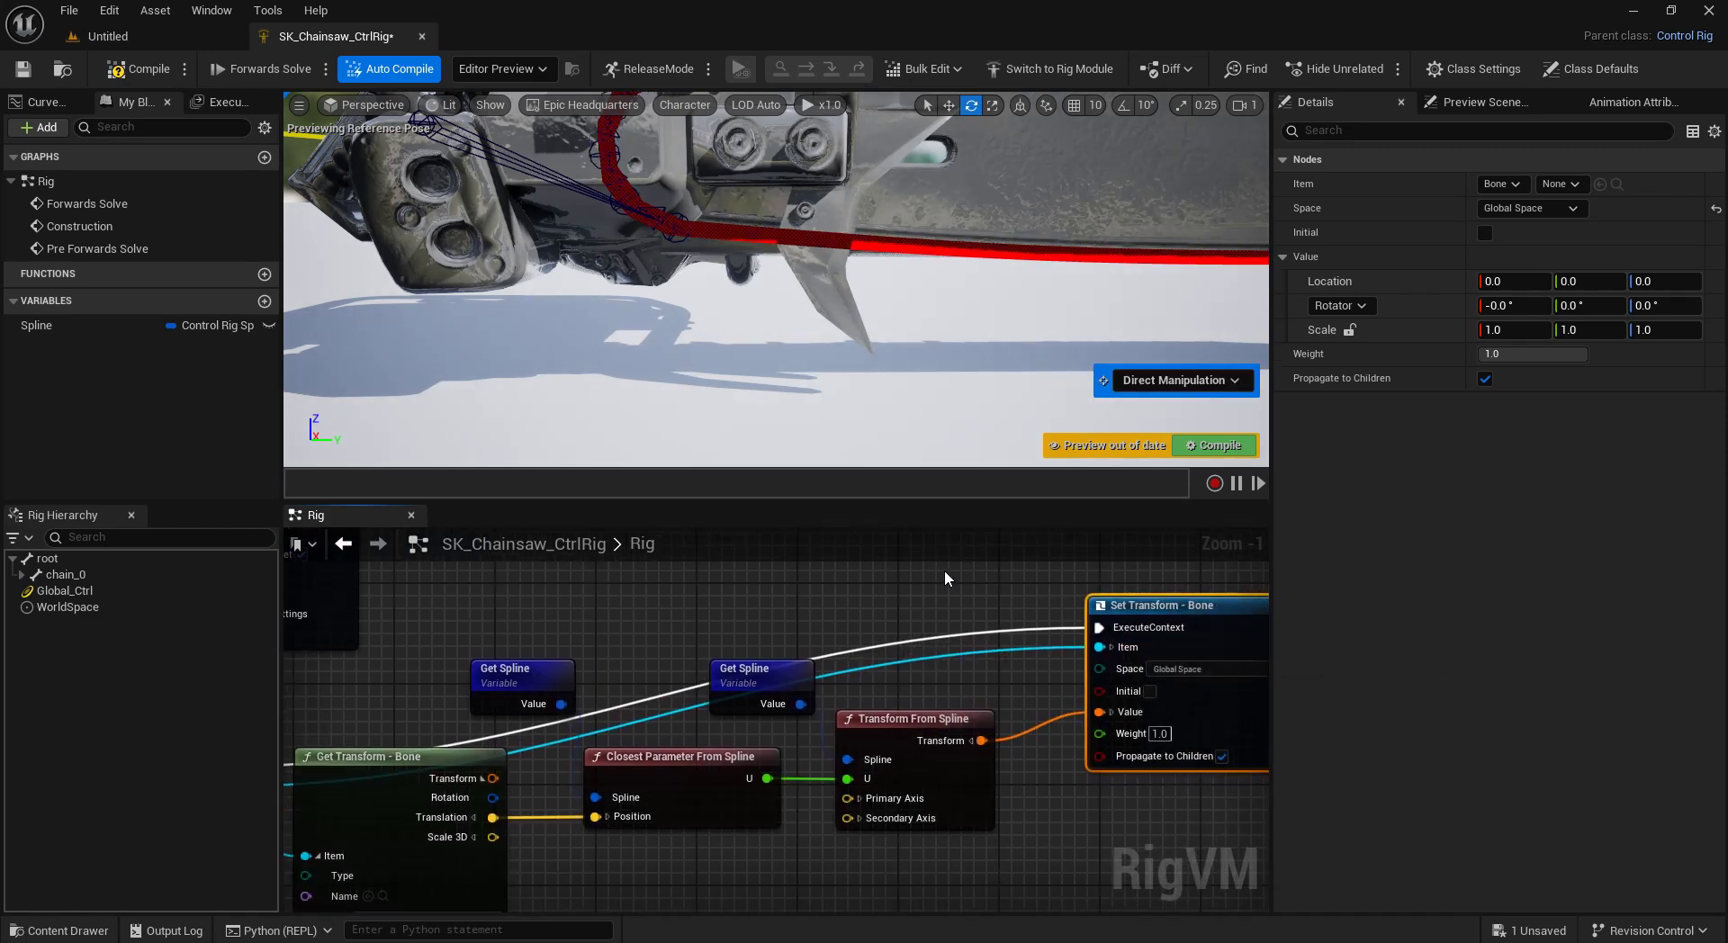
{"action": "scroll", "coordinate": [1064, 245], "scroll_direction": "down", "scroll_amount": 5}
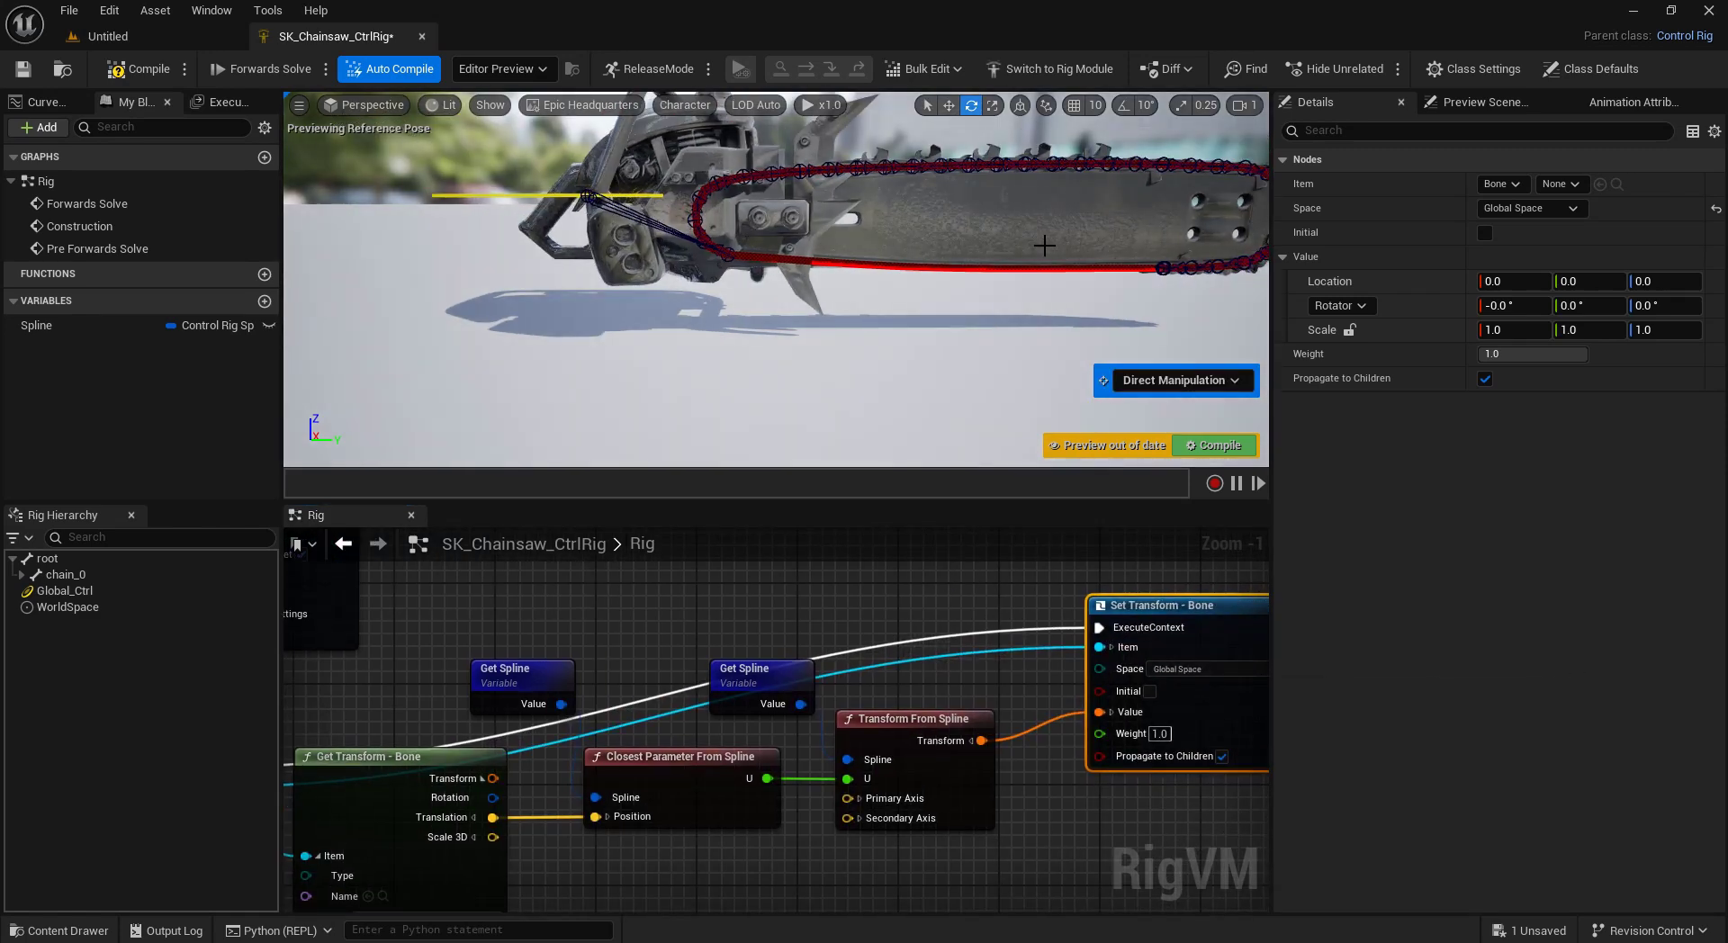
{"action": "middle_click_drag", "start_coordinate": [1044, 245], "coordinate": [1037, 363]}
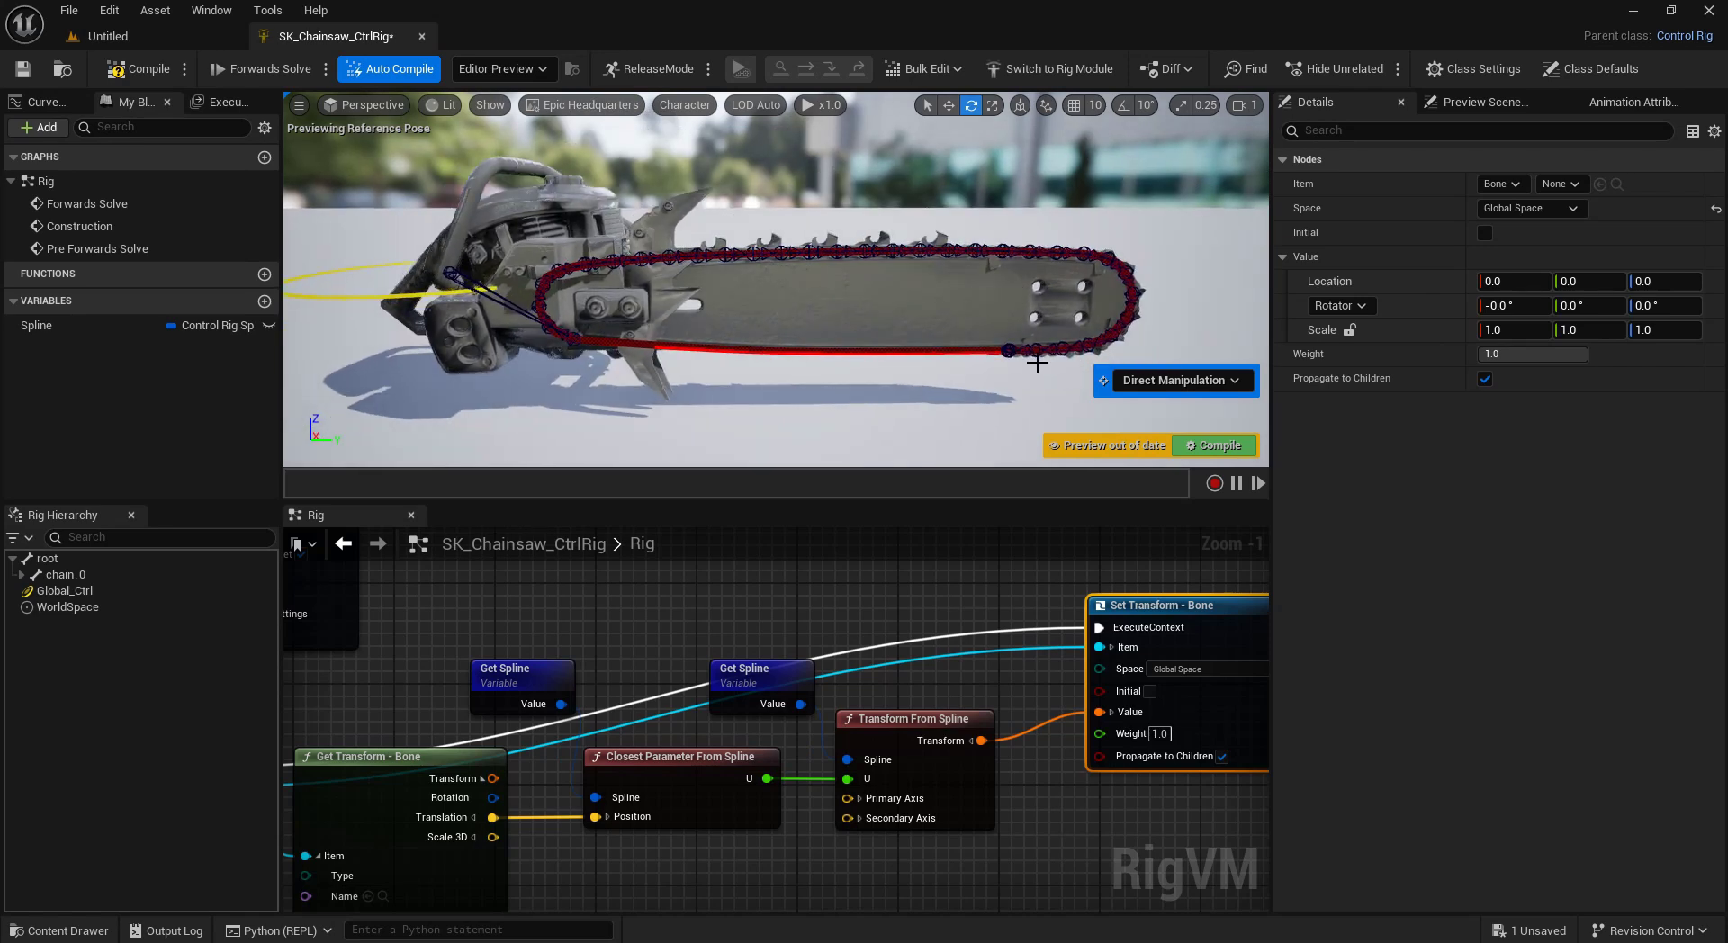
{"action": "left_click", "coordinate": [1109, 835]}
{"action": "left_click", "coordinate": [1221, 756]}
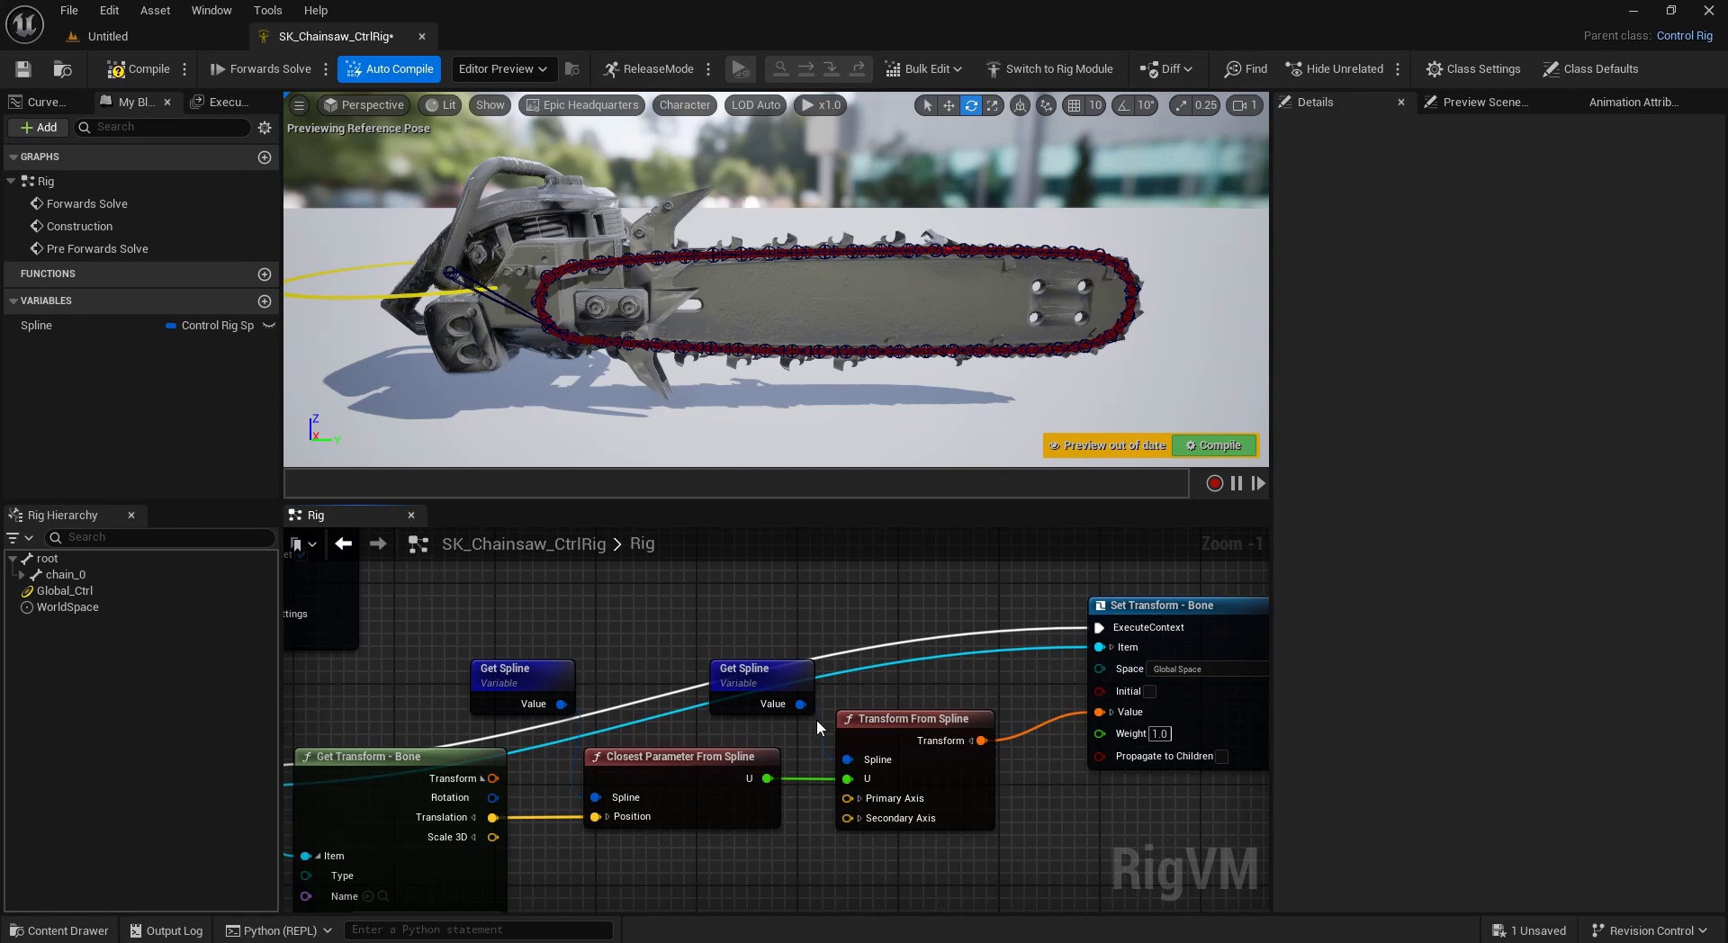
Insert an Add node between the closest parameter's U output and Transform From Spline's U input, shifting the downstream nodes to make room.
{"action": "scroll", "coordinate": [912, 811], "scroll_direction": "down", "scroll_amount": 2}
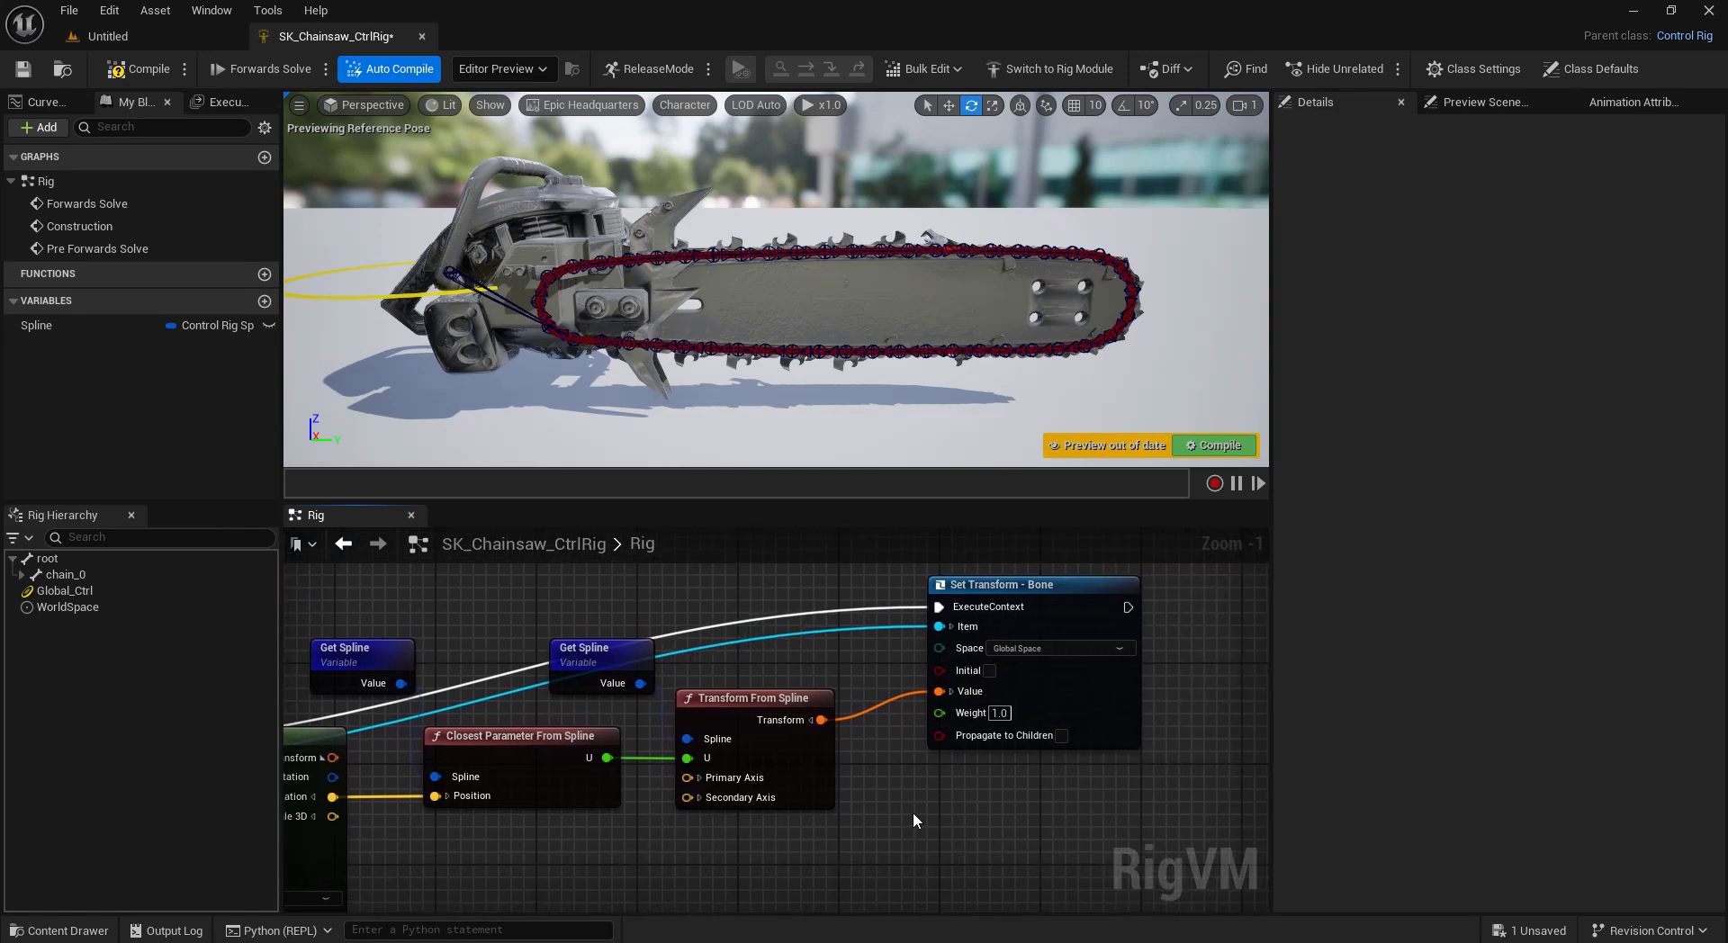
{"action": "left_click_drag", "start_coordinate": [1054, 799], "coordinate": [710, 630]}
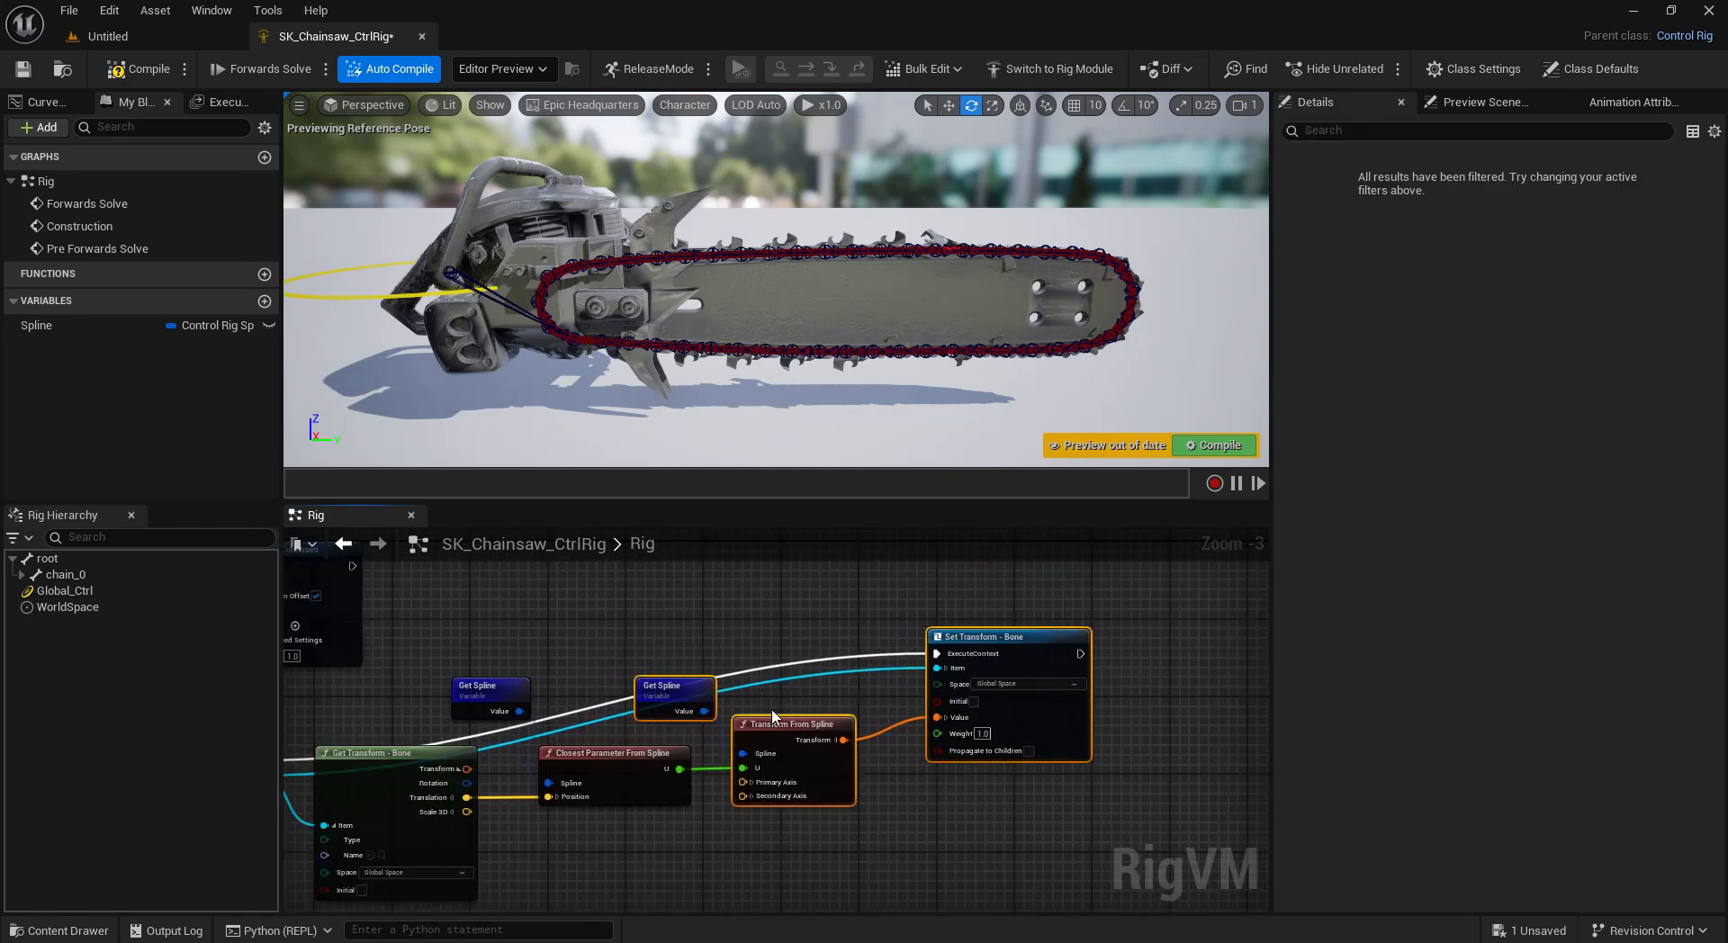
{"action": "left_click_drag", "start_coordinate": [781, 730], "coordinate": [907, 734]}
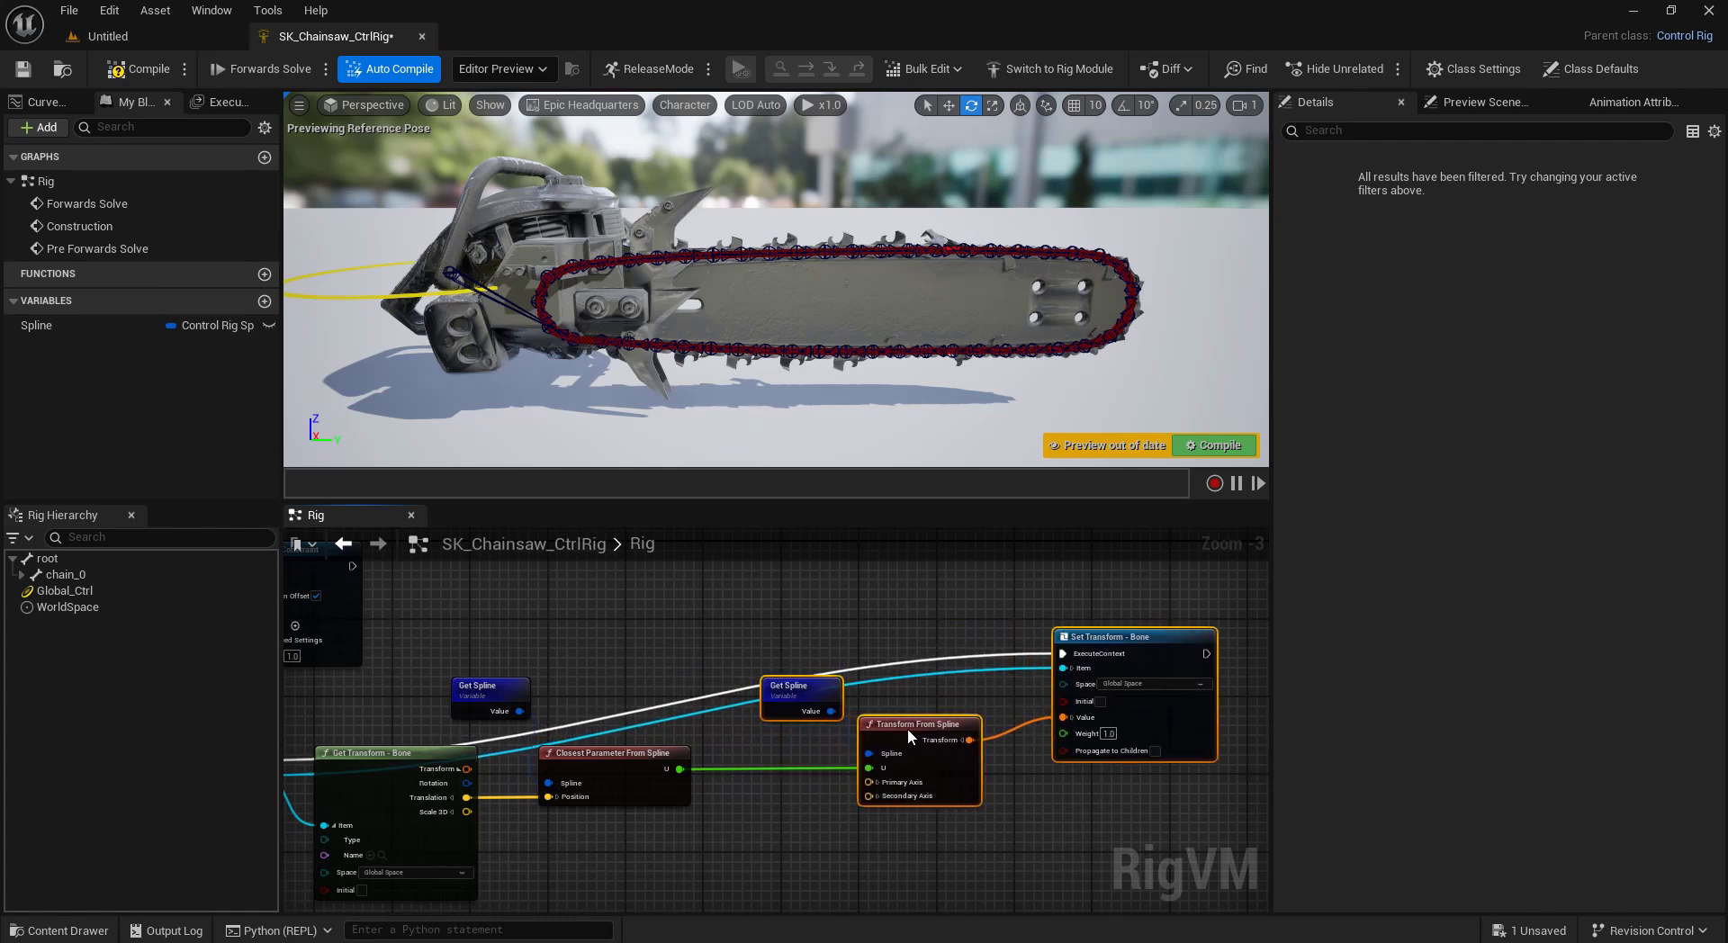
{"action": "left_click", "coordinate": [754, 824]}
{"action": "left_click_drag", "start_coordinate": [683, 772], "coordinate": [726, 783]}
{"action": "type", "text": "add"}
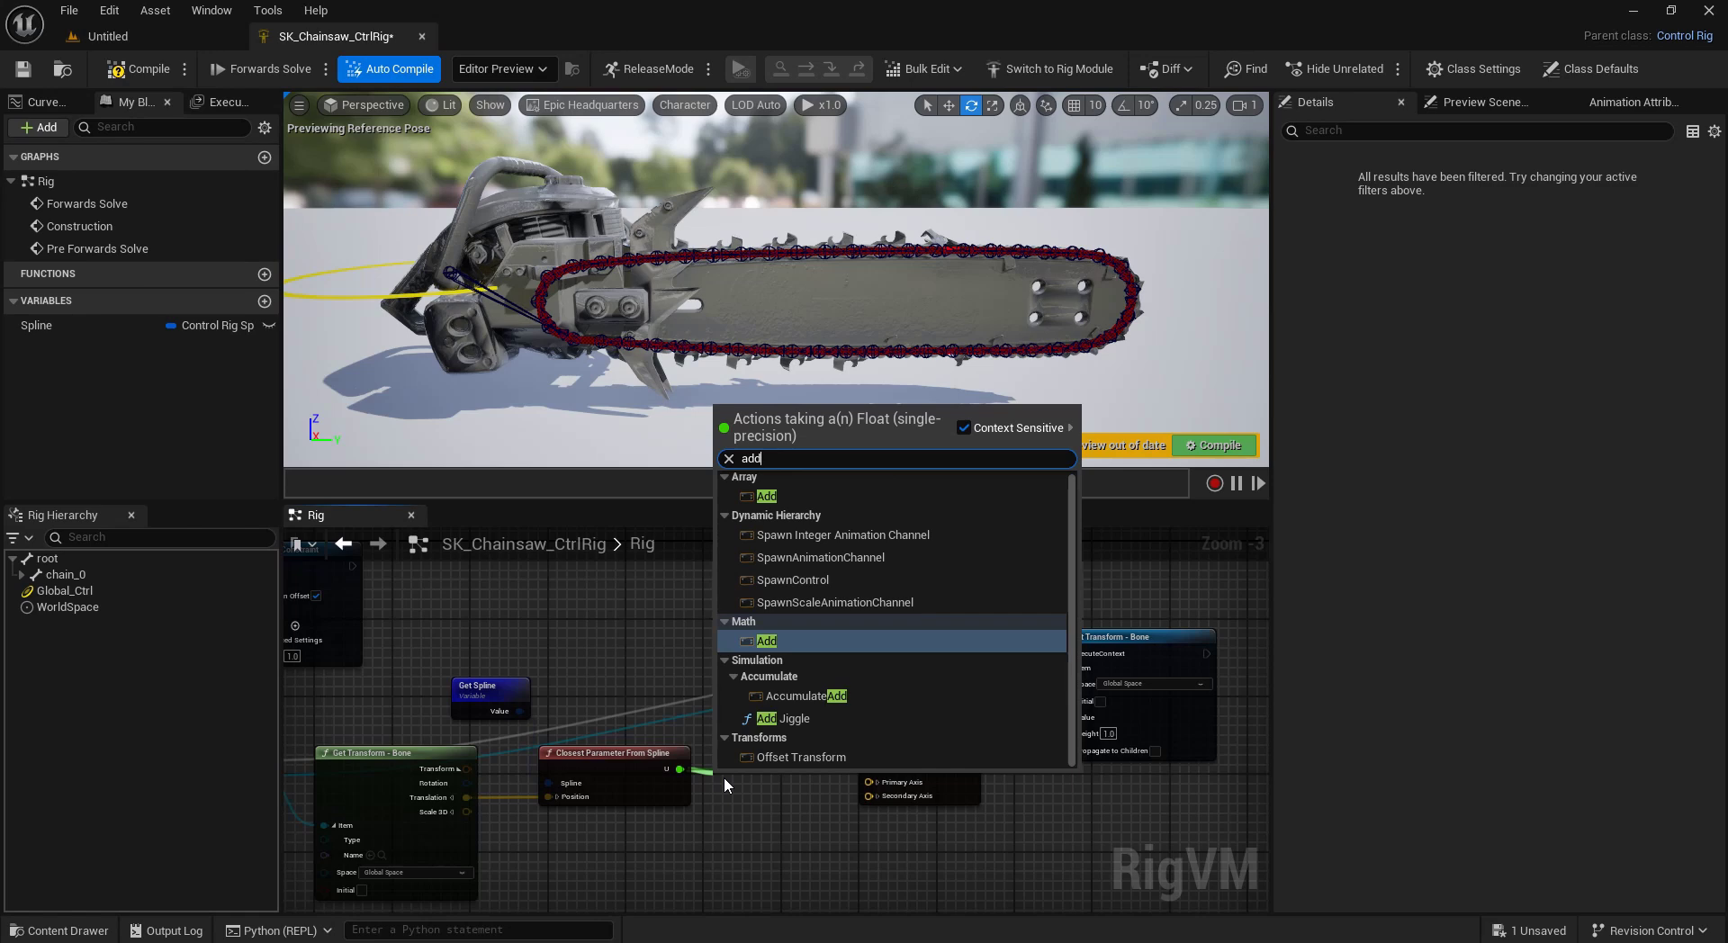
{"action": "key", "text": "Return"}
{"action": "left_click_drag", "start_coordinate": [775, 789], "coordinate": [869, 770]}
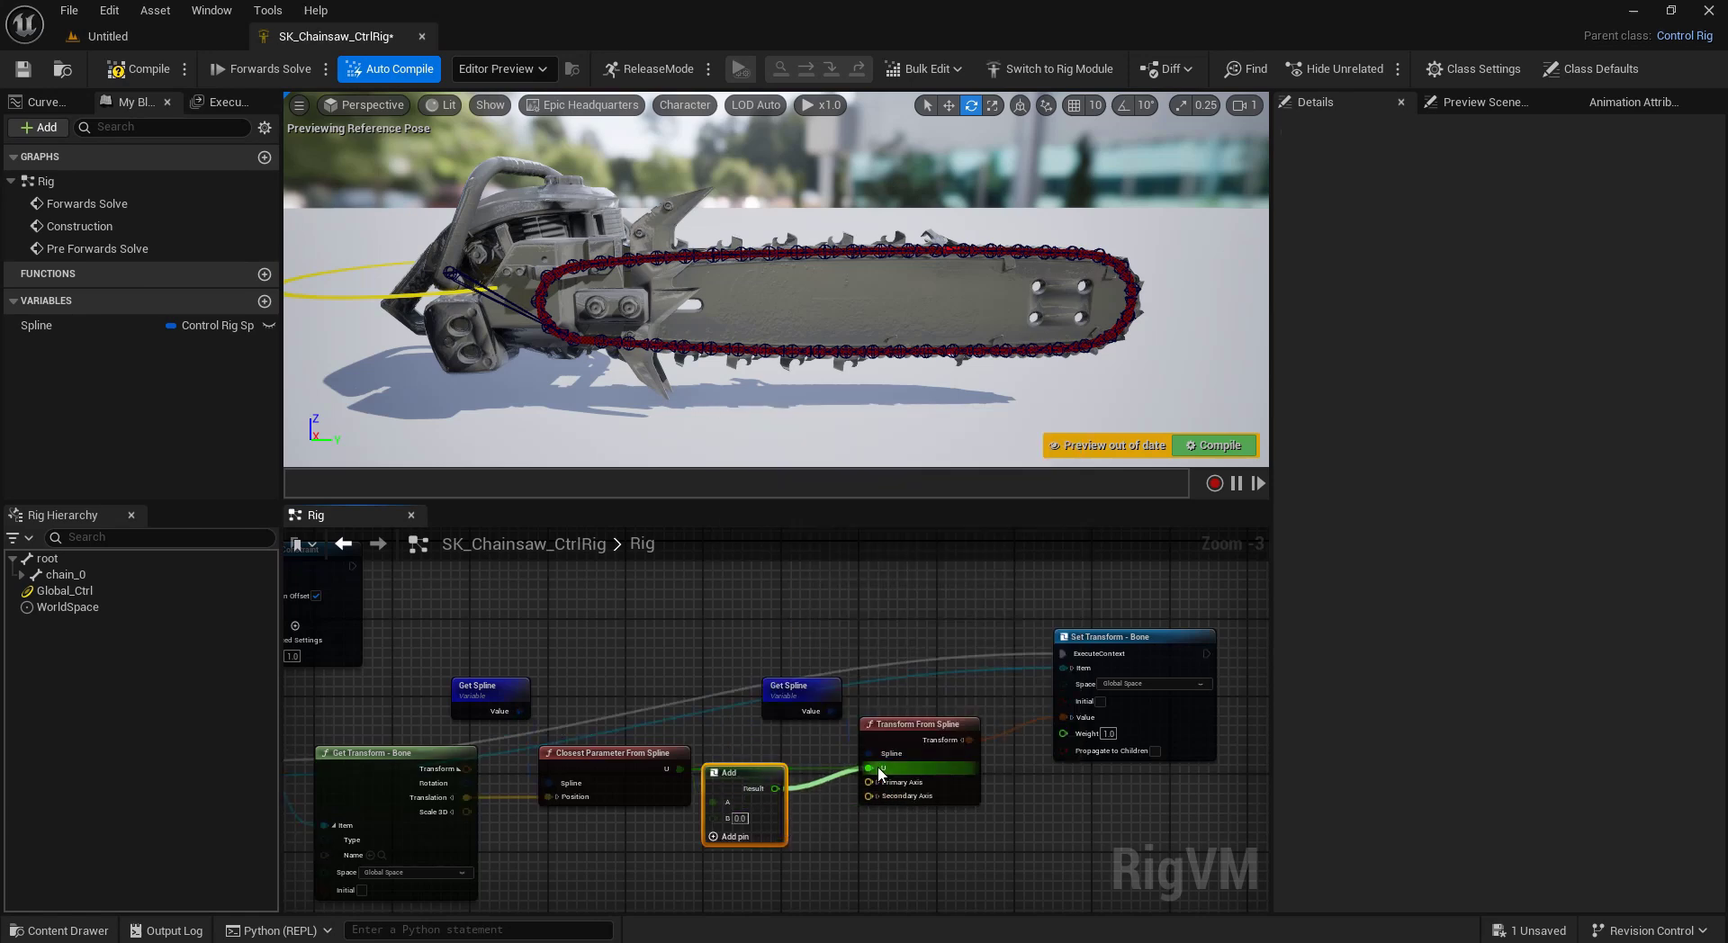
{"action": "left_click_drag", "start_coordinate": [750, 782], "coordinate": [779, 772]}
Test the chain's movement by raising the Add node's B value to about 1.11, and reset B to its default.
{"action": "left_click", "coordinate": [767, 808]}
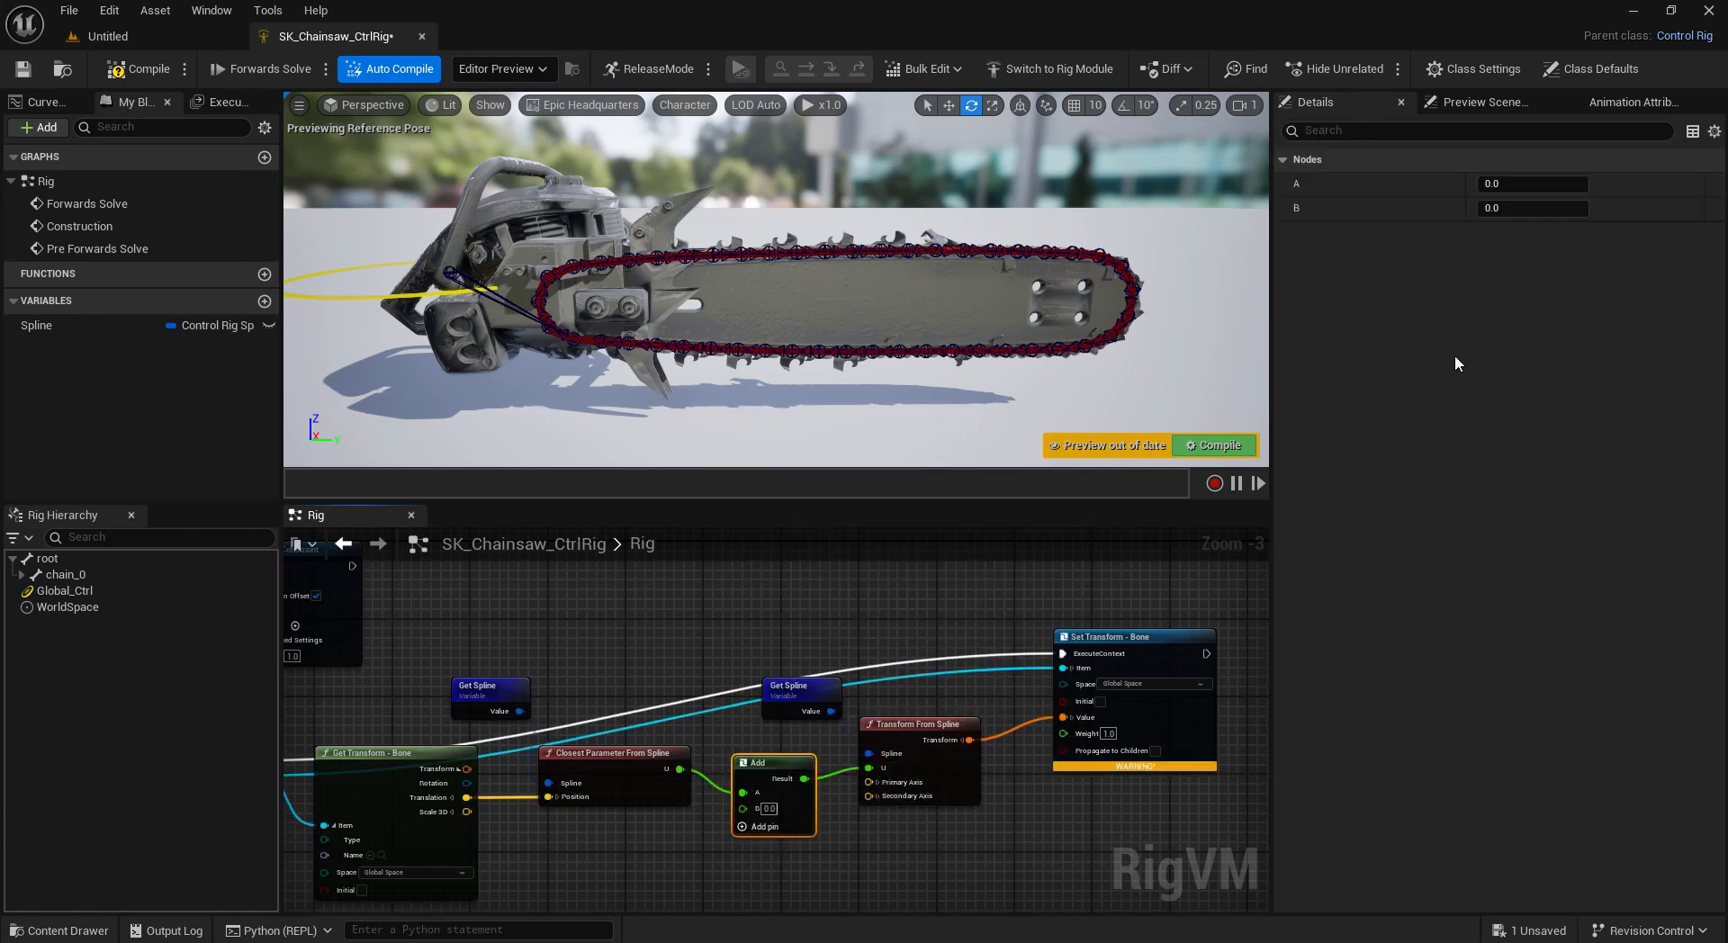
{"action": "left_click", "coordinate": [1486, 208]}
{"action": "type", "text": "0.12"}
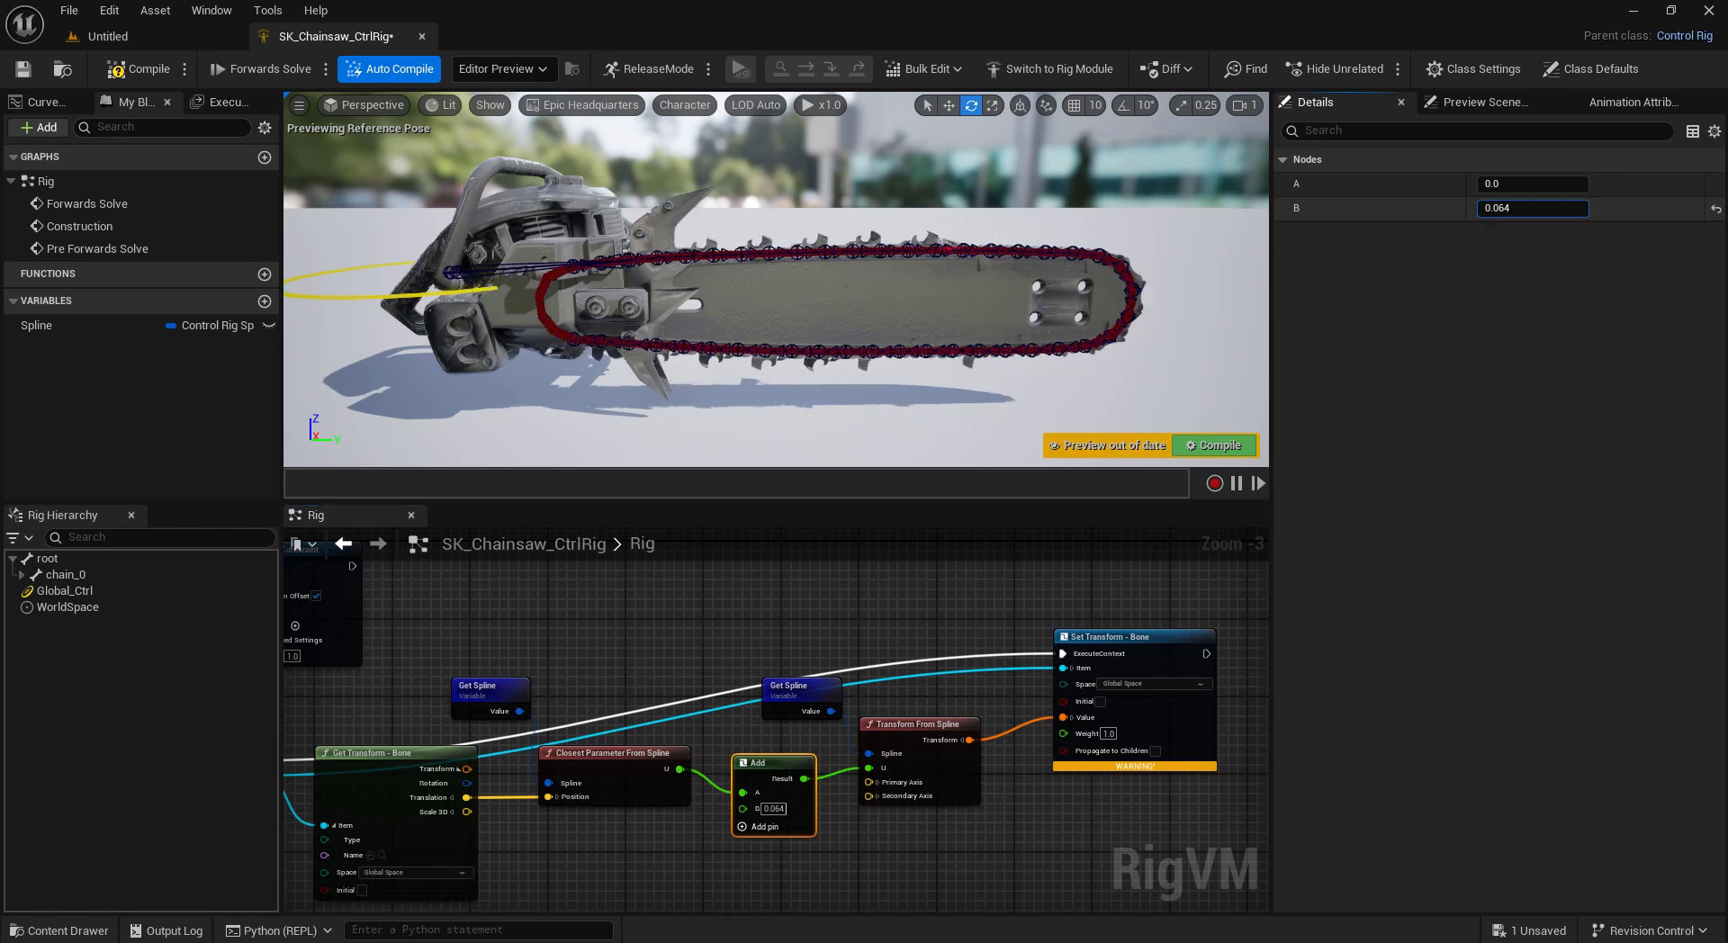
{"action": "left_click_drag", "start_coordinate": [1497, 208], "coordinate": [1546, 208]}
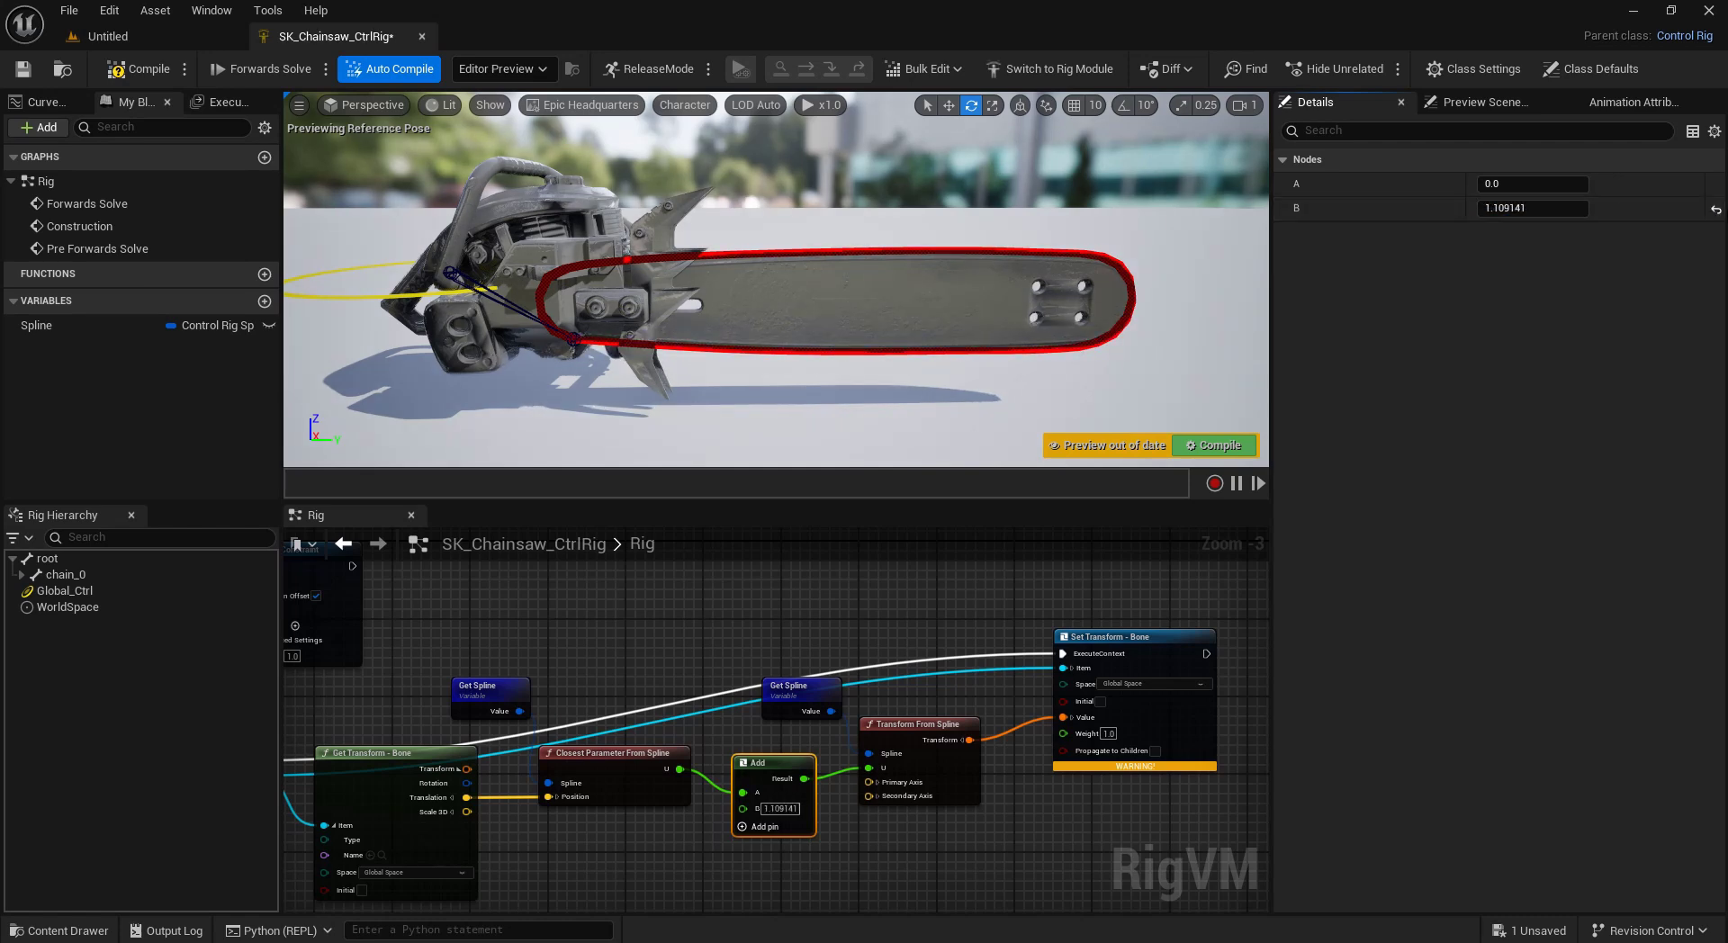
{"action": "left_click", "coordinate": [1715, 209]}
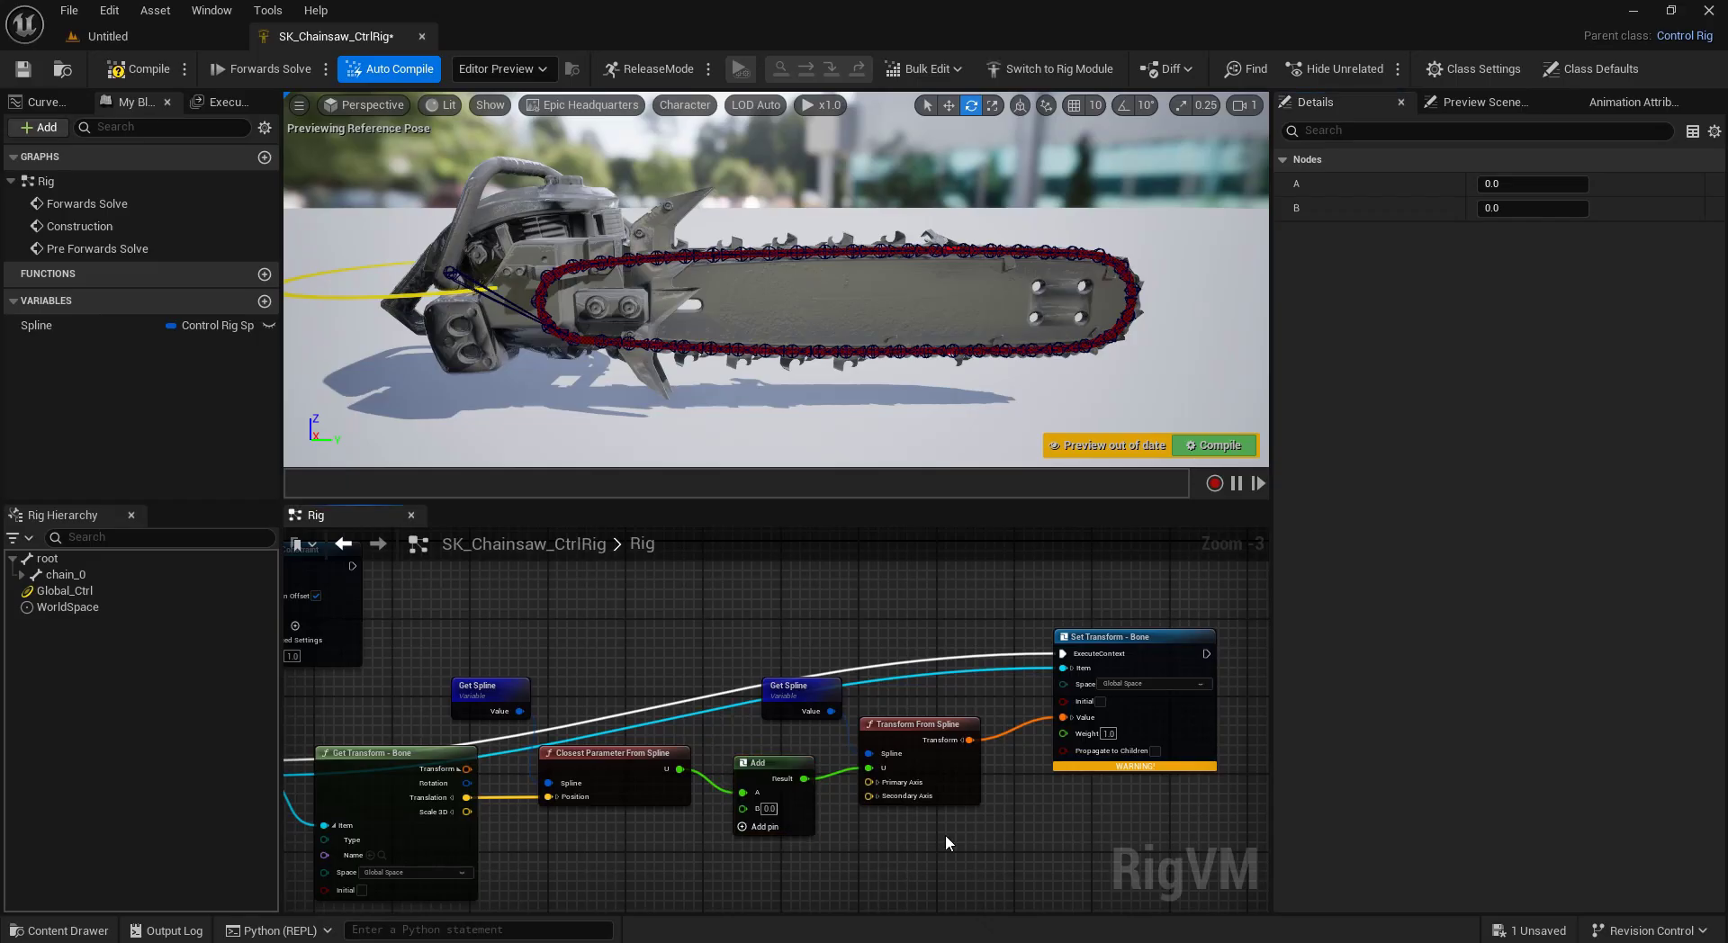
Insert a Modulo node between the Add result and Transform From Spline's U input, shifting the downstream nodes to make room.
{"action": "right_click_drag", "start_coordinate": [945, 834], "coordinate": [771, 803]}
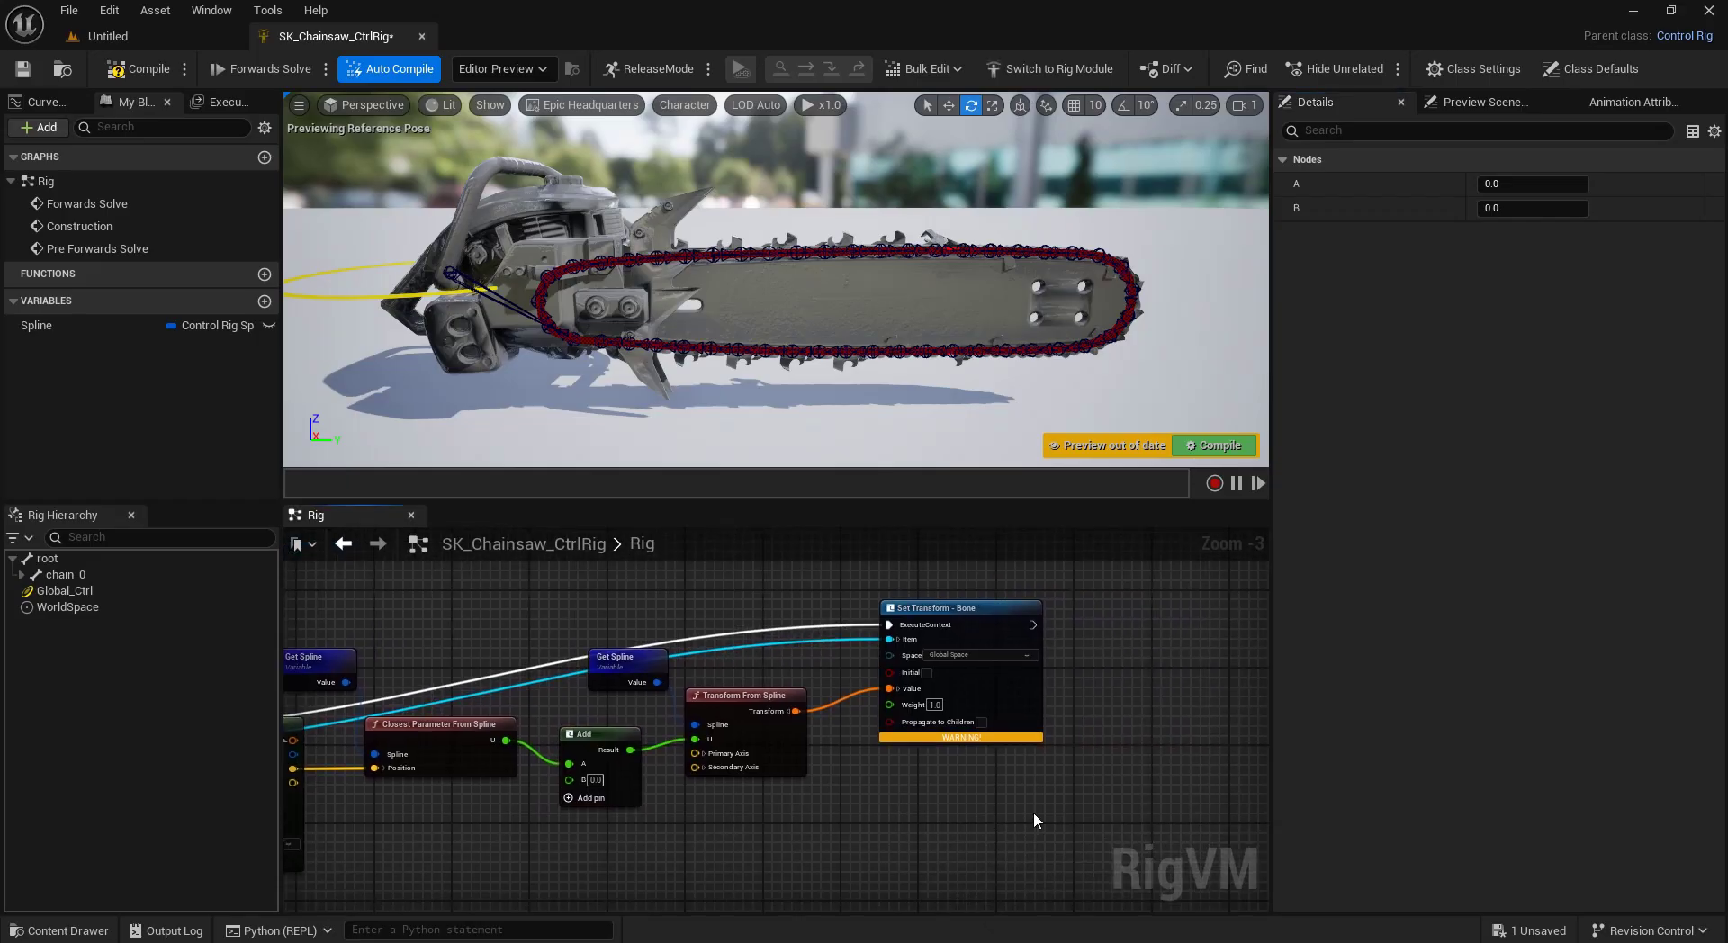
{"action": "left_click_drag", "start_coordinate": [779, 694], "coordinate": [866, 701]}
{"action": "left_click", "coordinate": [694, 787]}
{"action": "left_click_drag", "start_coordinate": [630, 750], "coordinate": [678, 758]}
{"action": "type", "text": "modulo"}
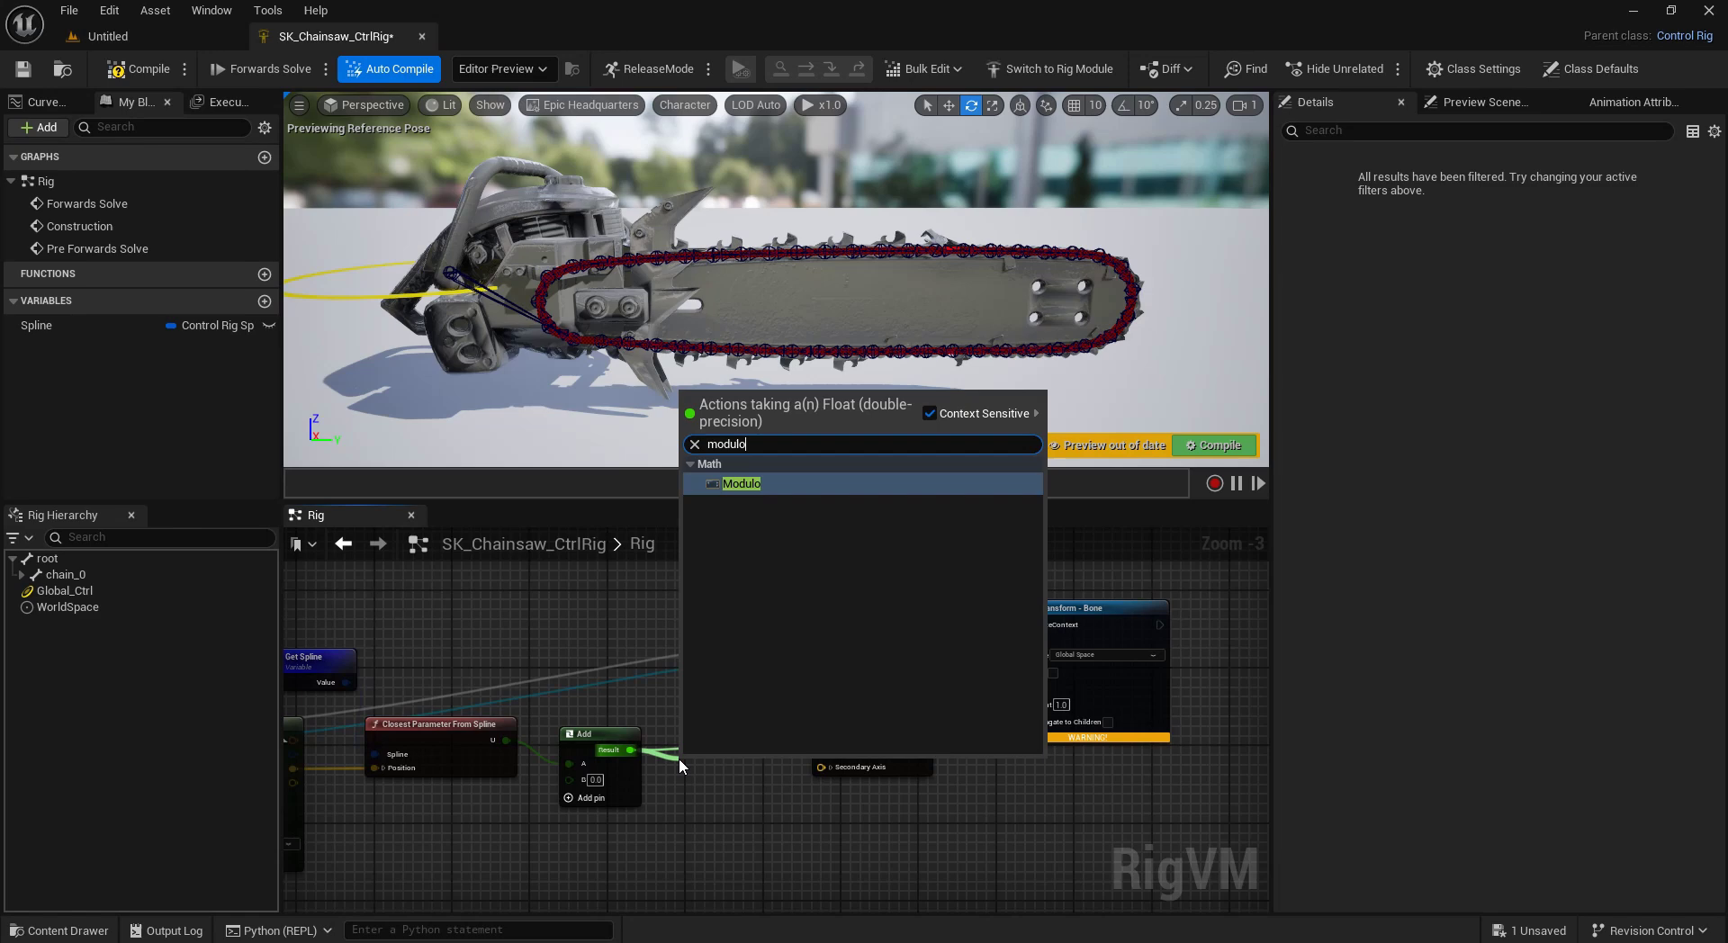
{"action": "key", "text": "Return"}
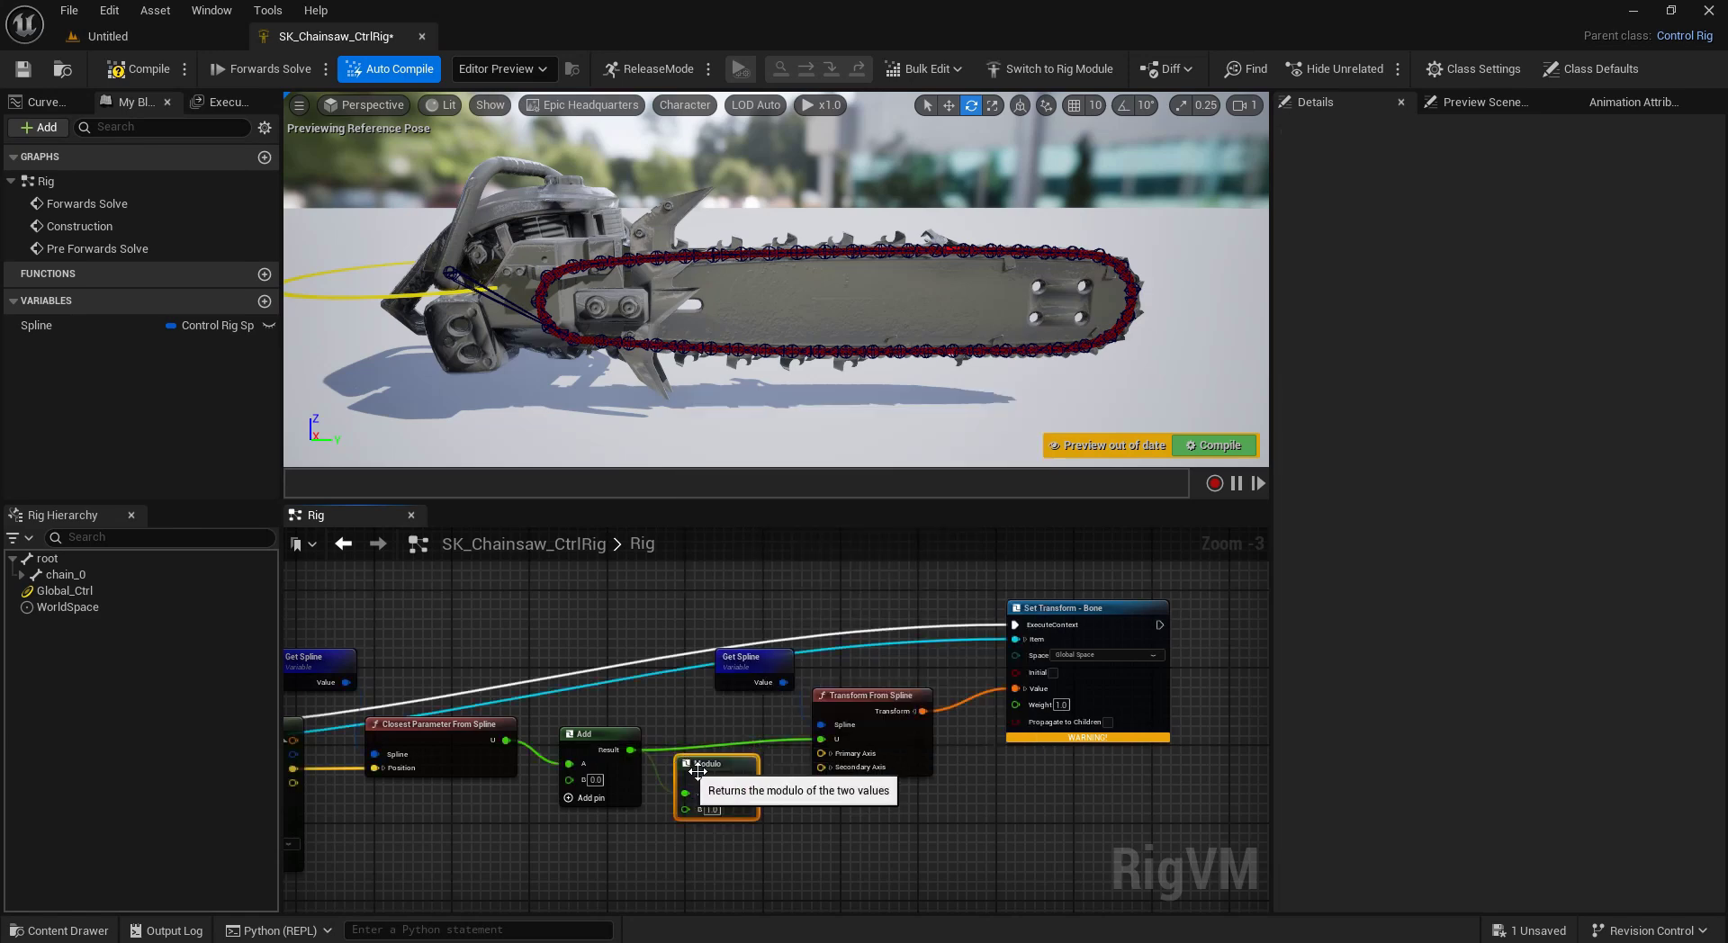
{"action": "mouse_move", "coordinate": [747, 779]}
{"action": "left_mouse_down"}
{"action": "mouse_move", "coordinate": [822, 740]}
{"action": "mouse_move", "coordinate": [748, 754]}
{"action": "left_mouse_up"}
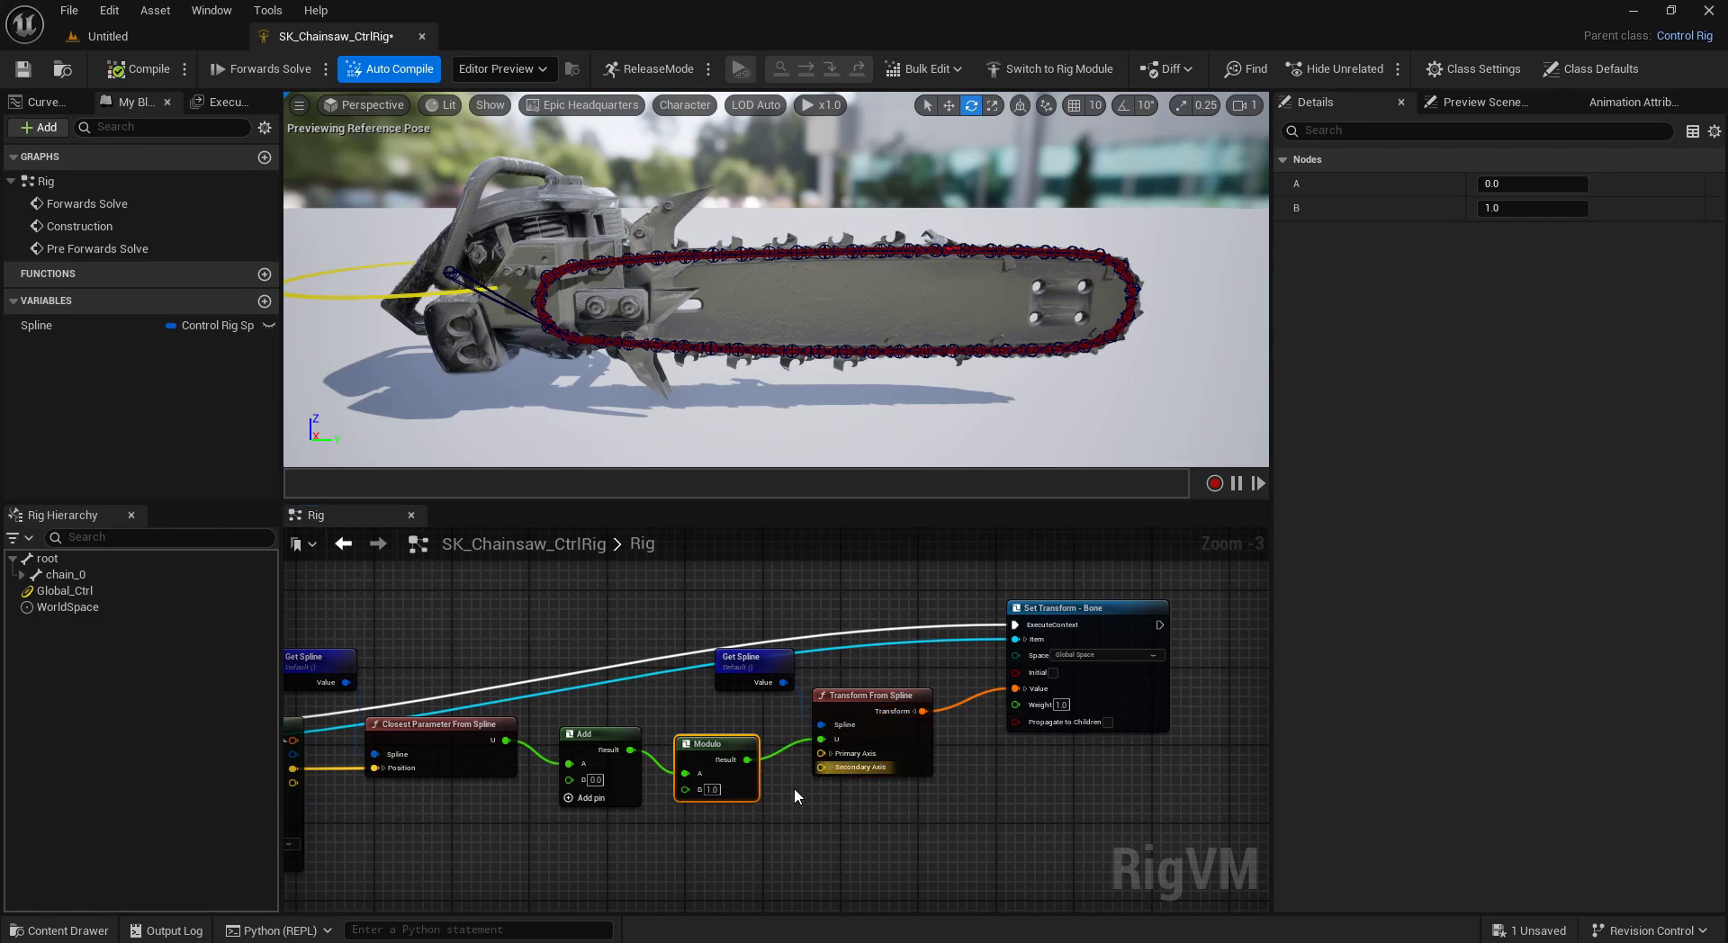
Test the looping offset by raising the Add node's B value to about 0.512.
{"action": "left_click_drag", "start_coordinate": [616, 838], "coordinate": [591, 757]}
{"action": "left_click_drag", "start_coordinate": [1532, 208], "coordinate": [1624, 207]}
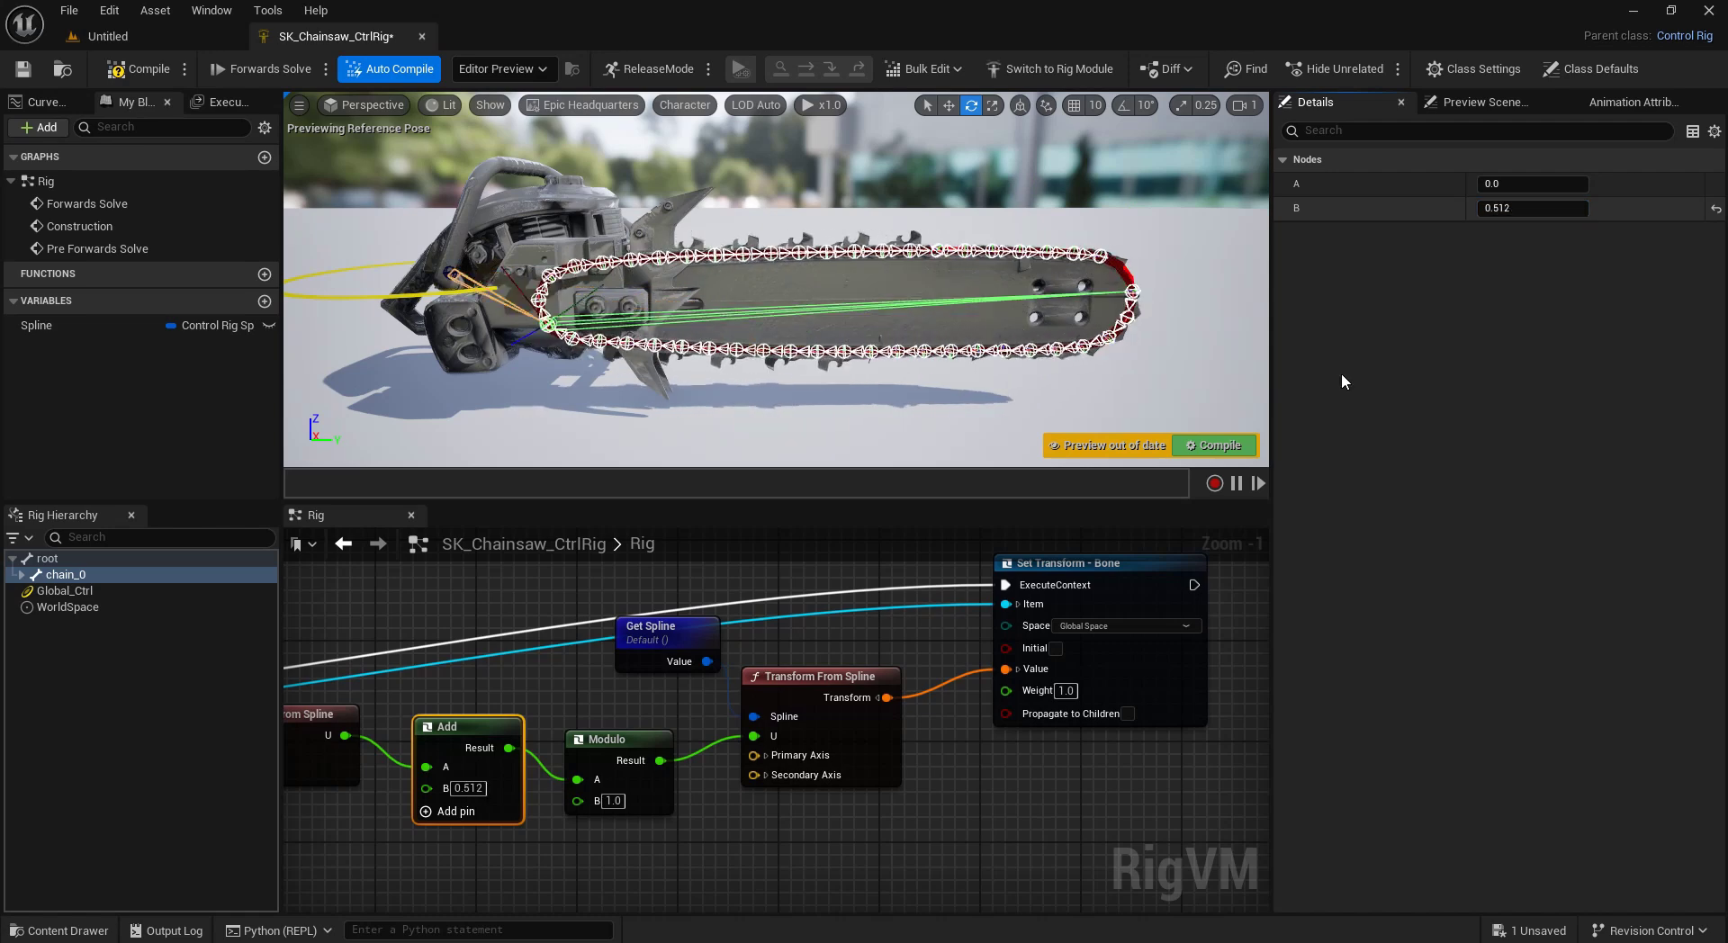
{"action": "left_click", "coordinate": [553, 865]}
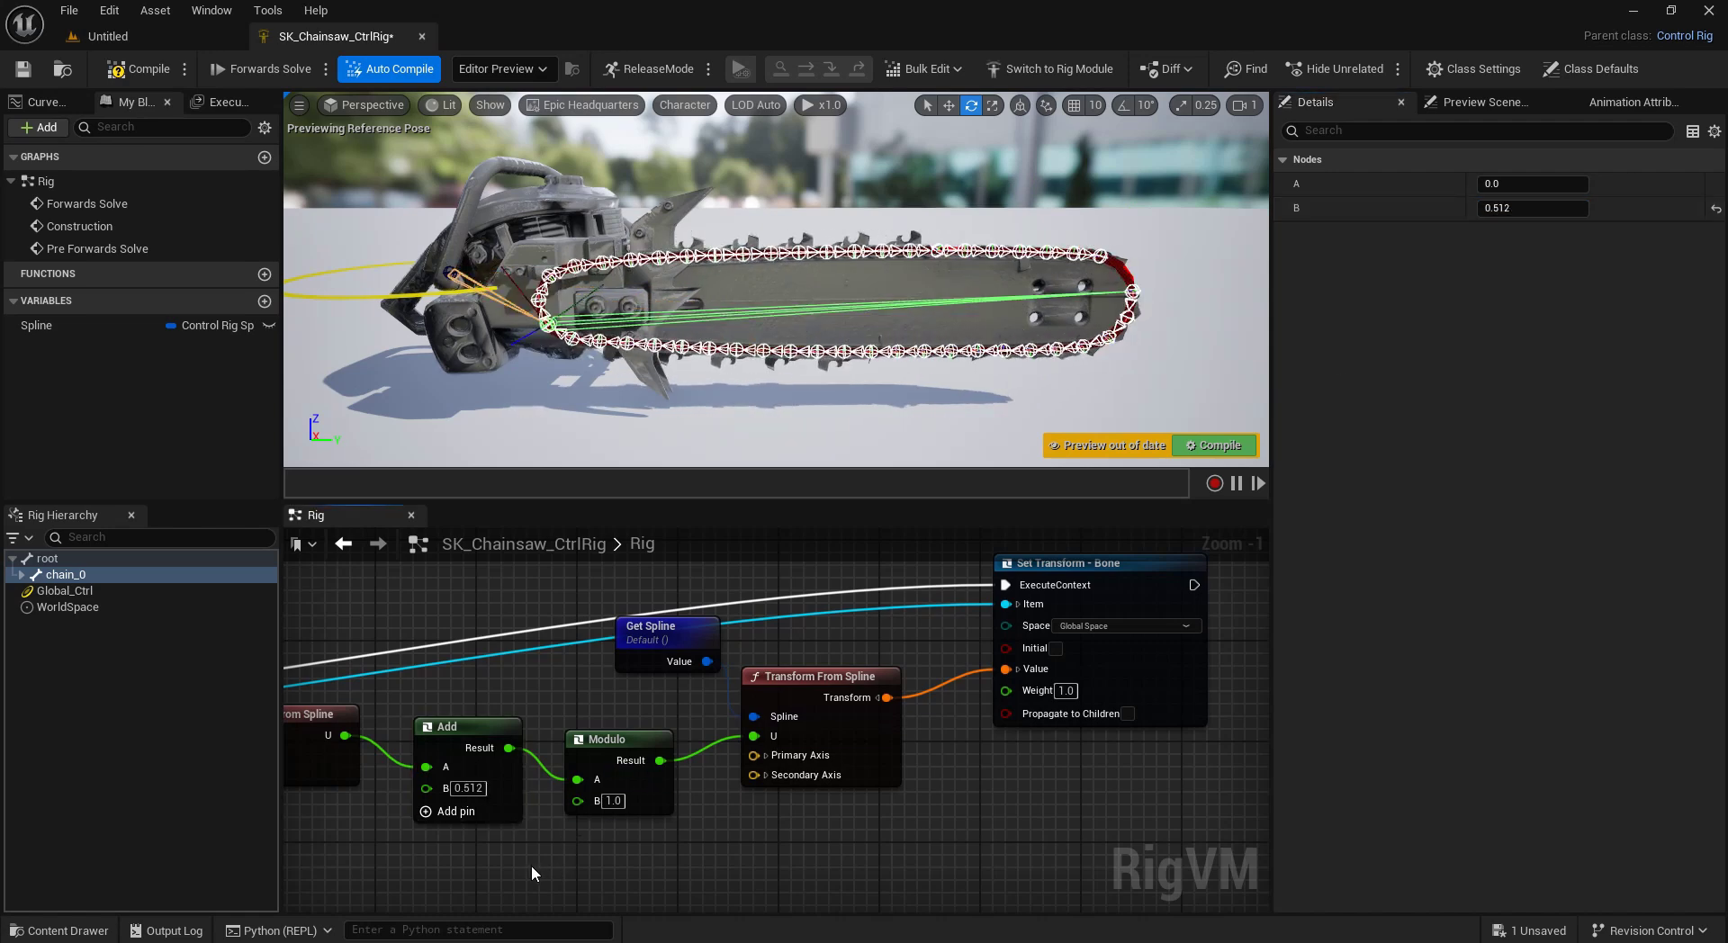
Delete the duplicate chain_0 entry at index 47 from the Item Array node that feeds For Each.
{"action": "right_click_drag", "start_coordinate": [522, 867], "coordinate": [978, 861]}
{"action": "scroll", "coordinate": [718, 867], "scroll_direction": "down", "scroll_amount": 1}
{"action": "right_click_drag", "start_coordinate": [317, 853], "coordinate": [873, 748]}
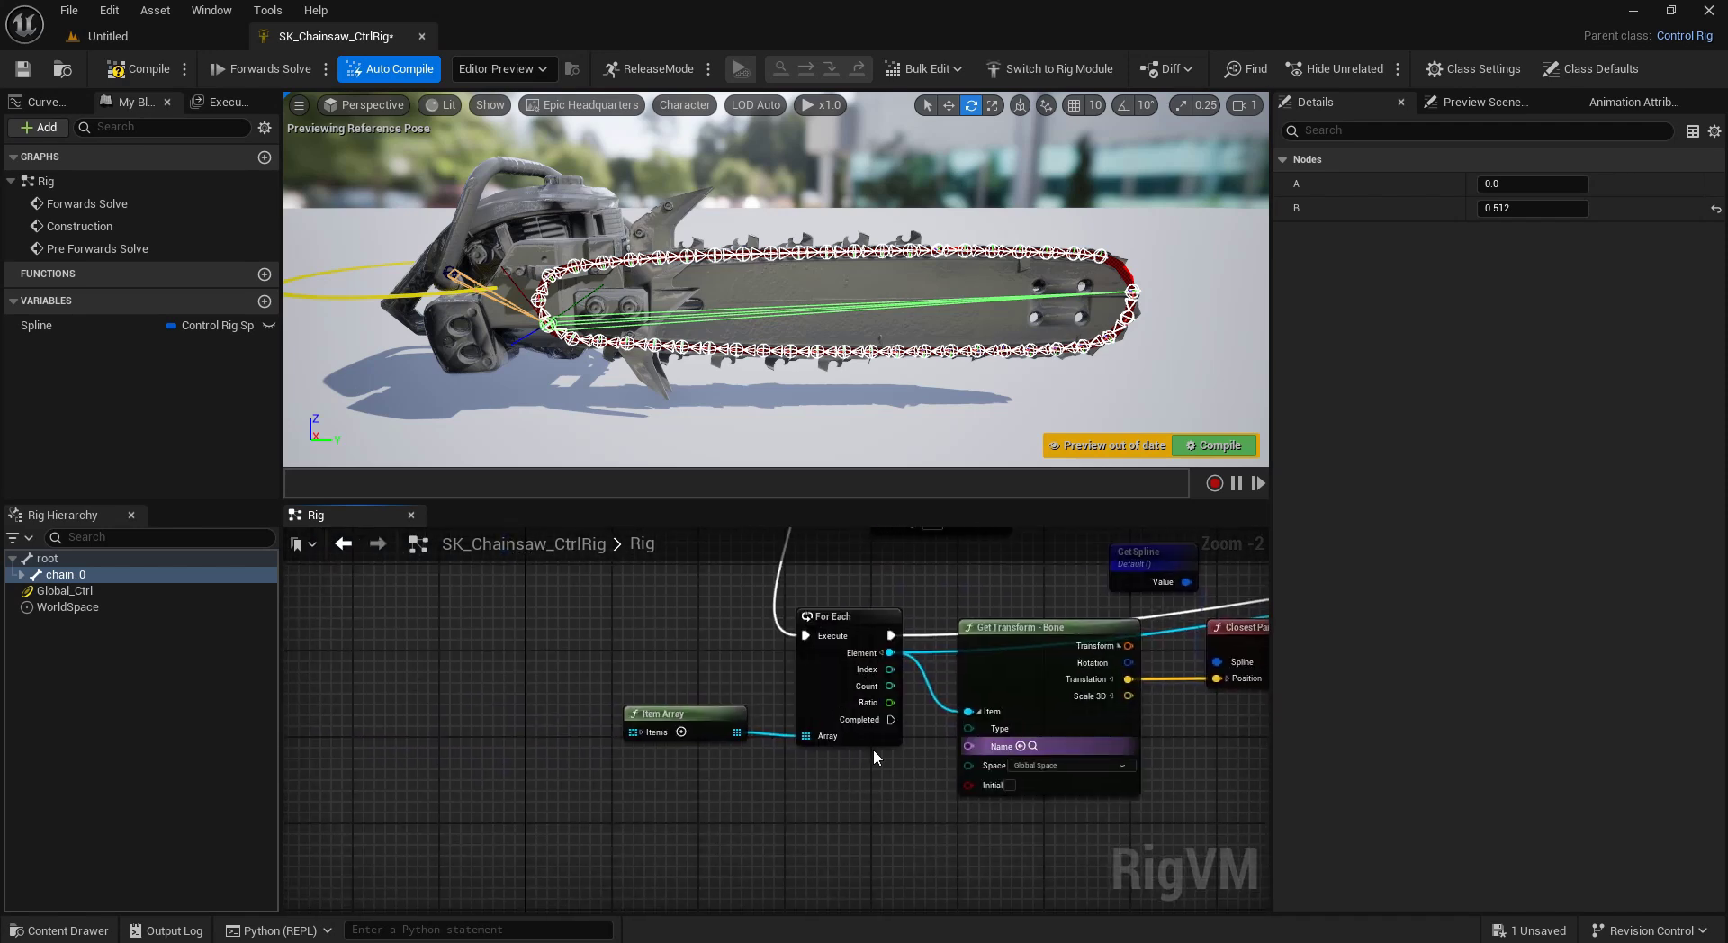
{"action": "left_click", "coordinate": [670, 716]}
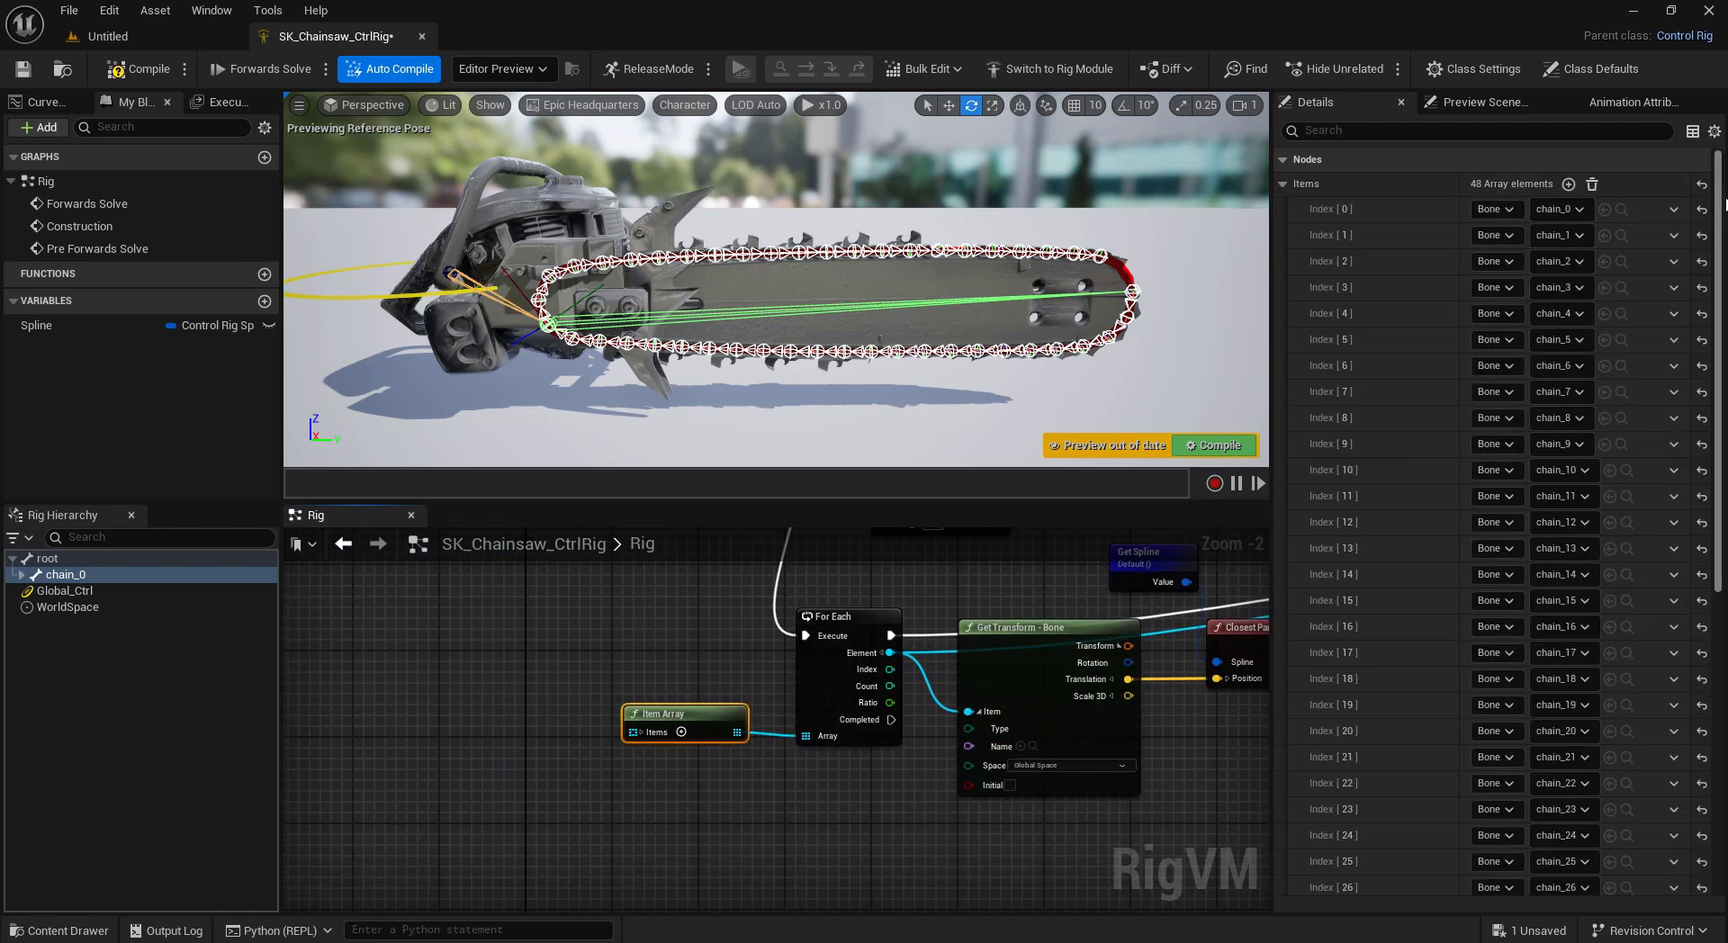
{"action": "scroll", "coordinate": [1557, 828], "scroll_direction": "down", "scroll_amount": 8}
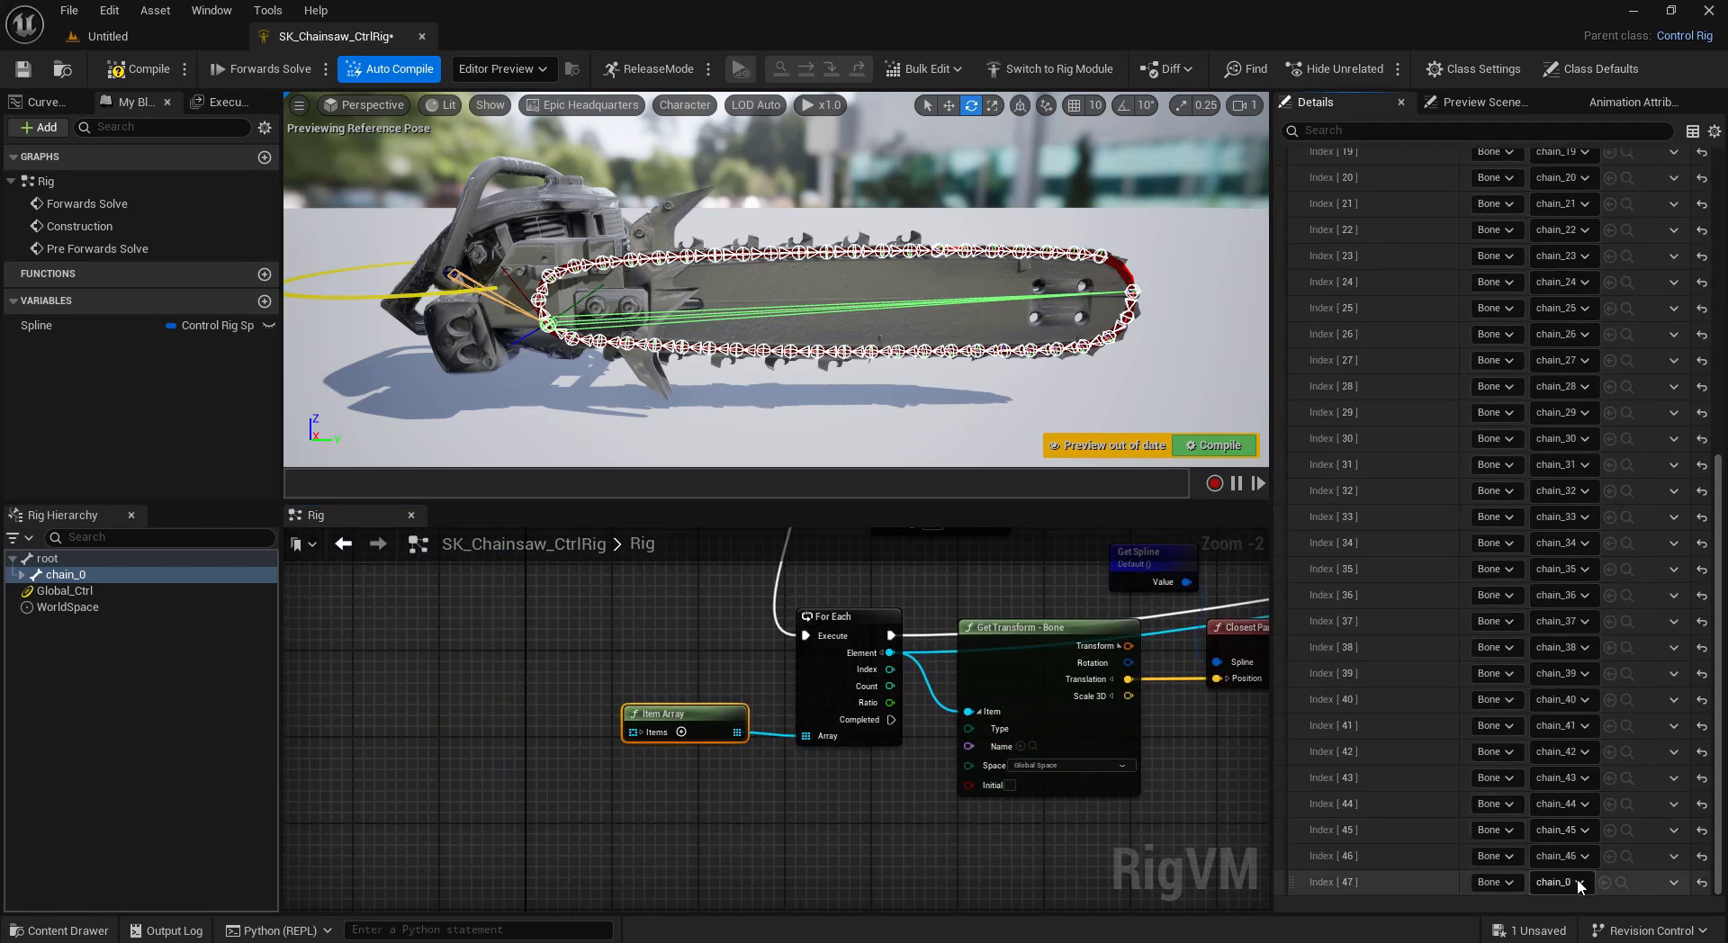
{"action": "left_click", "coordinate": [1671, 882]}
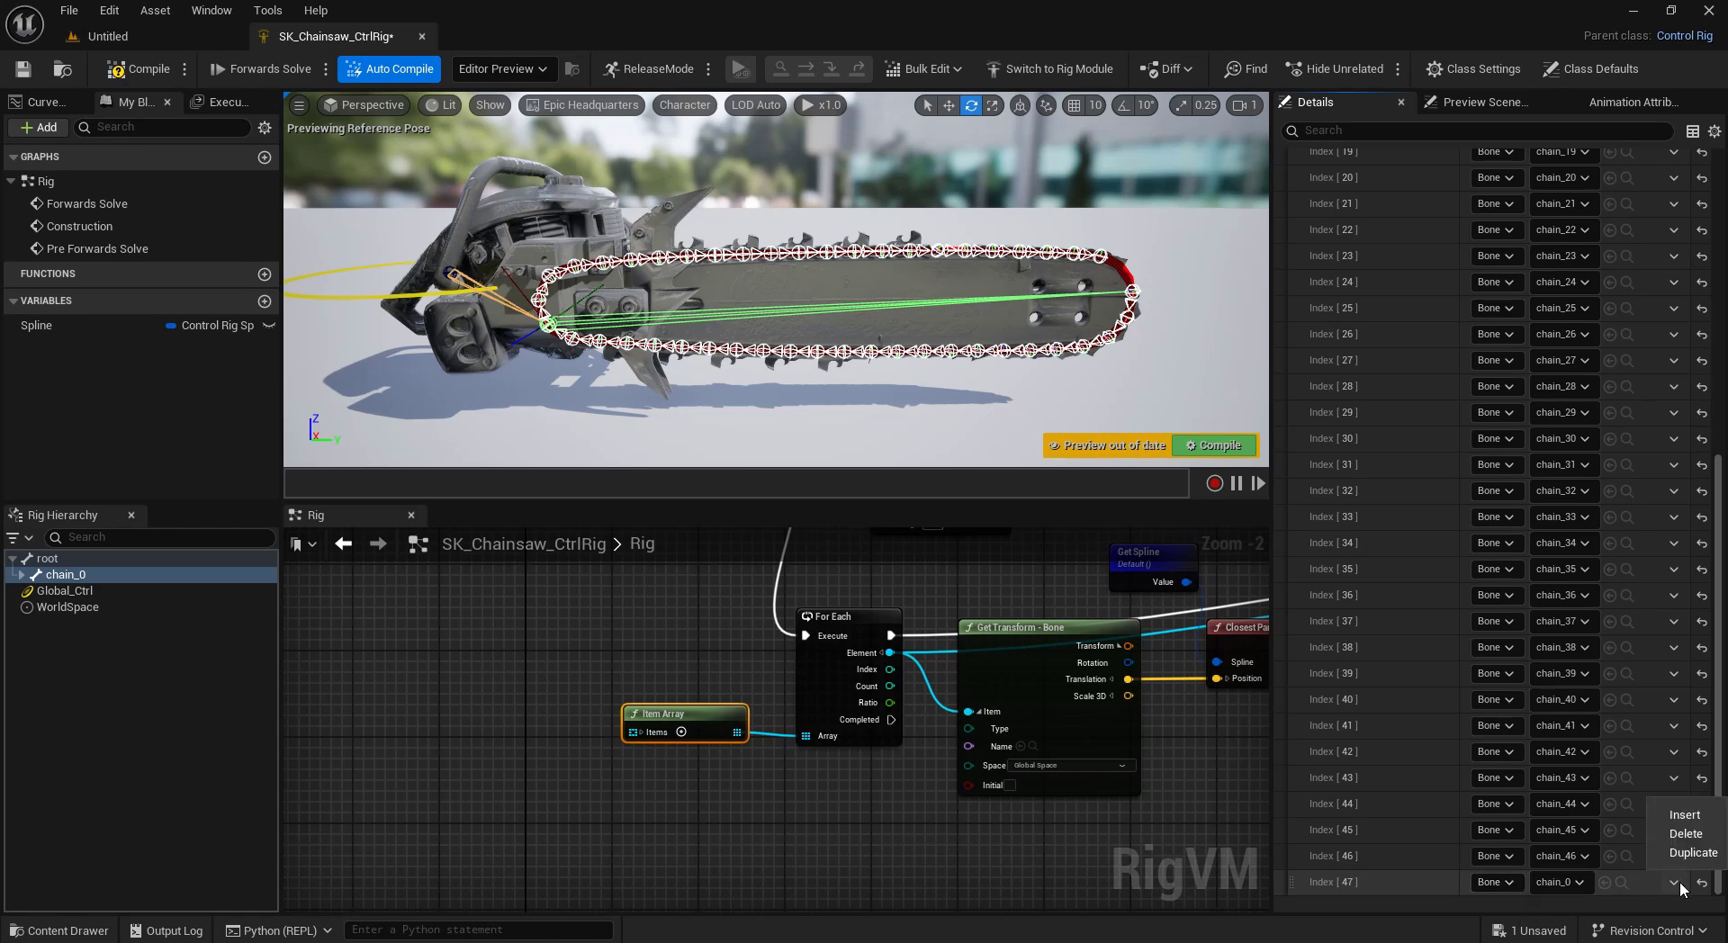
{"action": "left_click", "coordinate": [1681, 828]}
Test the chain's travel around the bar by adjusting the Add node's B value to about 0.664.
{"action": "right_click_drag", "start_coordinate": [1120, 844], "coordinate": [342, 838]}
{"action": "left_click", "coordinate": [720, 708]}
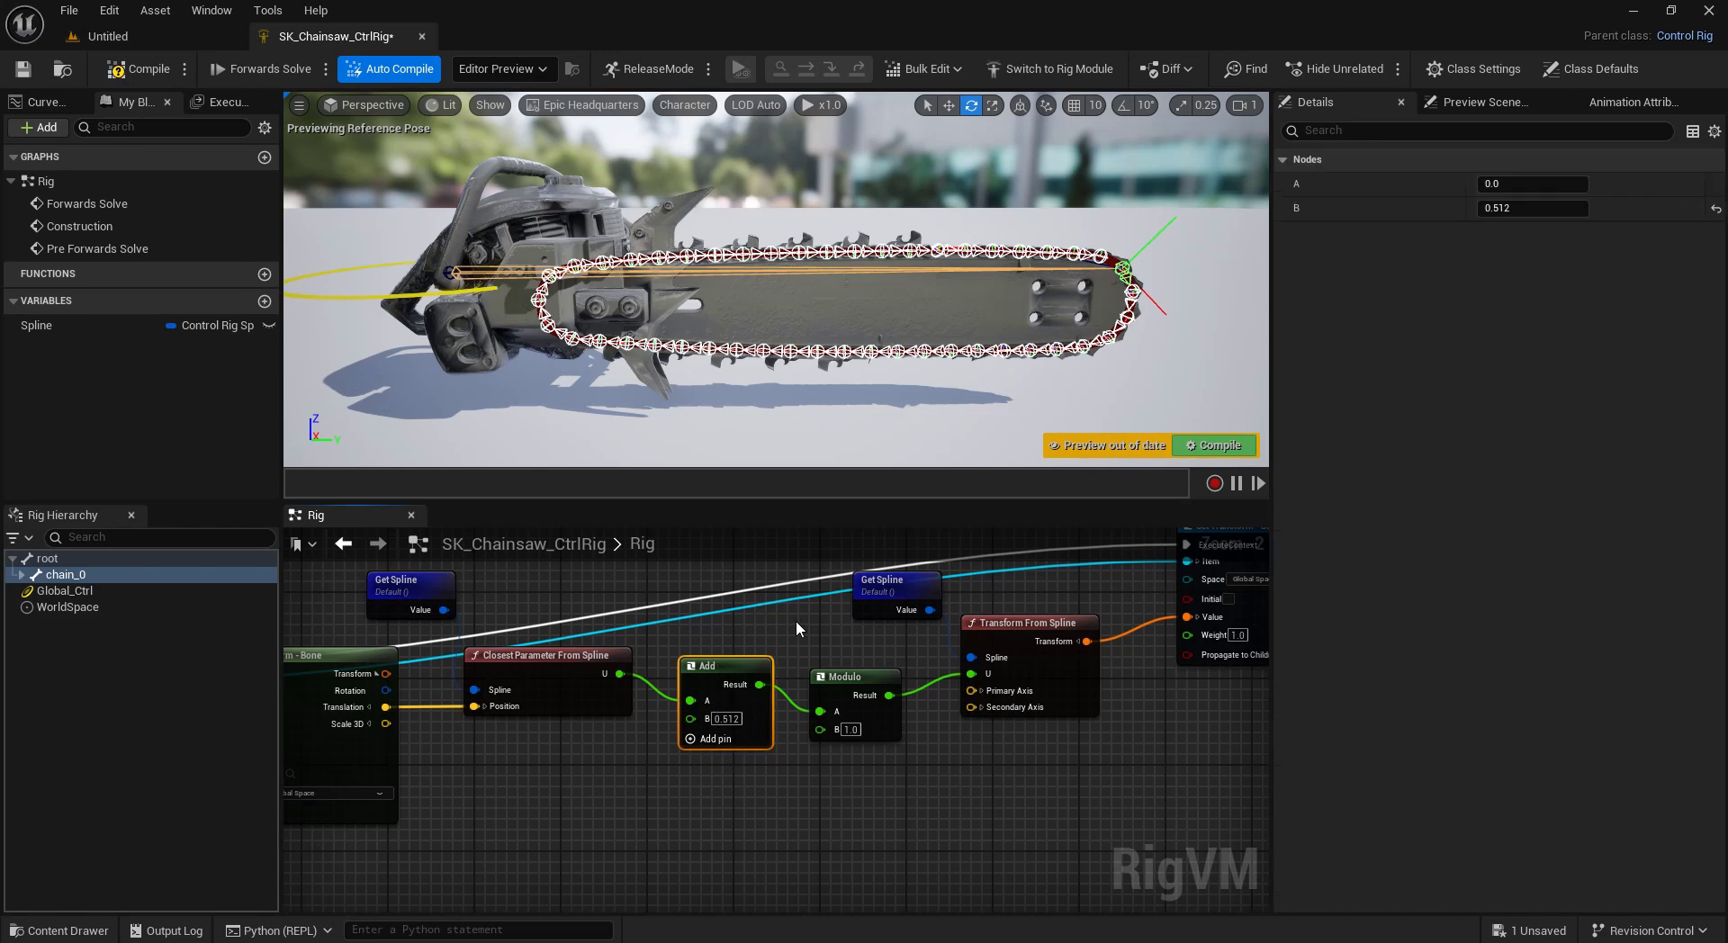
{"action": "mouse_move", "coordinate": [1532, 208]}
{"action": "left_mouse_down"}
{"action": "mouse_move", "coordinate": [1475, 208]}
{"action": "mouse_move", "coordinate": [1502, 208]}
{"action": "left_mouse_up"}
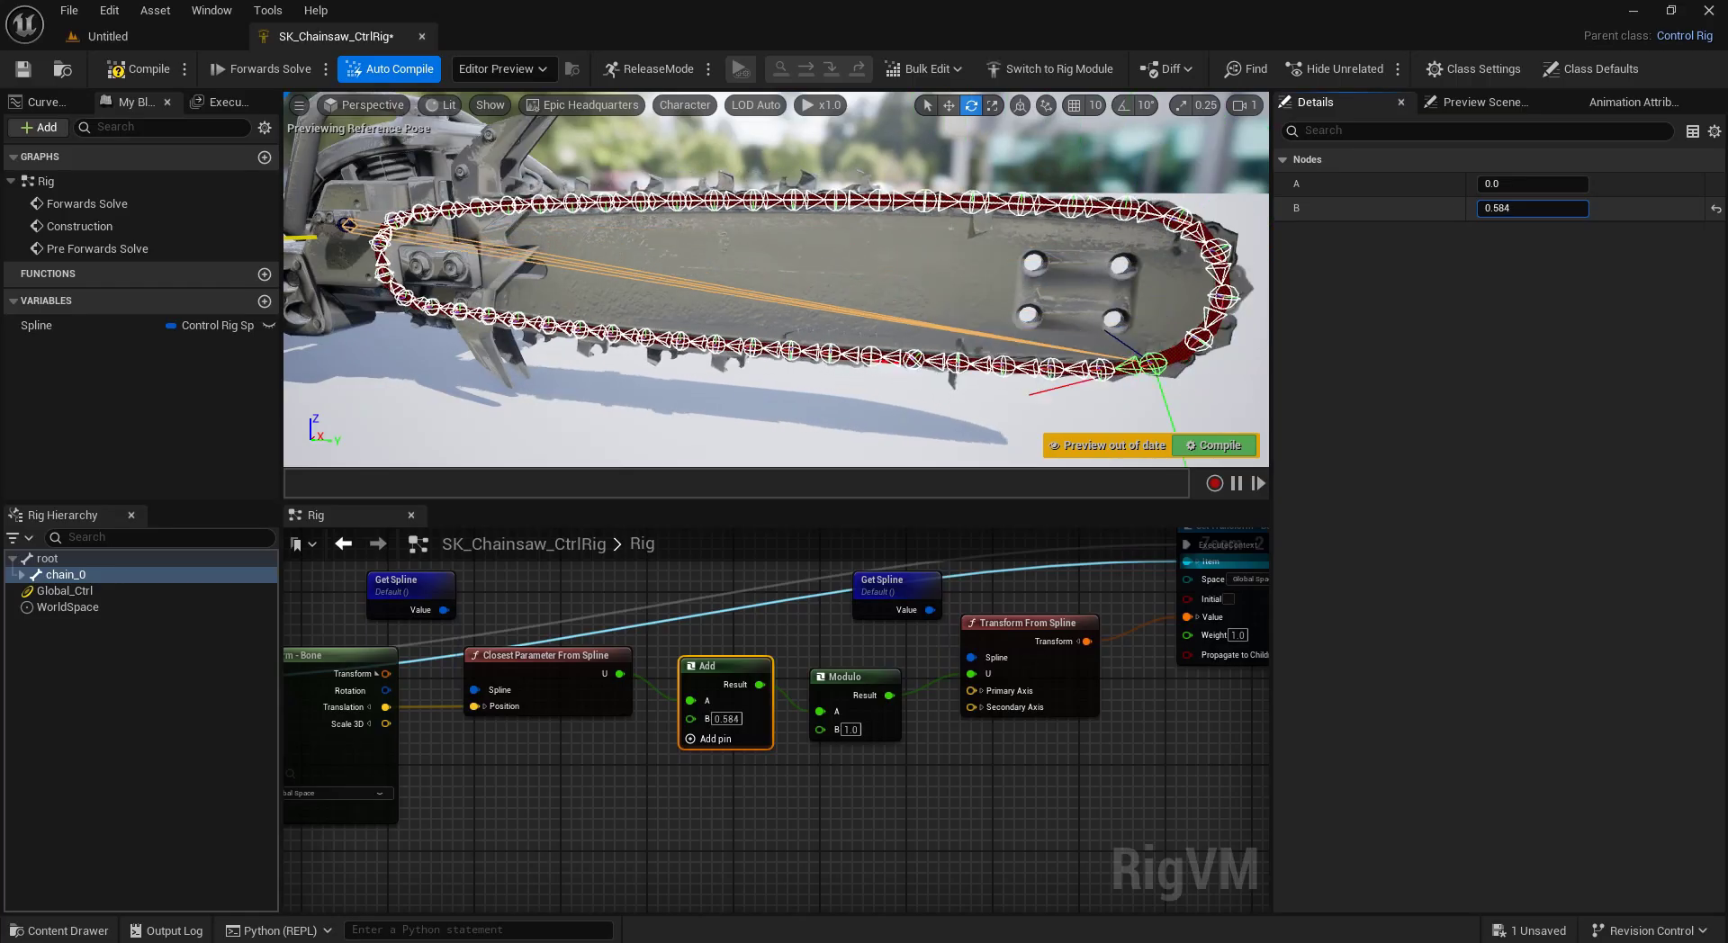
{"action": "left_click_drag", "start_coordinate": [1532, 208], "coordinate": [1552, 208]}
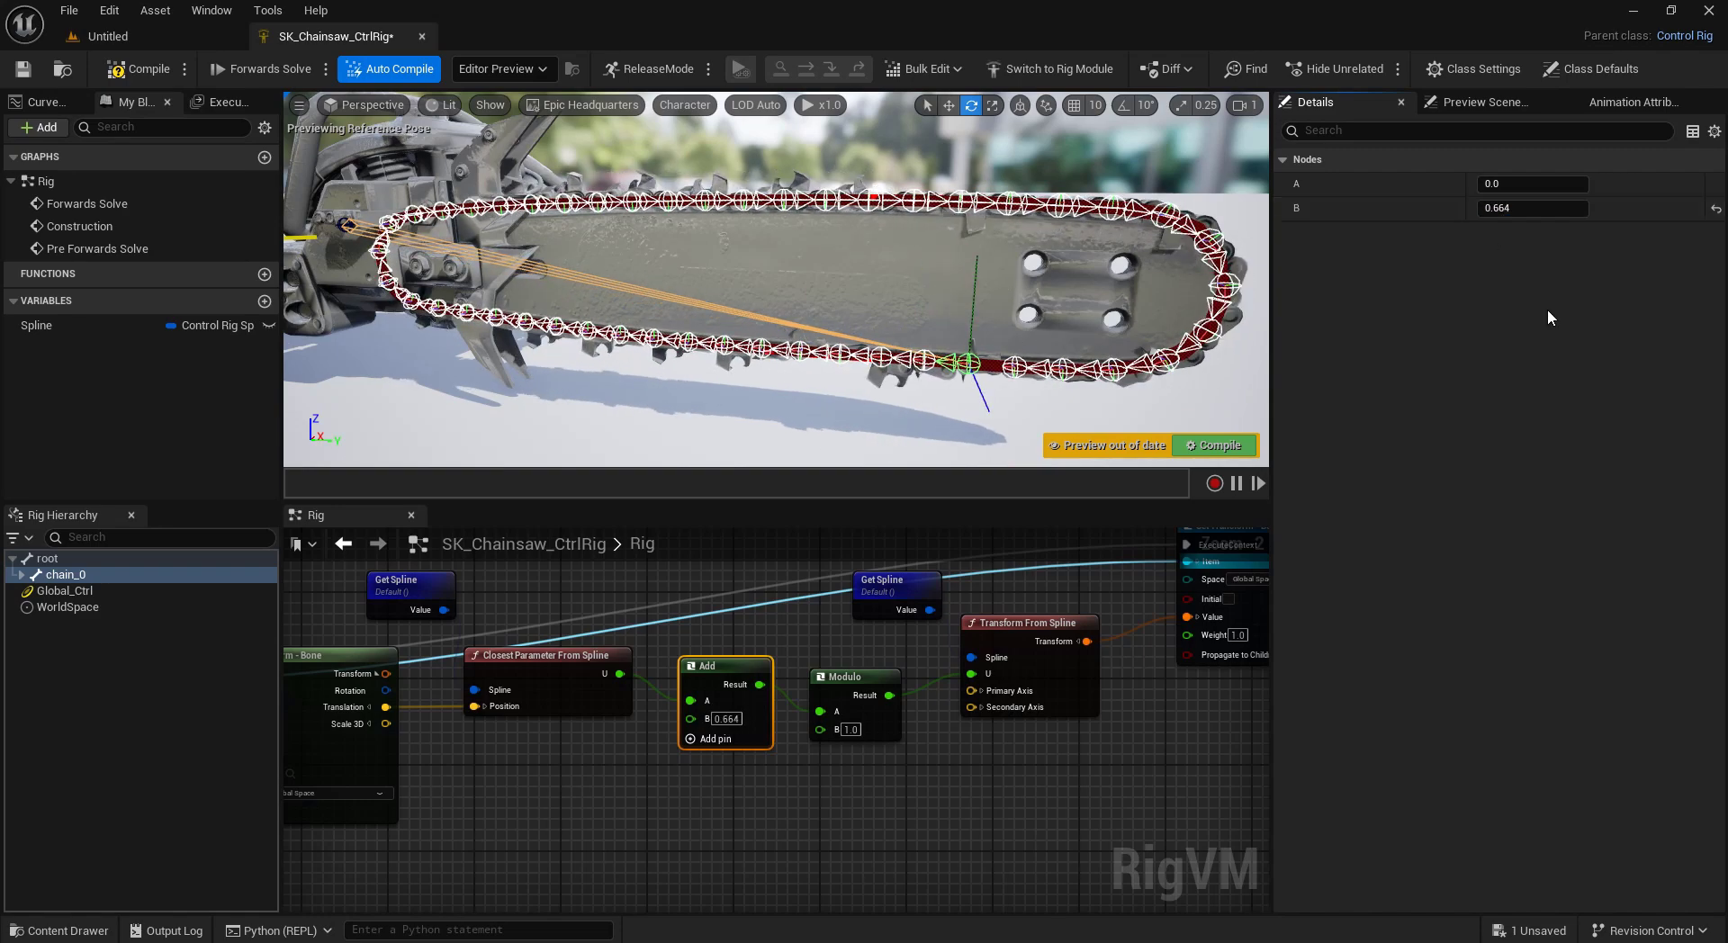
{"action": "left_click", "coordinate": [921, 807]}
Add a Position From Spline node below Transform From Spline, fed by the Modulo result and the Get Spline value.
{"action": "right_click_drag", "start_coordinate": [921, 806], "coordinate": [745, 849]}
{"action": "scroll", "coordinate": [939, 821], "scroll_direction": "down", "scroll_amount": 1}
{"action": "right_click_drag", "start_coordinate": [940, 821], "coordinate": [771, 793]}
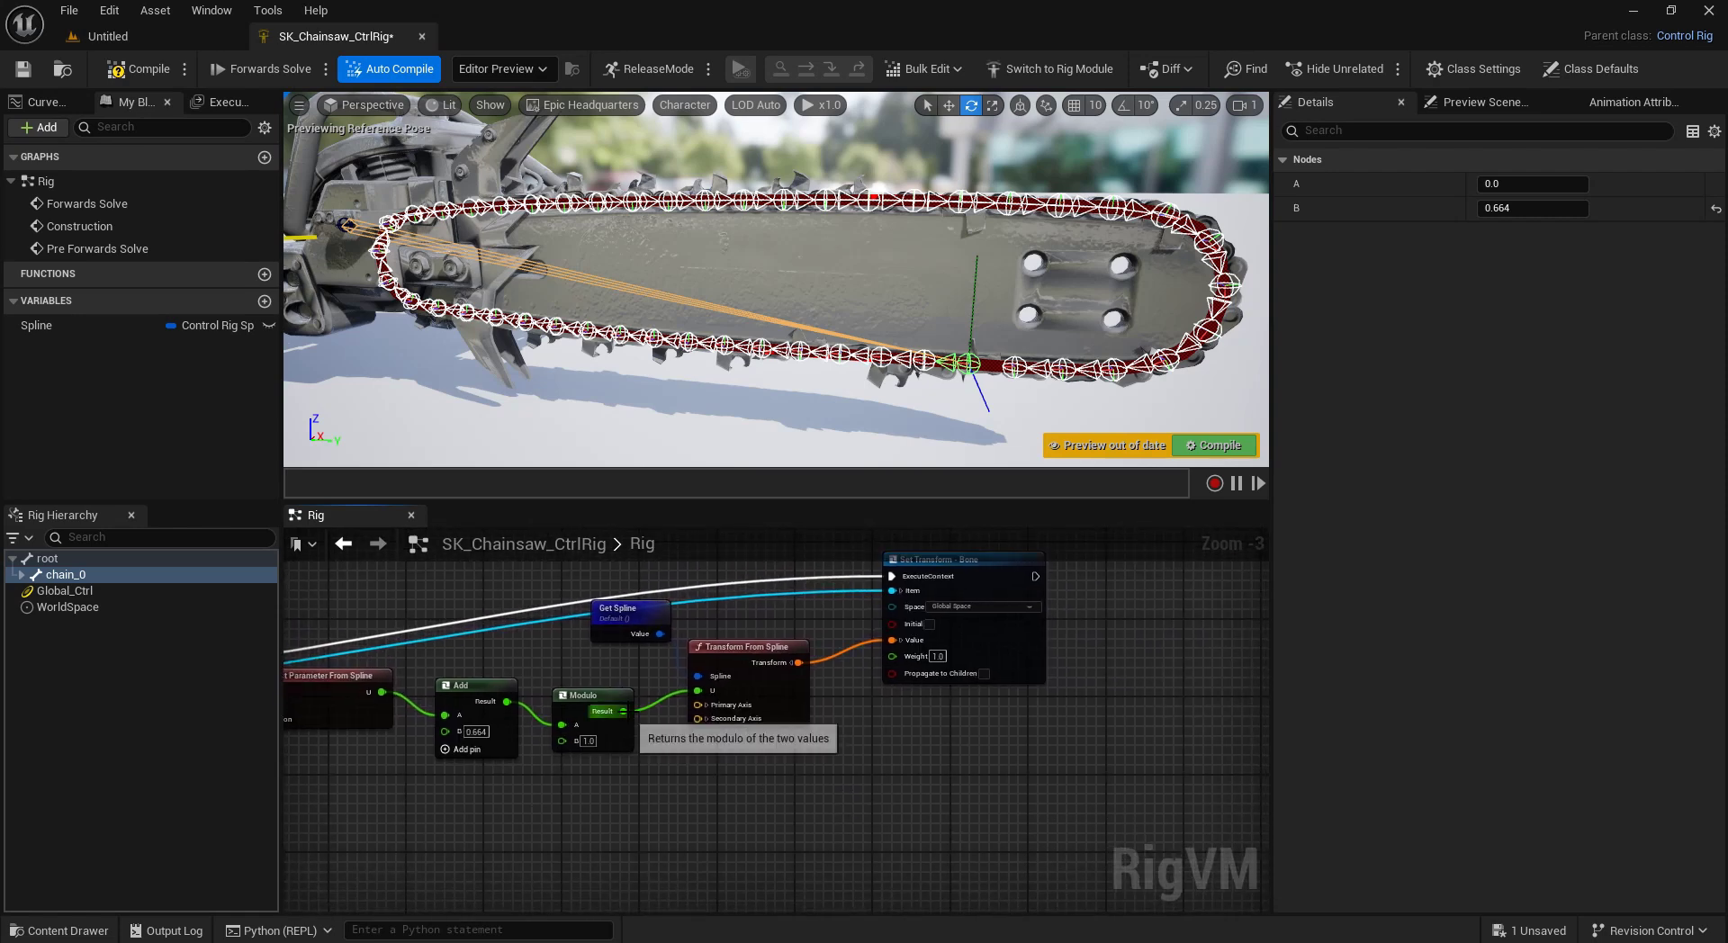
{"action": "left_click_drag", "start_coordinate": [623, 711], "coordinate": [682, 794]}
{"action": "type", "text": "p"}
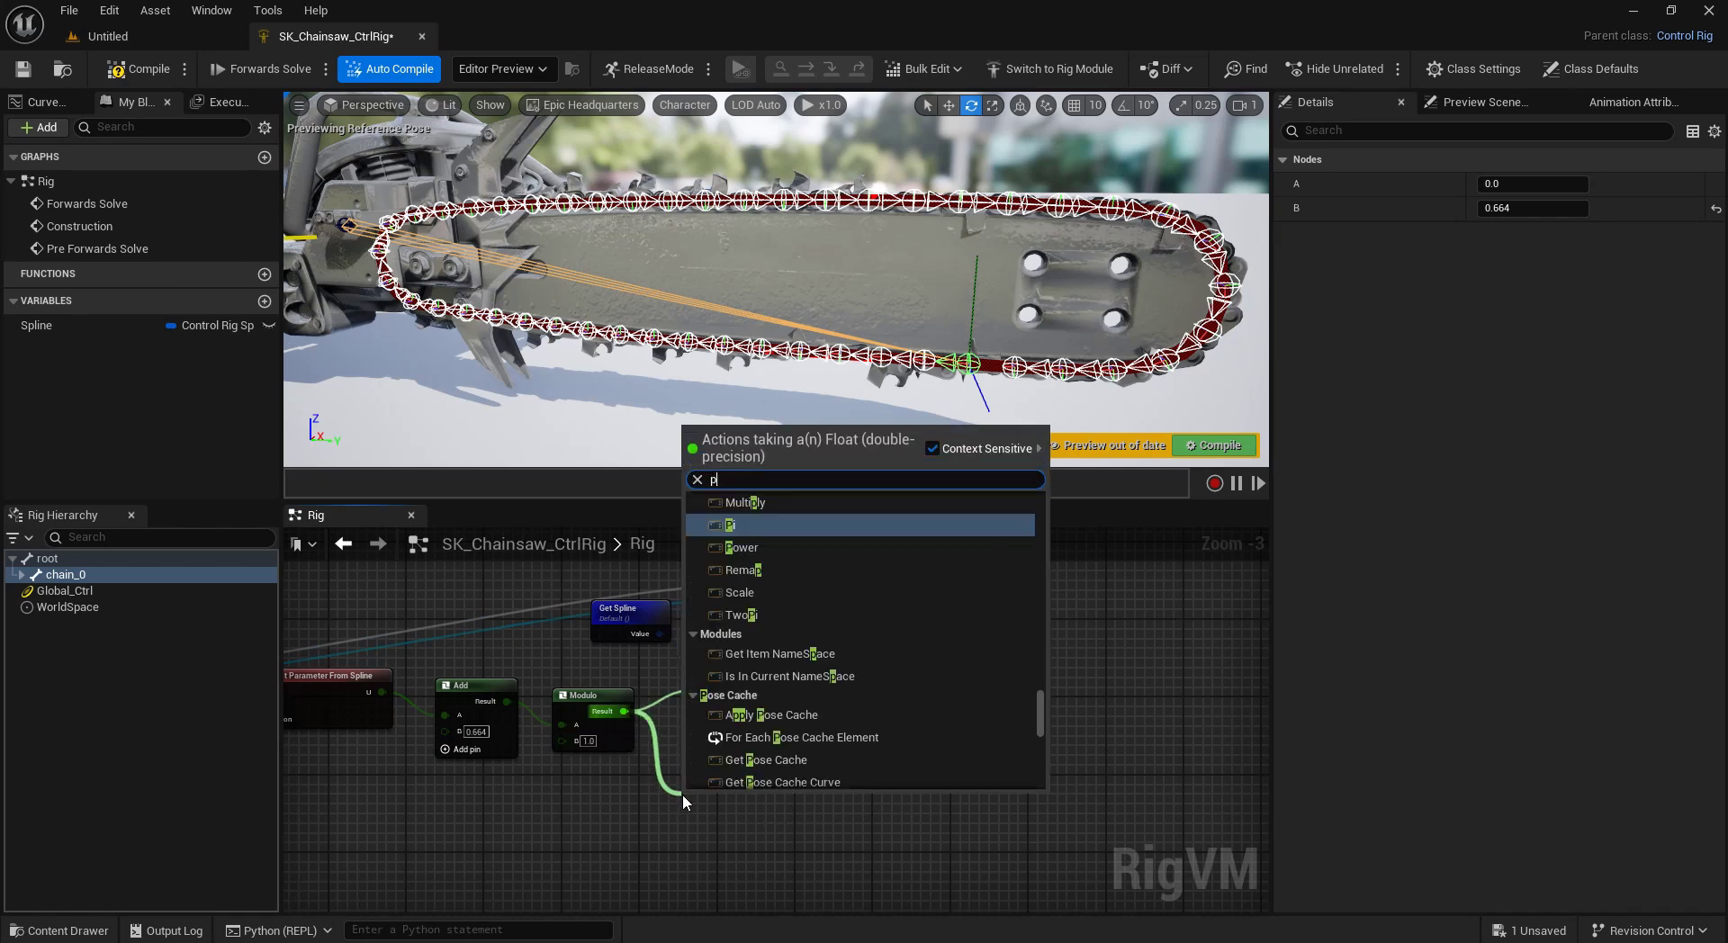
{"action": "type", "text": "osition spl"}
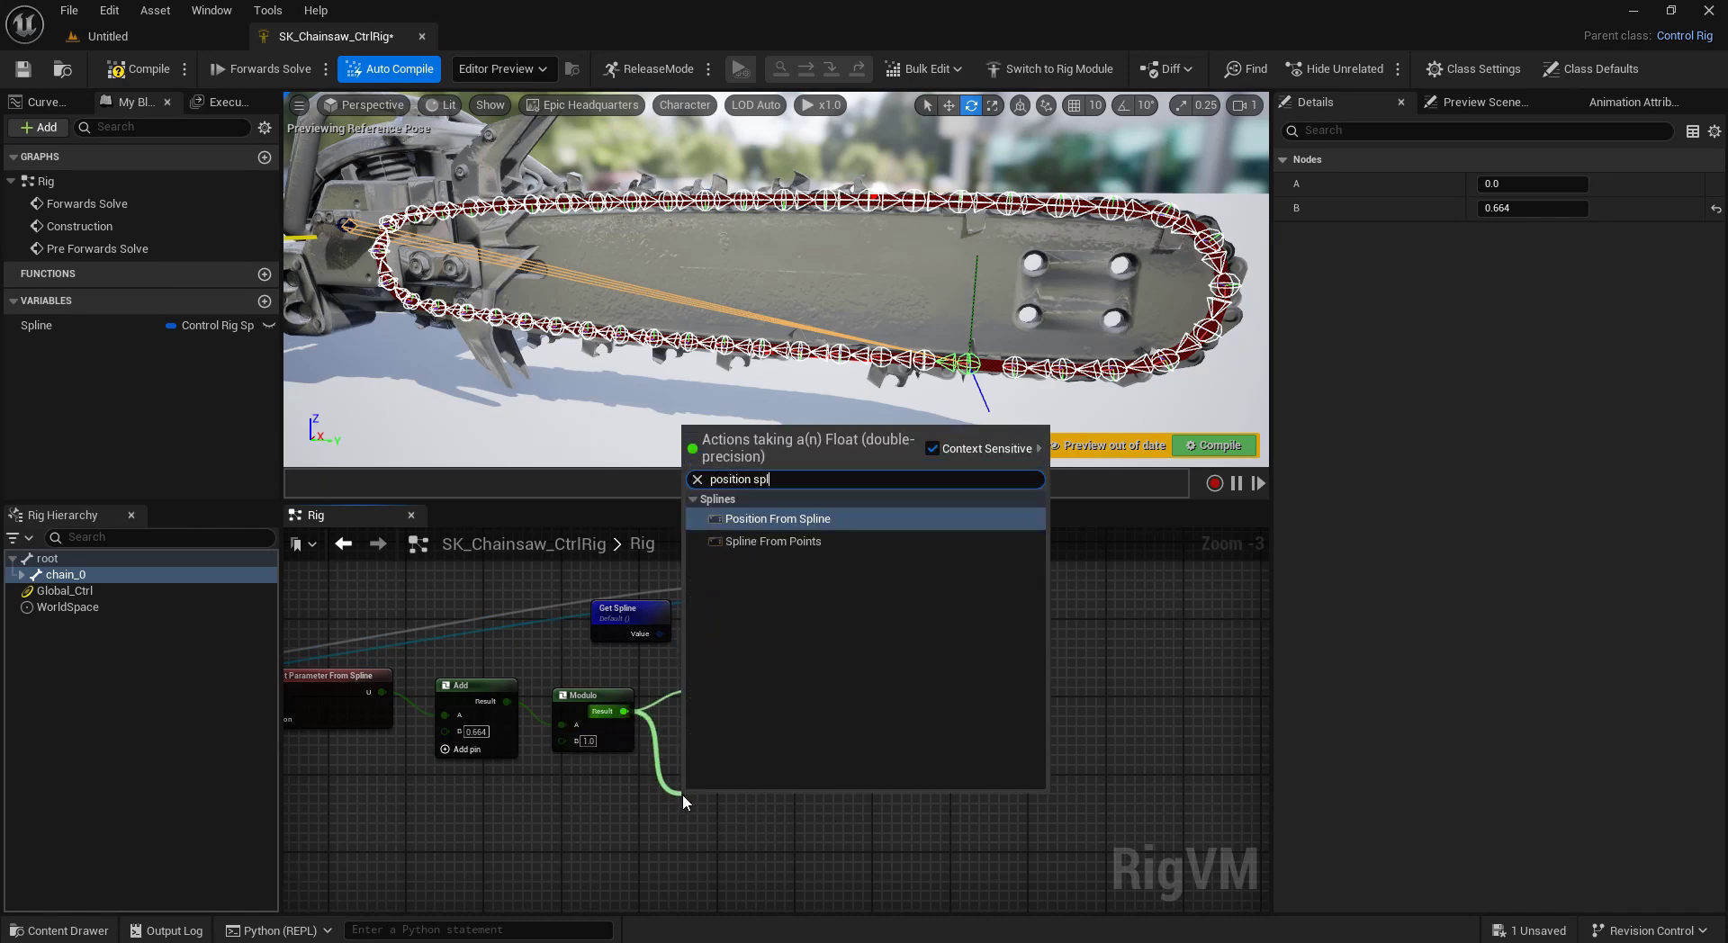
{"action": "key", "text": "Return"}
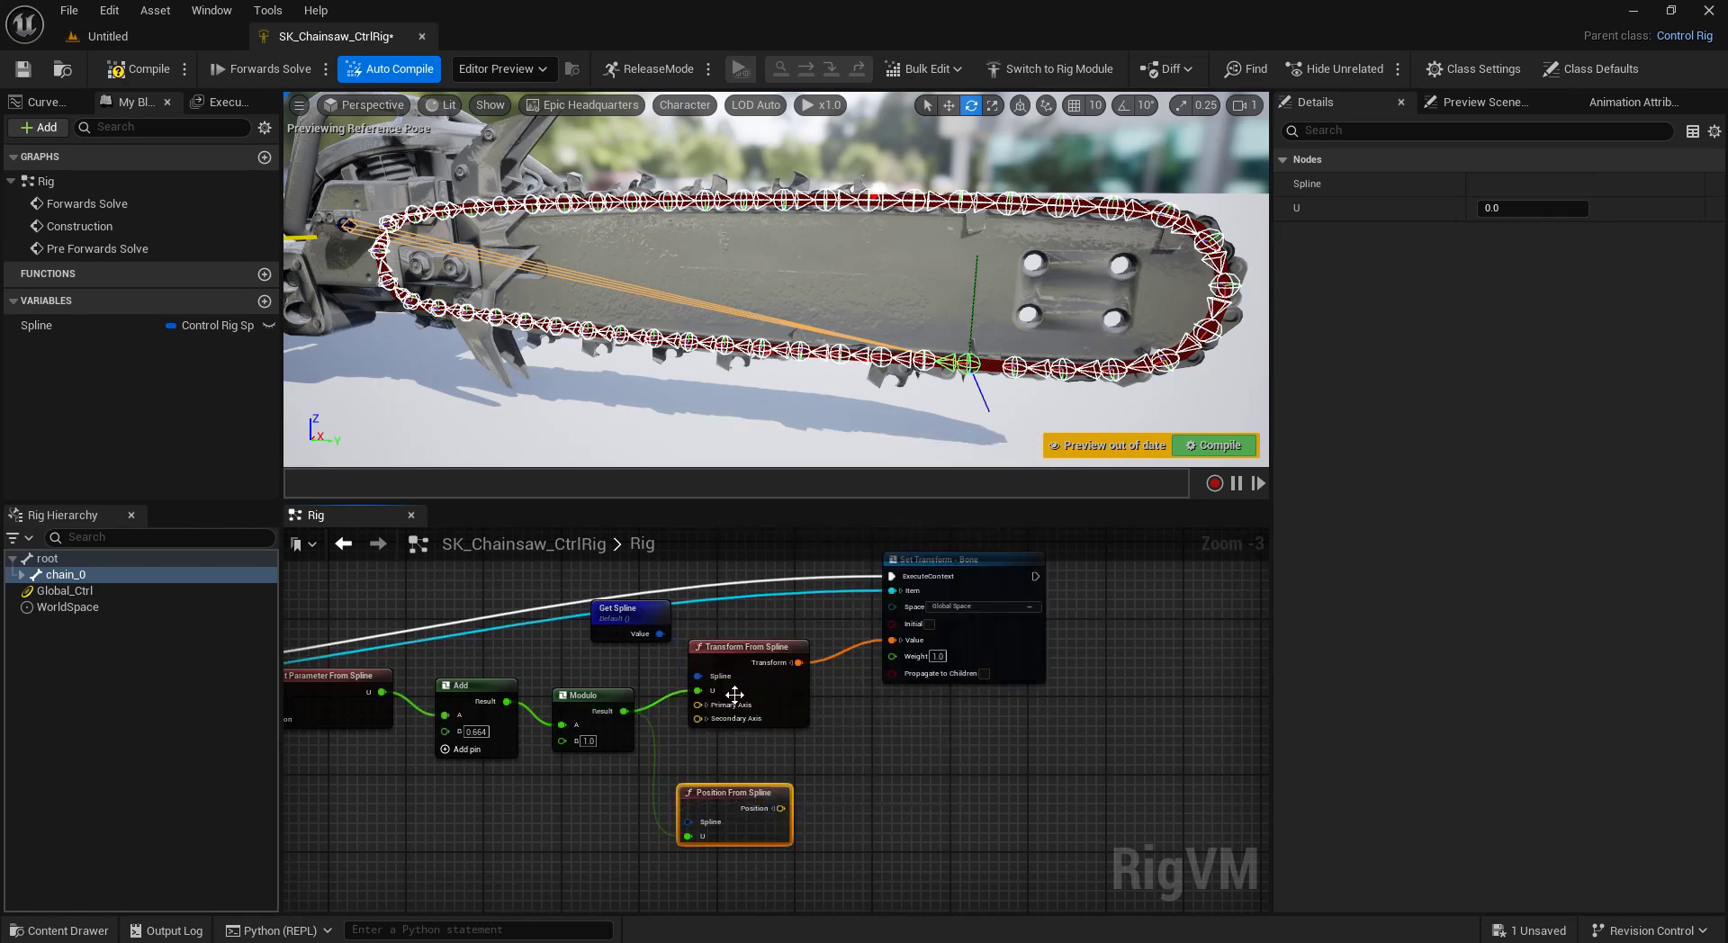
{"action": "left_click_drag", "start_coordinate": [660, 634], "coordinate": [738, 802]}
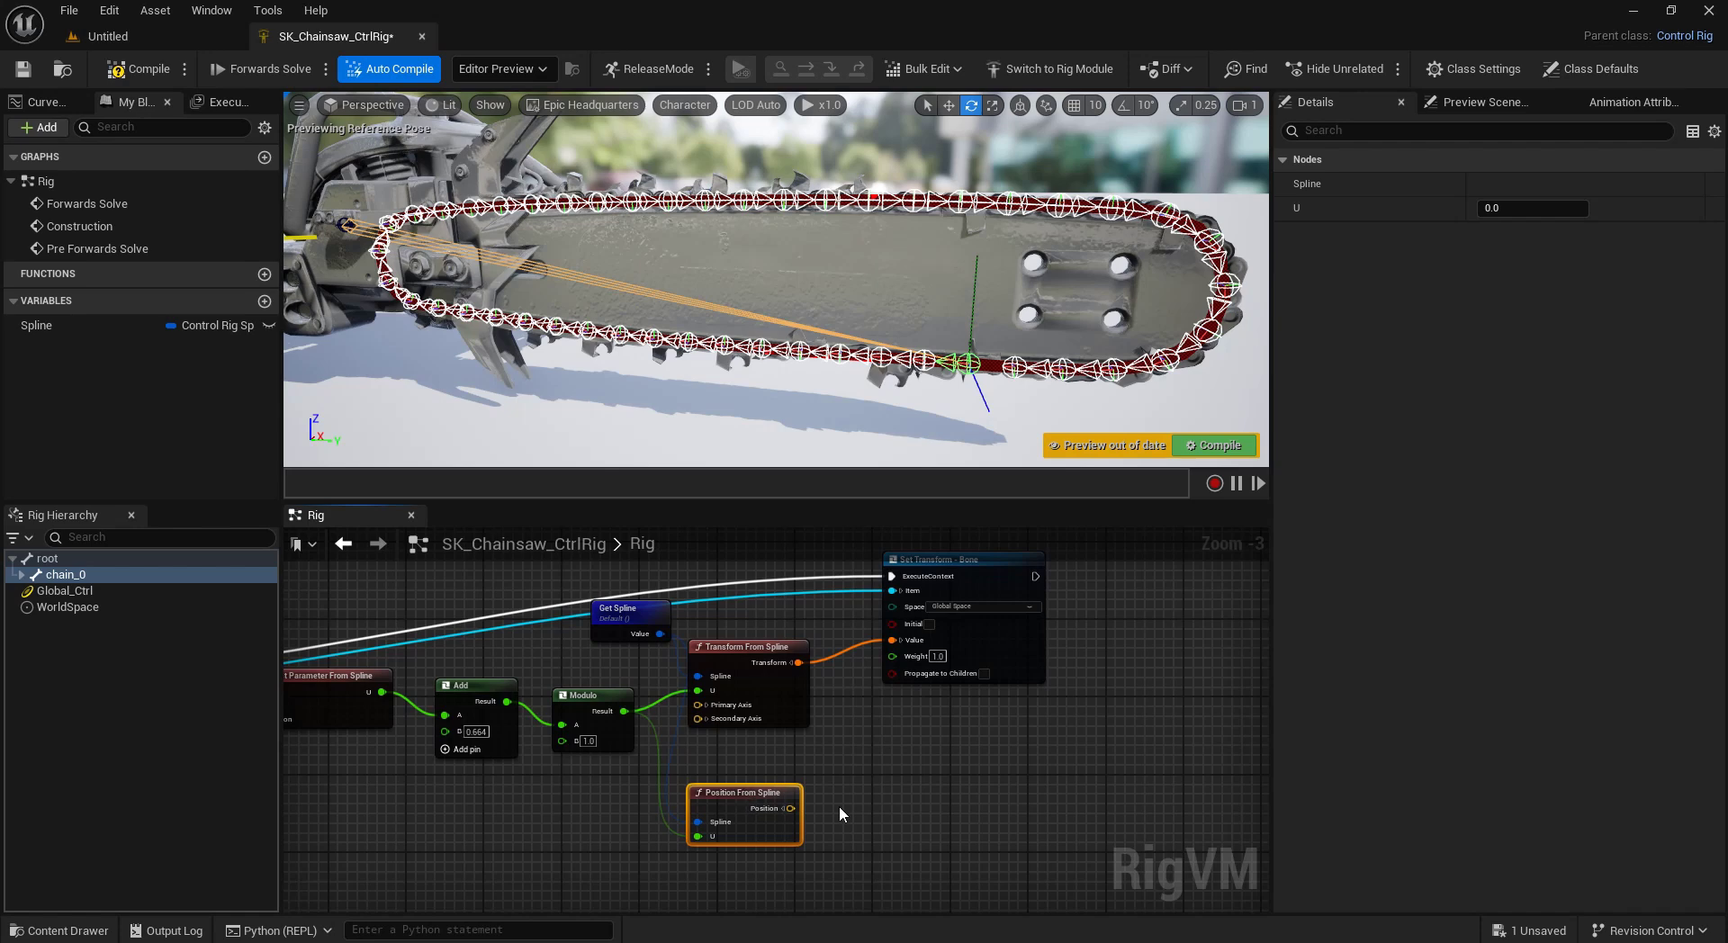
Create a From Vectors (Matrix) node with its Origin fed by Position From Spline's Position output, and align it beside that node.
{"action": "right_click_drag", "start_coordinate": [943, 823], "coordinate": [897, 725]}
{"action": "left_click_drag", "start_coordinate": [744, 710], "coordinate": [833, 720]}
{"action": "type", "text": "matrix"}
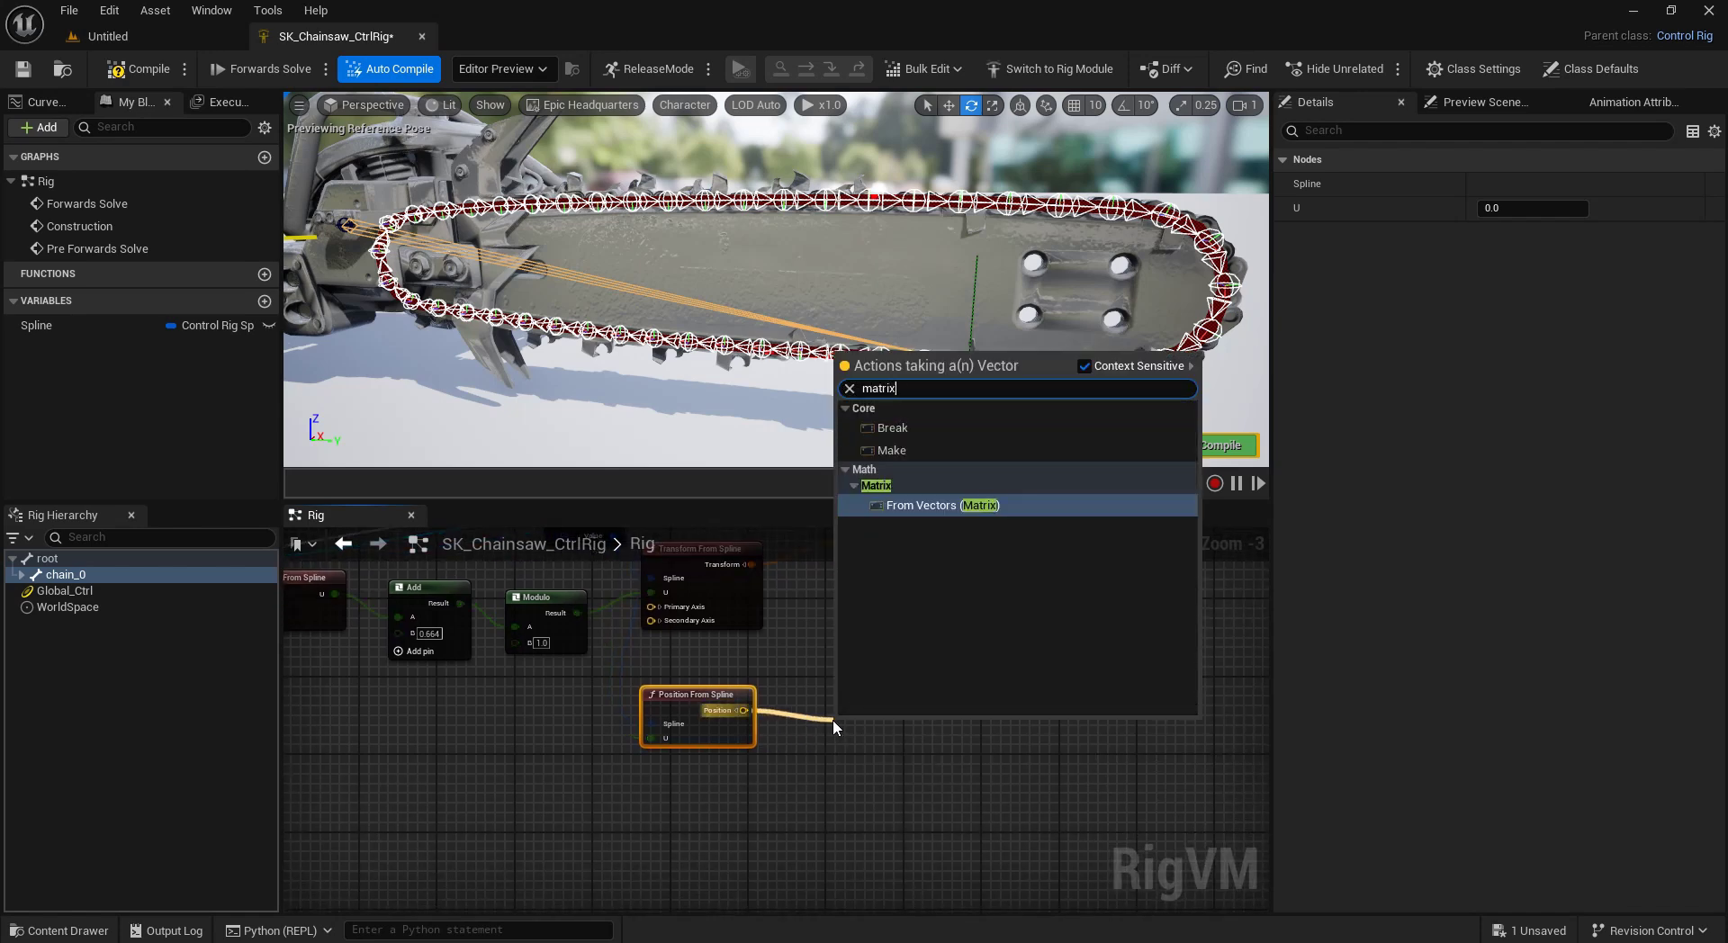
{"action": "key", "text": "Return"}
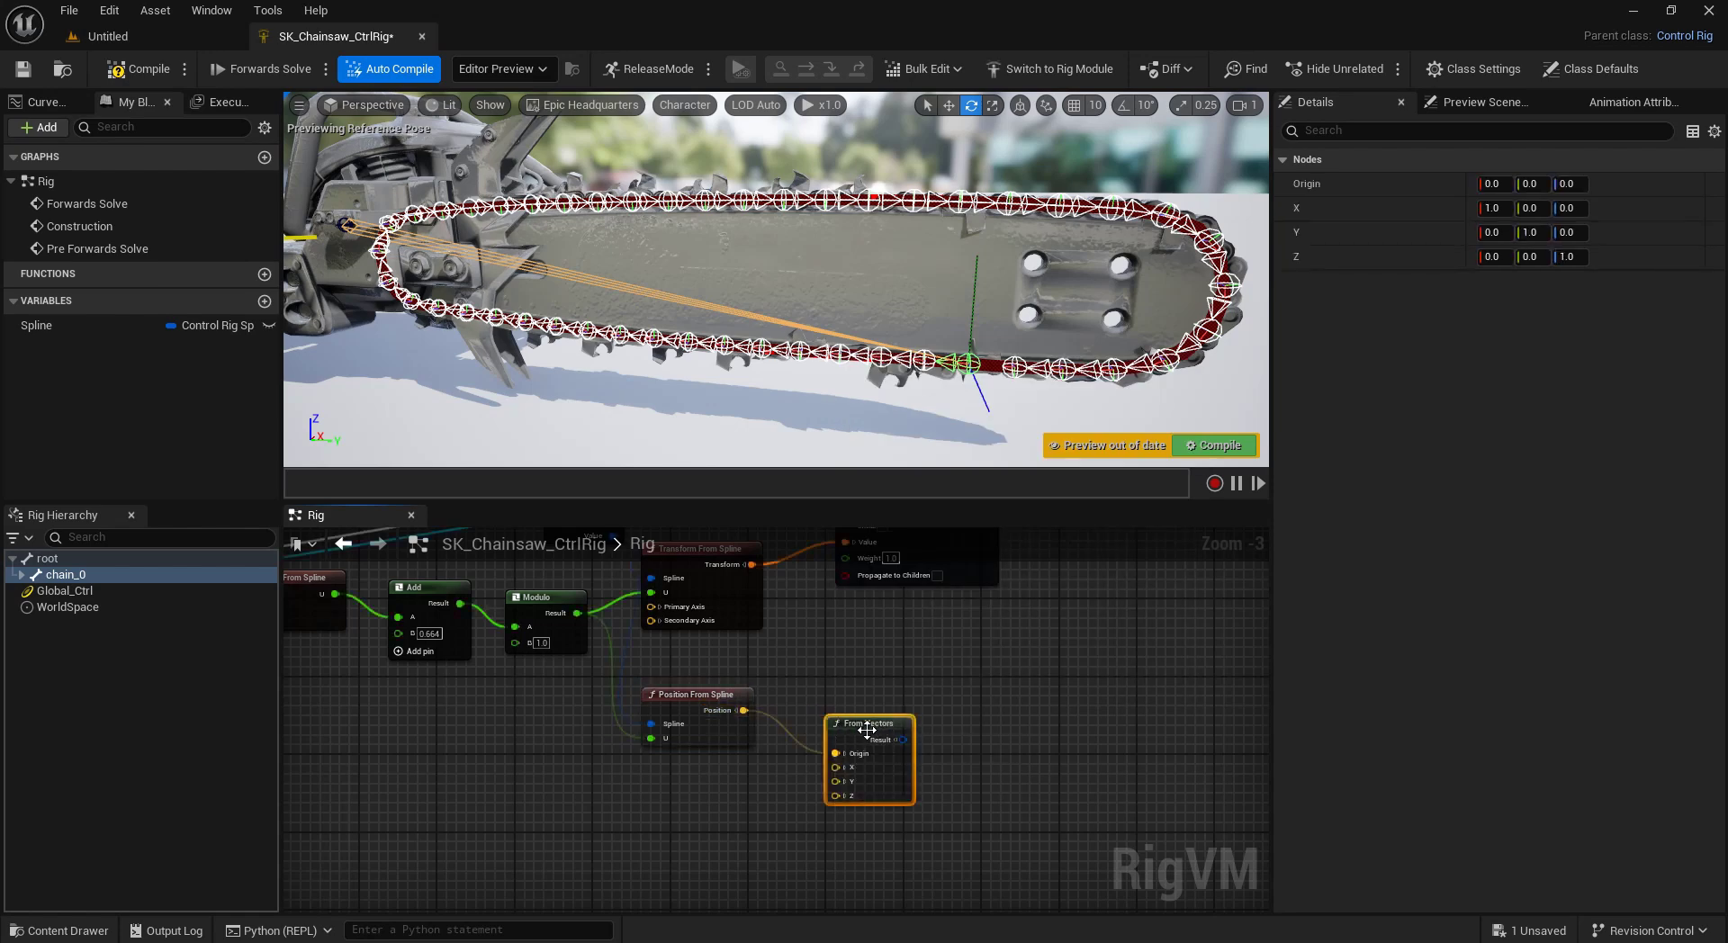
{"action": "left_click_drag", "start_coordinate": [866, 730], "coordinate": [861, 704]}
Add a Make Vector node below Position From Spline and set its X value to -1.
{"action": "left_click", "coordinate": [696, 802]}
{"action": "scroll", "coordinate": [704, 786], "scroll_direction": "up", "scroll_amount": 1}
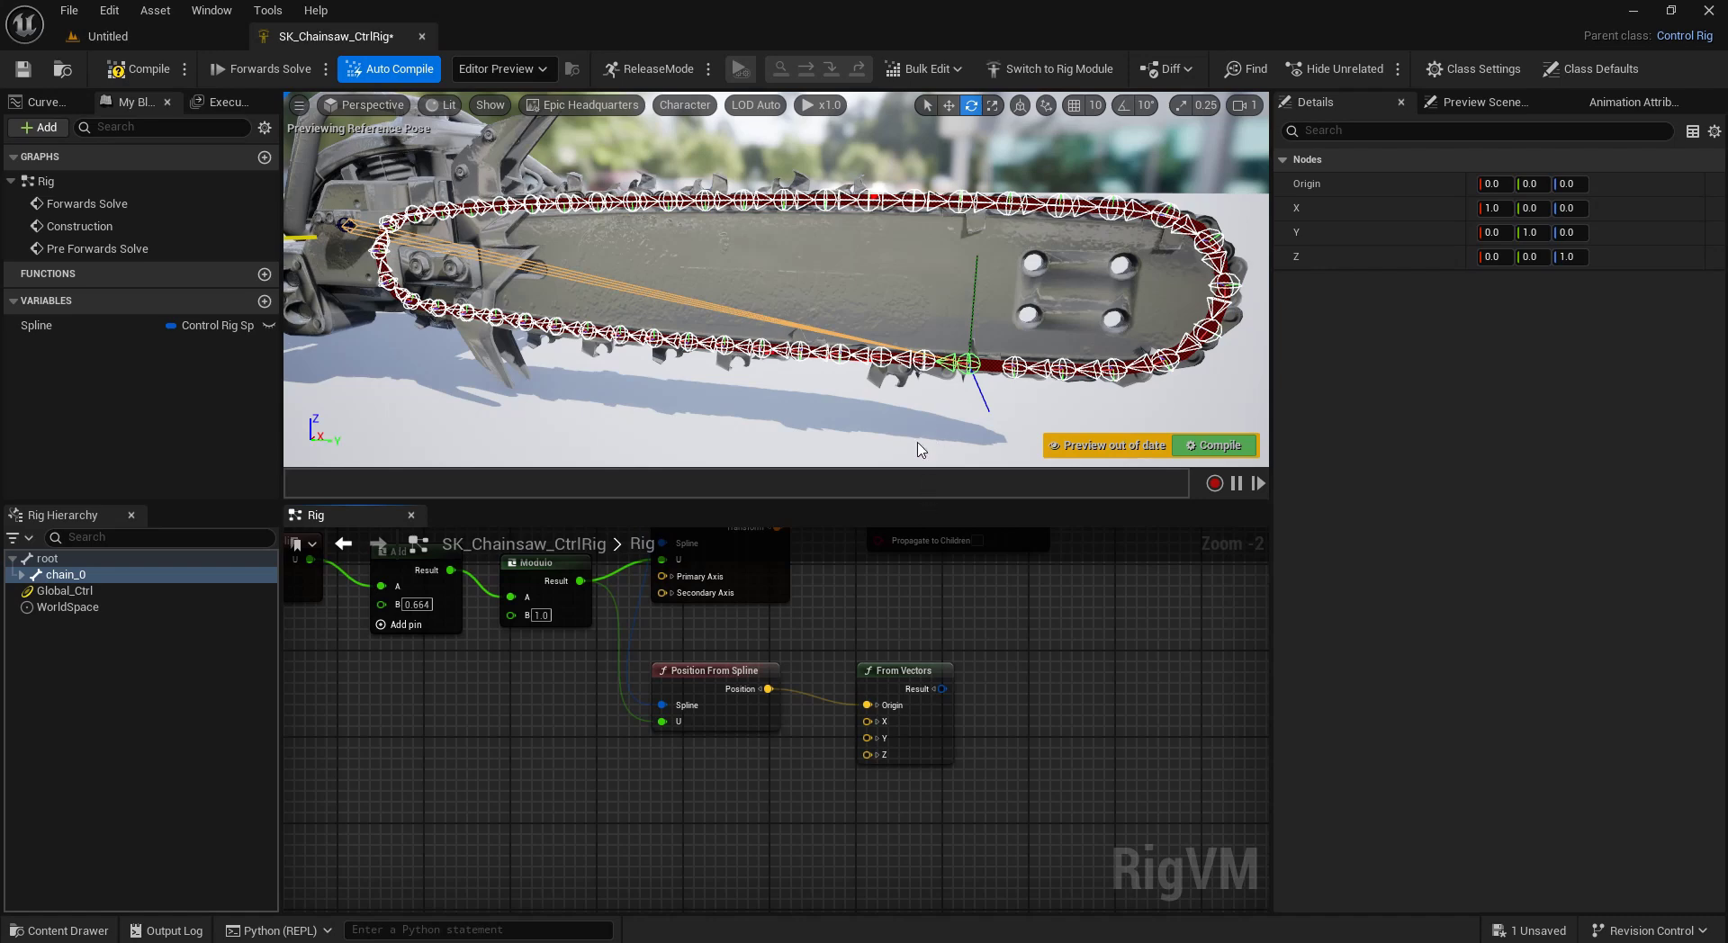
{"action": "right_click", "coordinate": [680, 784]}
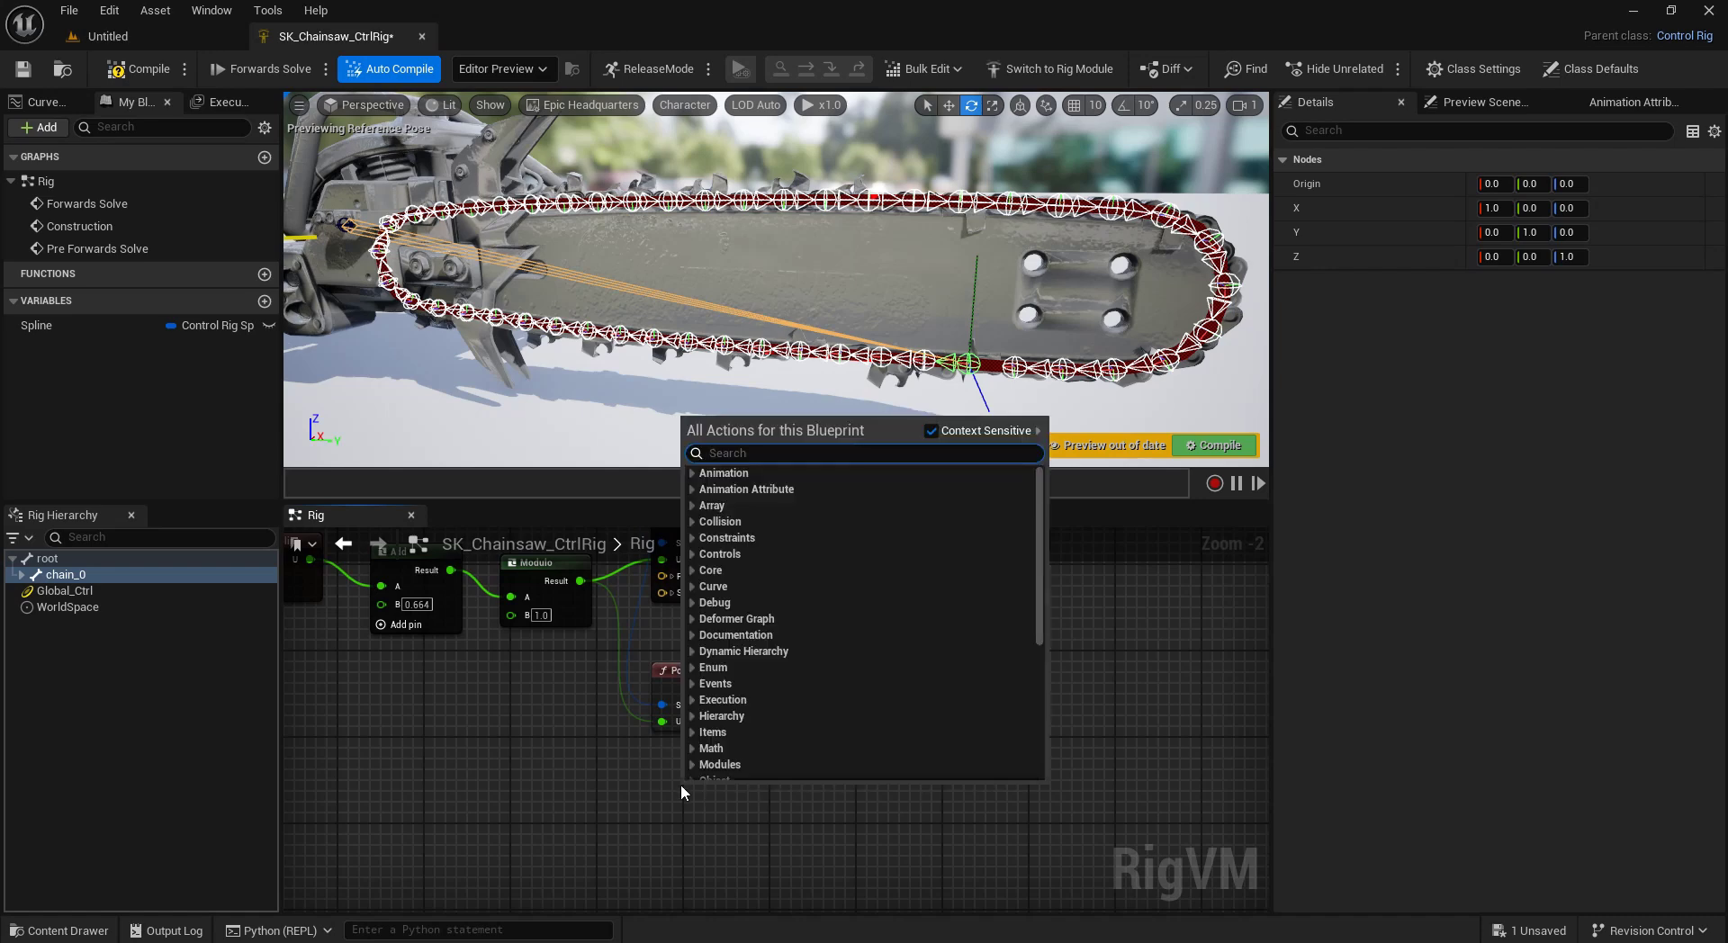
{"action": "type", "text": "vecot"}
{"action": "key", "text": "BackSpace"}
{"action": "key", "text": "BackSpace"}
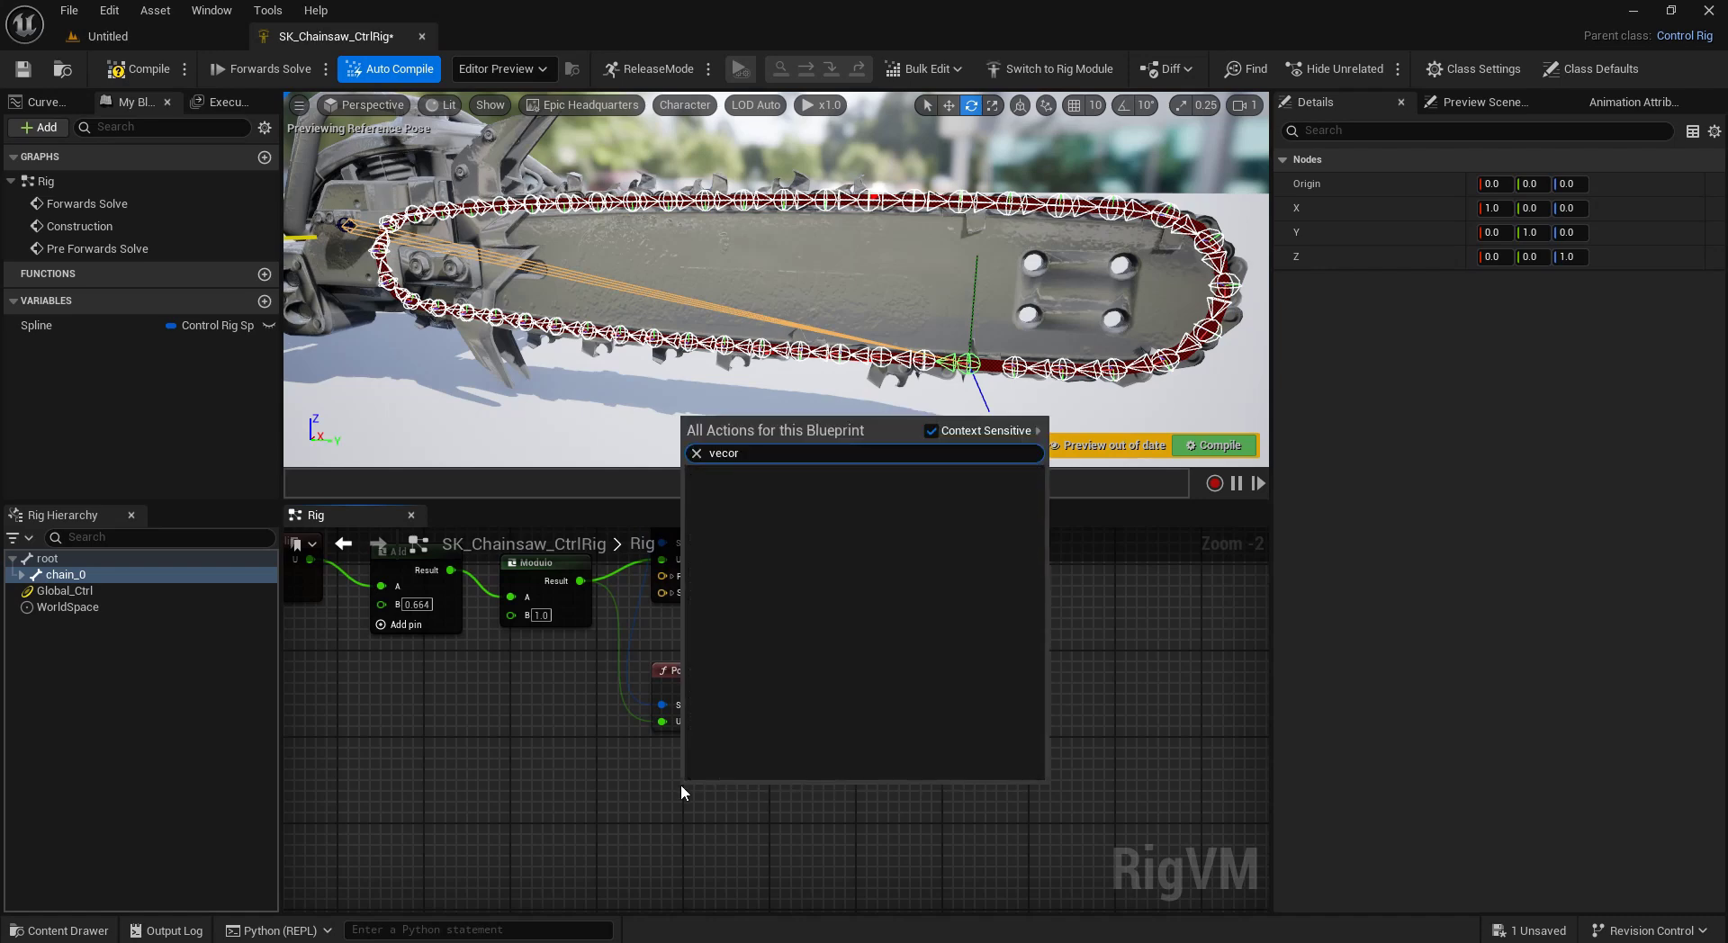
{"action": "type", "text": "tor"}
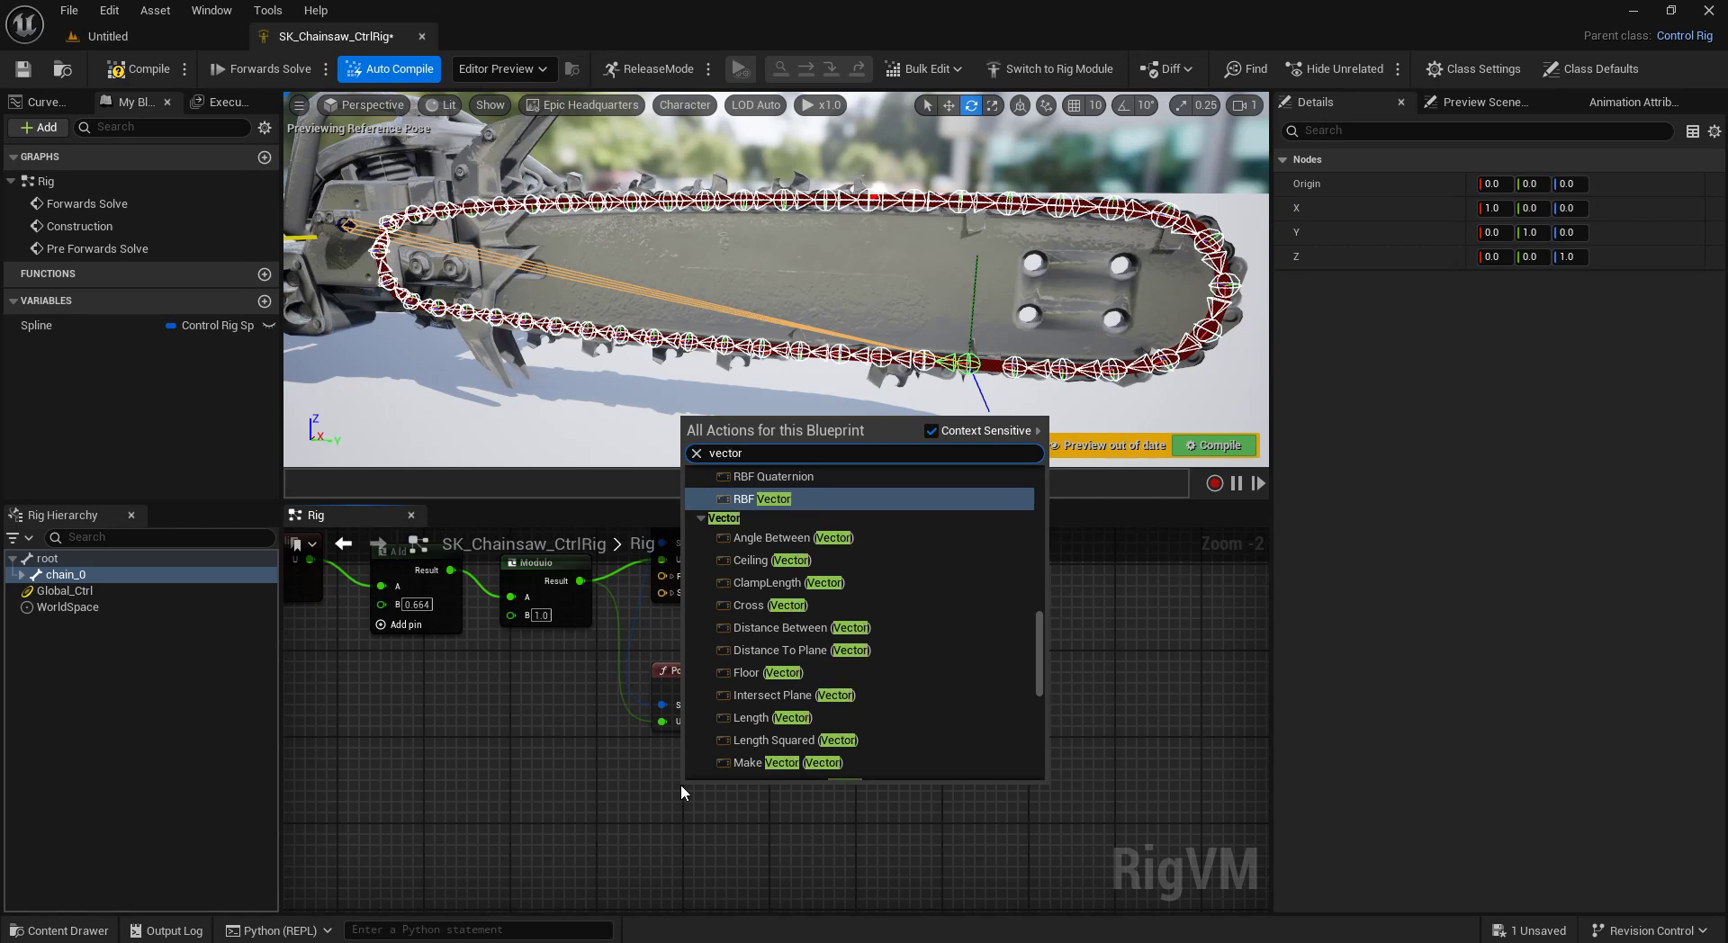
{"action": "left_click", "coordinate": [806, 762]}
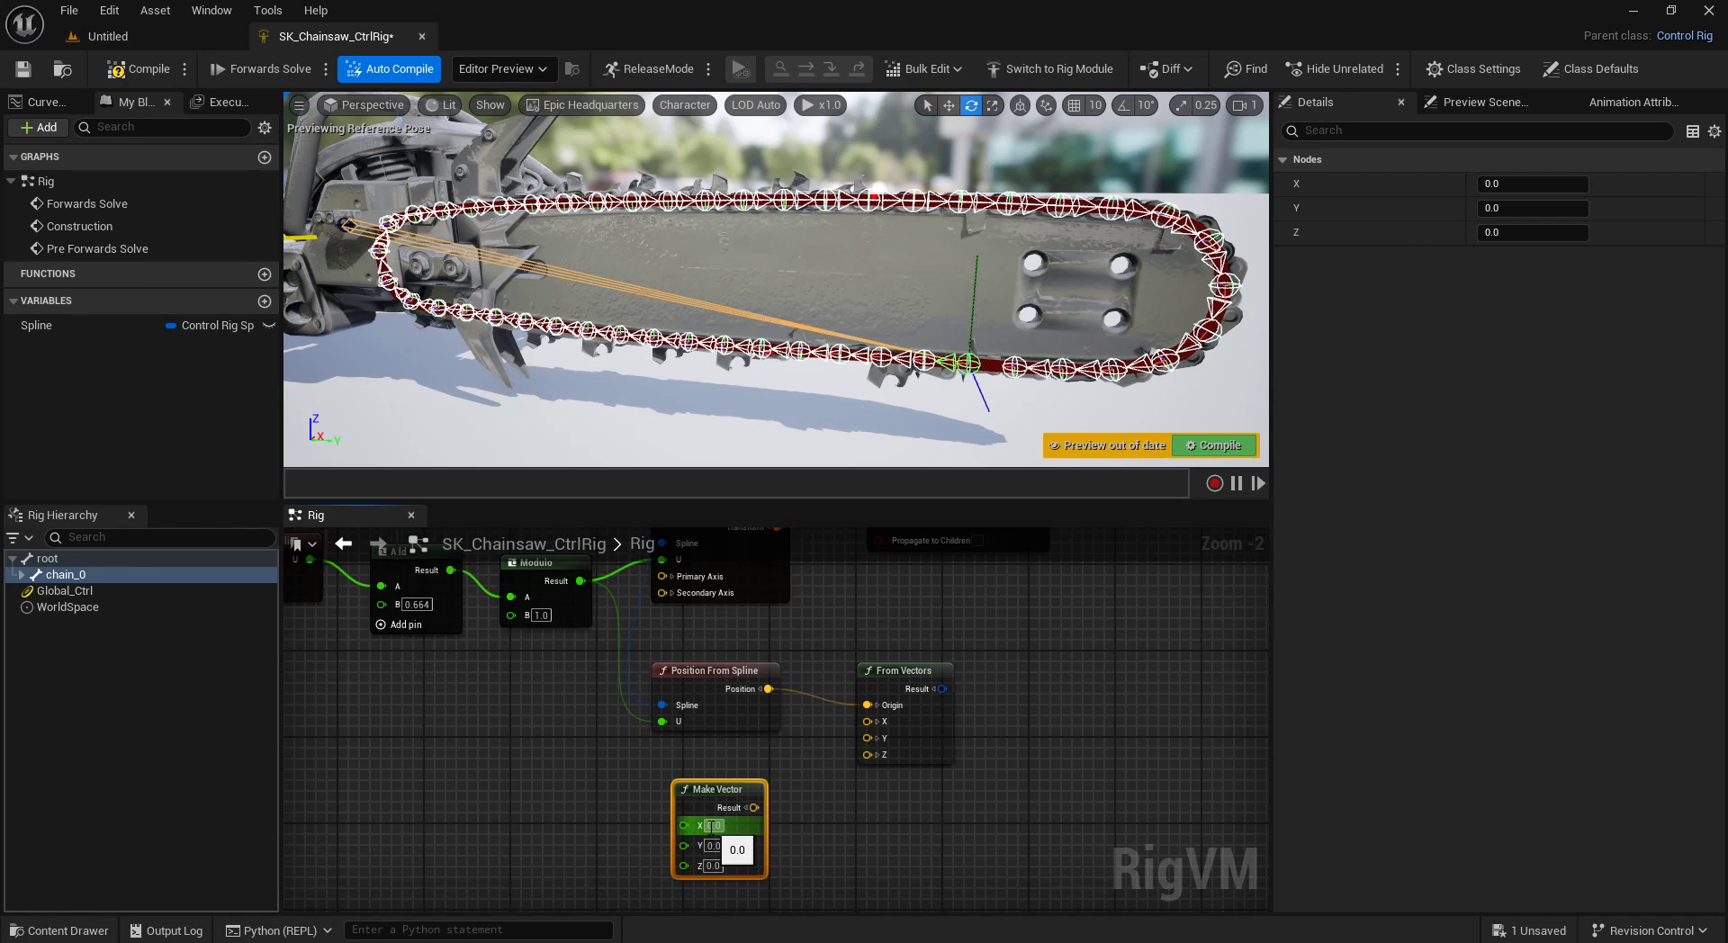
{"action": "type", "text": "-1"}
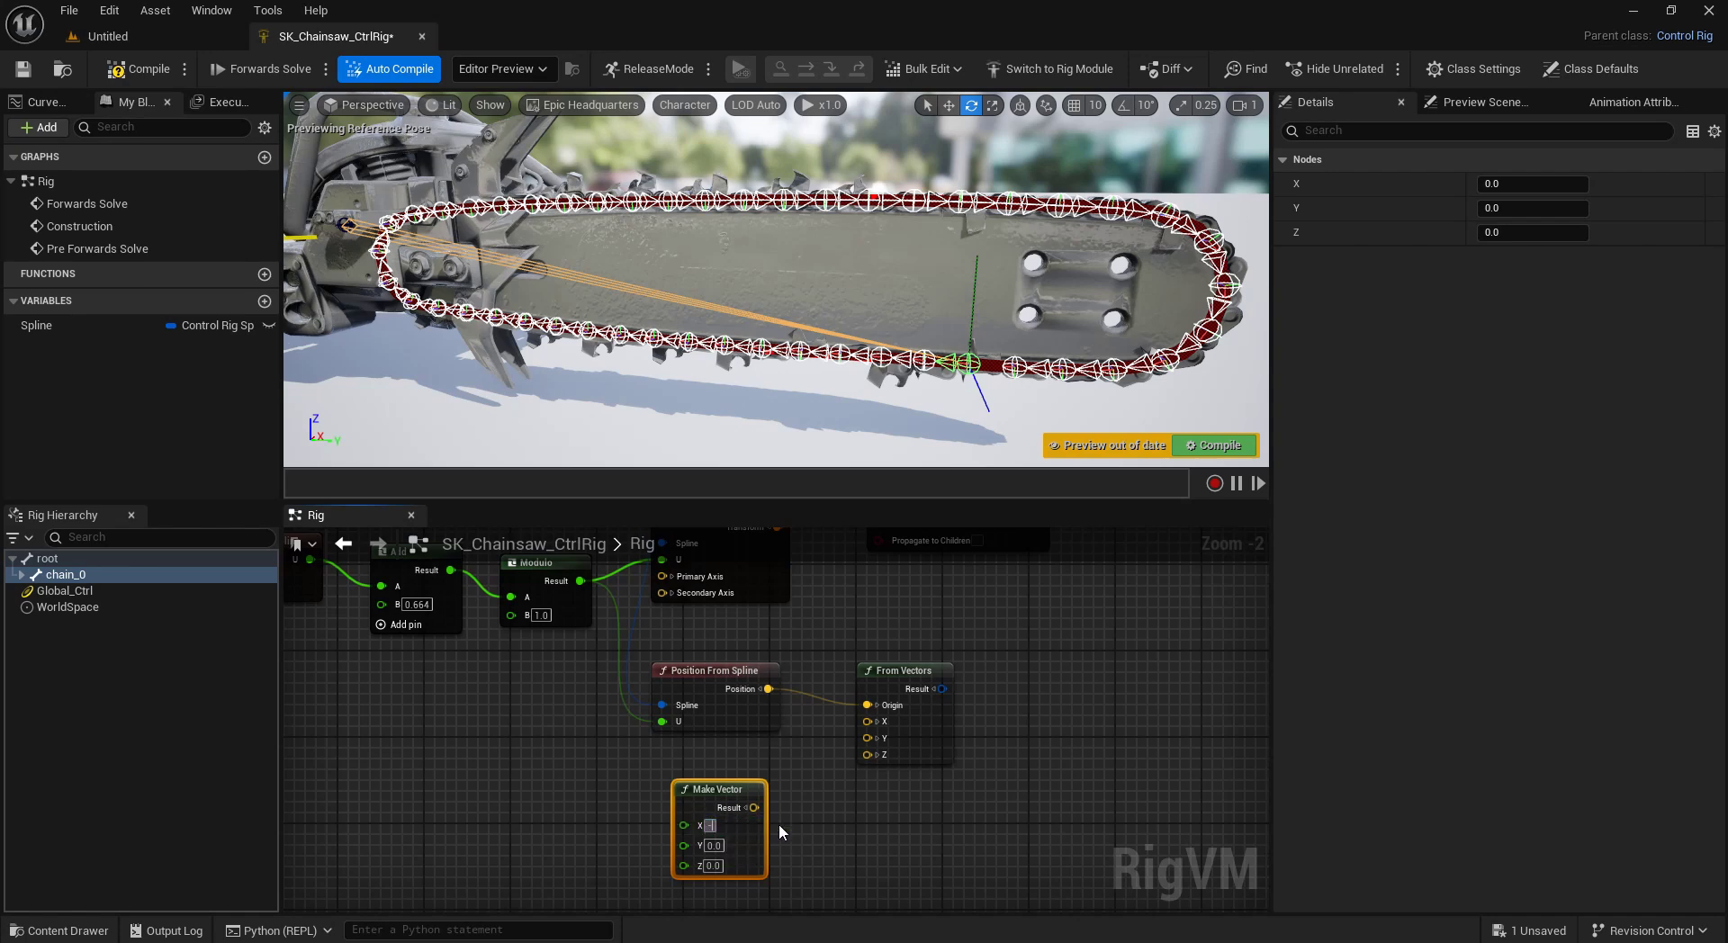
{"action": "key", "text": "Return"}
{"action": "left_click", "coordinate": [819, 803]}
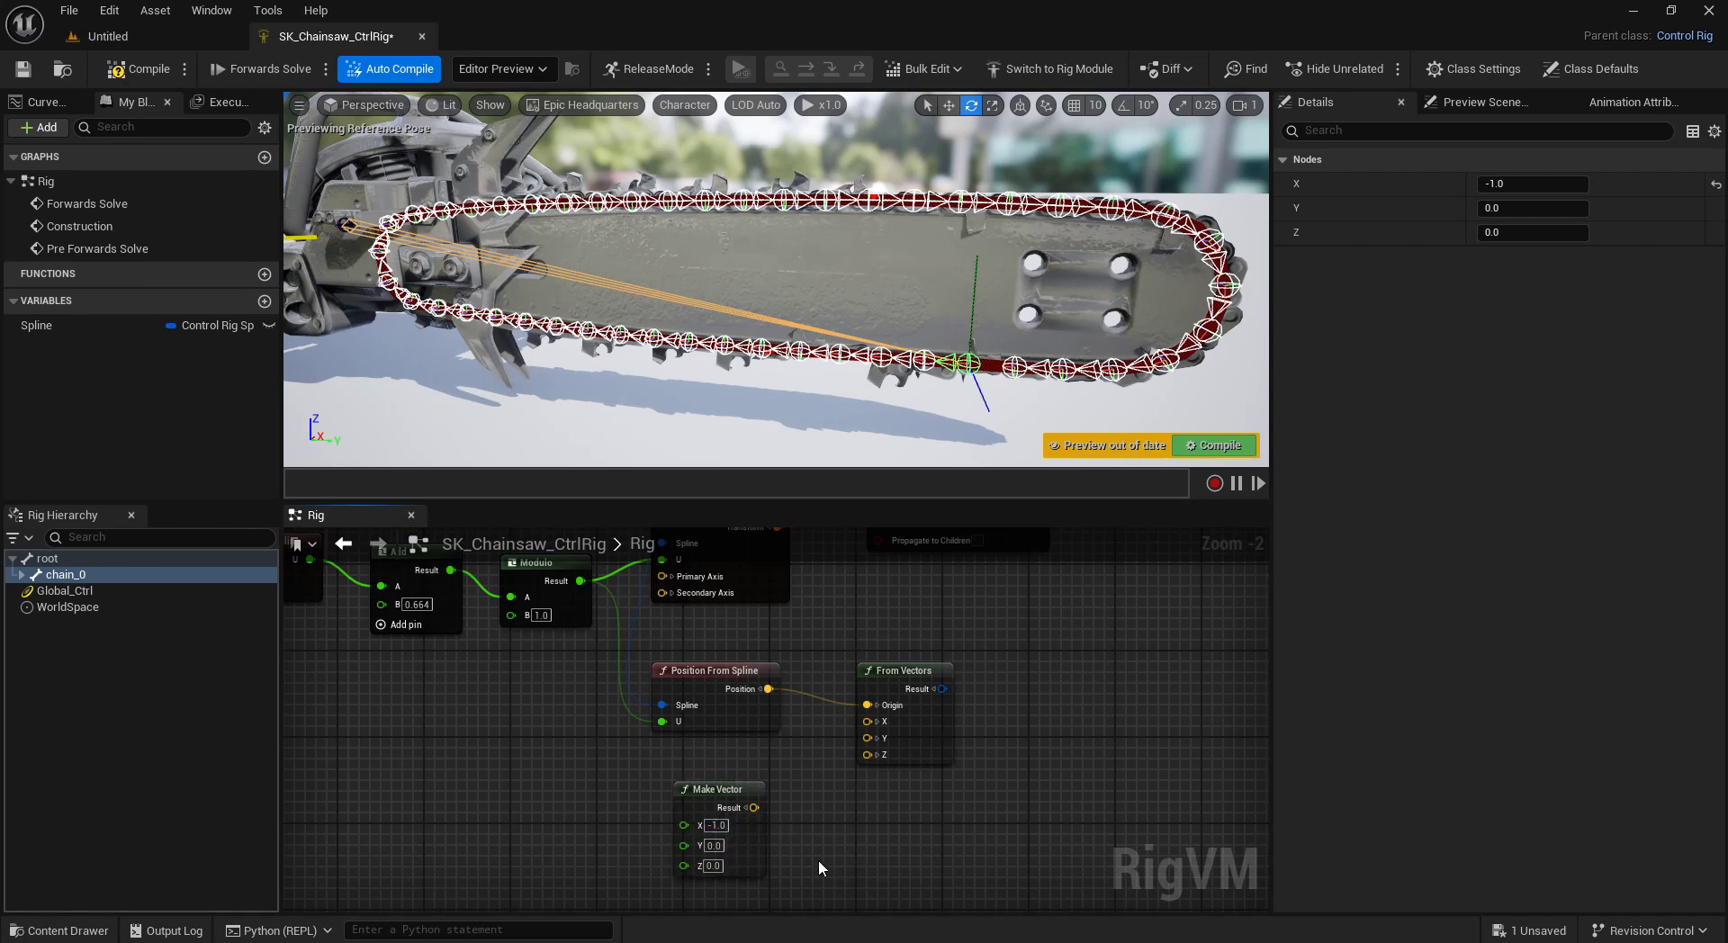
Connect the Make Vector result to From Vectors' Z input and spread the two nodes apart to make room.
{"action": "right_click_drag", "start_coordinate": [808, 832], "coordinate": [716, 808]}
{"action": "left_click", "coordinate": [656, 784]}
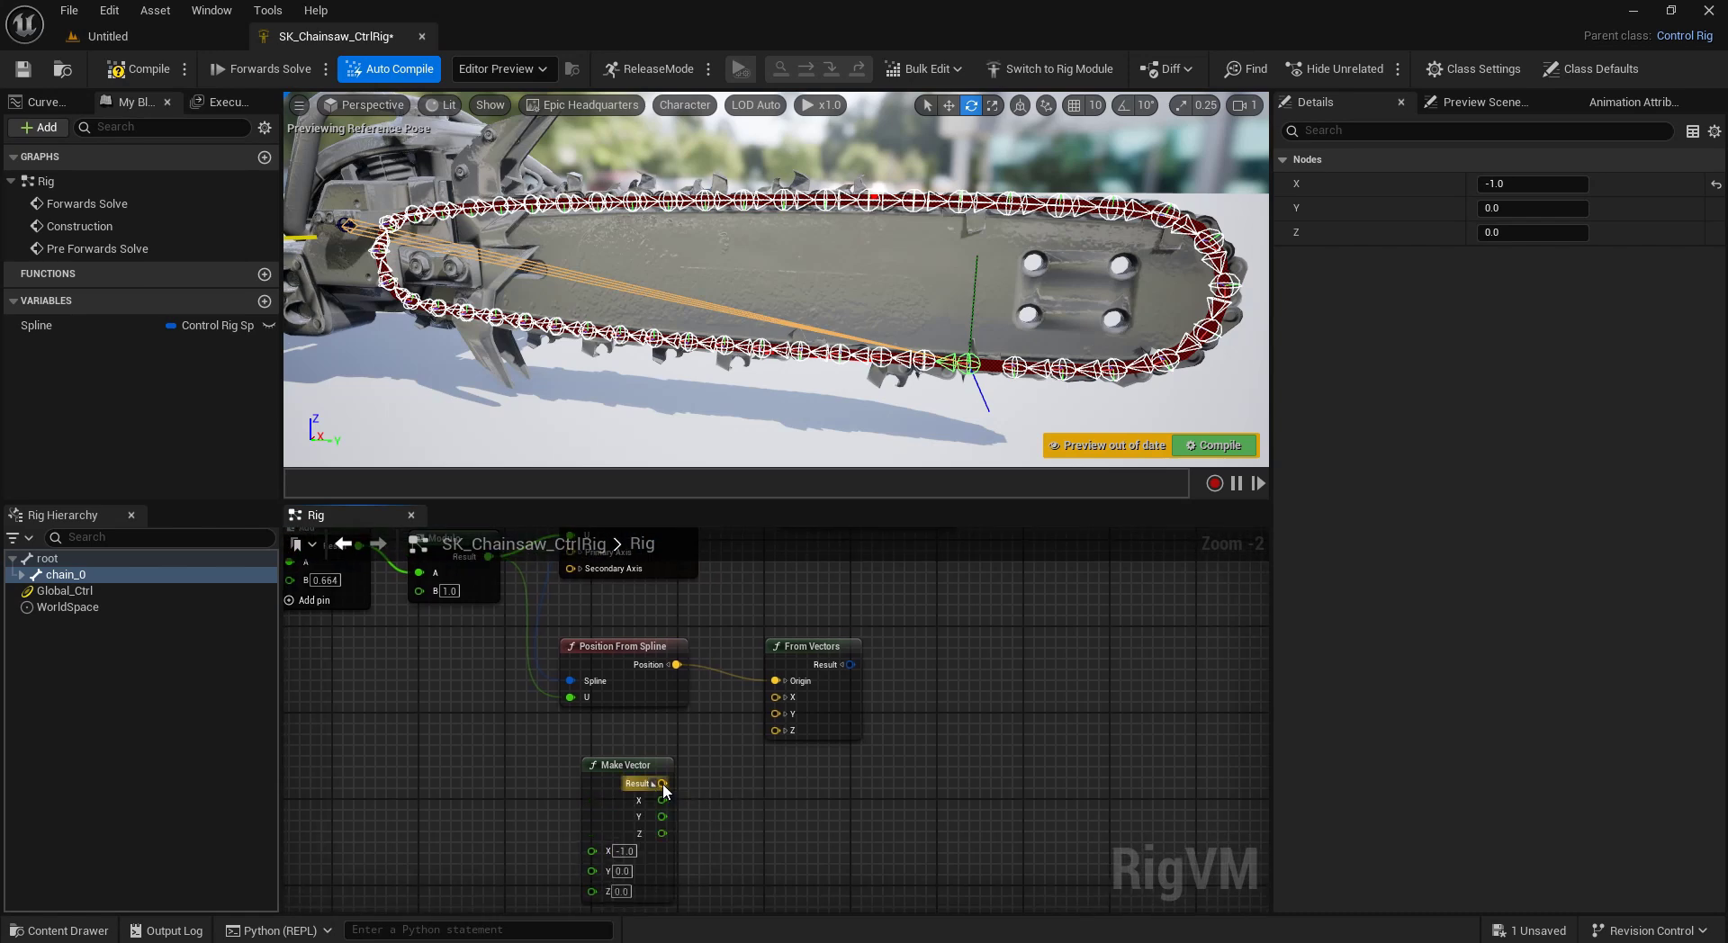
{"action": "left_click", "coordinate": [659, 783]}
{"action": "left_click_drag", "start_coordinate": [663, 783], "coordinate": [783, 730]}
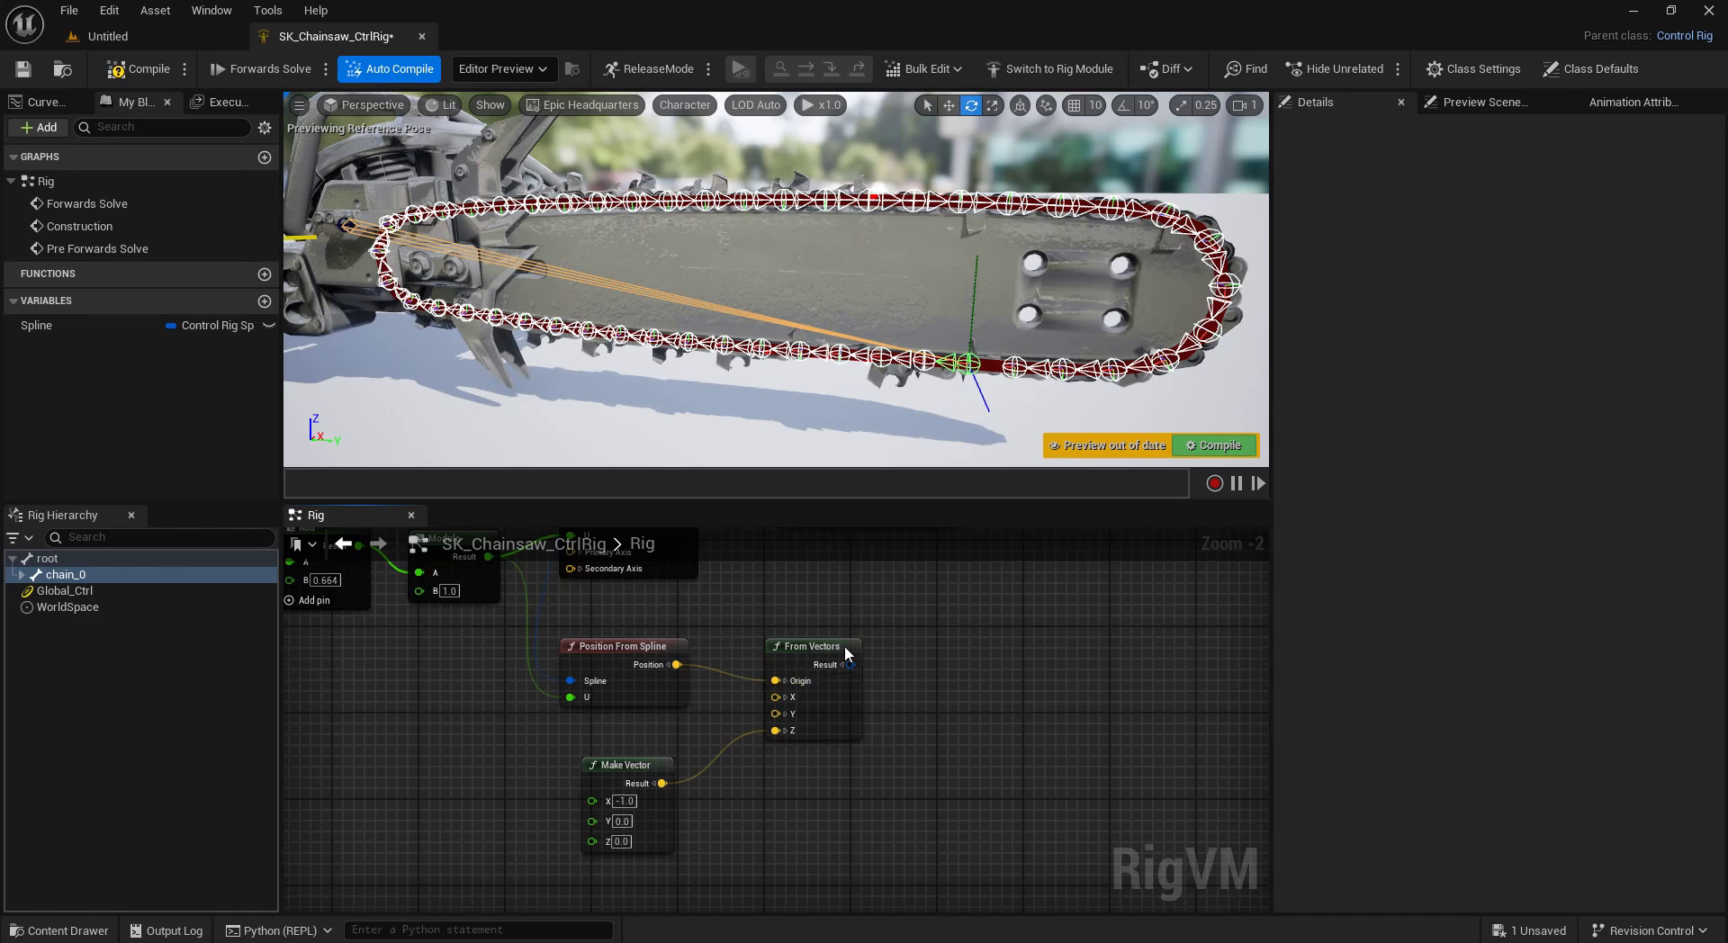
{"action": "left_click_drag", "start_coordinate": [846, 650], "coordinate": [881, 647]}
{"action": "left_click", "coordinate": [826, 813]}
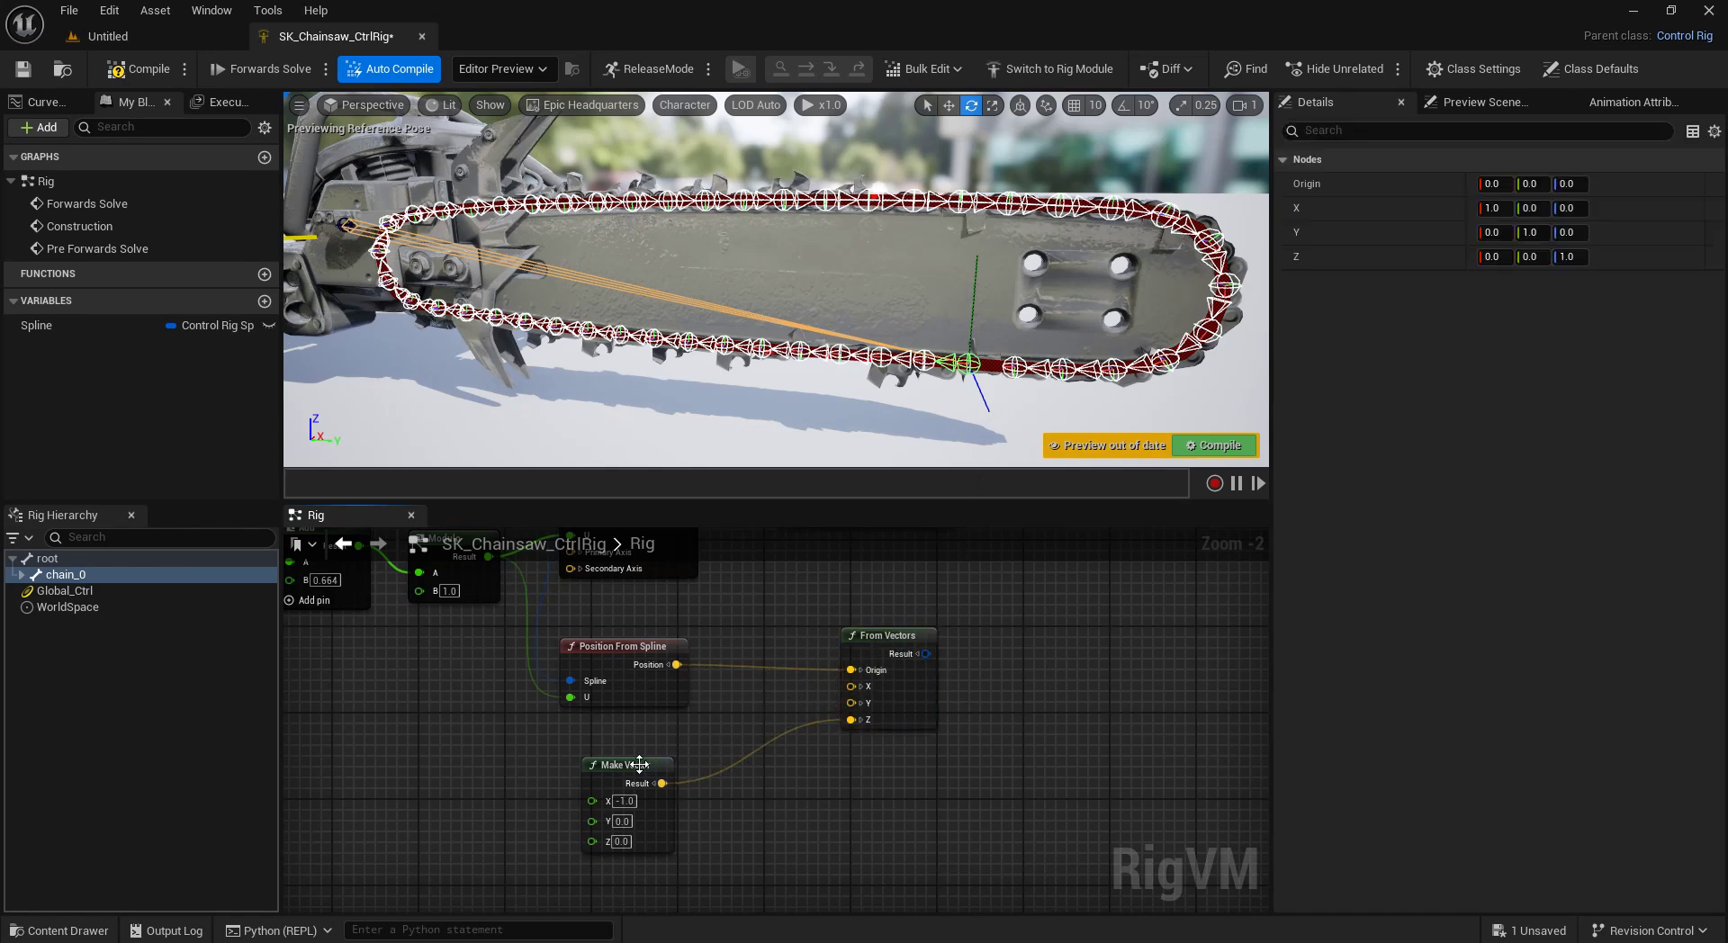
{"action": "left_click_drag", "start_coordinate": [639, 764], "coordinate": [650, 829]}
Add a Tangent From Spline node with its U fed by the Modulo result, placed between Position From Spline and Make Vector.
{"action": "right_click_drag", "start_coordinate": [493, 585], "coordinate": [493, 634]}
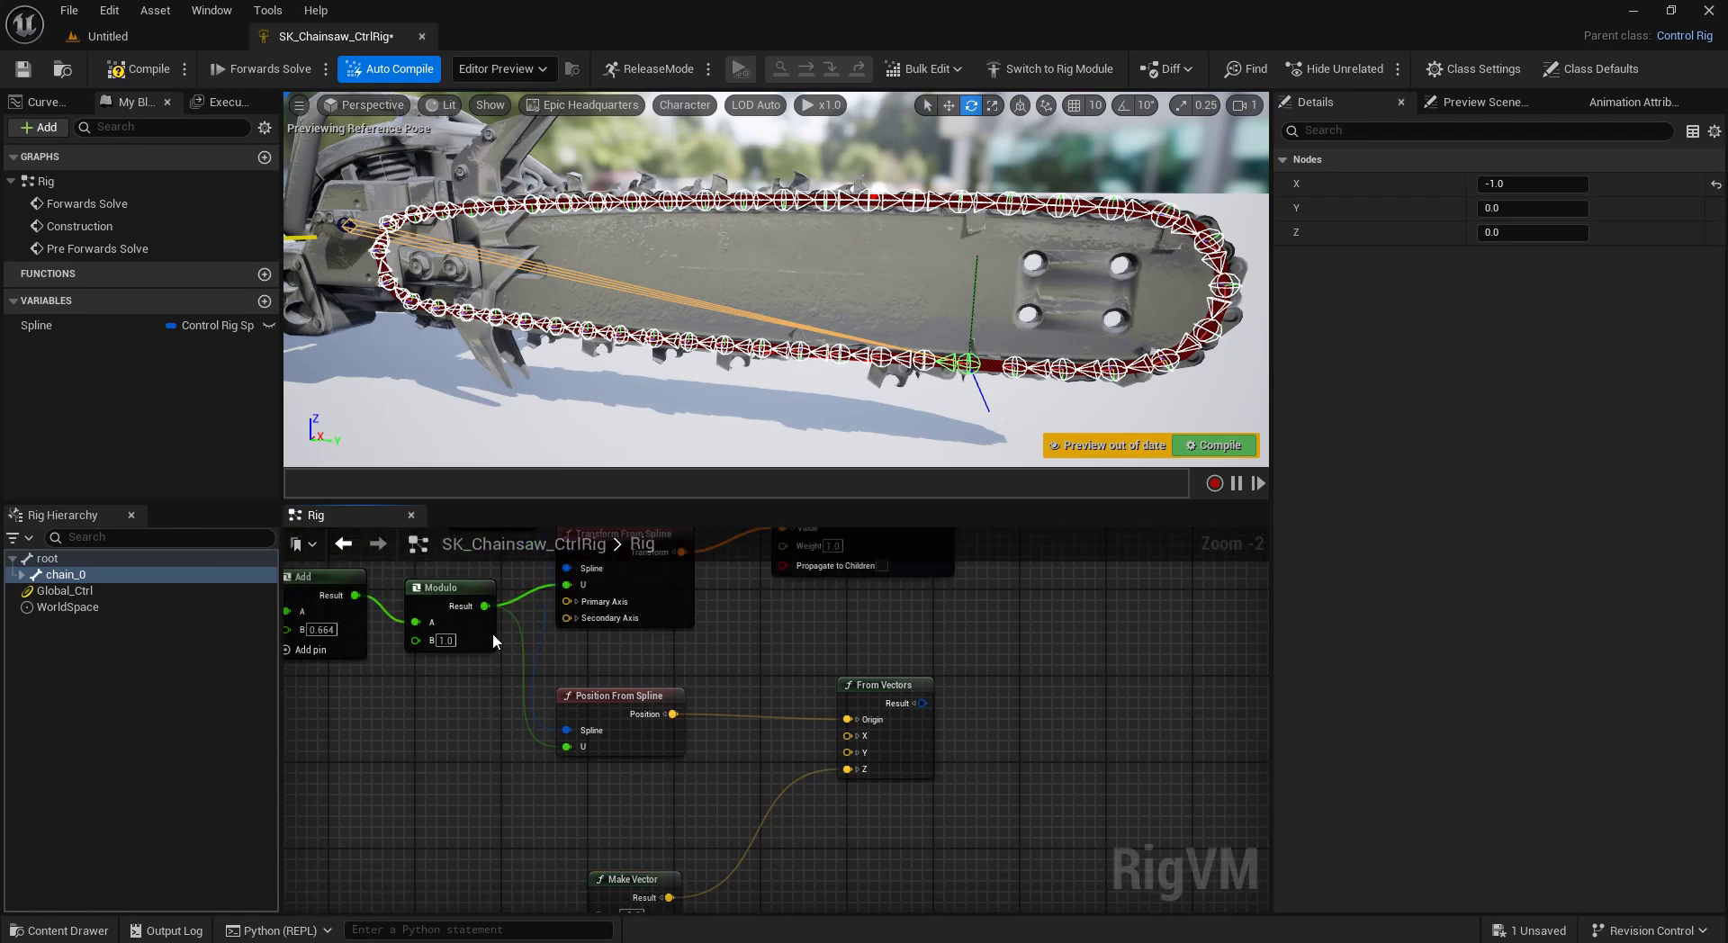
{"action": "left_click_drag", "start_coordinate": [486, 606], "coordinate": [531, 756]}
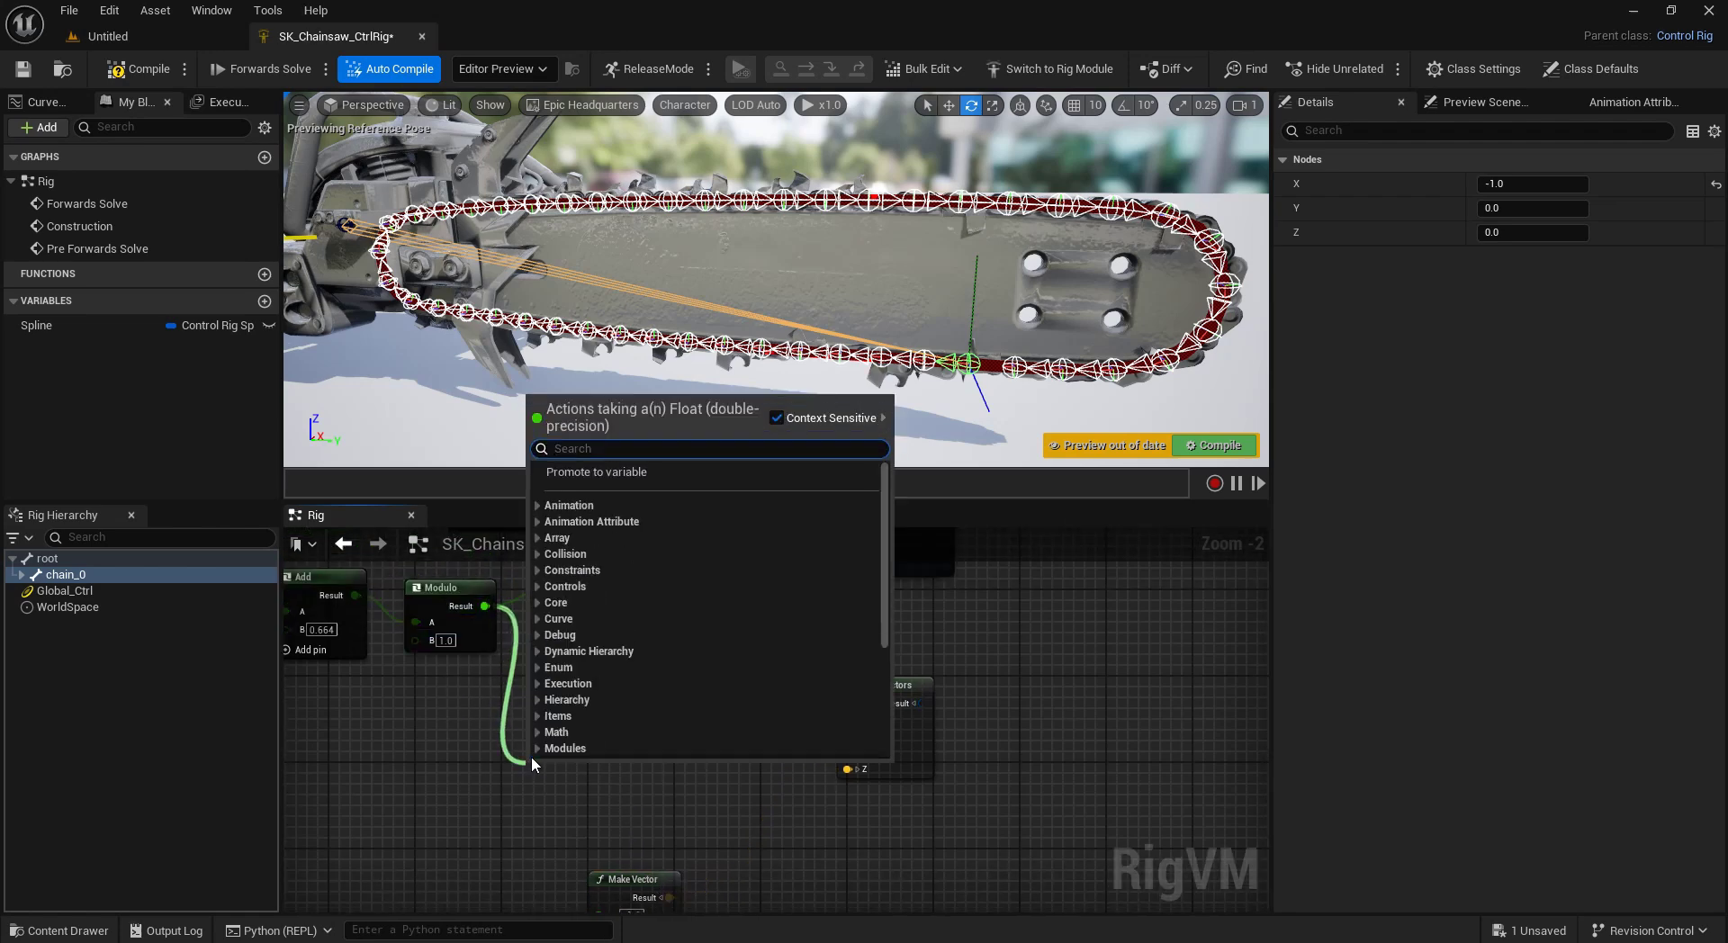
{"action": "type", "text": "tagen"}
{"action": "type", "text": "t"}
{"action": "key", "text": "BackSpace"}
{"action": "key", "text": "BackSpace"}
{"action": "key", "text": "BackSpace"}
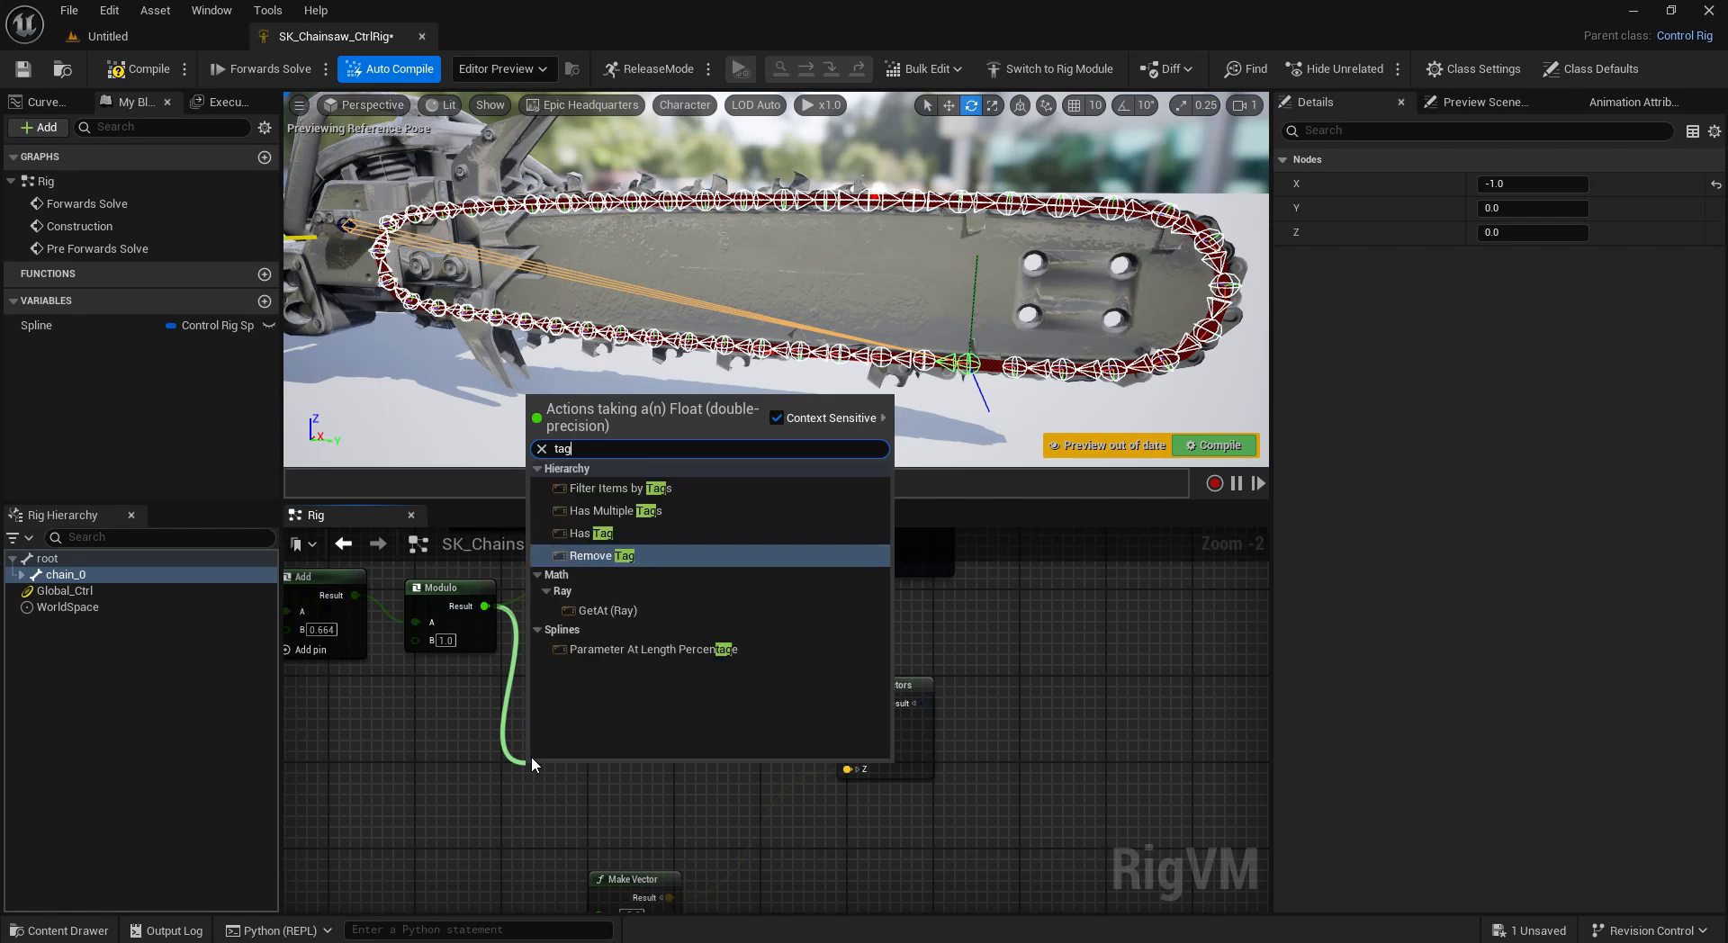
{"action": "key", "text": "BackSpace"}
{"action": "type", "text": "ngent"}
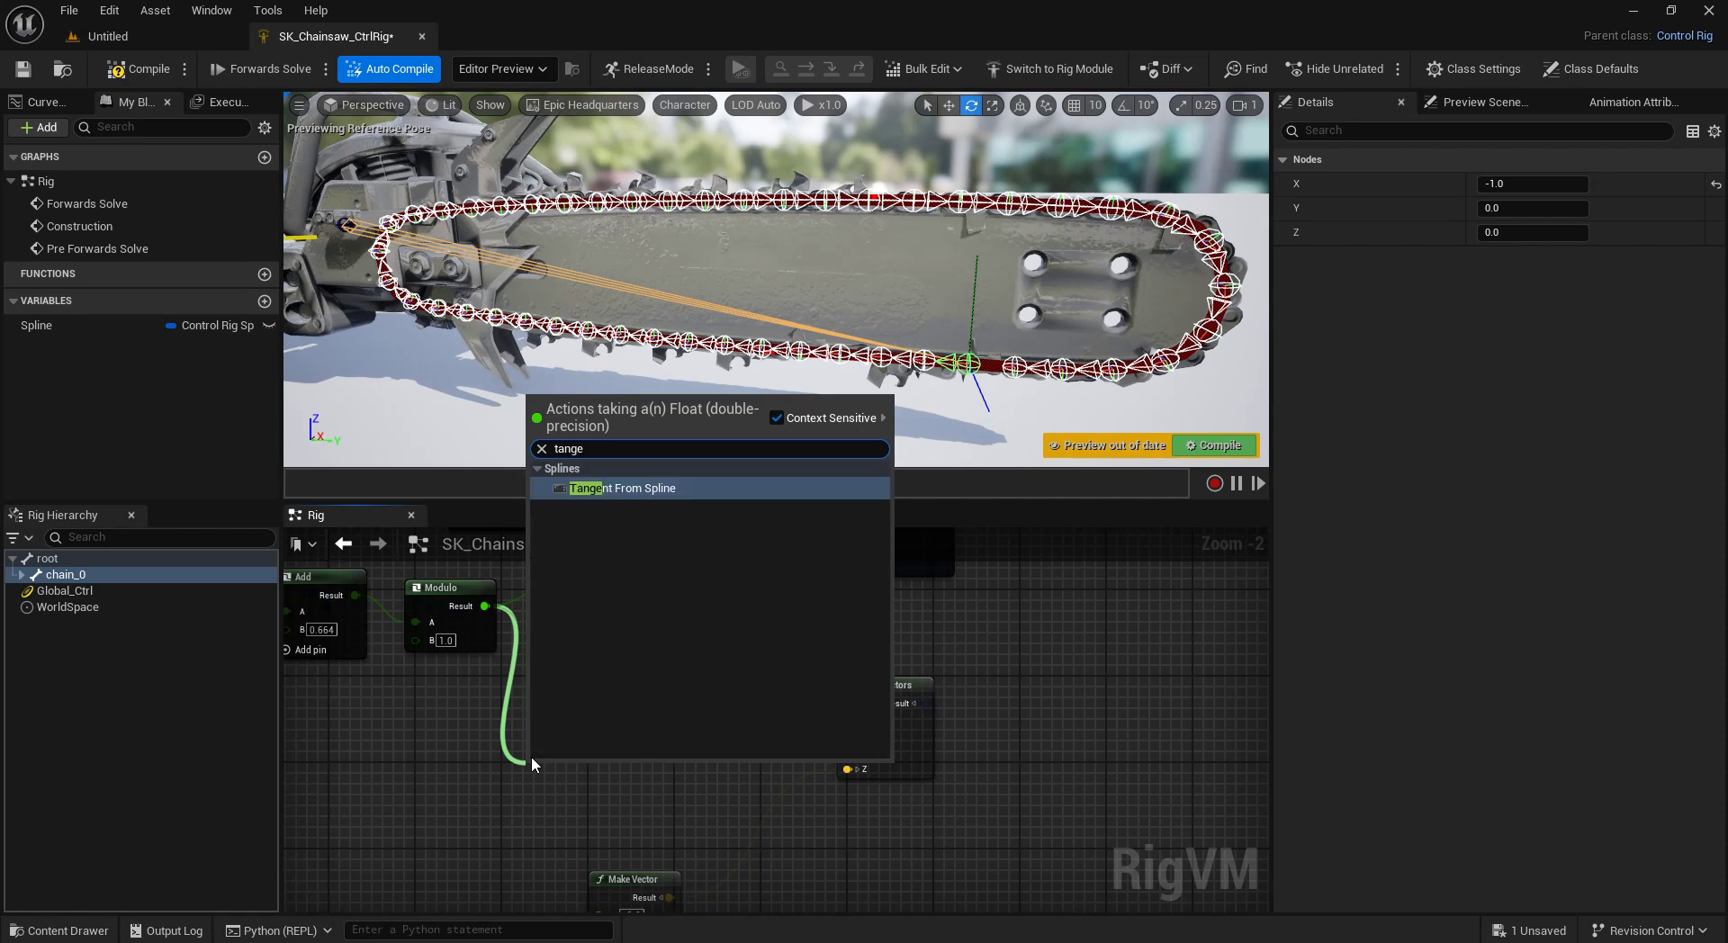
{"action": "key", "text": "Return"}
{"action": "left_click_drag", "start_coordinate": [580, 772], "coordinate": [623, 793]}
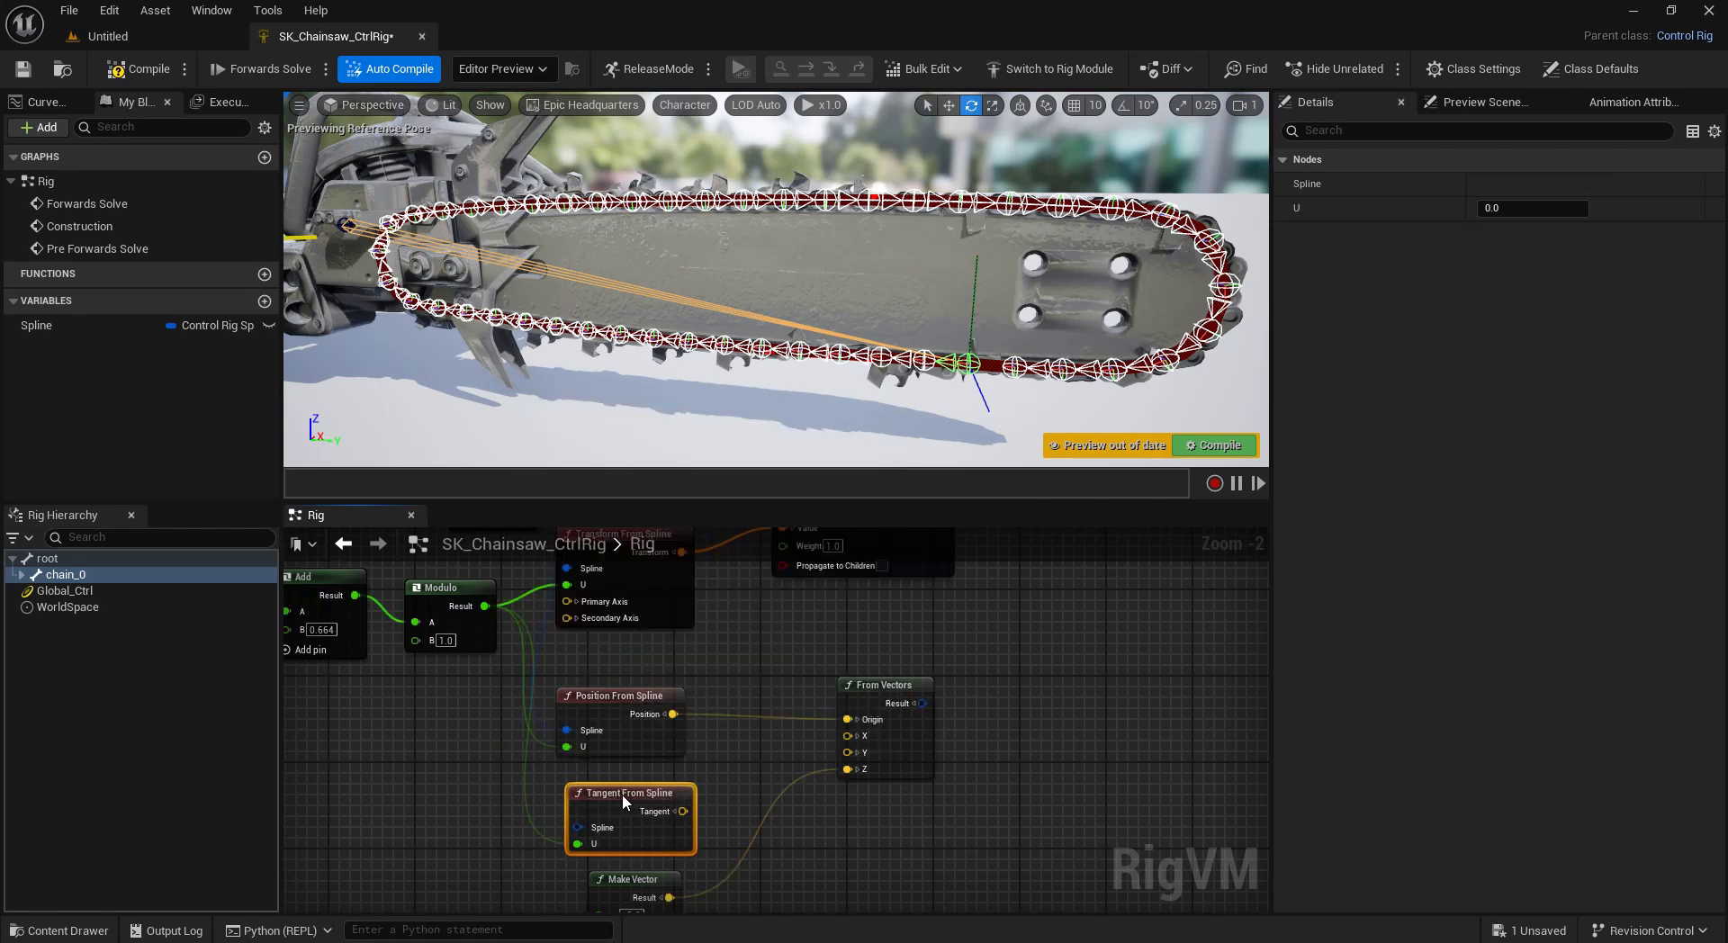
Connect the Get Spline value to Tangent From Spline's Spline input and its Tangent output to From Vectors' X input.
{"action": "right_click_drag", "start_coordinate": [460, 715], "coordinate": [462, 790]}
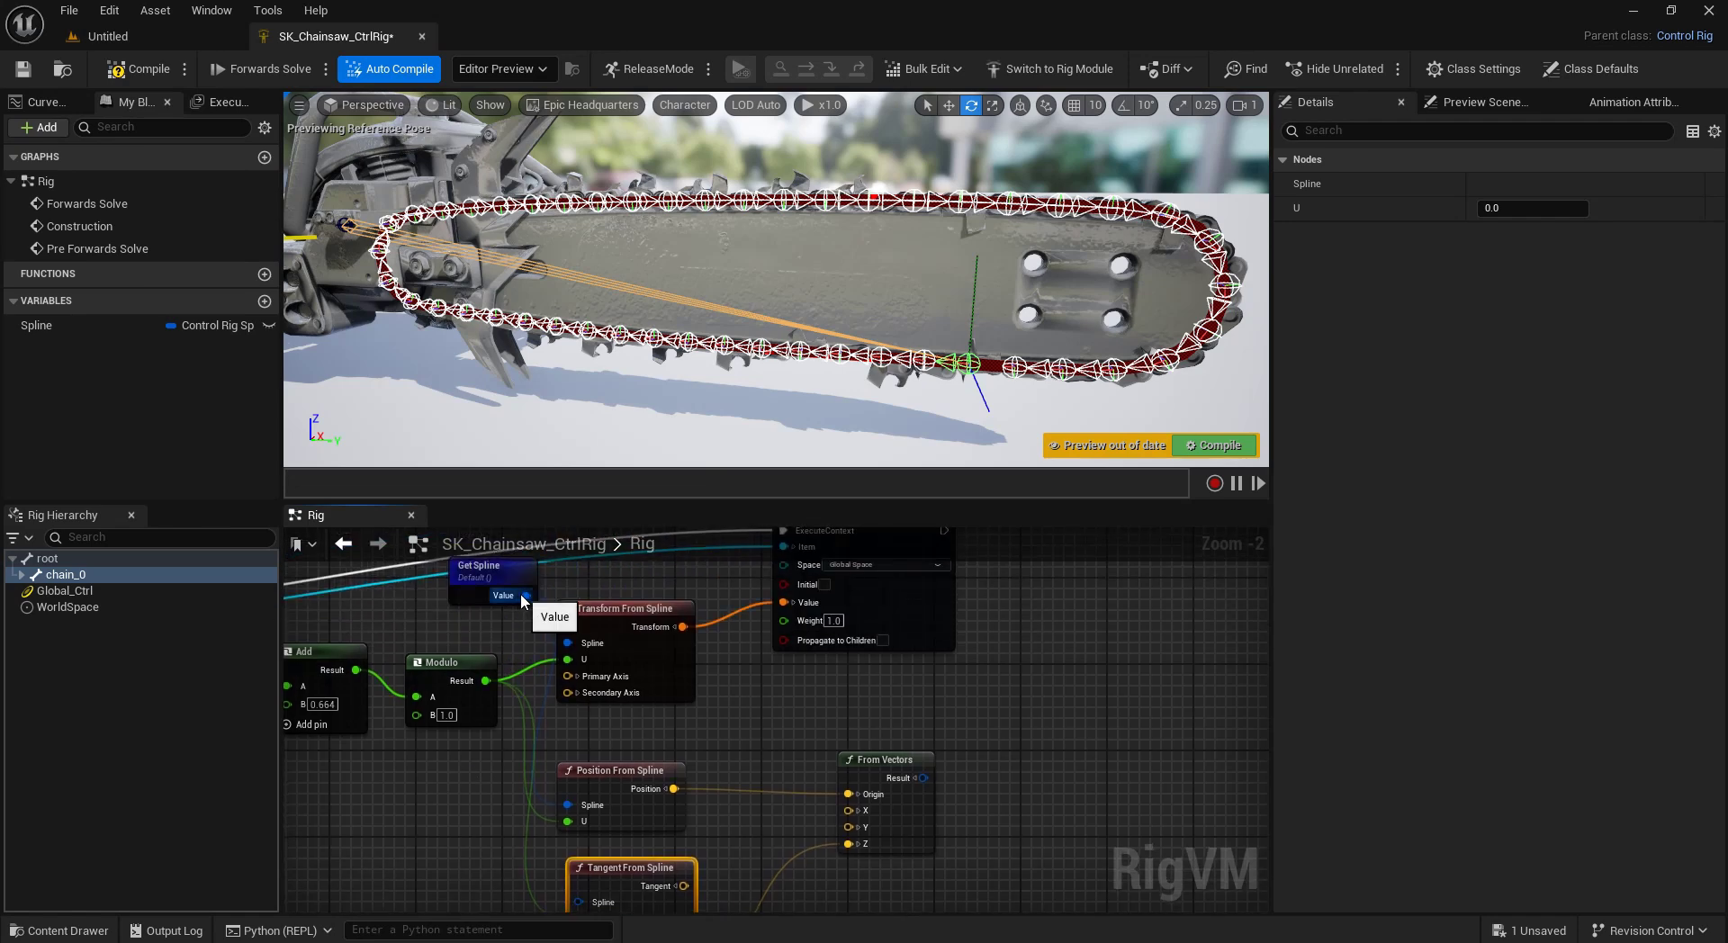
{"action": "left_click_drag", "start_coordinate": [522, 595], "coordinate": [578, 651]}
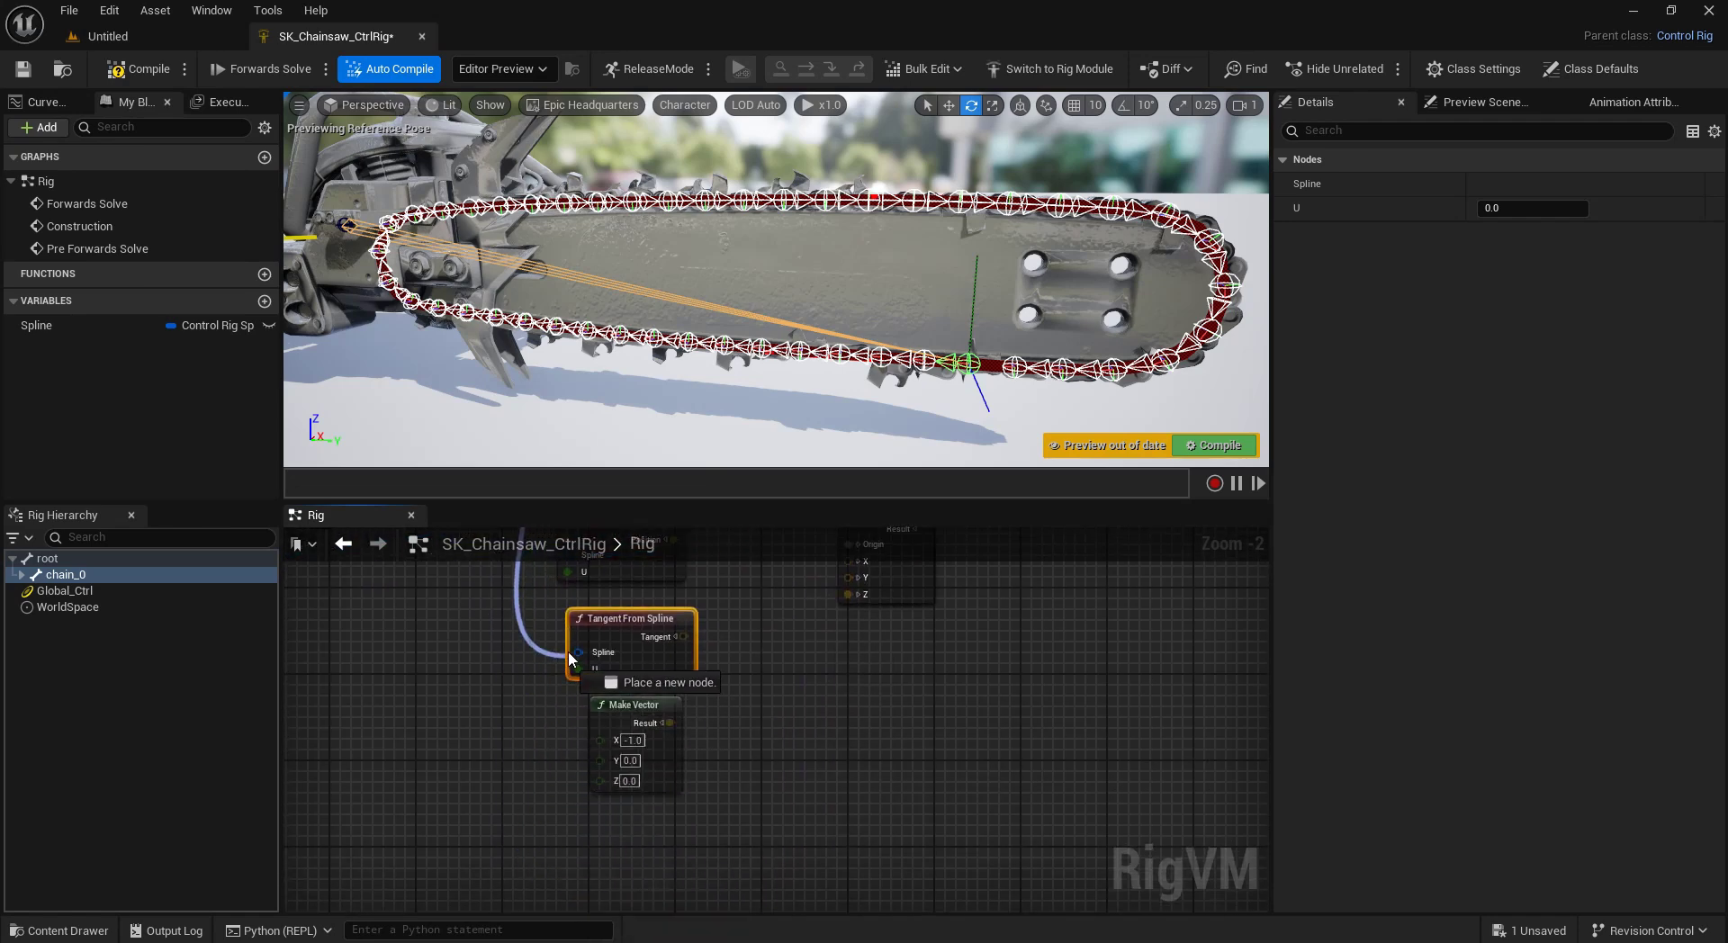
{"action": "right_click_drag", "start_coordinate": [695, 642], "coordinate": [576, 759]}
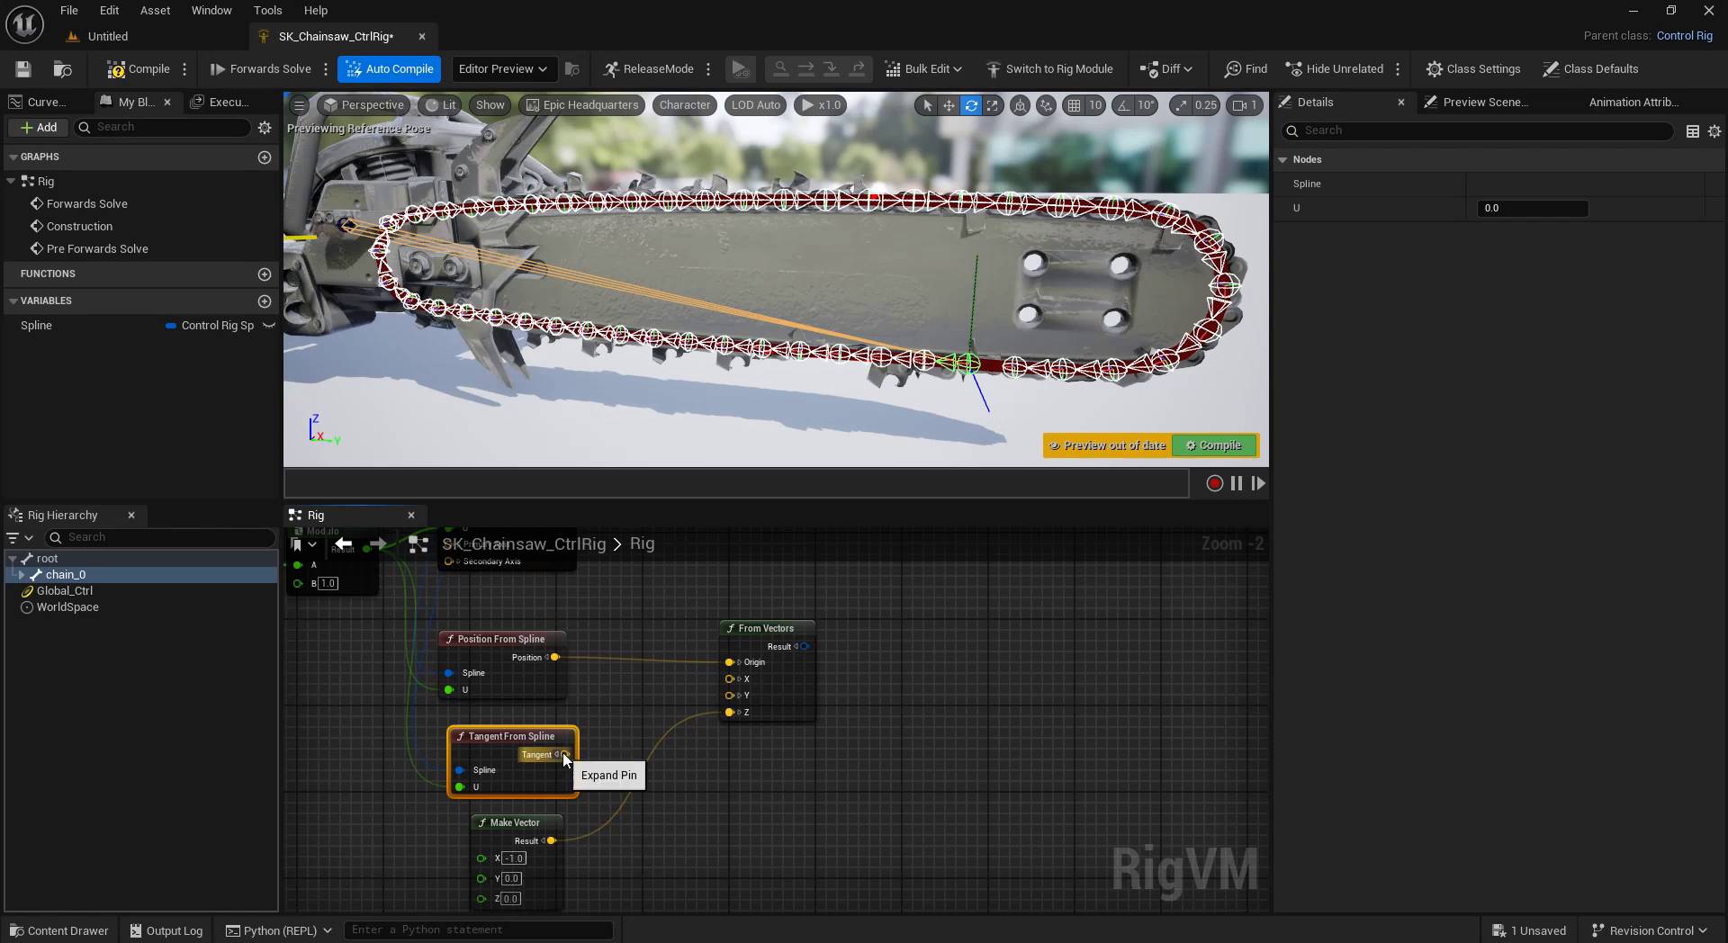
{"action": "left_click_drag", "start_coordinate": [565, 754], "coordinate": [820, 640]}
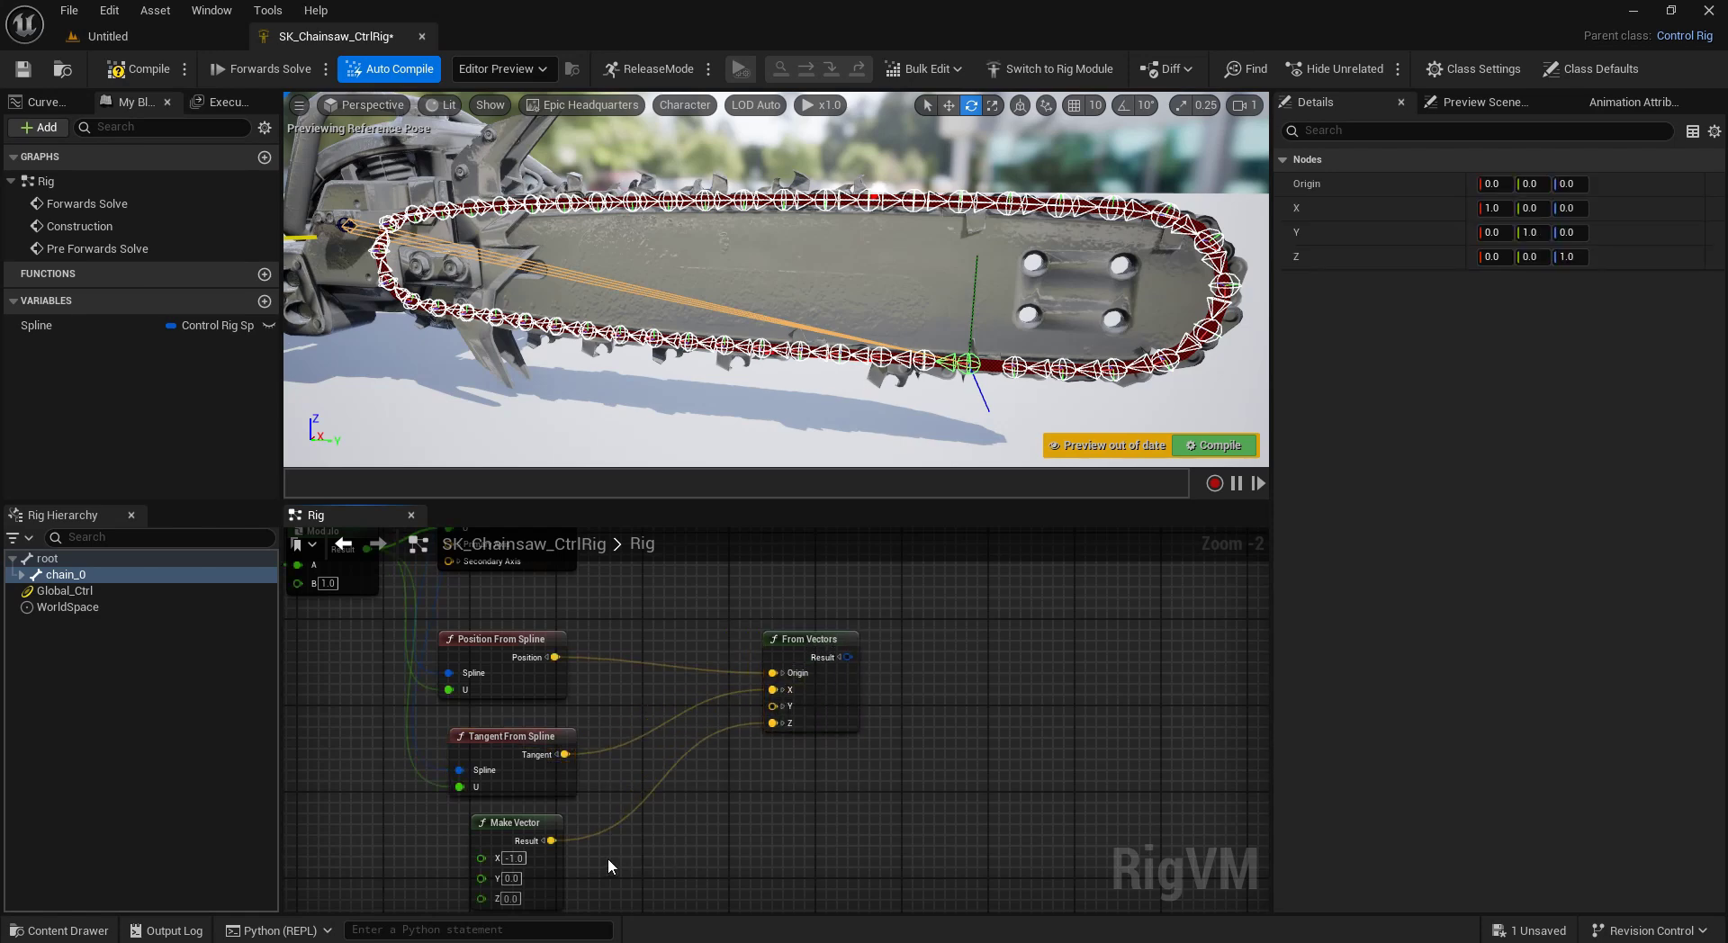
Add a Cross (Vector) node with the Make Vector result as A and the Tangent From Spline output as B.
{"action": "left_click_drag", "start_coordinate": [551, 840], "coordinate": [635, 766]}
{"action": "type", "text": "cro"}
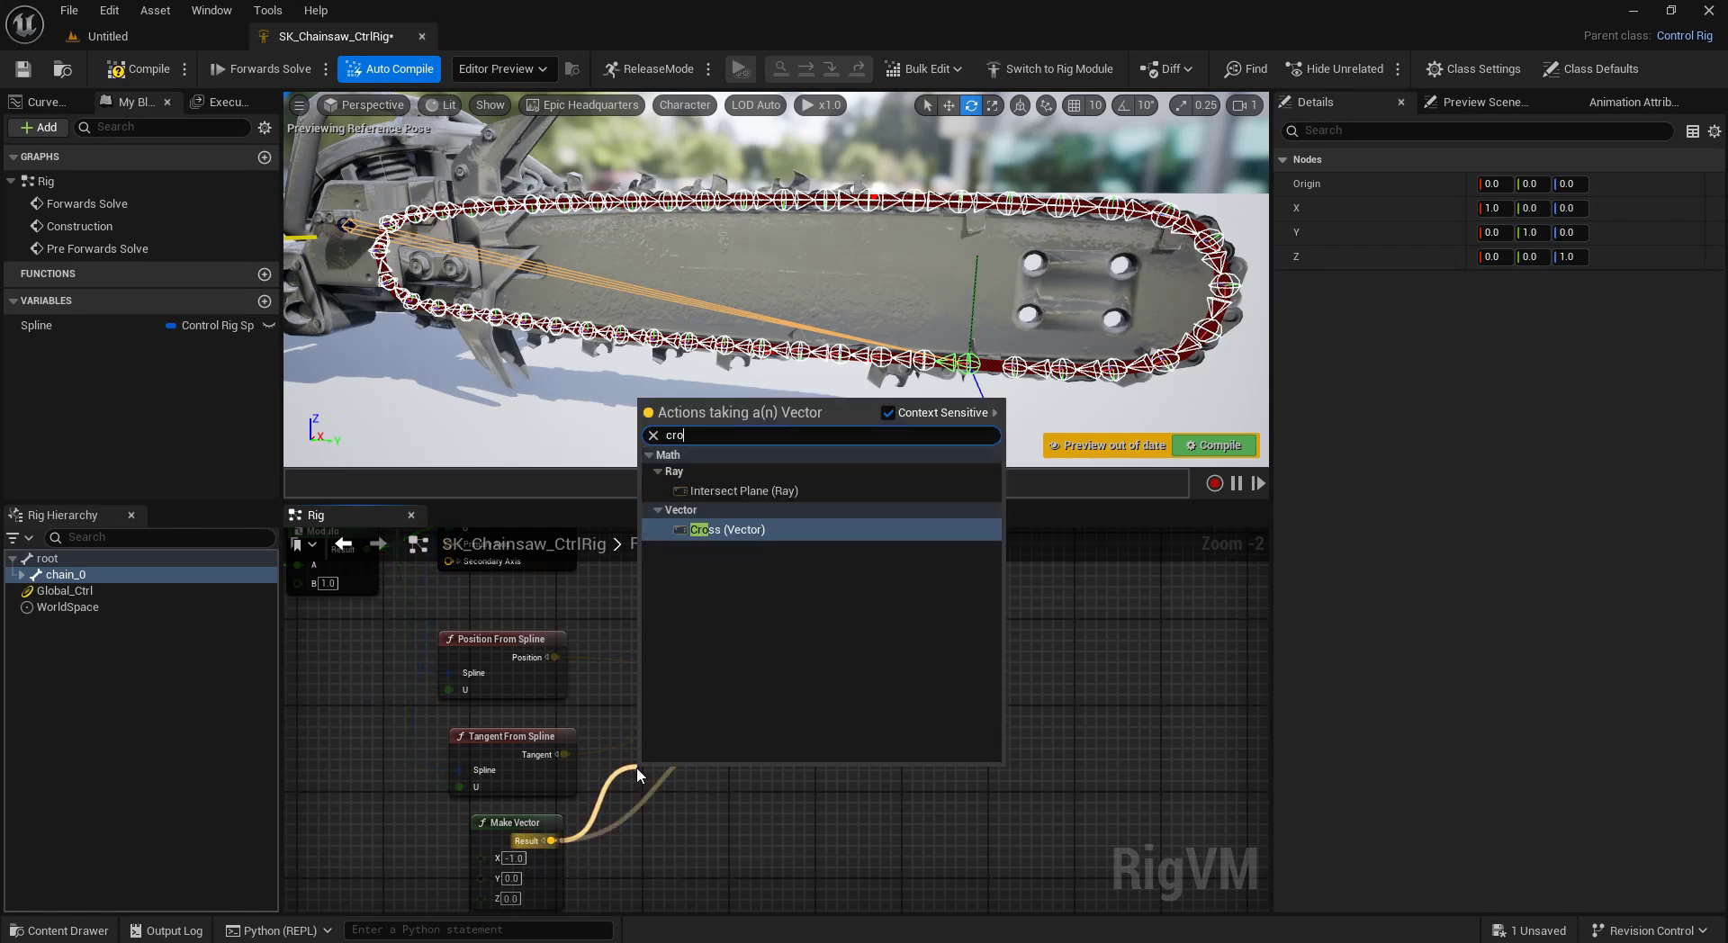
{"action": "type", "text": "ss"}
{"action": "key", "text": "Return"}
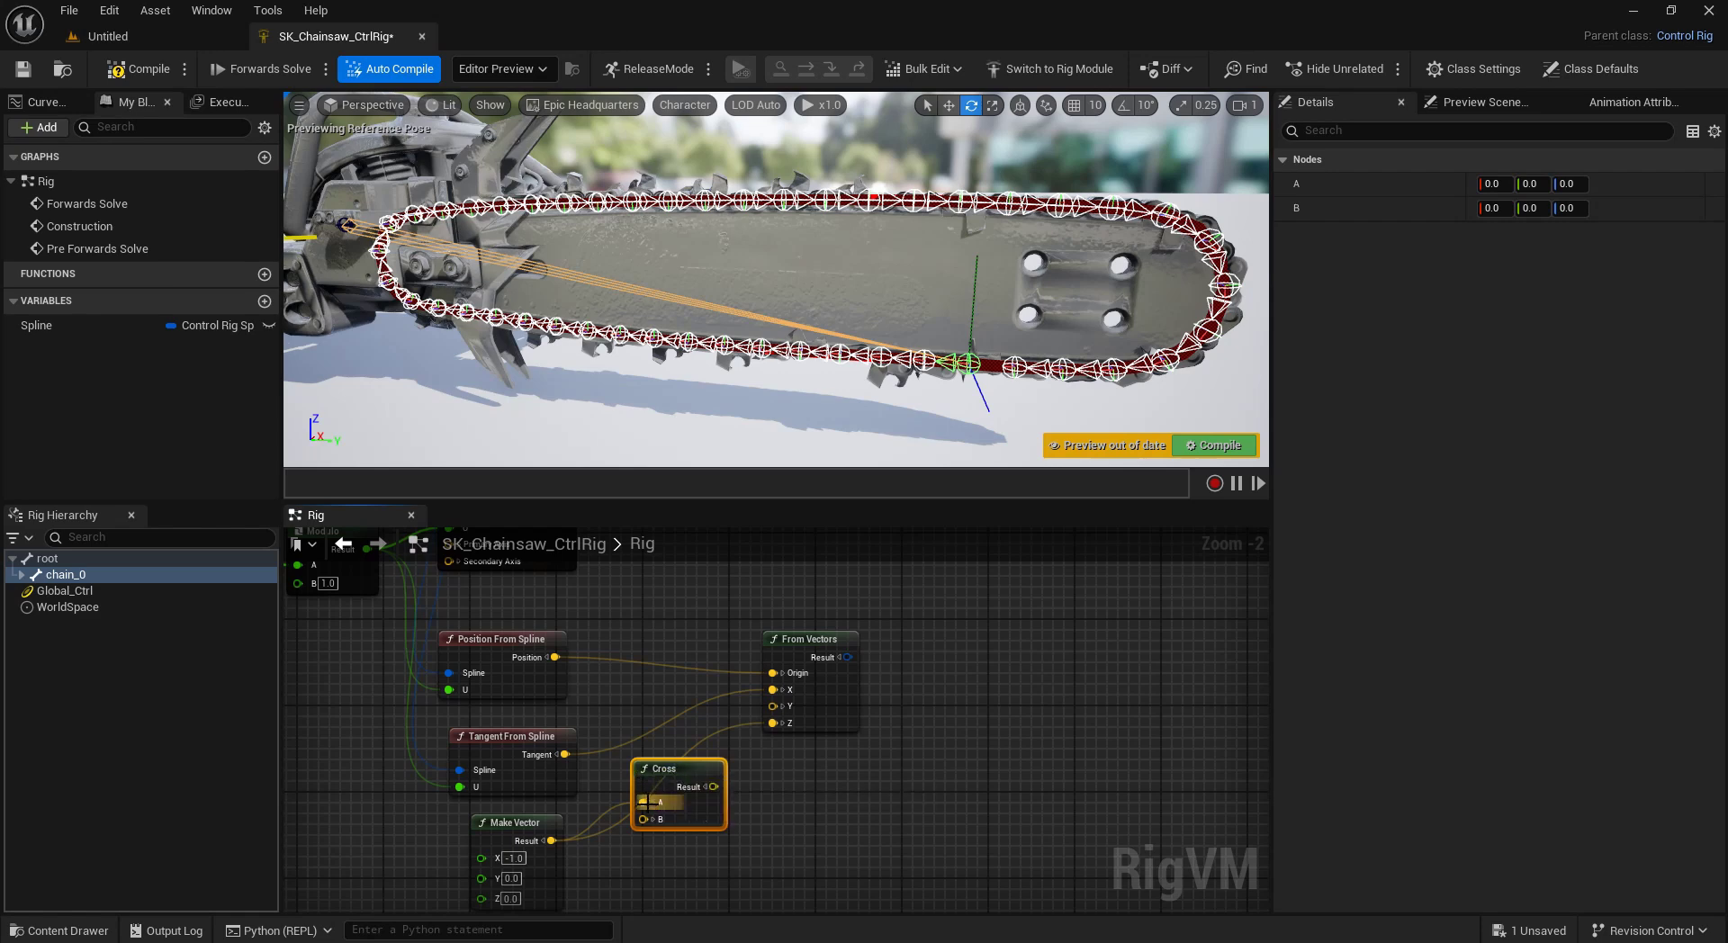
{"action": "left_click_drag", "start_coordinate": [642, 819], "coordinate": [630, 769]}
Shift From Vectors away from the Cross node and connect the Cross result to its Y input.
{"action": "left_click_drag", "start_coordinate": [822, 655], "coordinate": [878, 652]}
{"action": "mouse_move", "coordinate": [713, 786]}
{"action": "left_mouse_down"}
{"action": "mouse_move", "coordinate": [689, 760]}
{"action": "mouse_move", "coordinate": [720, 769]}
{"action": "mouse_move", "coordinate": [814, 728]}
{"action": "mouse_move", "coordinate": [826, 706]}
{"action": "left_mouse_up"}
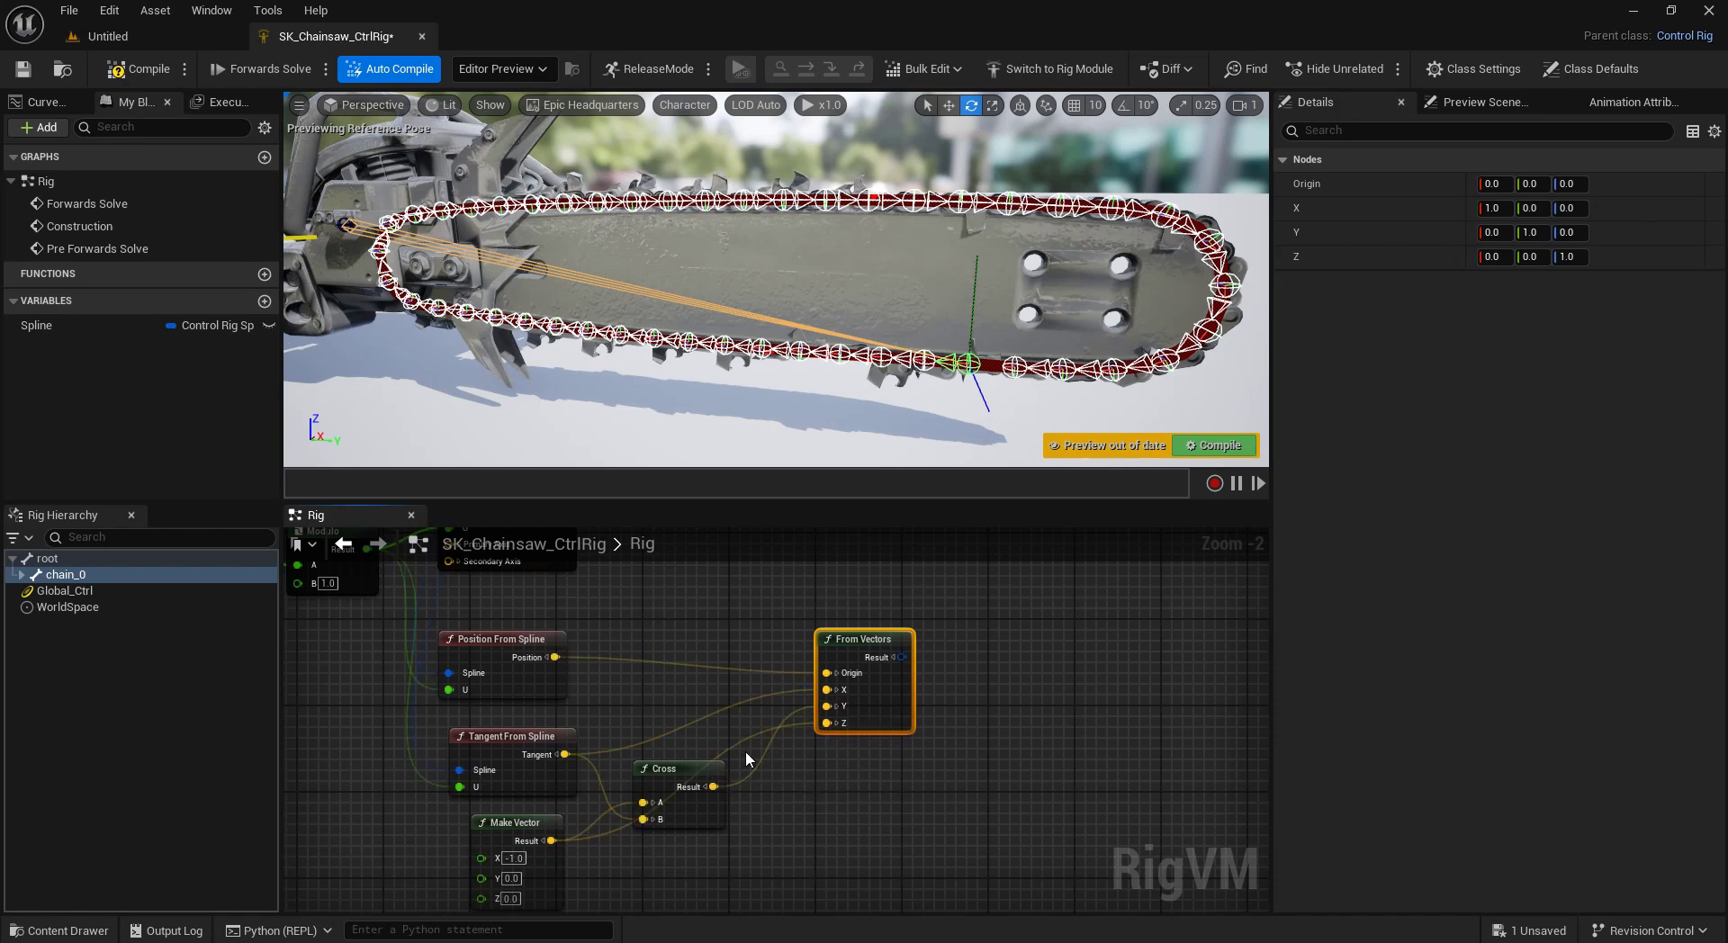
{"action": "left_click", "coordinate": [666, 764]}
Connect the From Vectors result to Set Transform - Bone's Value through an automatic conversion node, spacing the nodes apart.
{"action": "scroll", "coordinate": [667, 777], "scroll_direction": "down", "scroll_amount": 2}
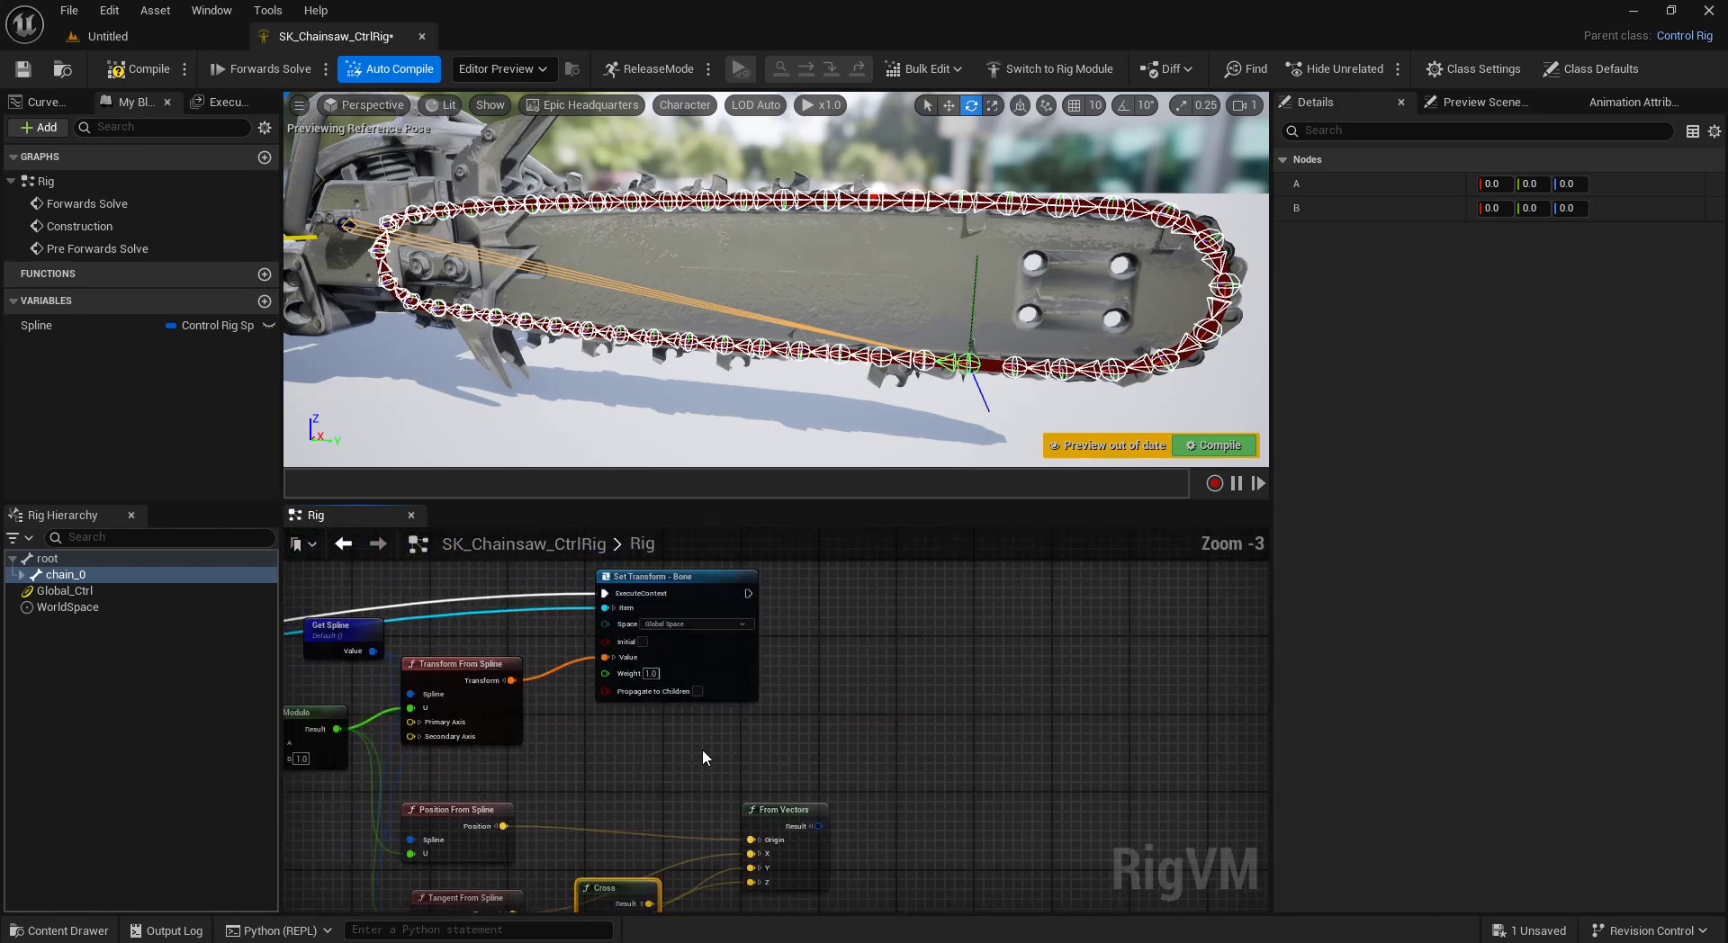
{"action": "left_click_drag", "start_coordinate": [704, 637], "coordinate": [833, 642]}
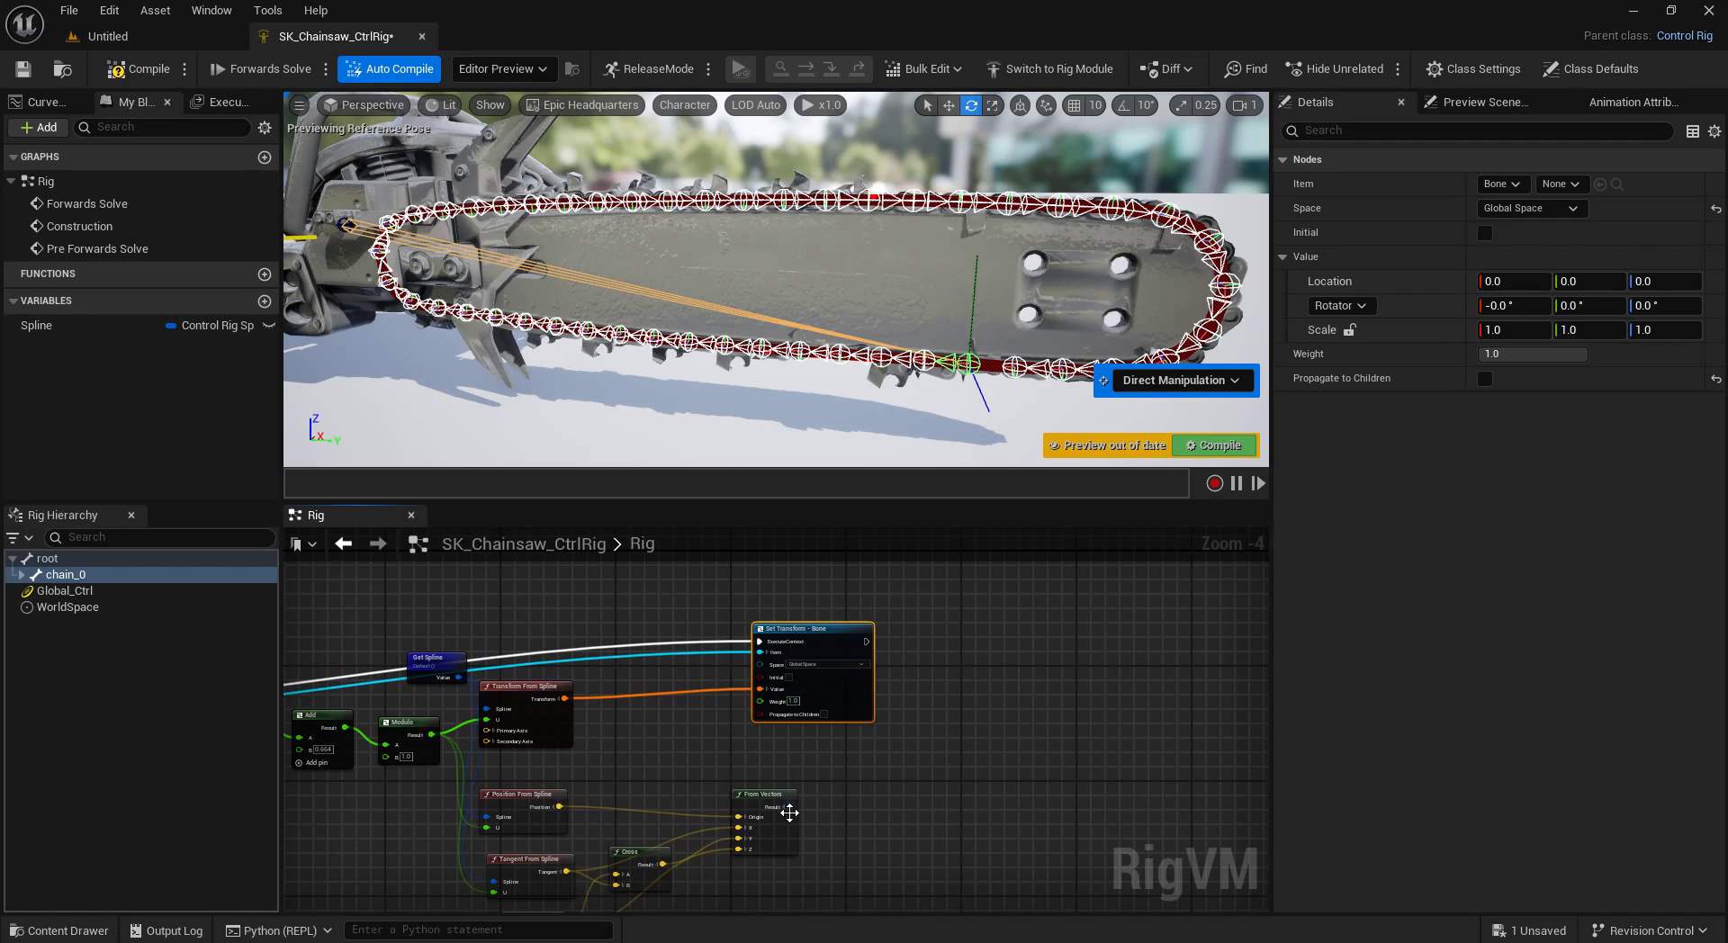
{"action": "left_click_drag", "start_coordinate": [789, 808], "coordinate": [760, 689]}
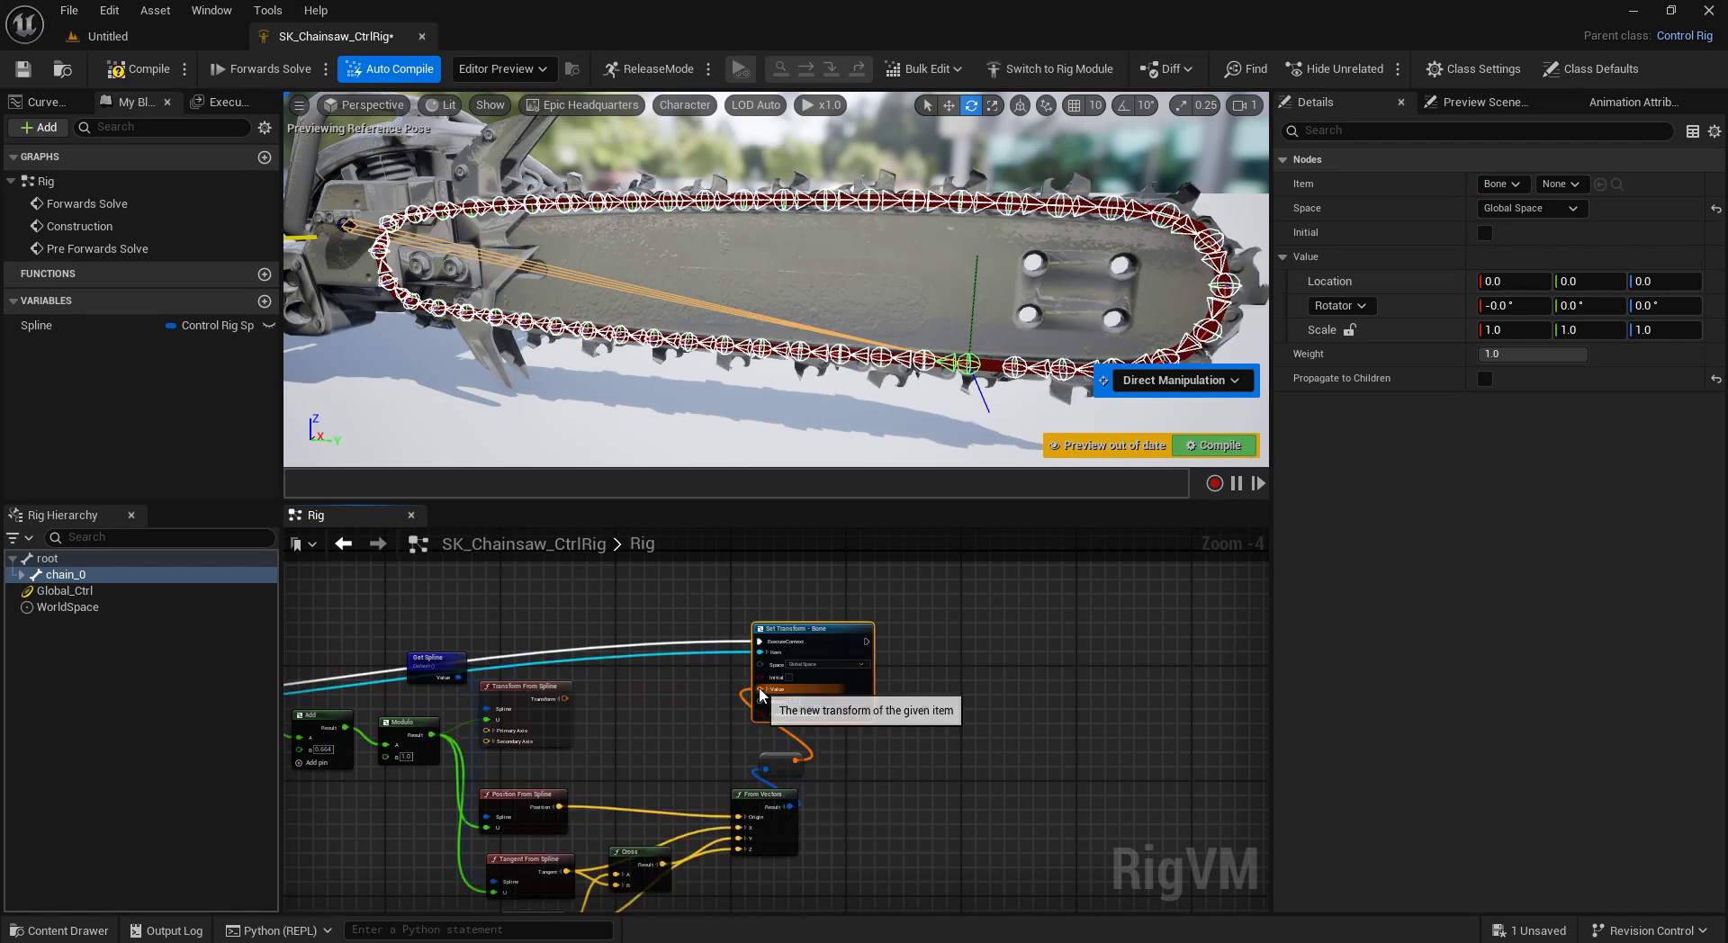
{"action": "left_click_drag", "start_coordinate": [777, 761], "coordinate": [745, 758]}
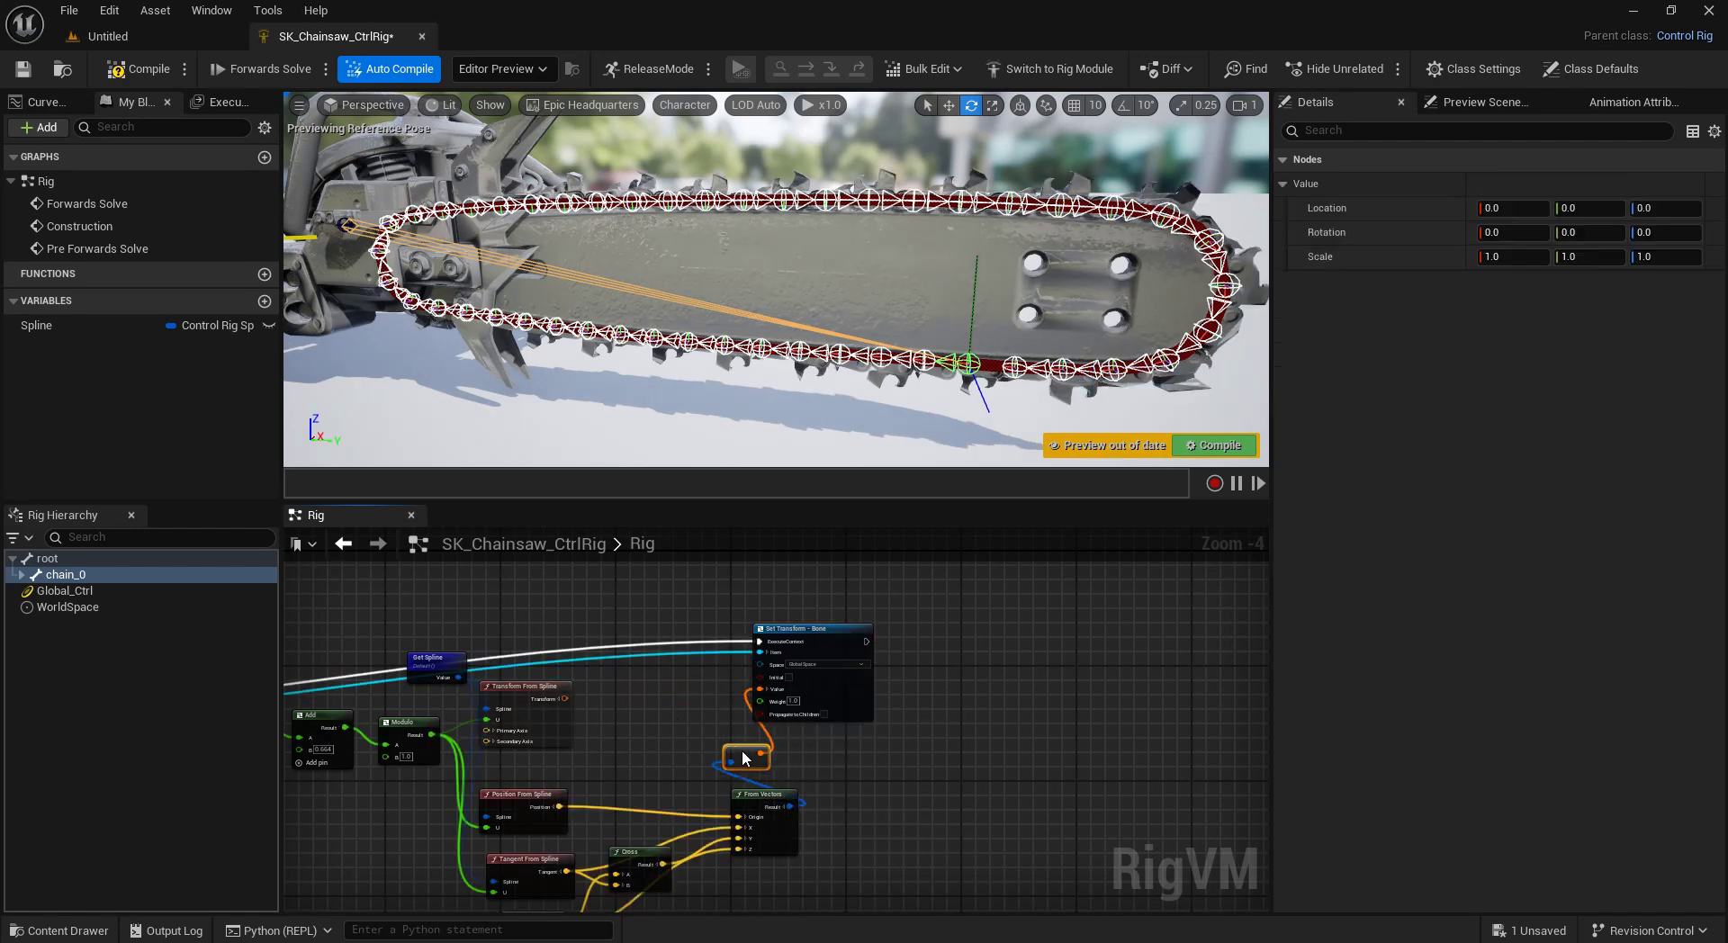
Delete the Transform From Spline node and move the spline position, tangent and vector nodes up beside Modulo.
{"action": "left_click", "coordinate": [530, 688]}
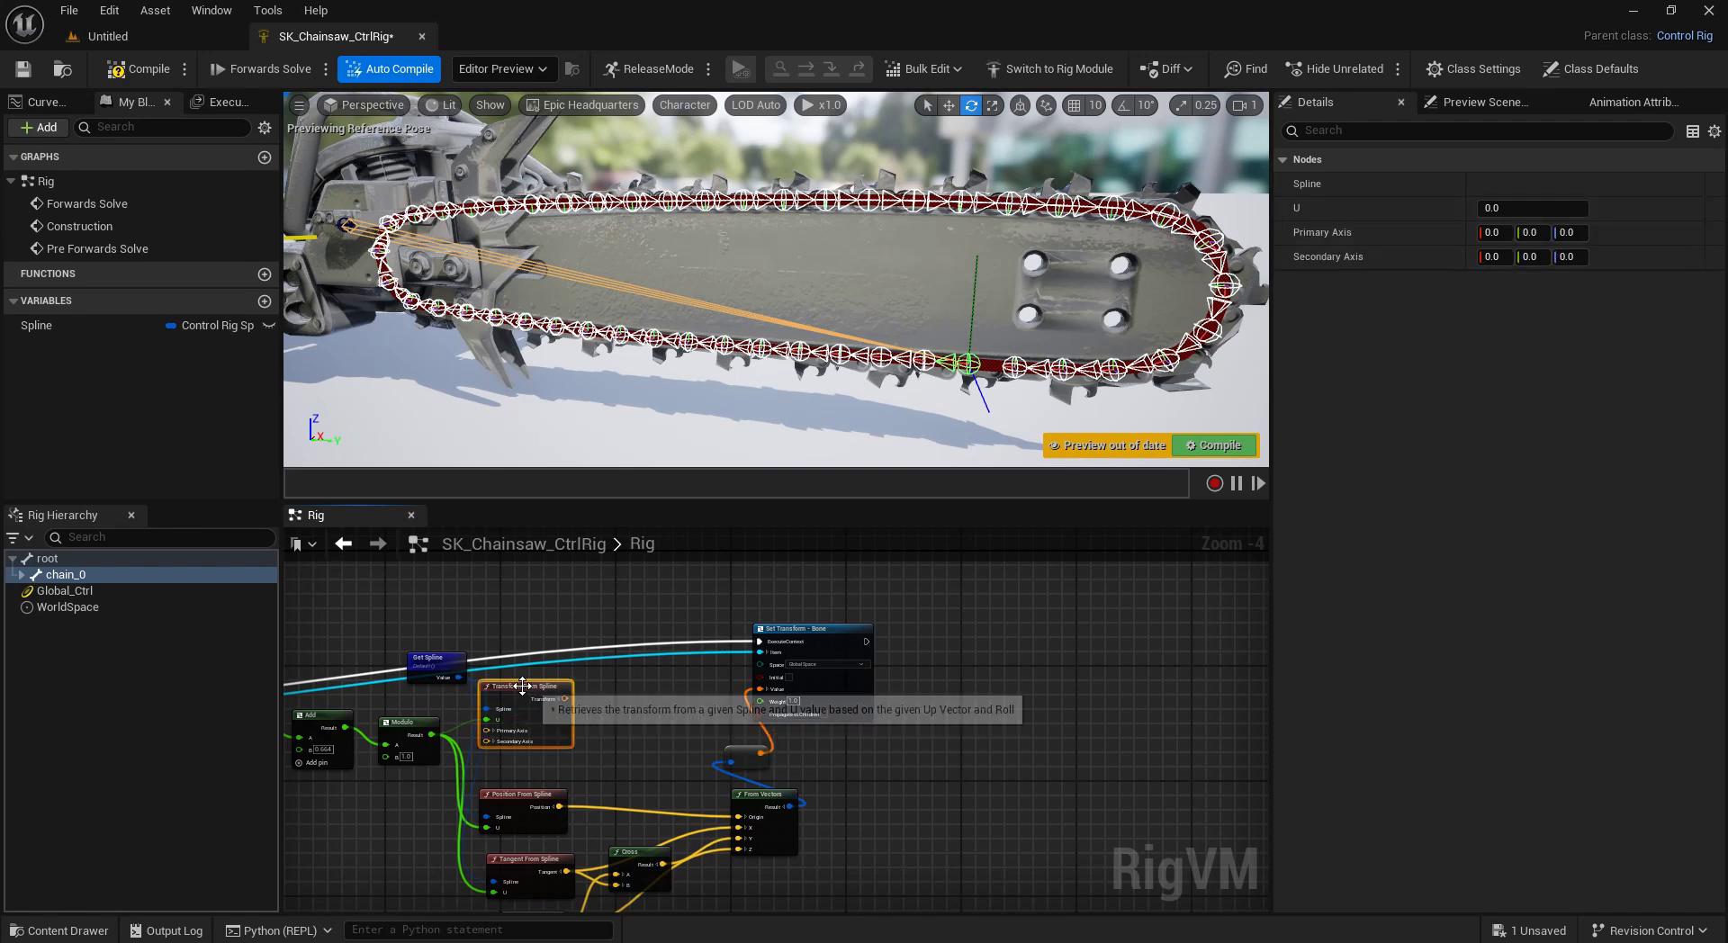
{"action": "key", "text": "Delete"}
{"action": "right_click_drag", "start_coordinate": [480, 730], "coordinate": [503, 660]}
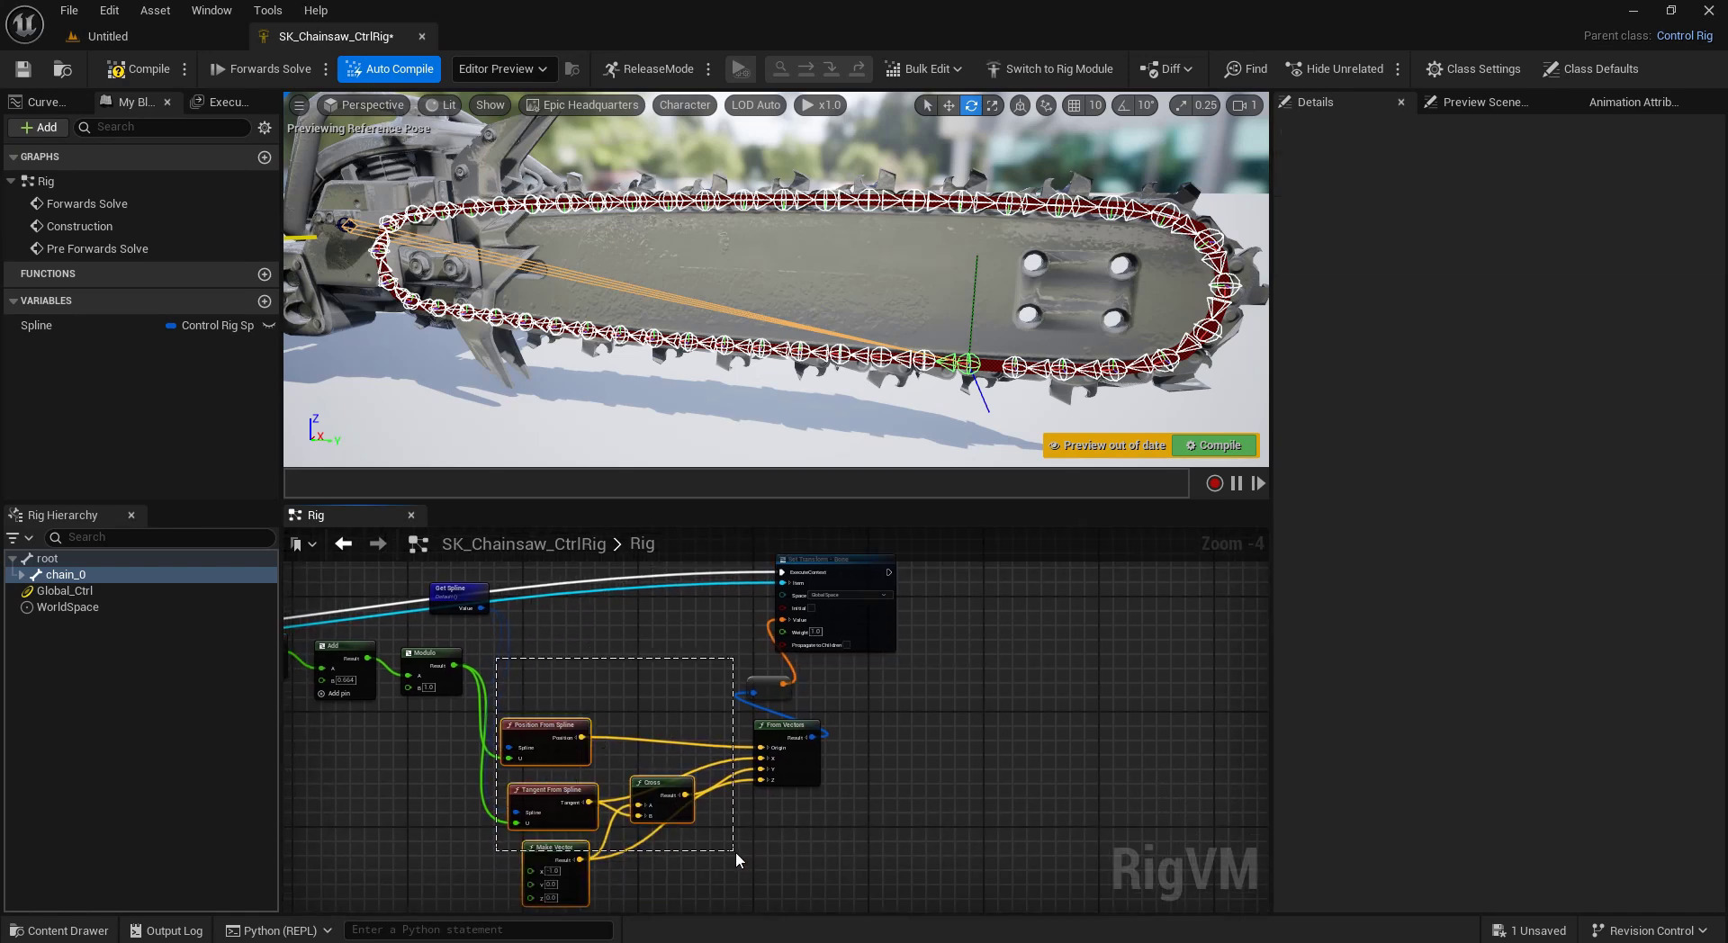
{"action": "left_click_drag", "start_coordinate": [758, 850], "coordinate": [758, 851]}
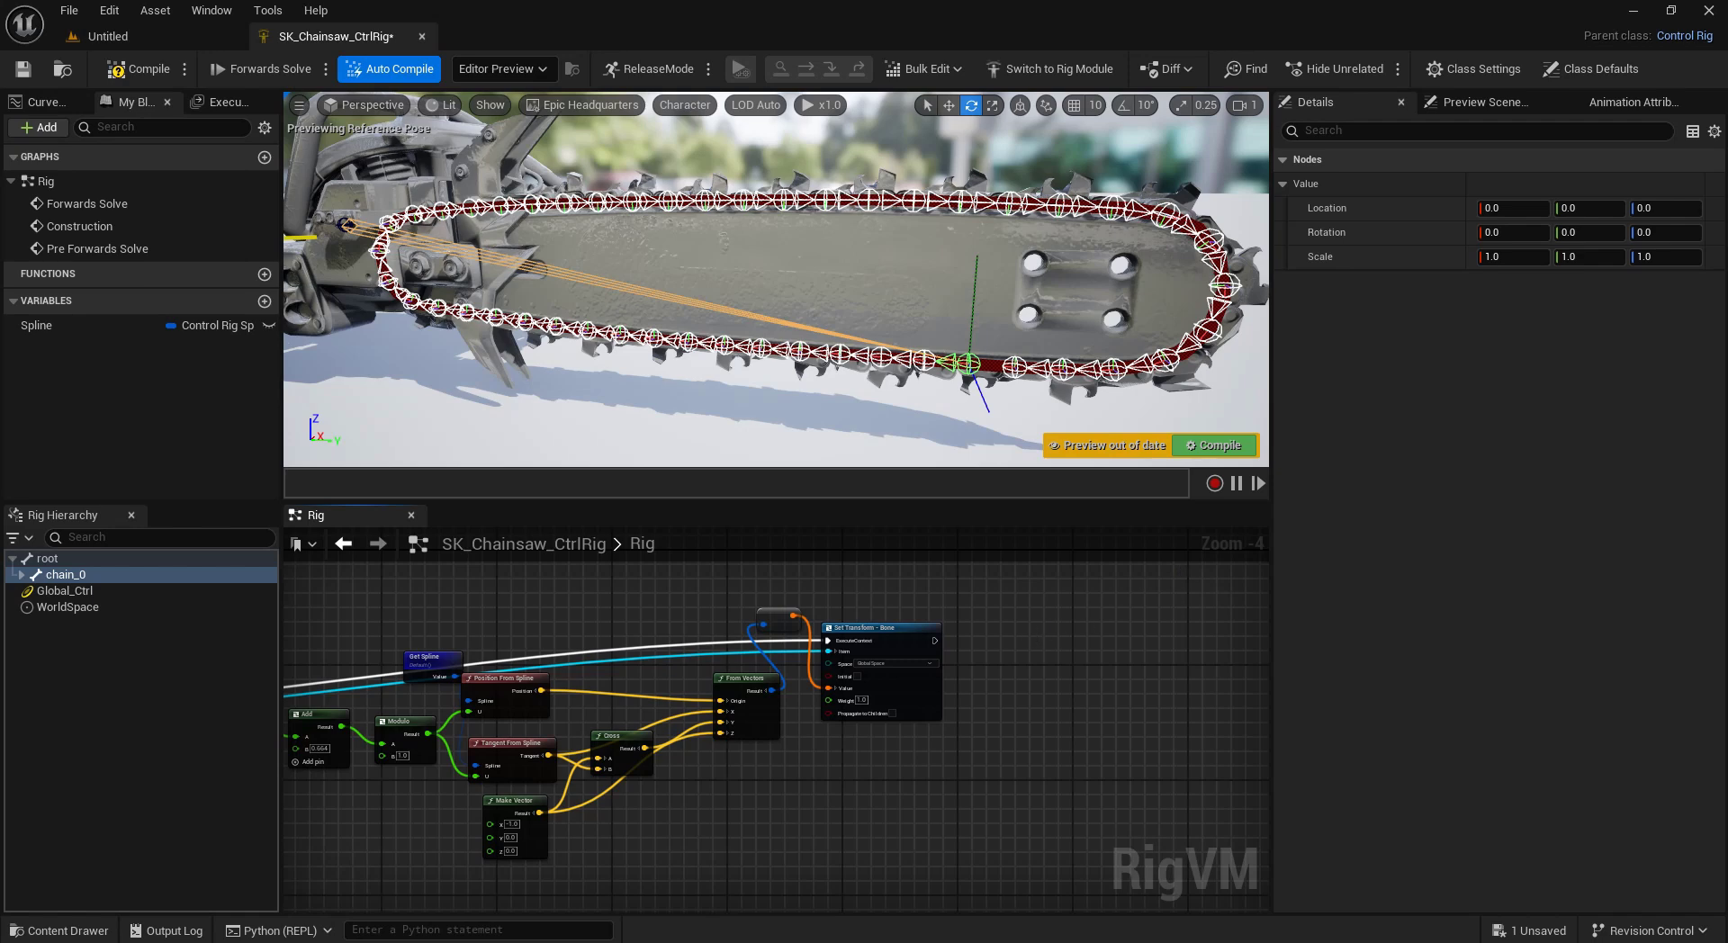
Reset the Add node's B value to 0.0 and scrub it to test the chain's movement along the spline.
{"action": "right_click_drag", "start_coordinate": [327, 829], "coordinate": [497, 793]}
{"action": "left_click_drag", "start_coordinate": [514, 732], "coordinate": [514, 732]}
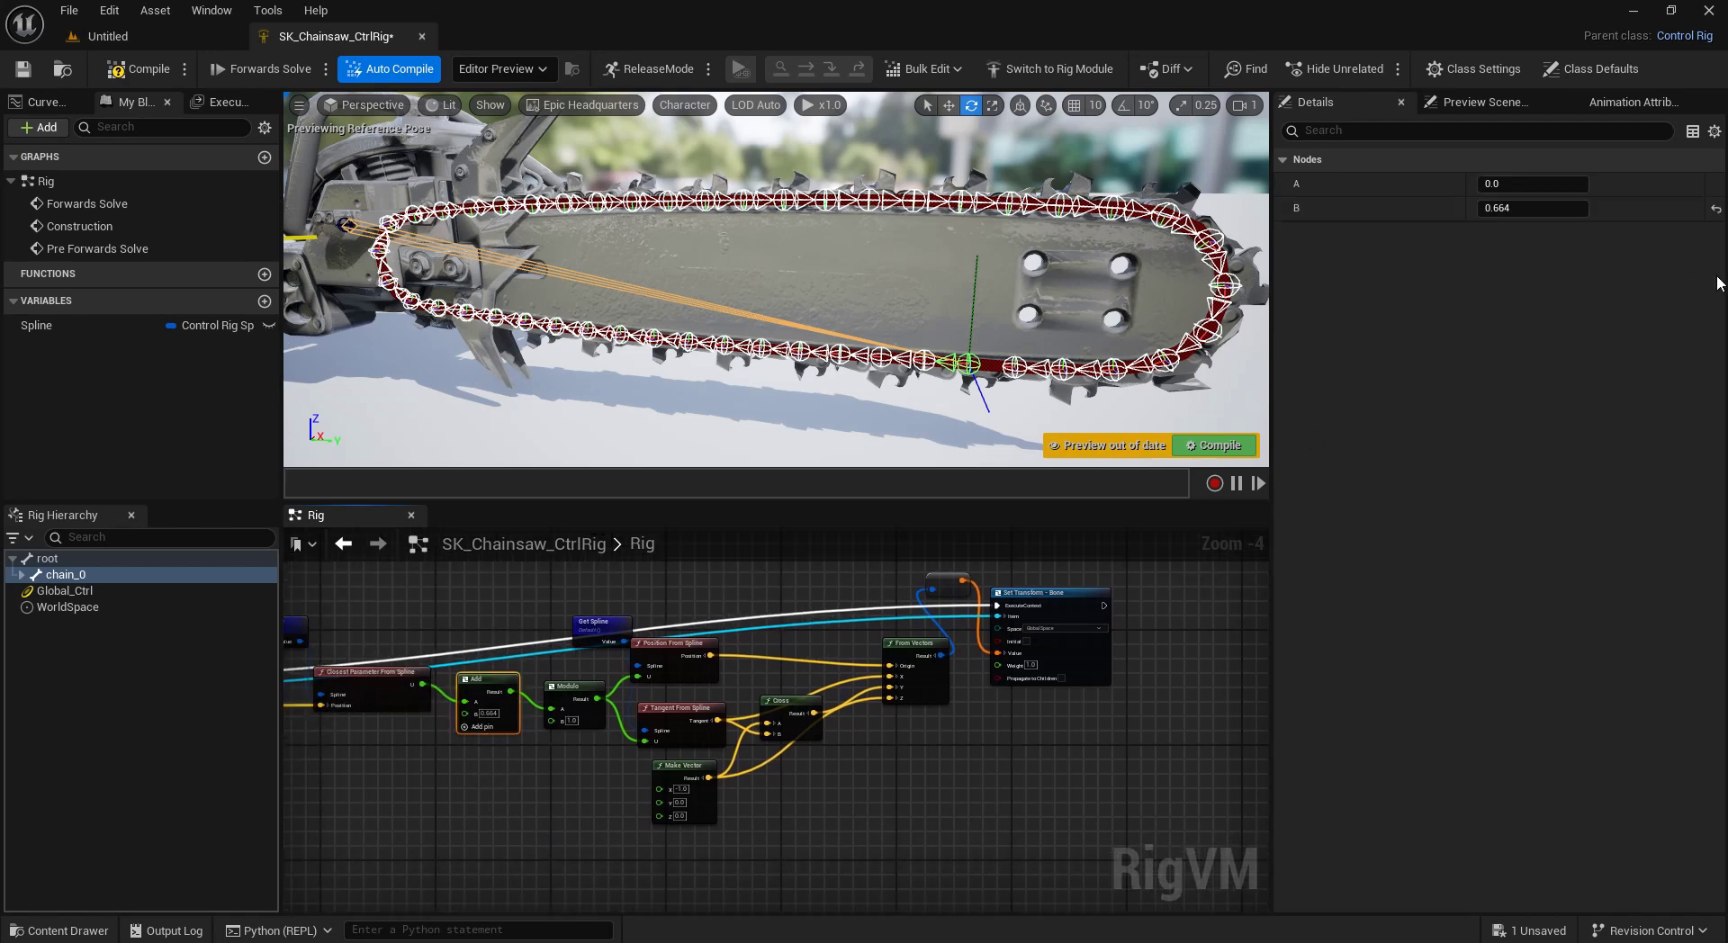
{"action": "left_click", "coordinate": [1714, 211]}
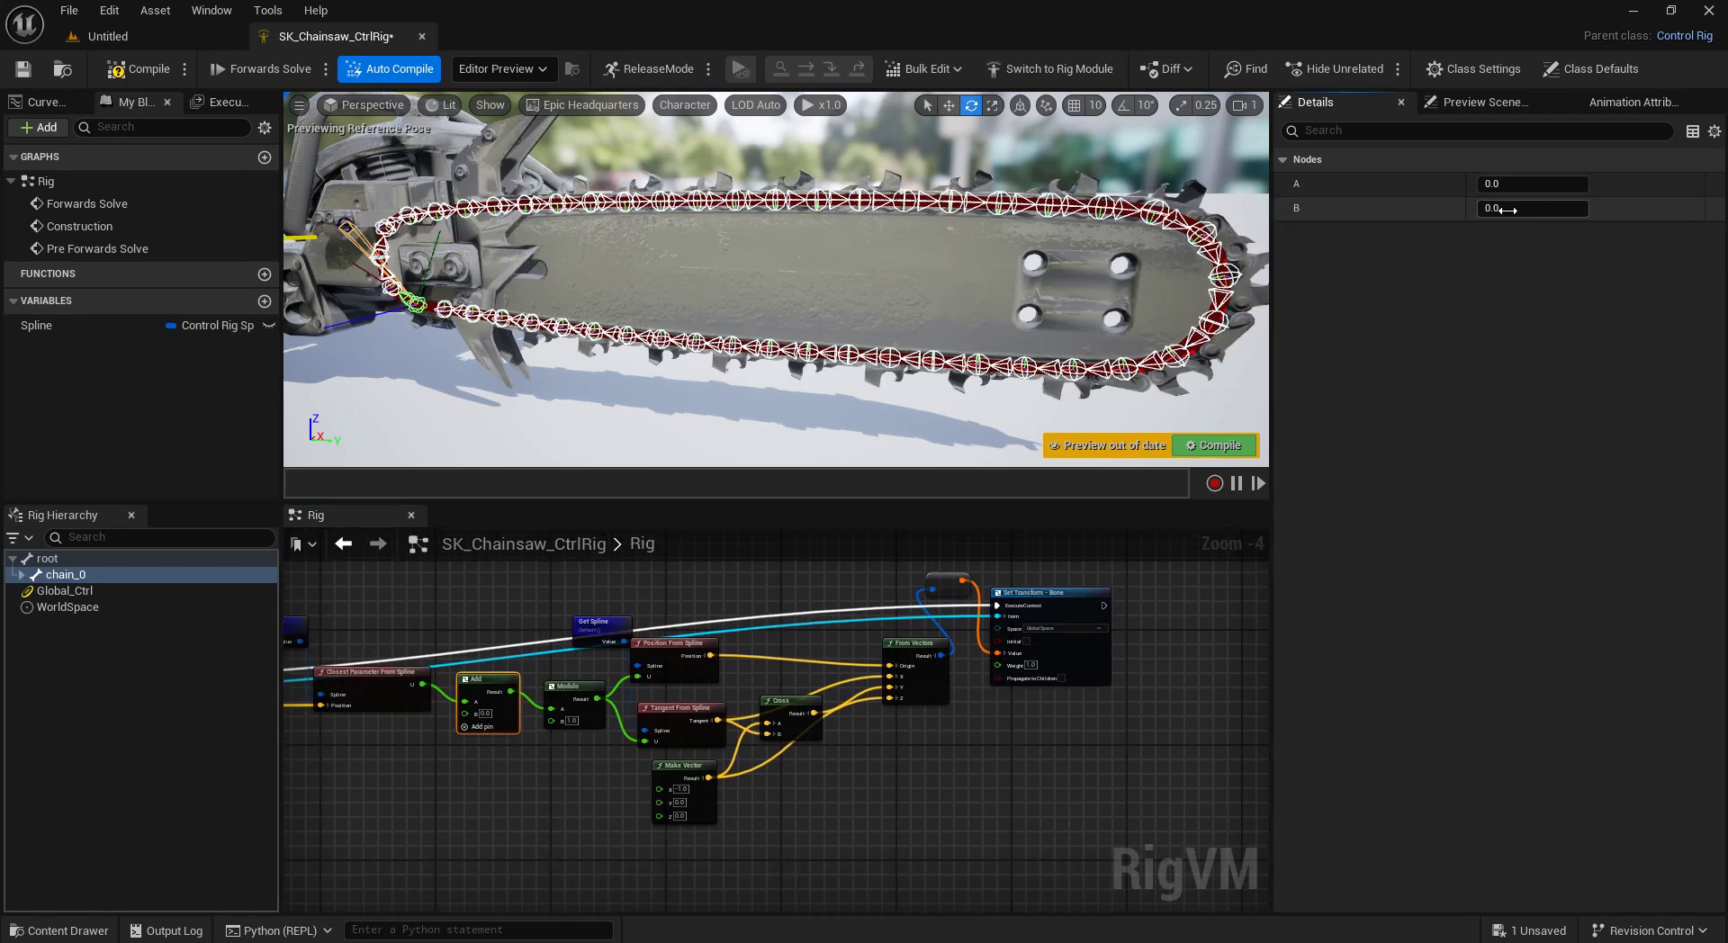
{"action": "left_click_drag", "start_coordinate": [1495, 207], "coordinate": [1553, 208]}
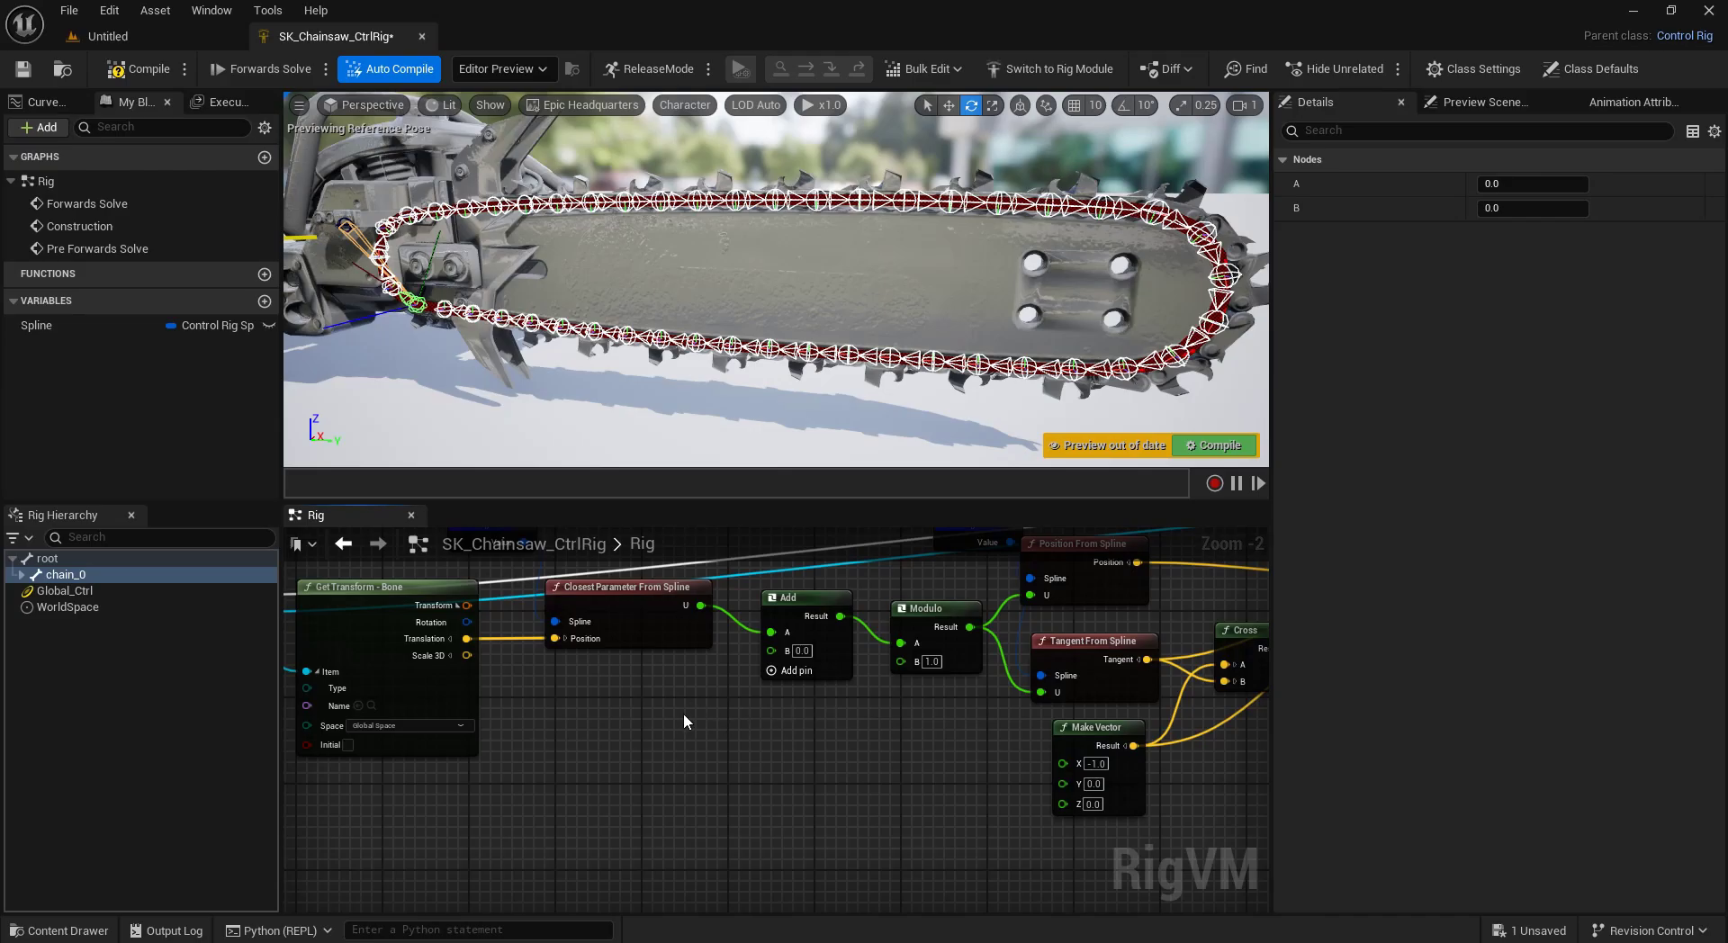
Add an Accumulated Time node below Closest Parameter From Spline and connect its Time output to the Add node's B input.
{"action": "right_click", "coordinate": [676, 720]}
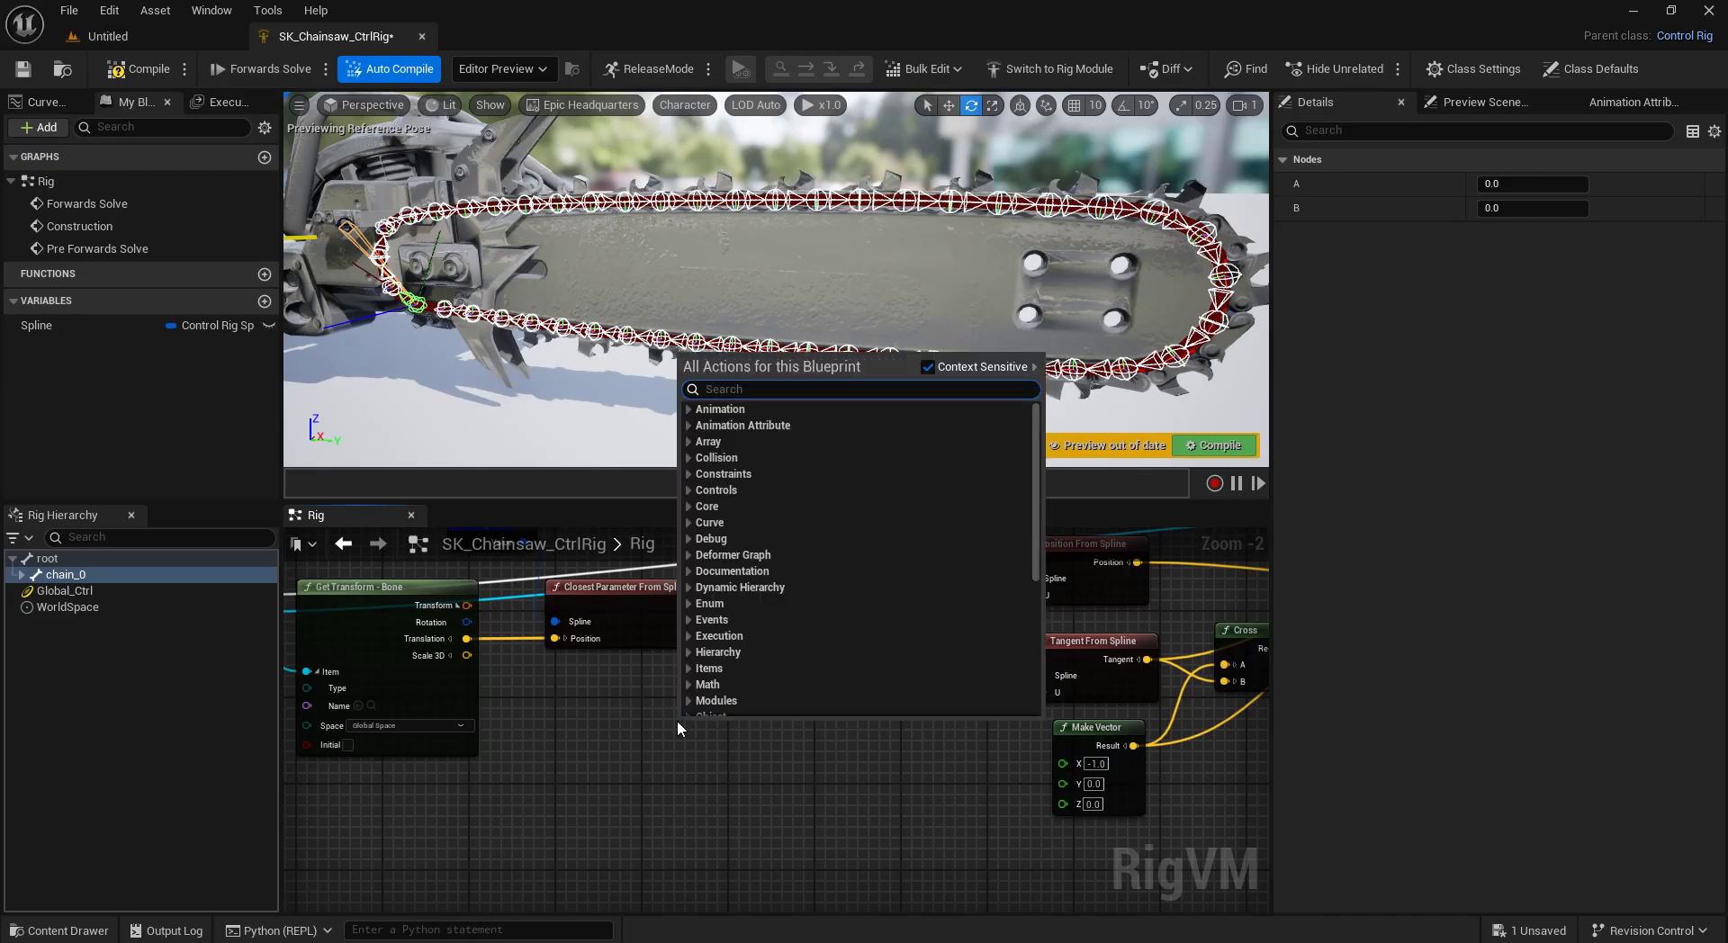
{"action": "type", "text": "time"}
{"action": "key", "text": "Up"}
{"action": "key", "text": "Up"}
{"action": "key", "text": "Up"}
{"action": "key", "text": "Up"}
{"action": "key", "text": "Up"}
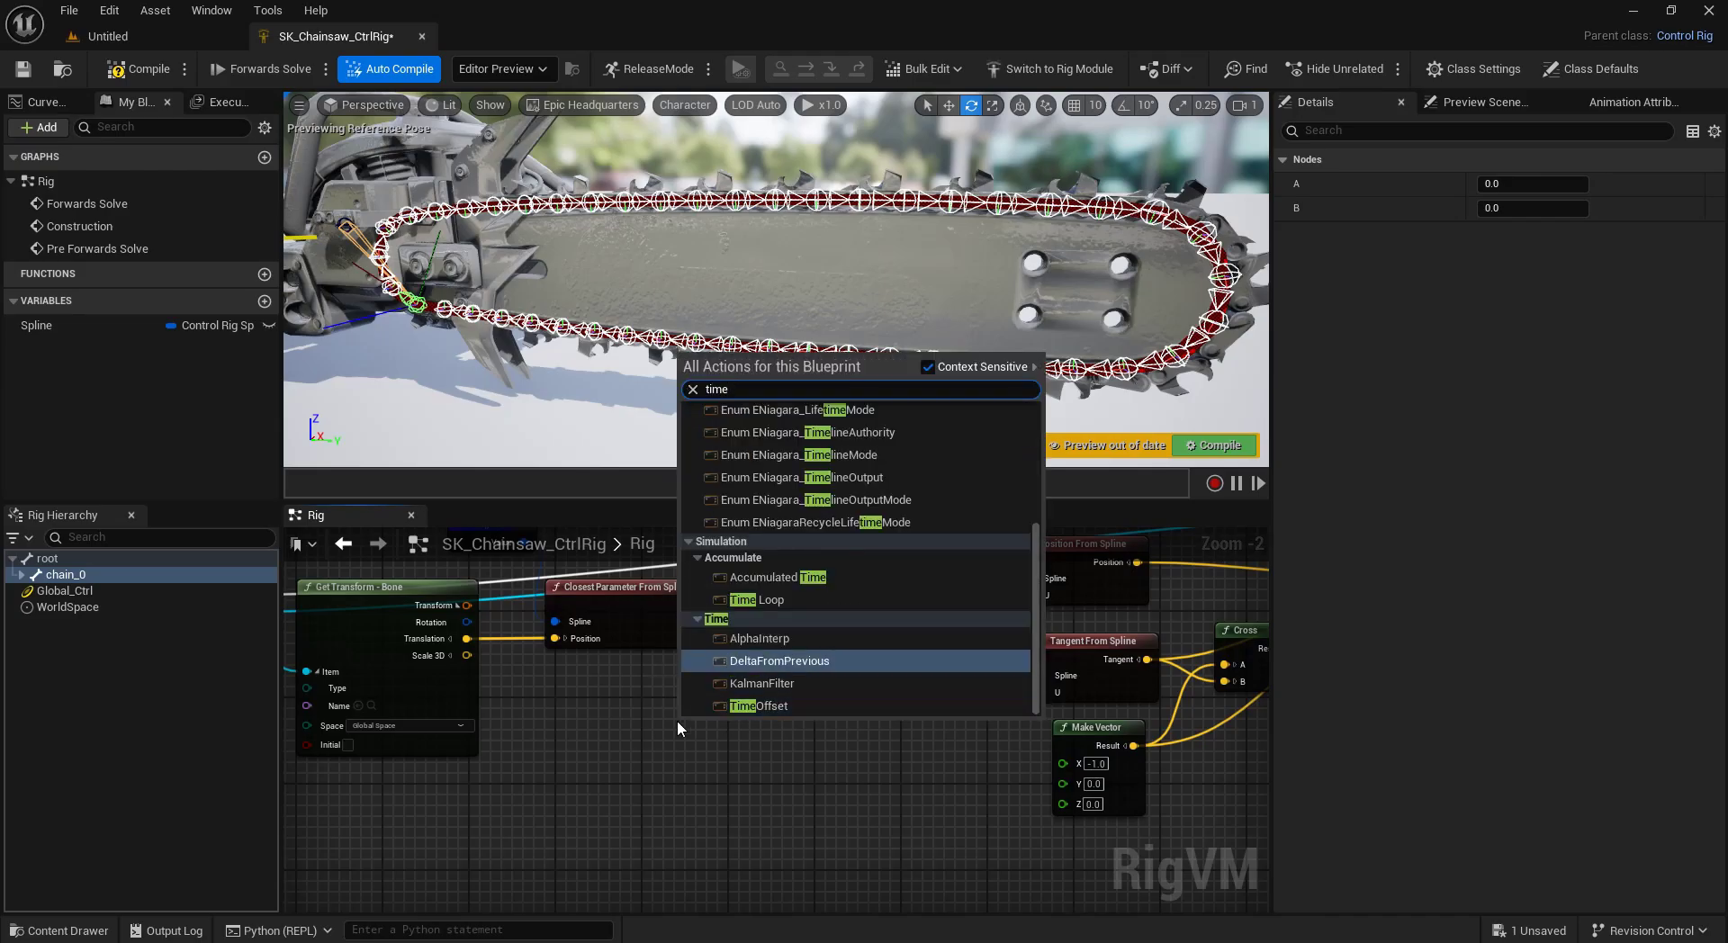
{"action": "key", "text": "Return"}
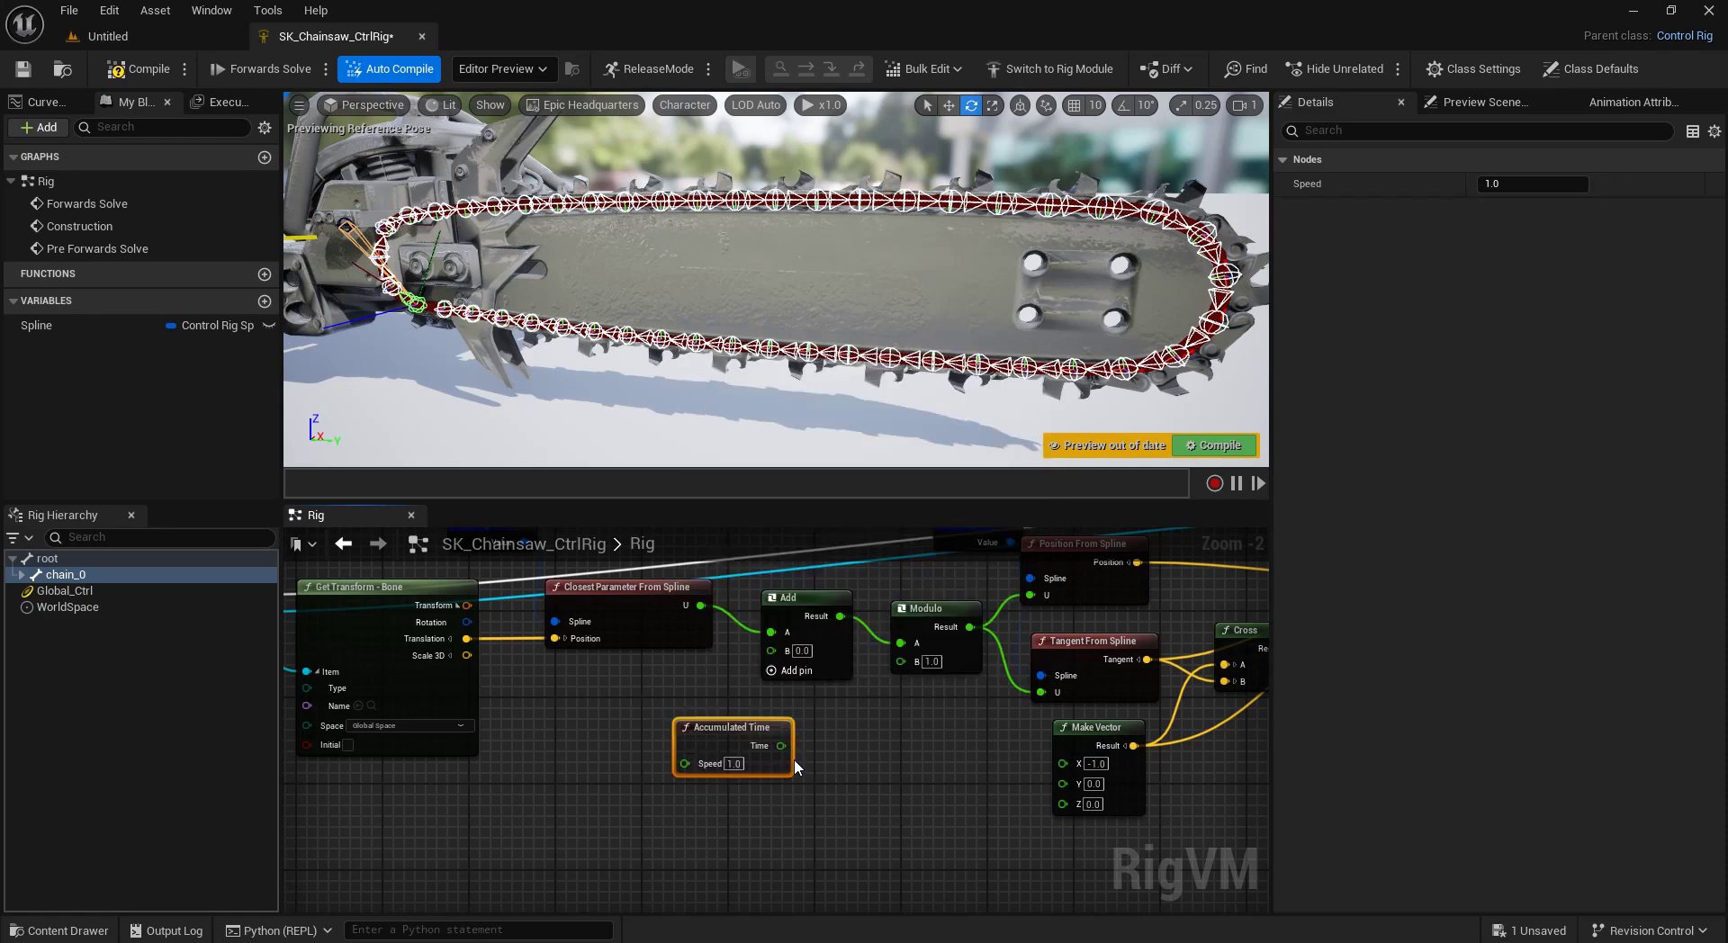
{"action": "left_click_drag", "start_coordinate": [780, 746], "coordinate": [771, 659]}
{"action": "left_click_drag", "start_coordinate": [731, 743], "coordinate": [677, 711]}
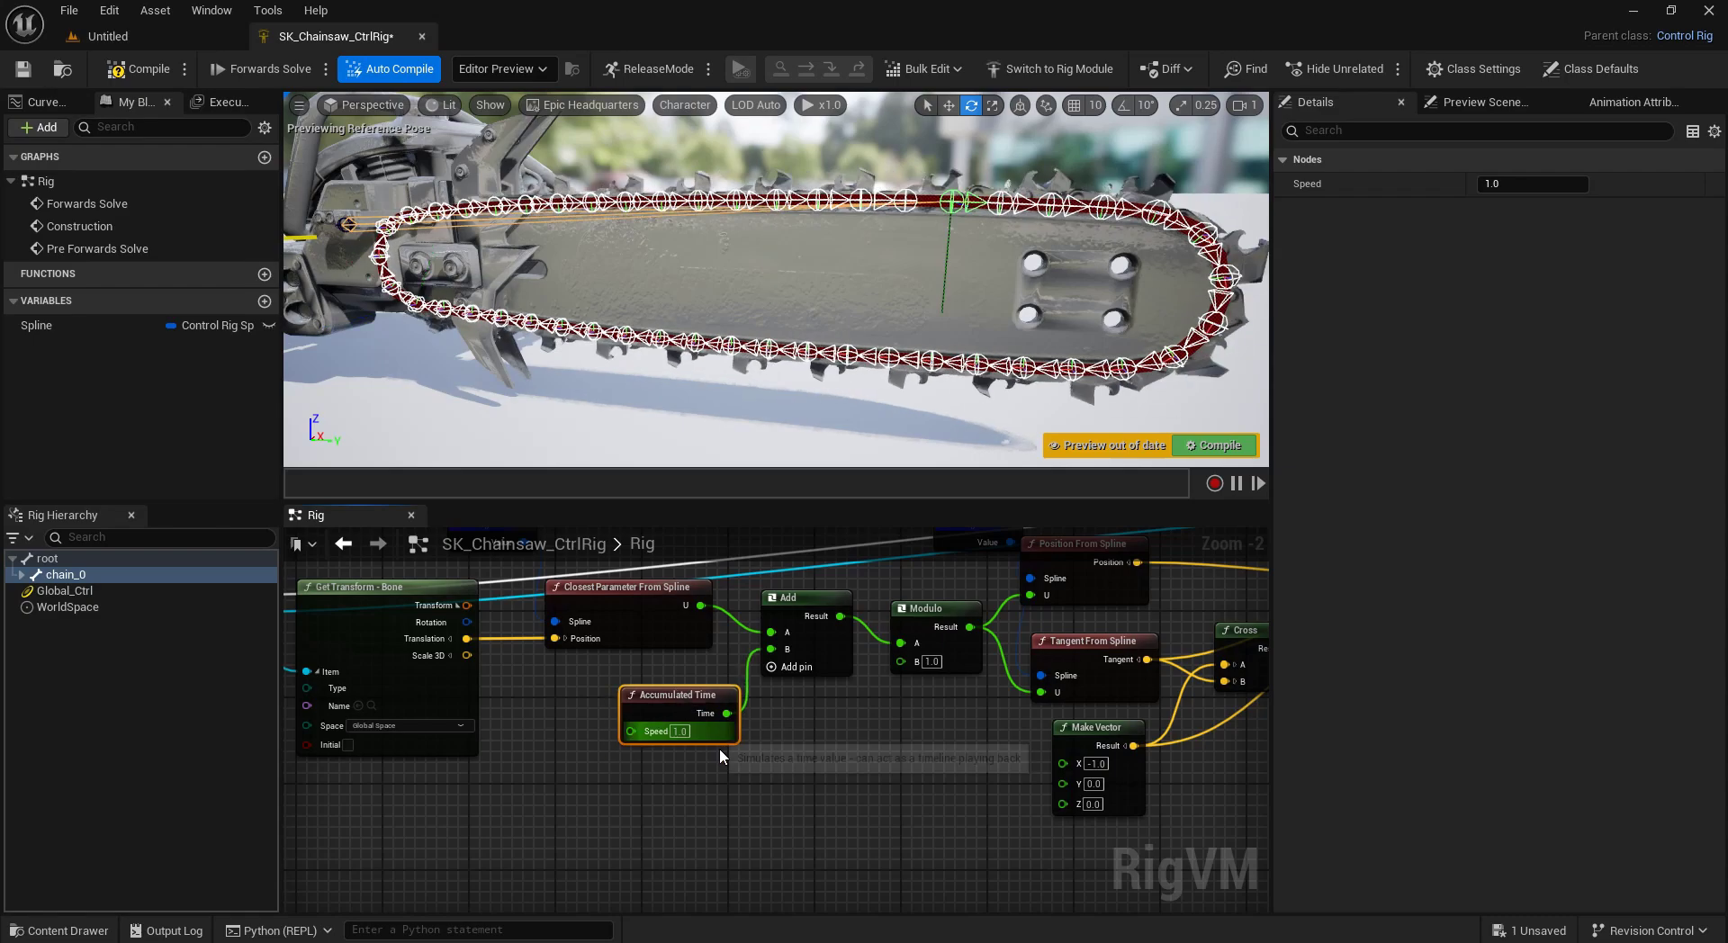
Set the Accumulated Time node's Speed to 0.1.
{"action": "left_click", "coordinate": [711, 731]}
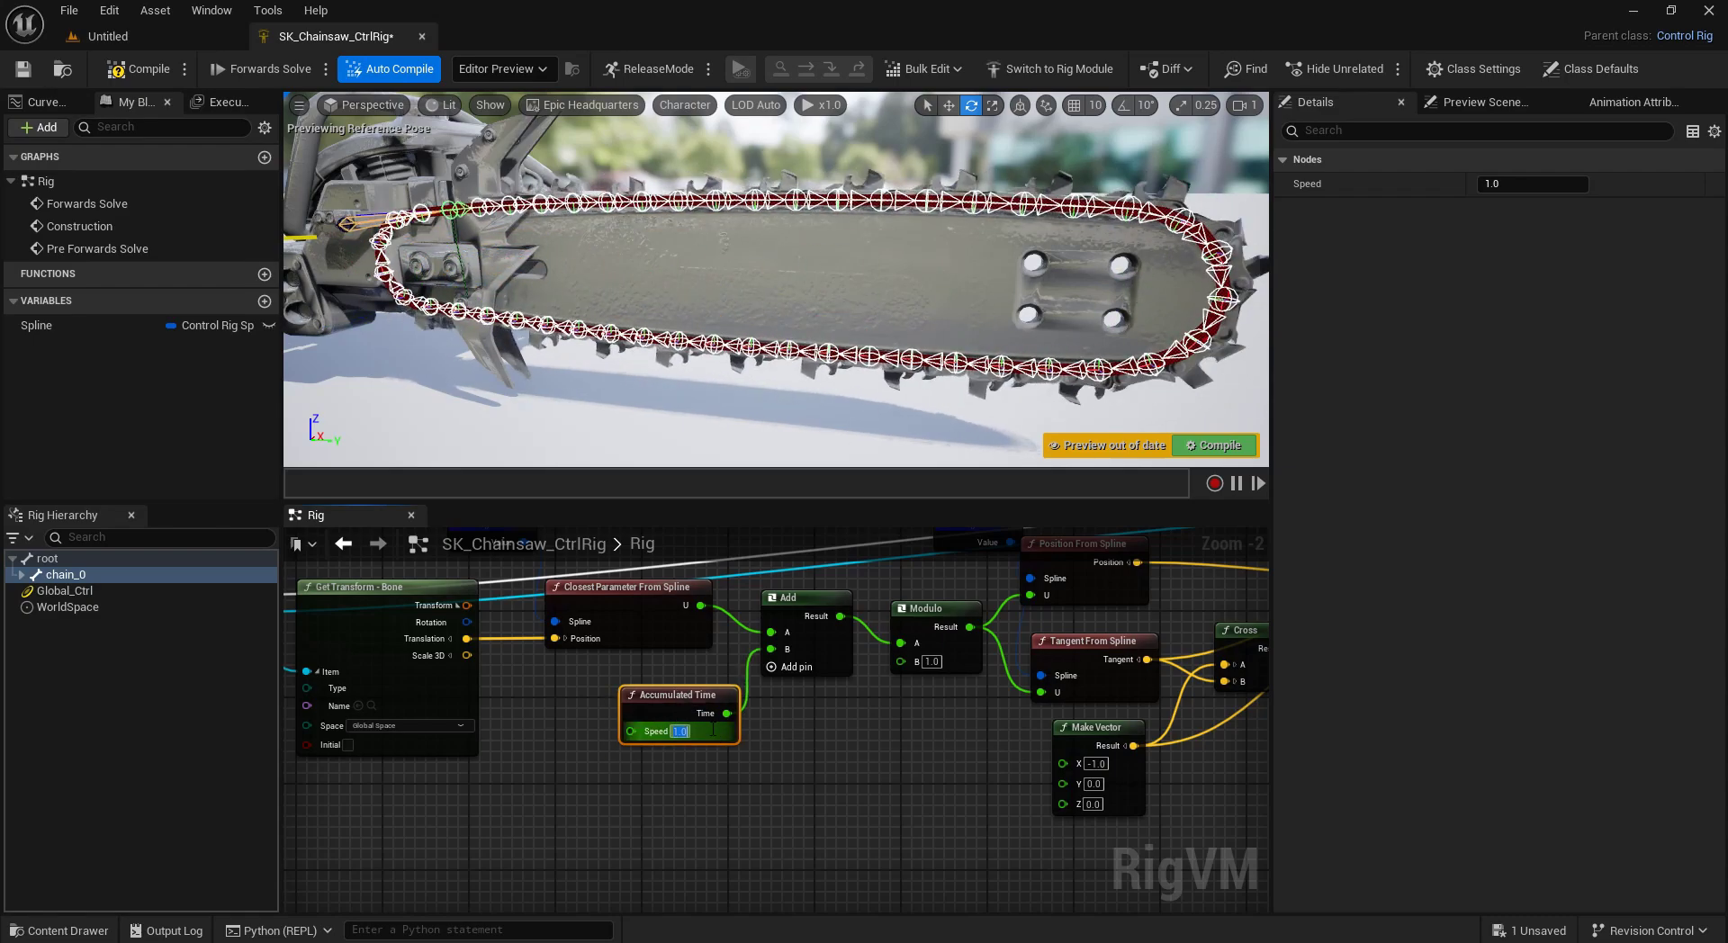
{"action": "type", "text": "0"}
{"action": "key", "text": "Return"}
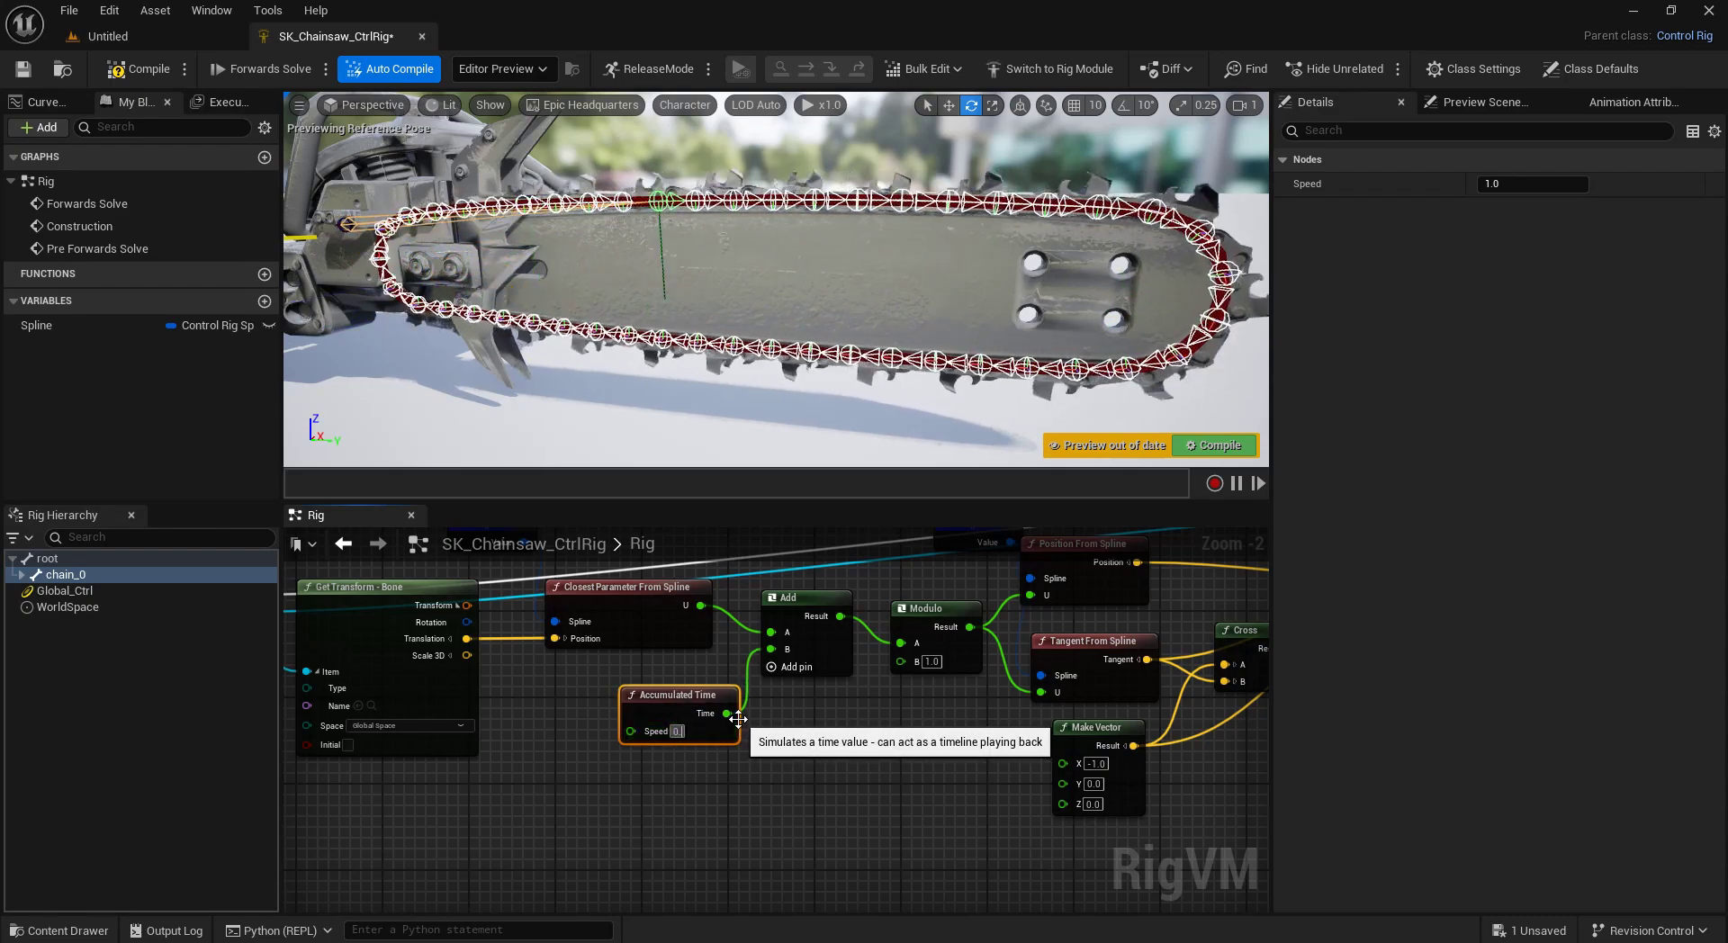
{"action": "type", "text": "0.1"}
{"action": "key", "text": "Return"}
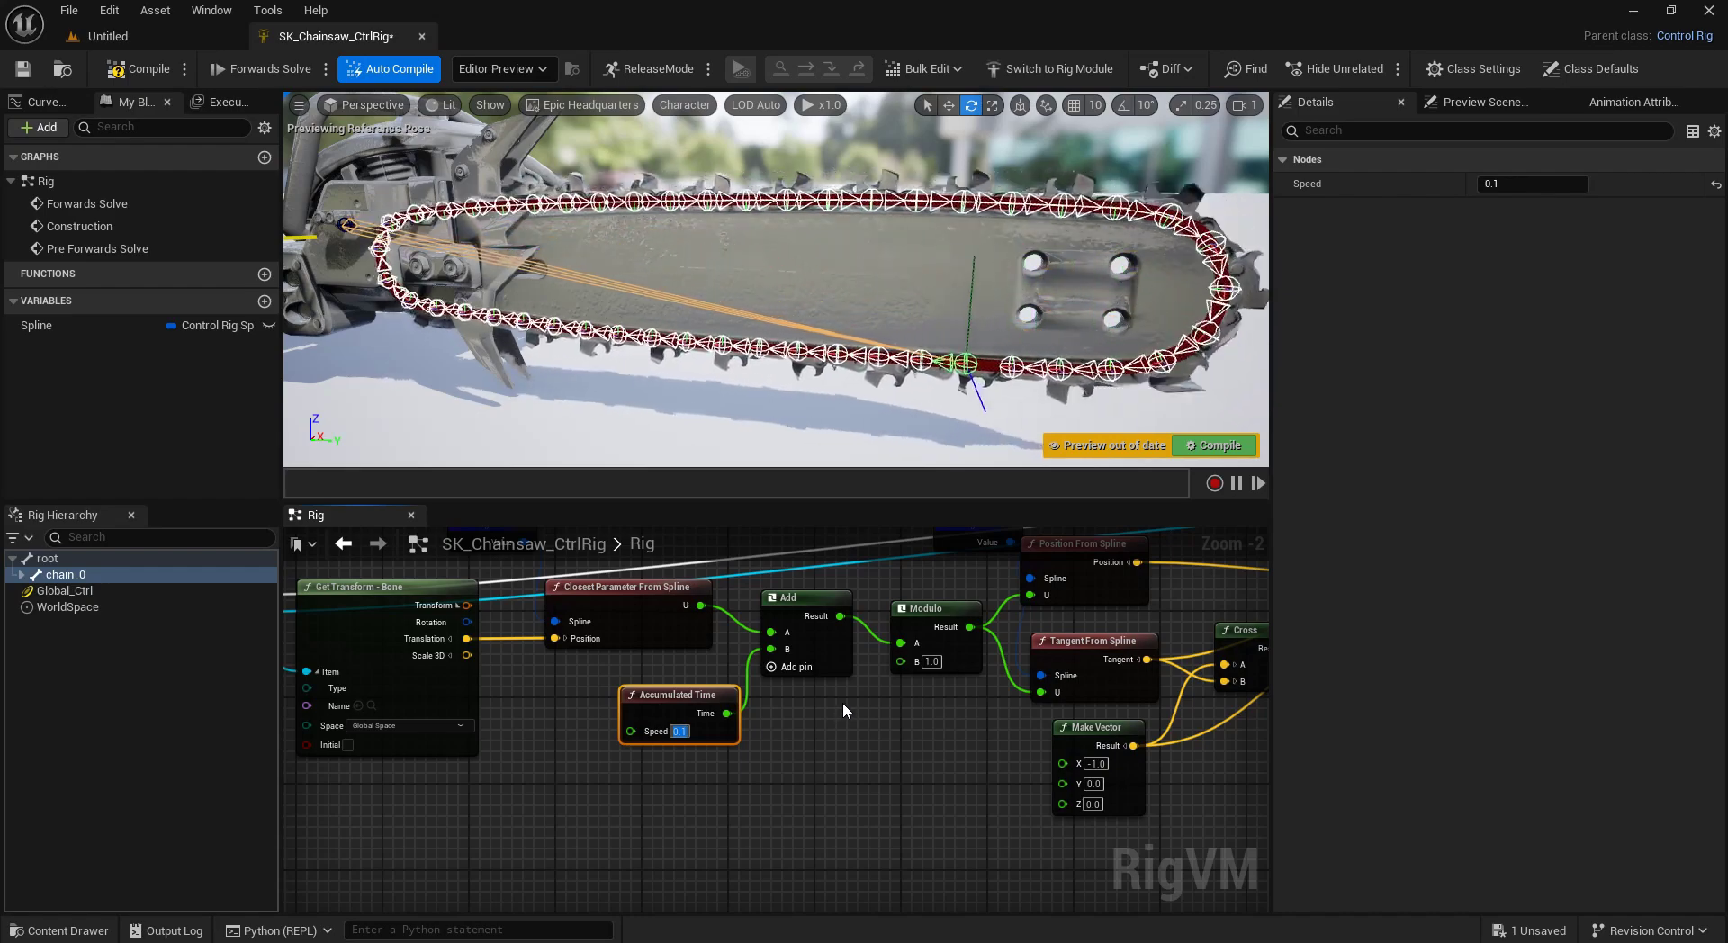
{"action": "left_click", "coordinate": [587, 779]}
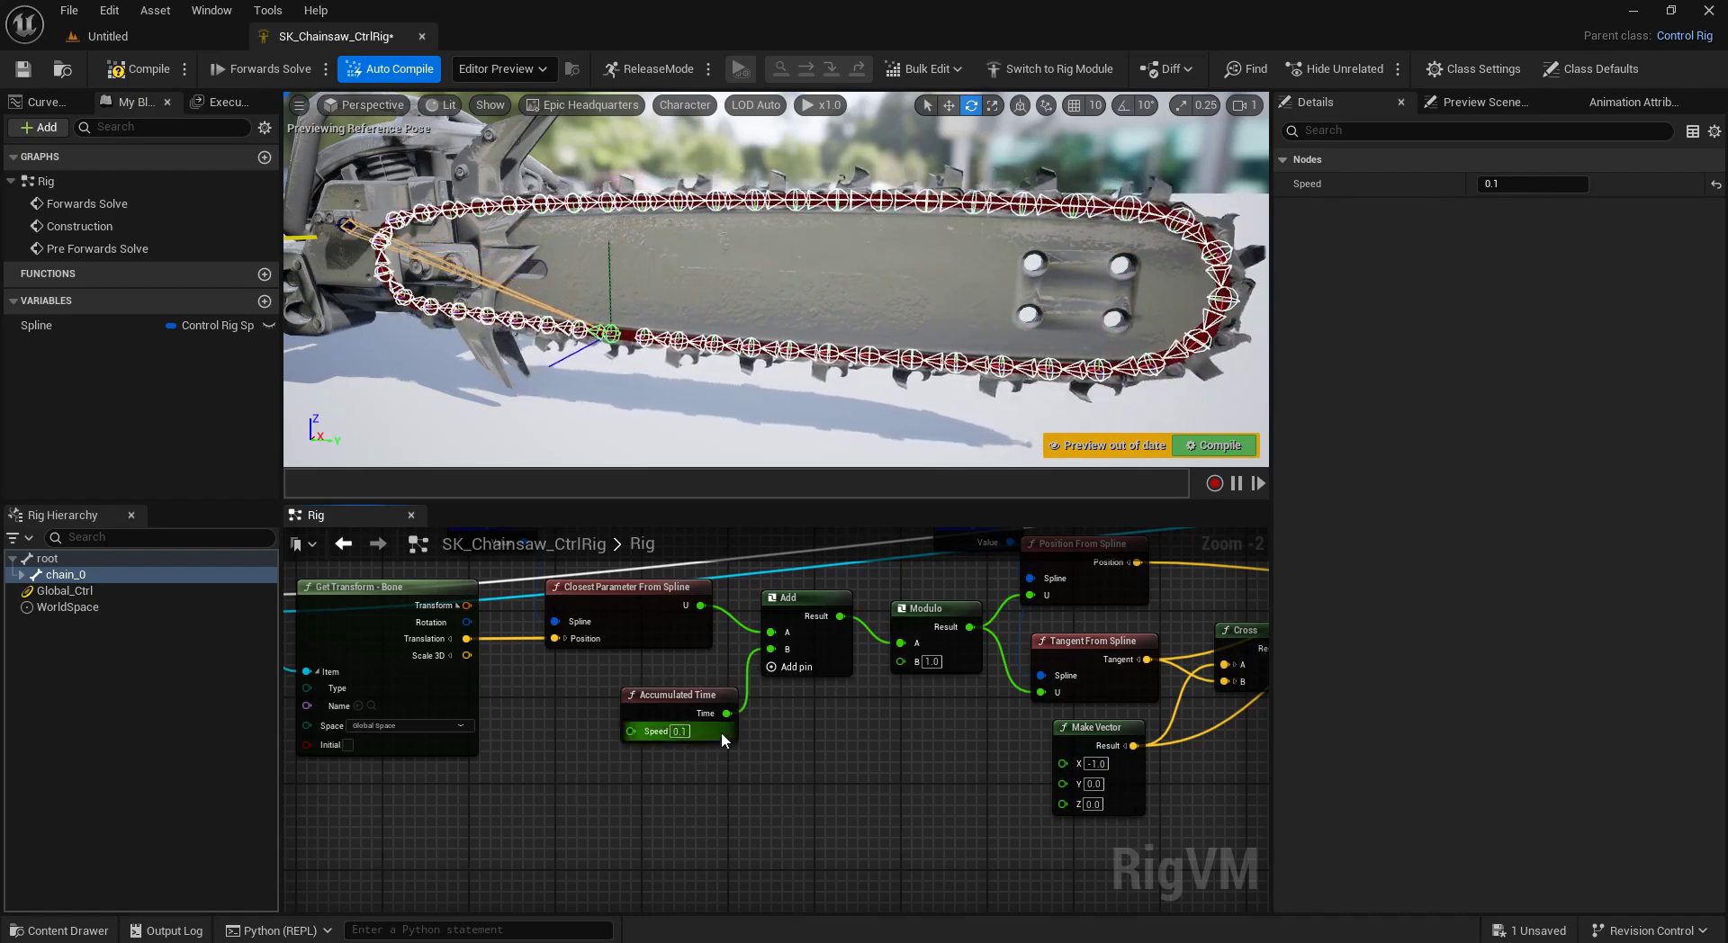
Add a float animation channel to Global_Ctrl and rename it Speed.
{"action": "left_click", "coordinate": [76, 593]}
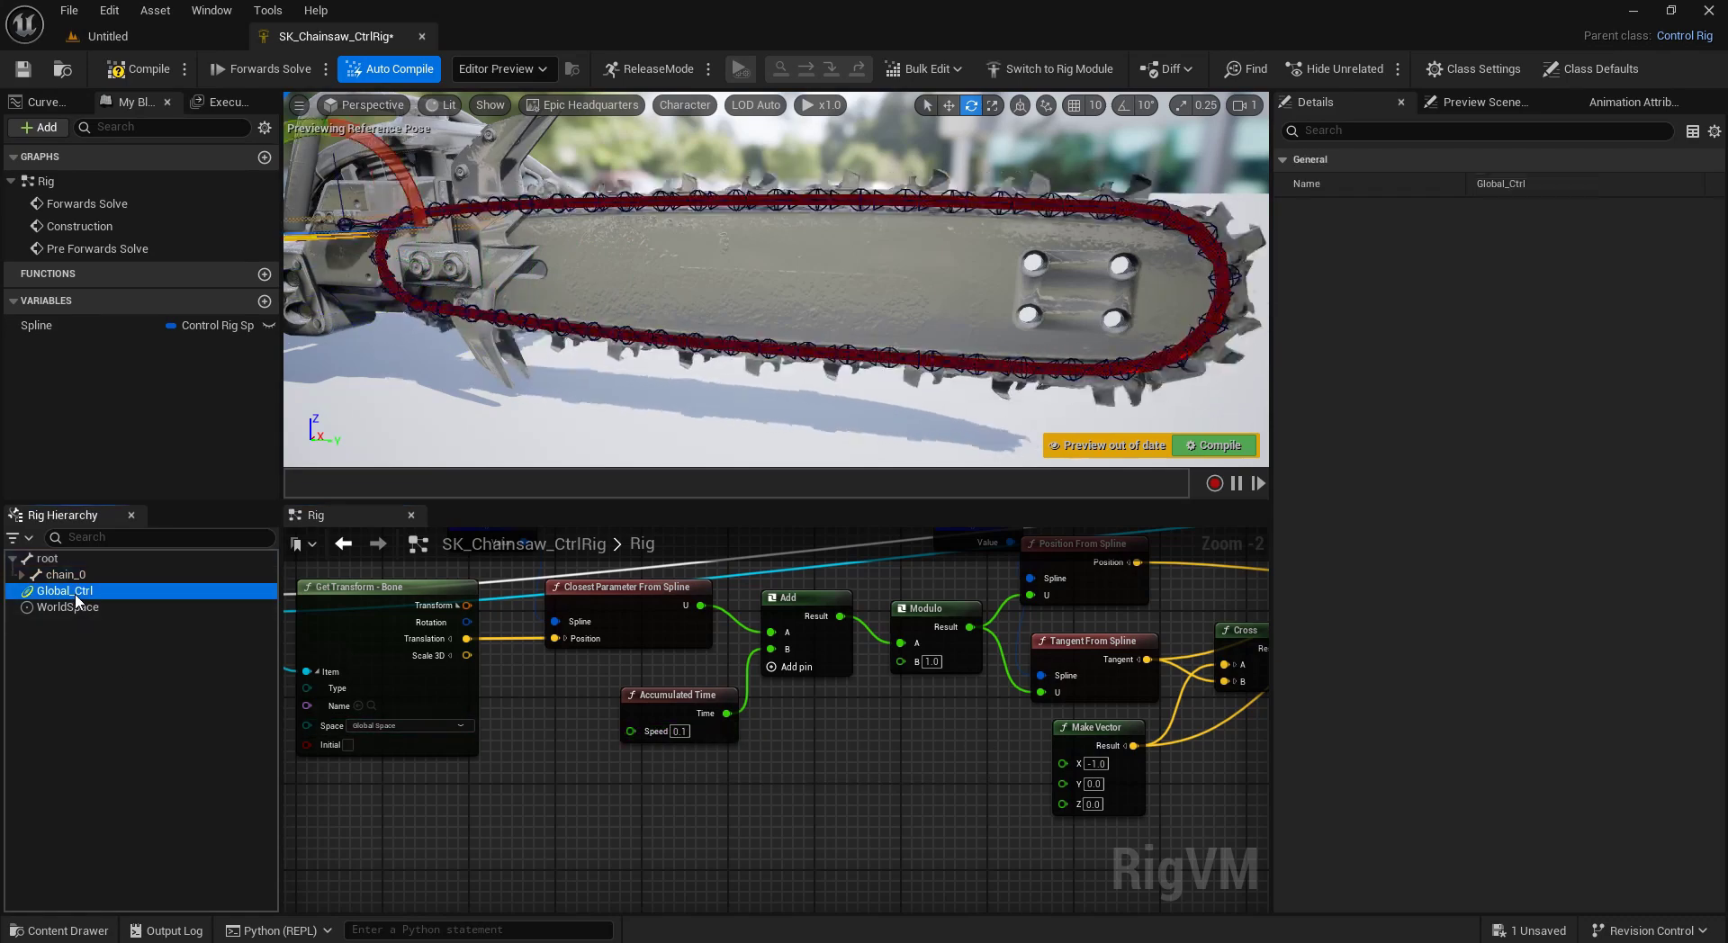
{"action": "scroll", "coordinate": [1512, 877], "scroll_direction": "down", "scroll_amount": 1}
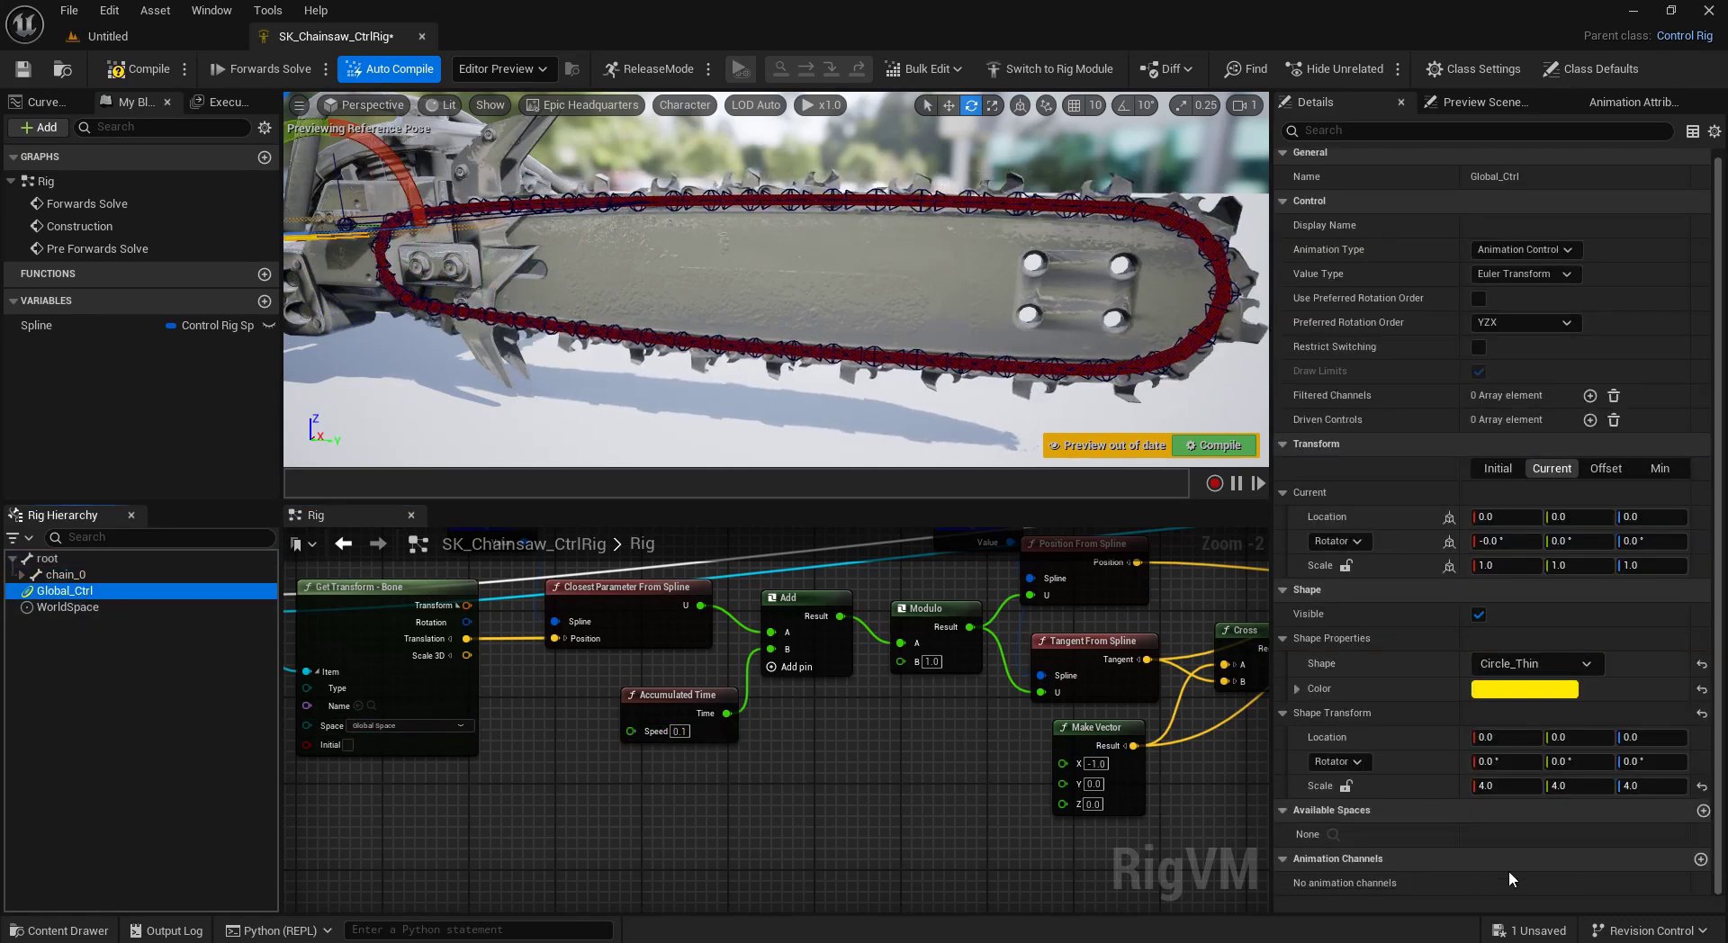
{"action": "left_click", "coordinate": [1699, 861]}
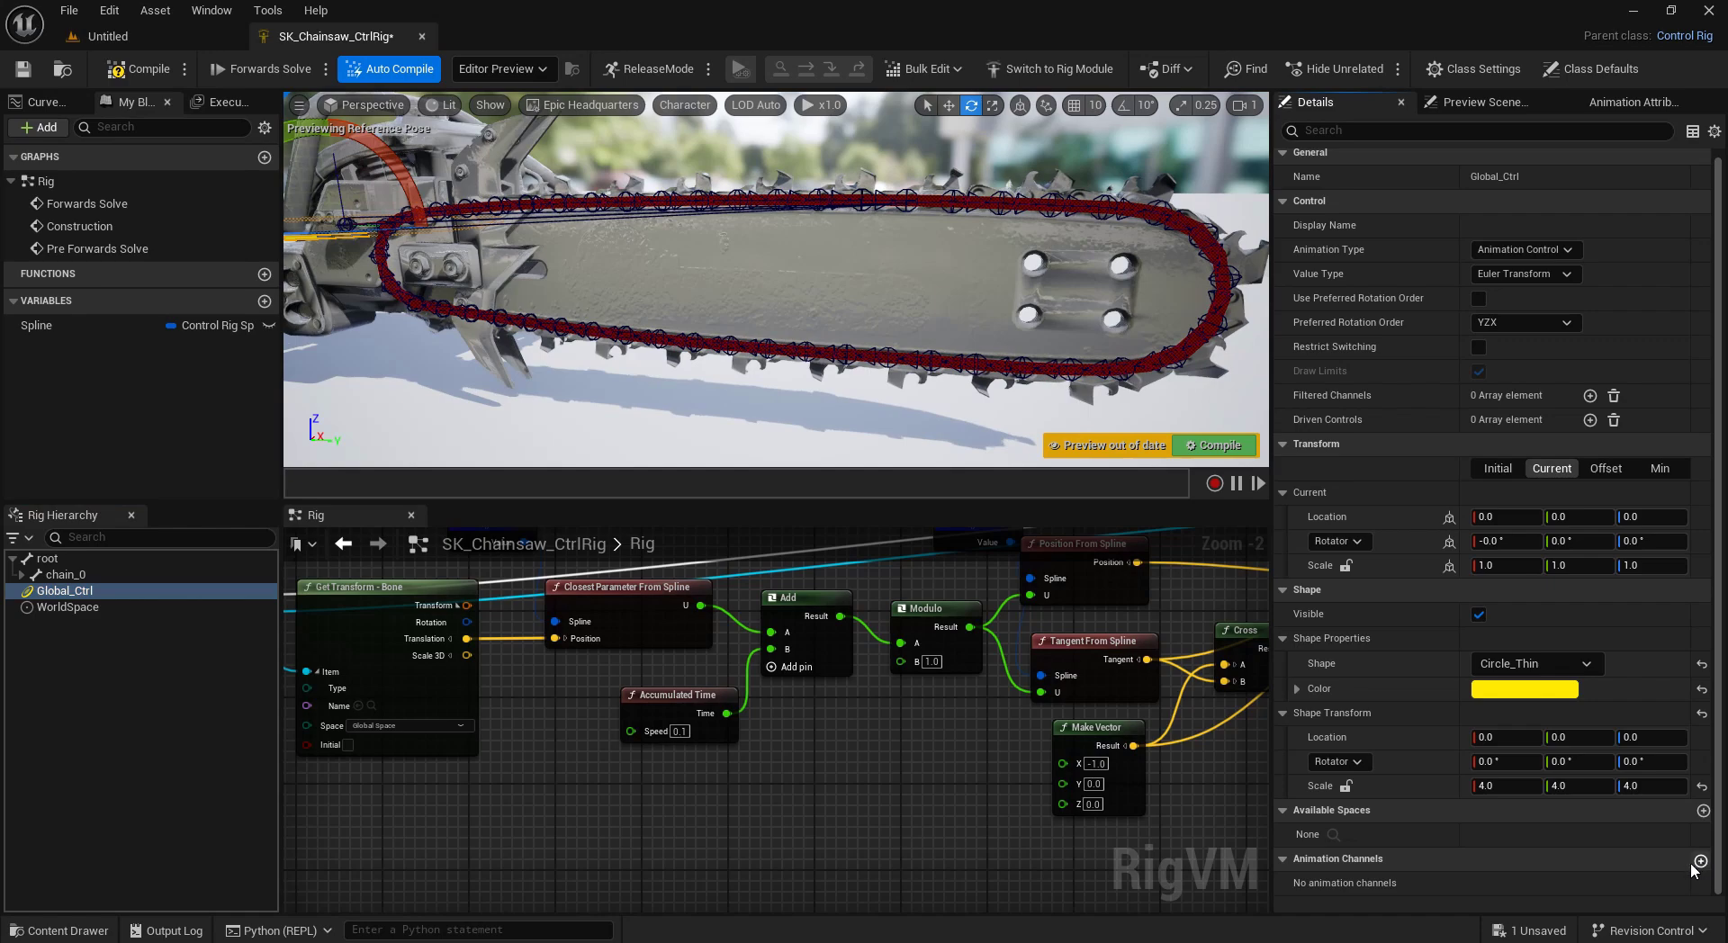
{"action": "left_click", "coordinate": [81, 889]}
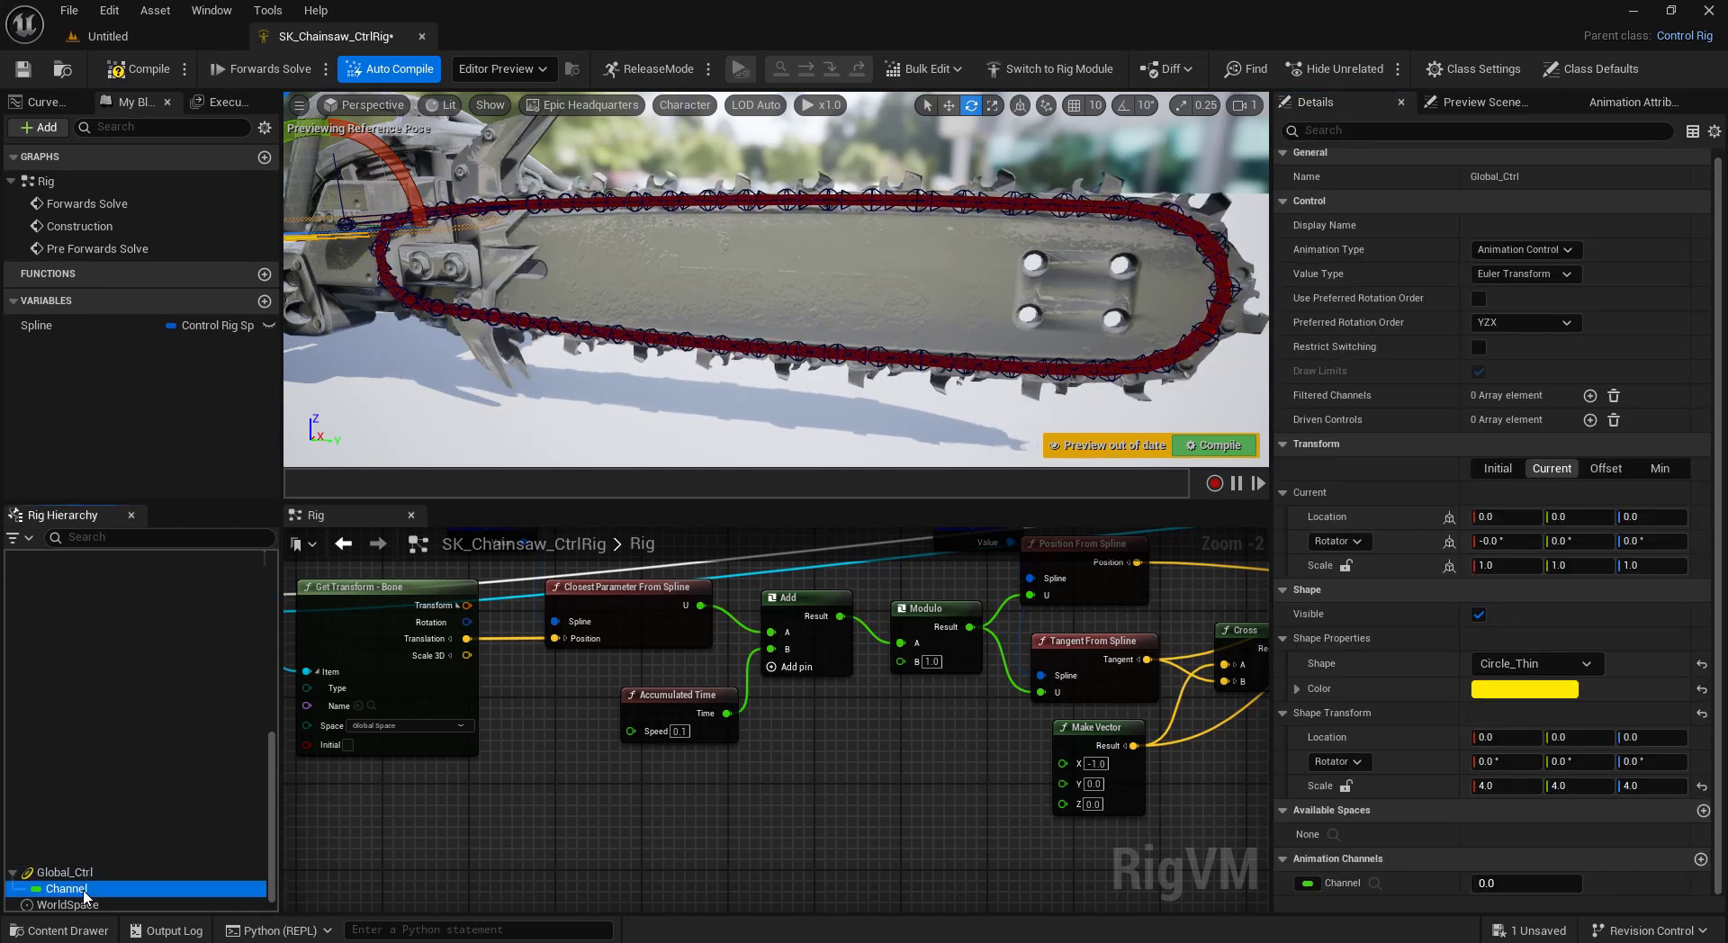
{"action": "double_click", "coordinate": [82, 895]}
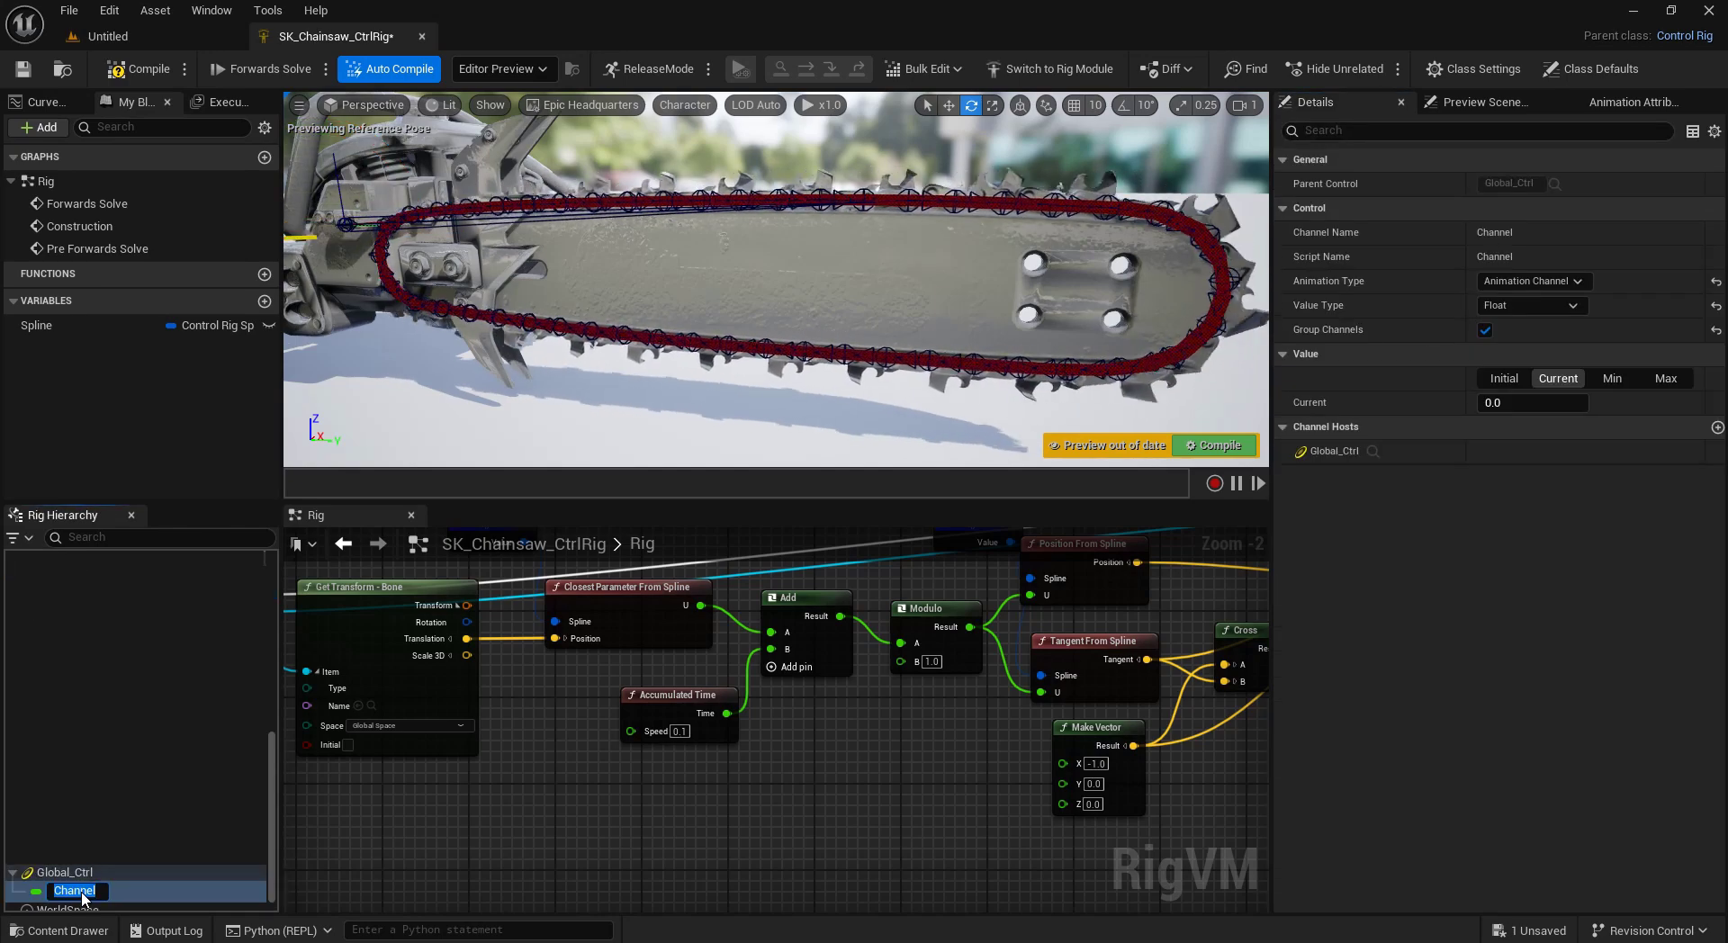
{"action": "key", "text": "Return"}
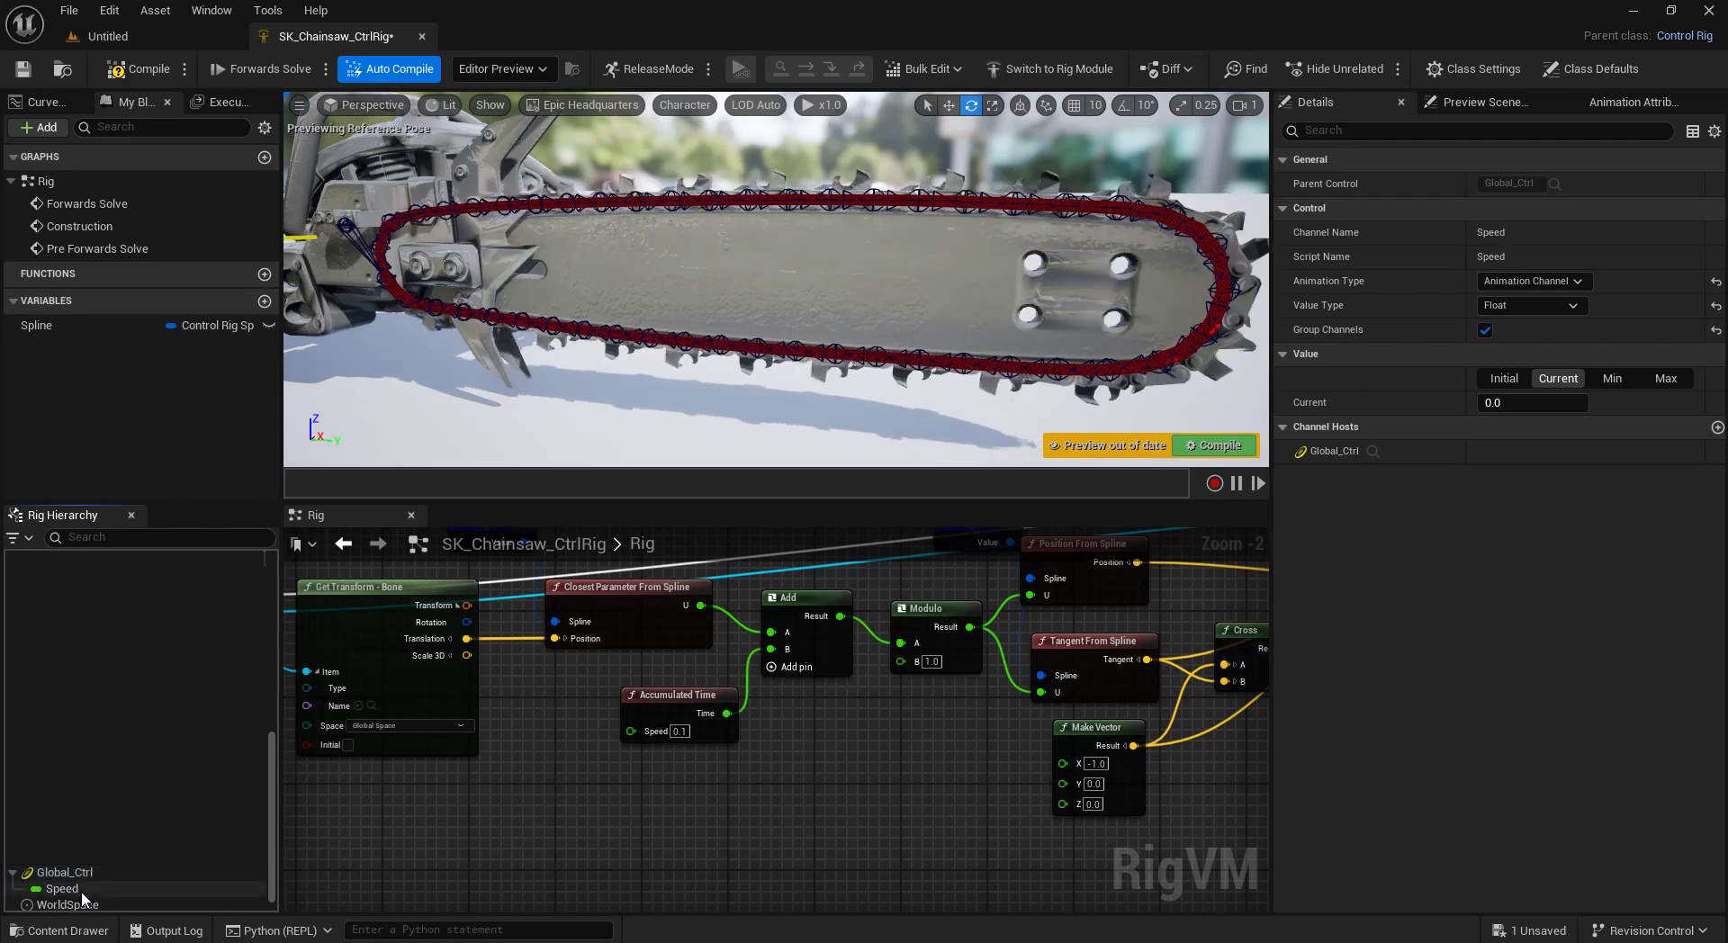
Add a Get Animation Channel node for Speed and connect its Value to Accumulated Time's Speed input.
{"action": "left_click_drag", "start_coordinate": [78, 897], "coordinate": [637, 786]}
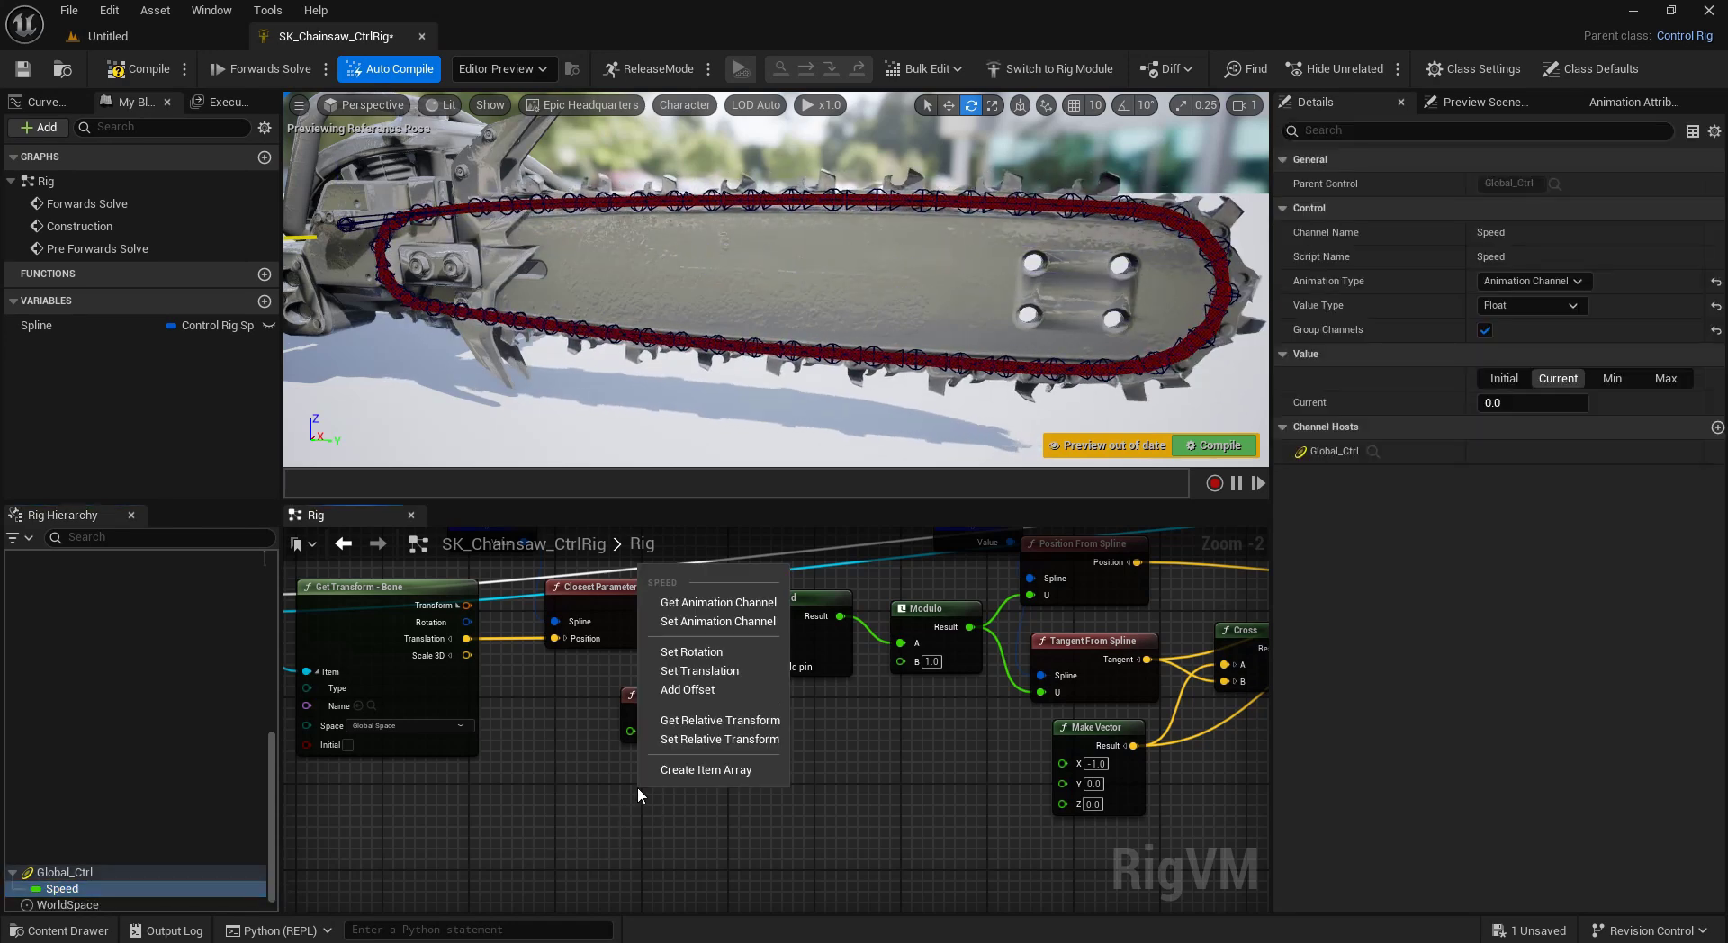
{"action": "left_click", "coordinate": [735, 603]}
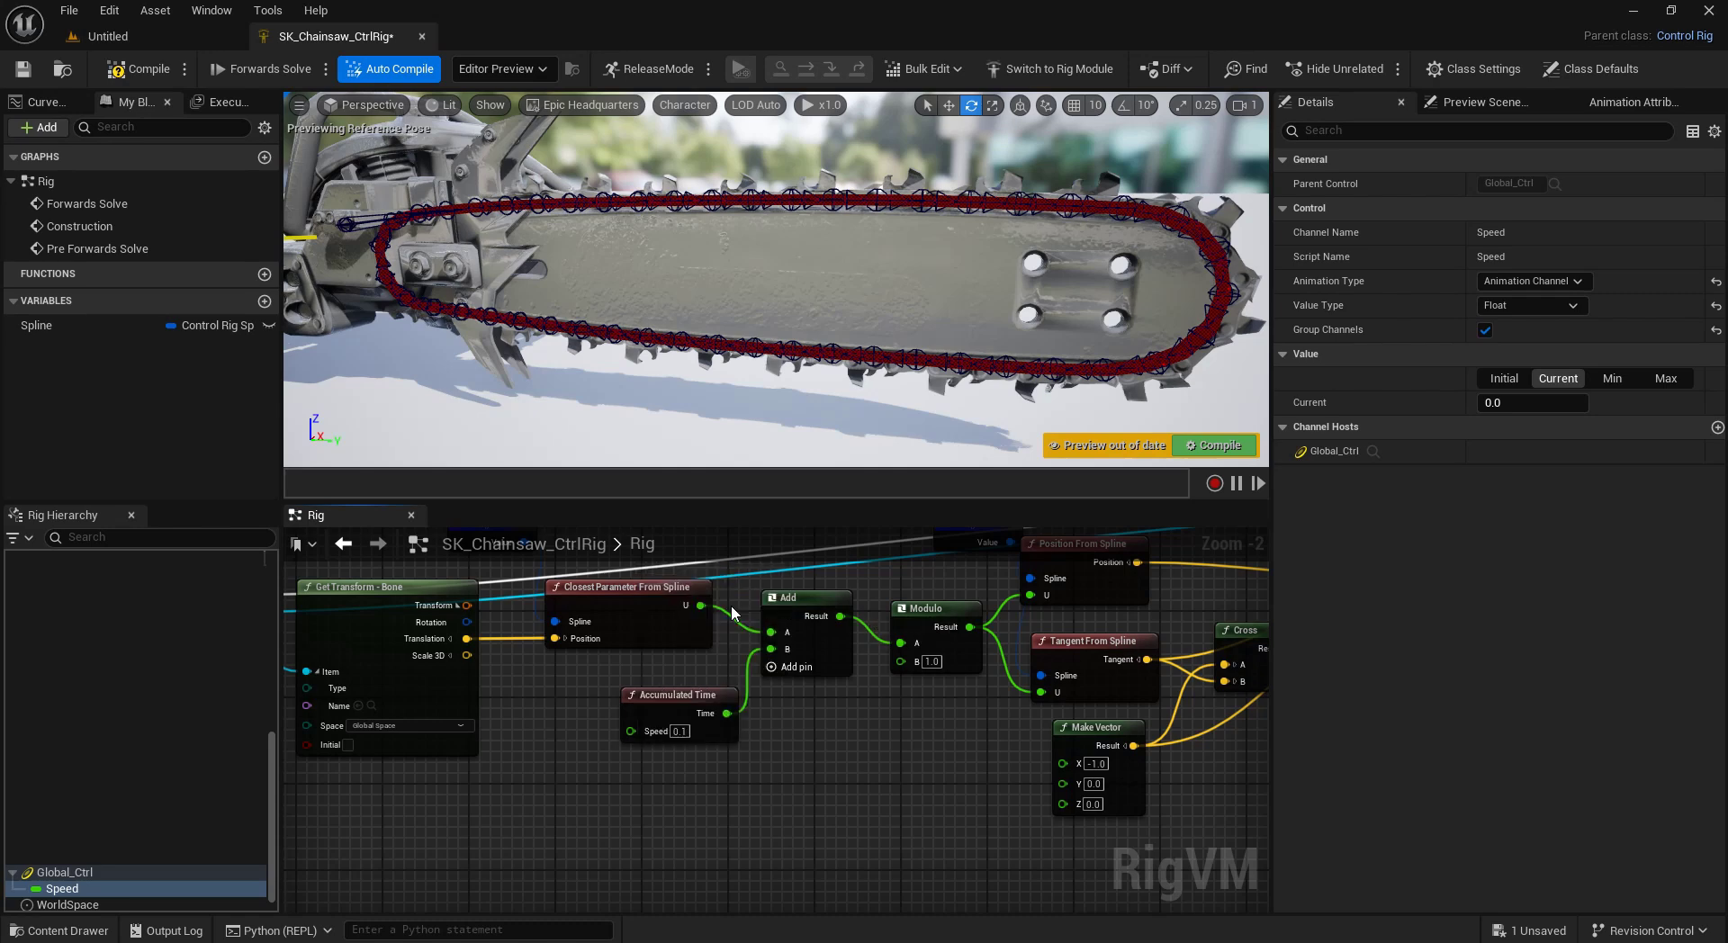
{"action": "left_click_drag", "start_coordinate": [701, 799], "coordinate": [635, 727]}
{"action": "left_click_drag", "start_coordinate": [552, 786], "coordinate": [574, 776]}
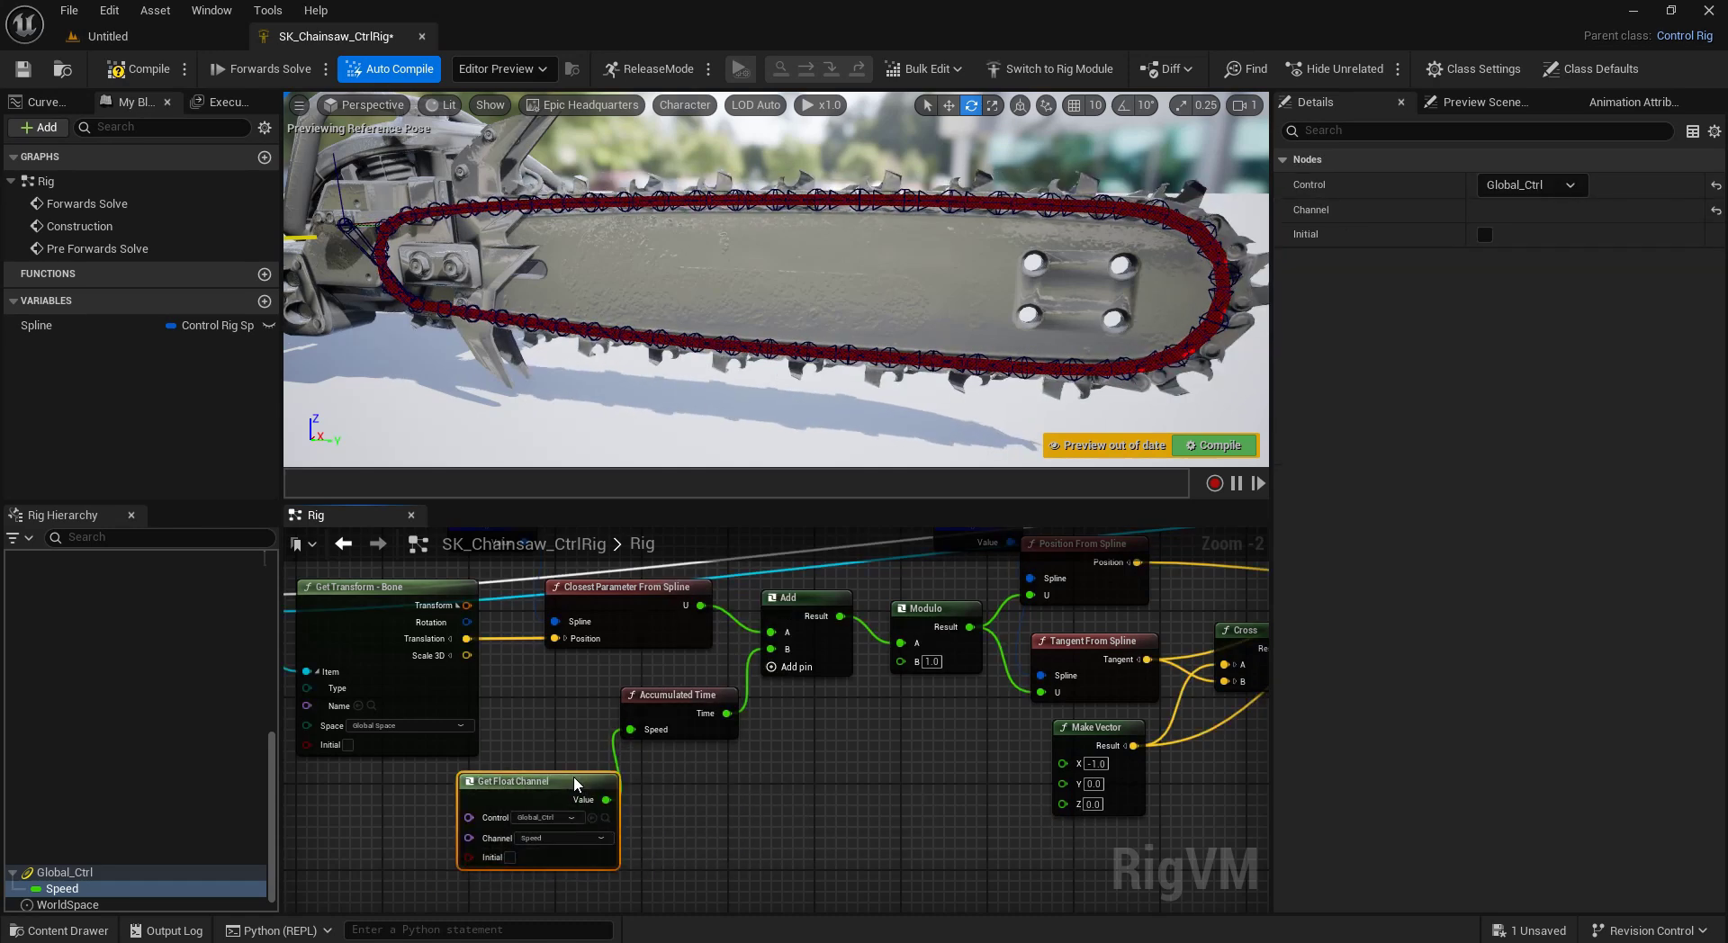
Try the Speed channel's current value at 0.5, and set it to 0.1.
{"action": "left_click", "coordinate": [101, 871]}
{"action": "left_click", "coordinate": [63, 888]}
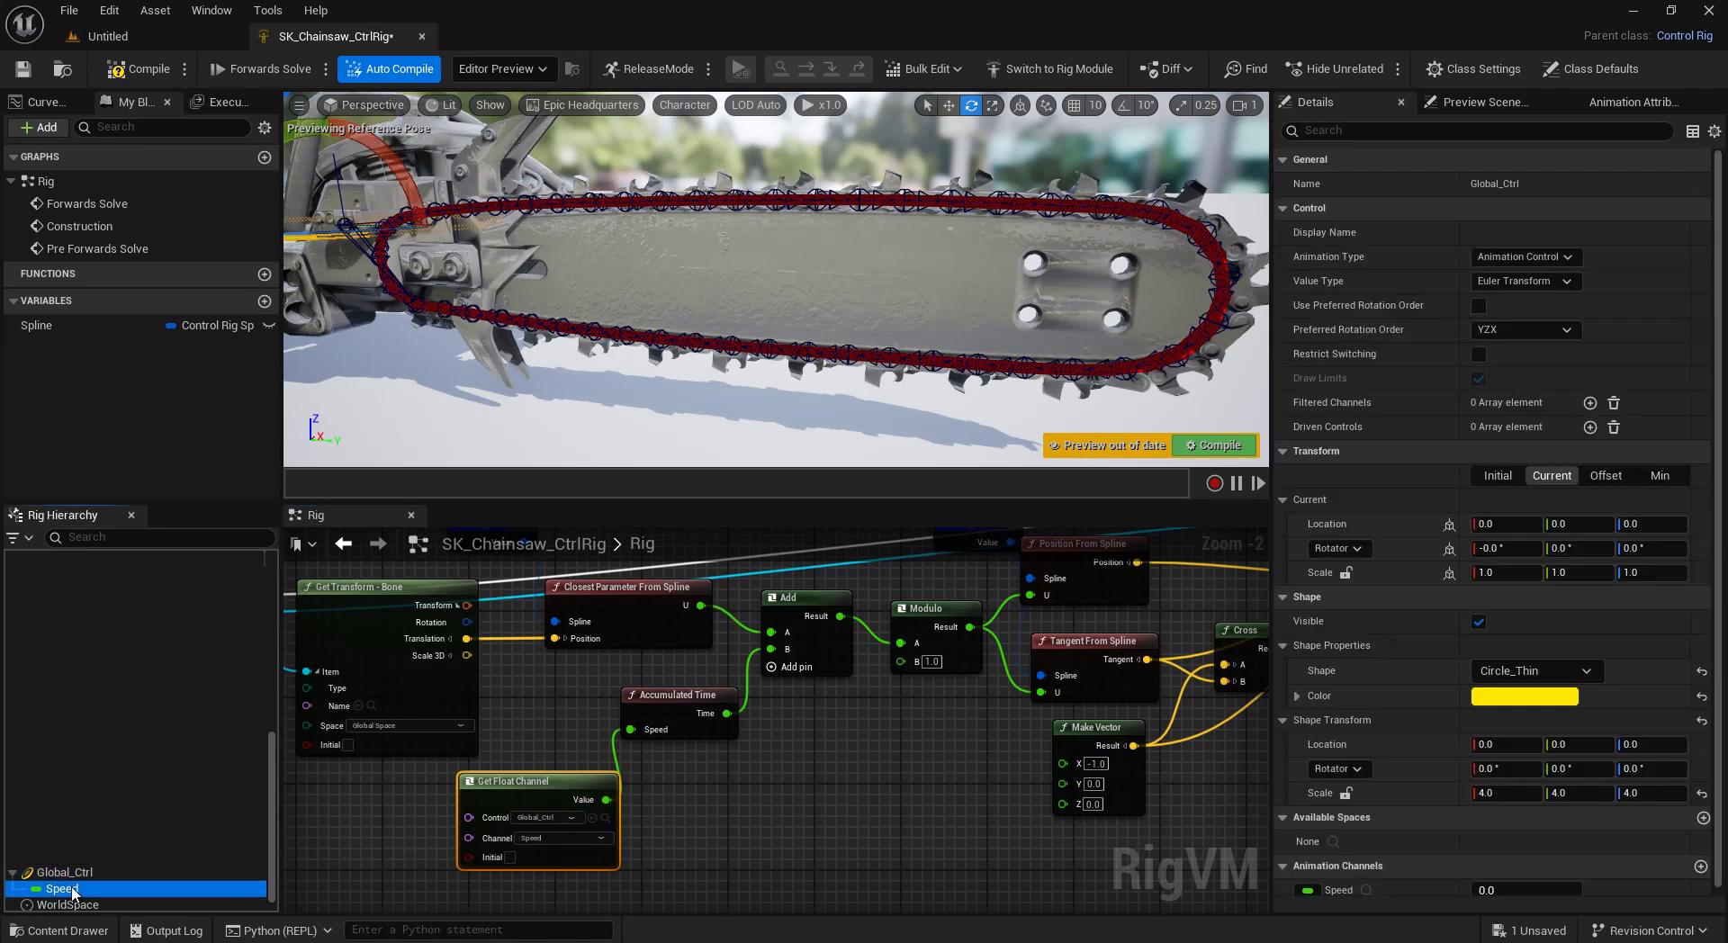
{"action": "left_click", "coordinate": [1530, 405]}
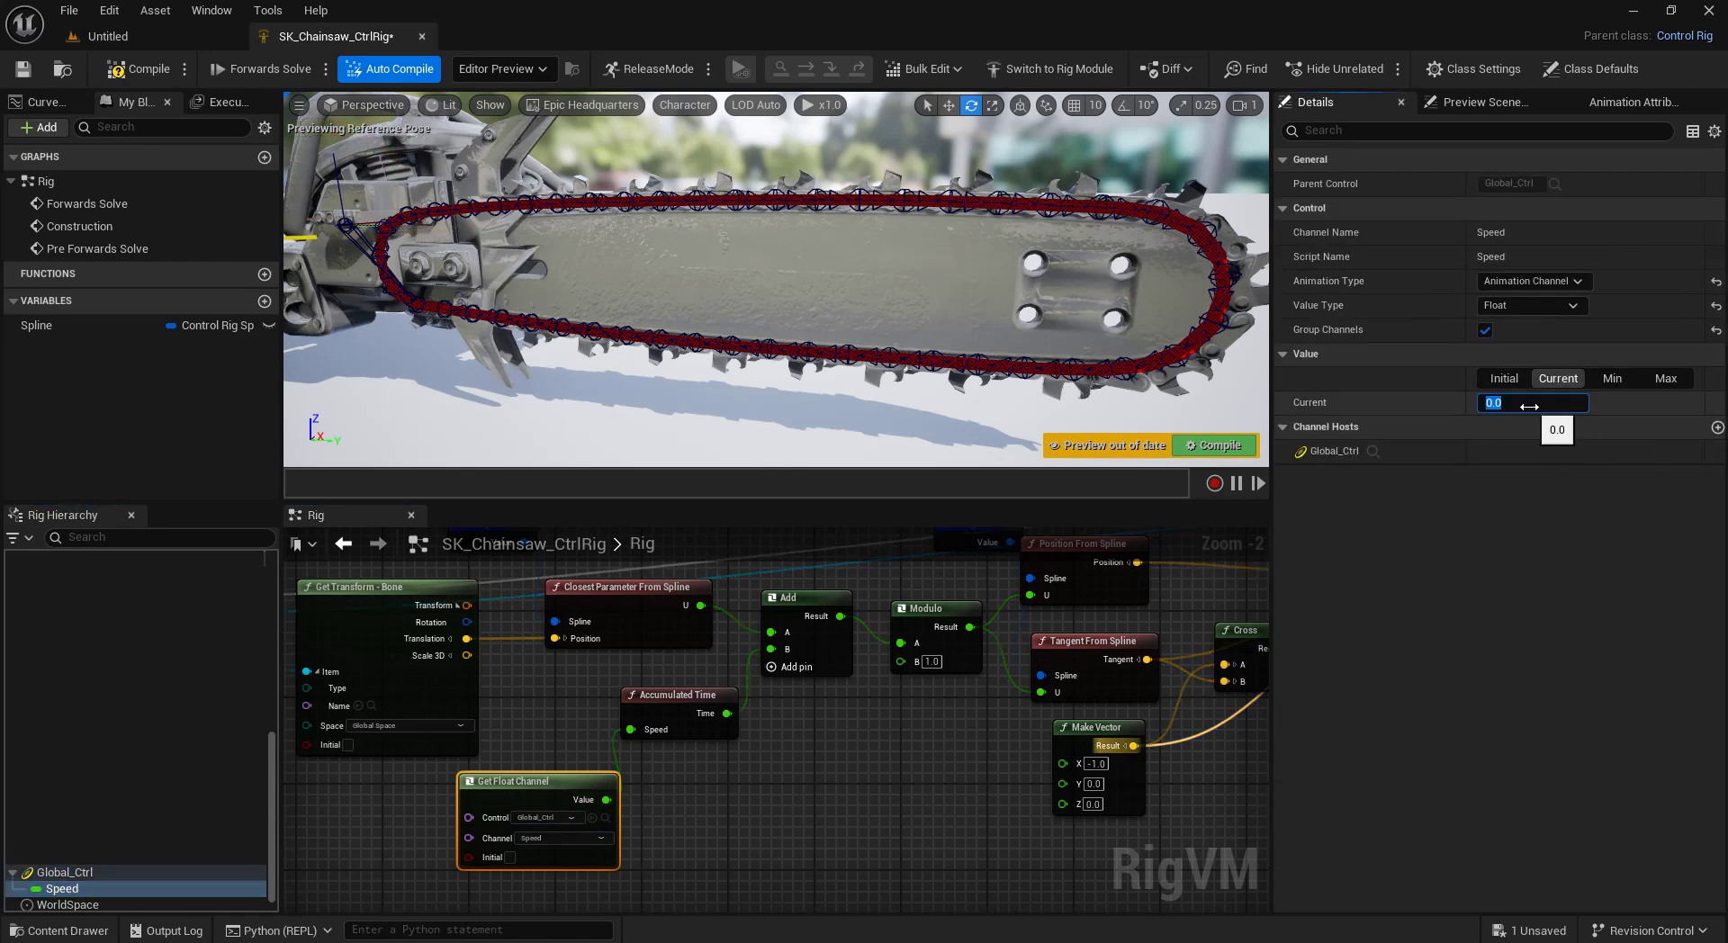
{"action": "type", "text": "0.5"}
{"action": "key", "text": "Return"}
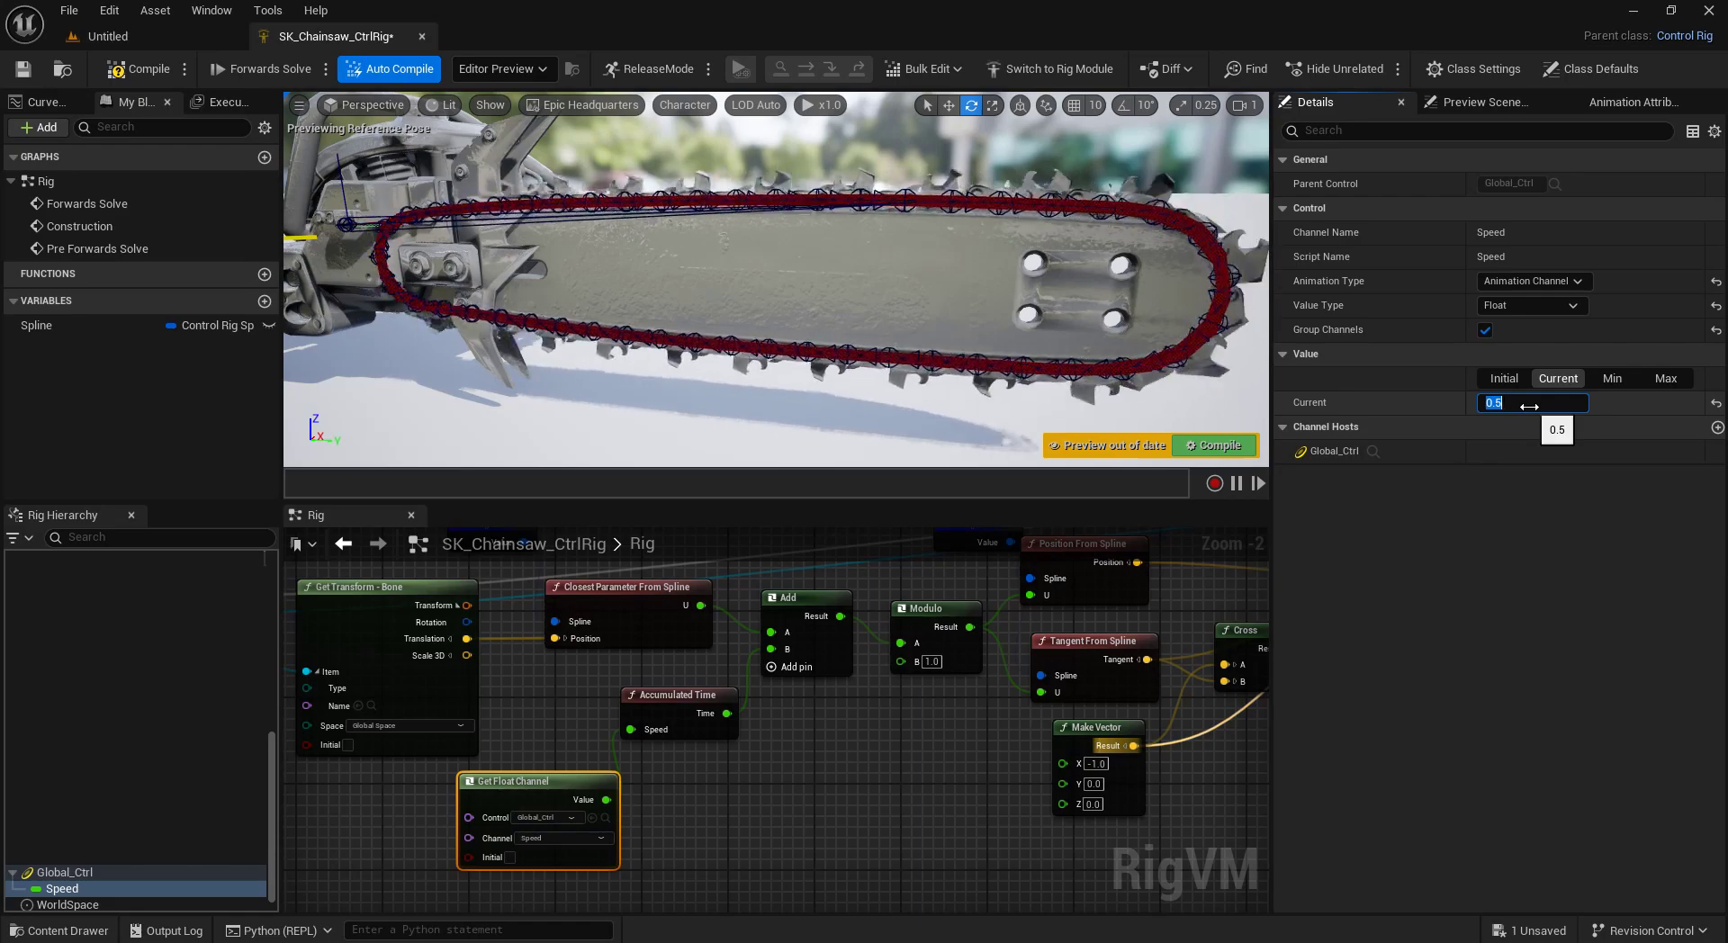
{"action": "type", "text": "0.1"}
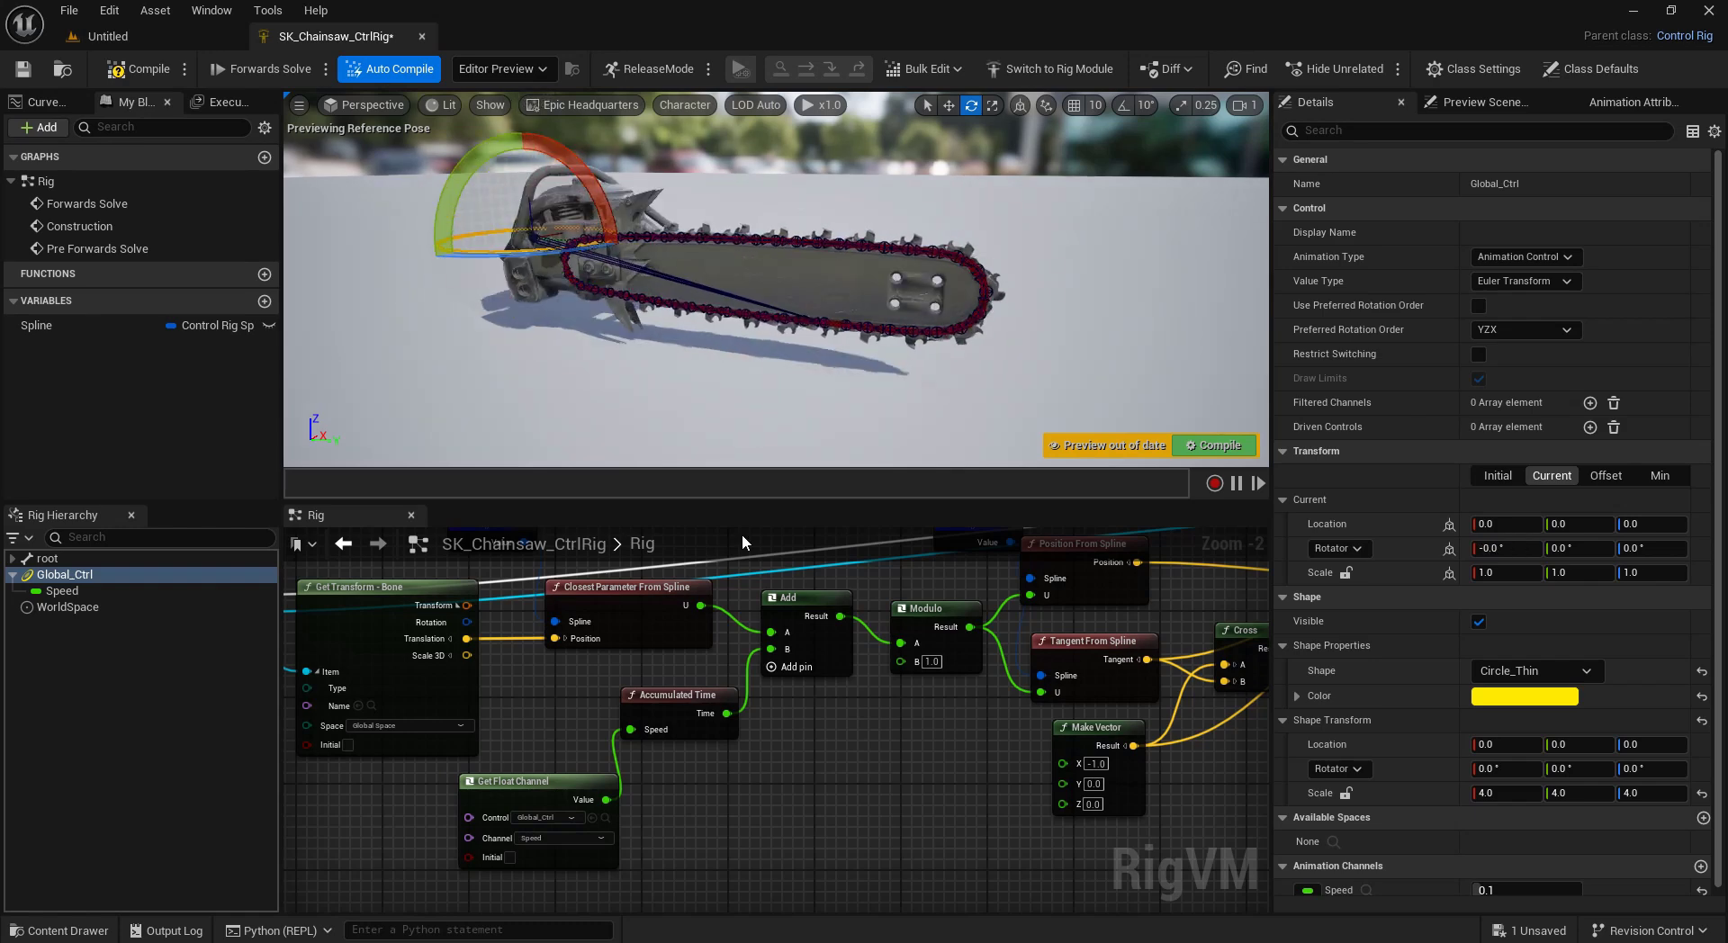
Rewire the Sequence node so the For Each loop runs from A and the Parent Constraint from B, and test by rotating Global_Ctrl.
{"action": "right_click_drag", "start_coordinate": [775, 803], "coordinate": [1168, 911]}
{"action": "right_click_drag", "start_coordinate": [741, 720], "coordinate": [880, 786]}
{"action": "right_click_drag", "start_coordinate": [952, 699], "coordinate": [951, 729]}
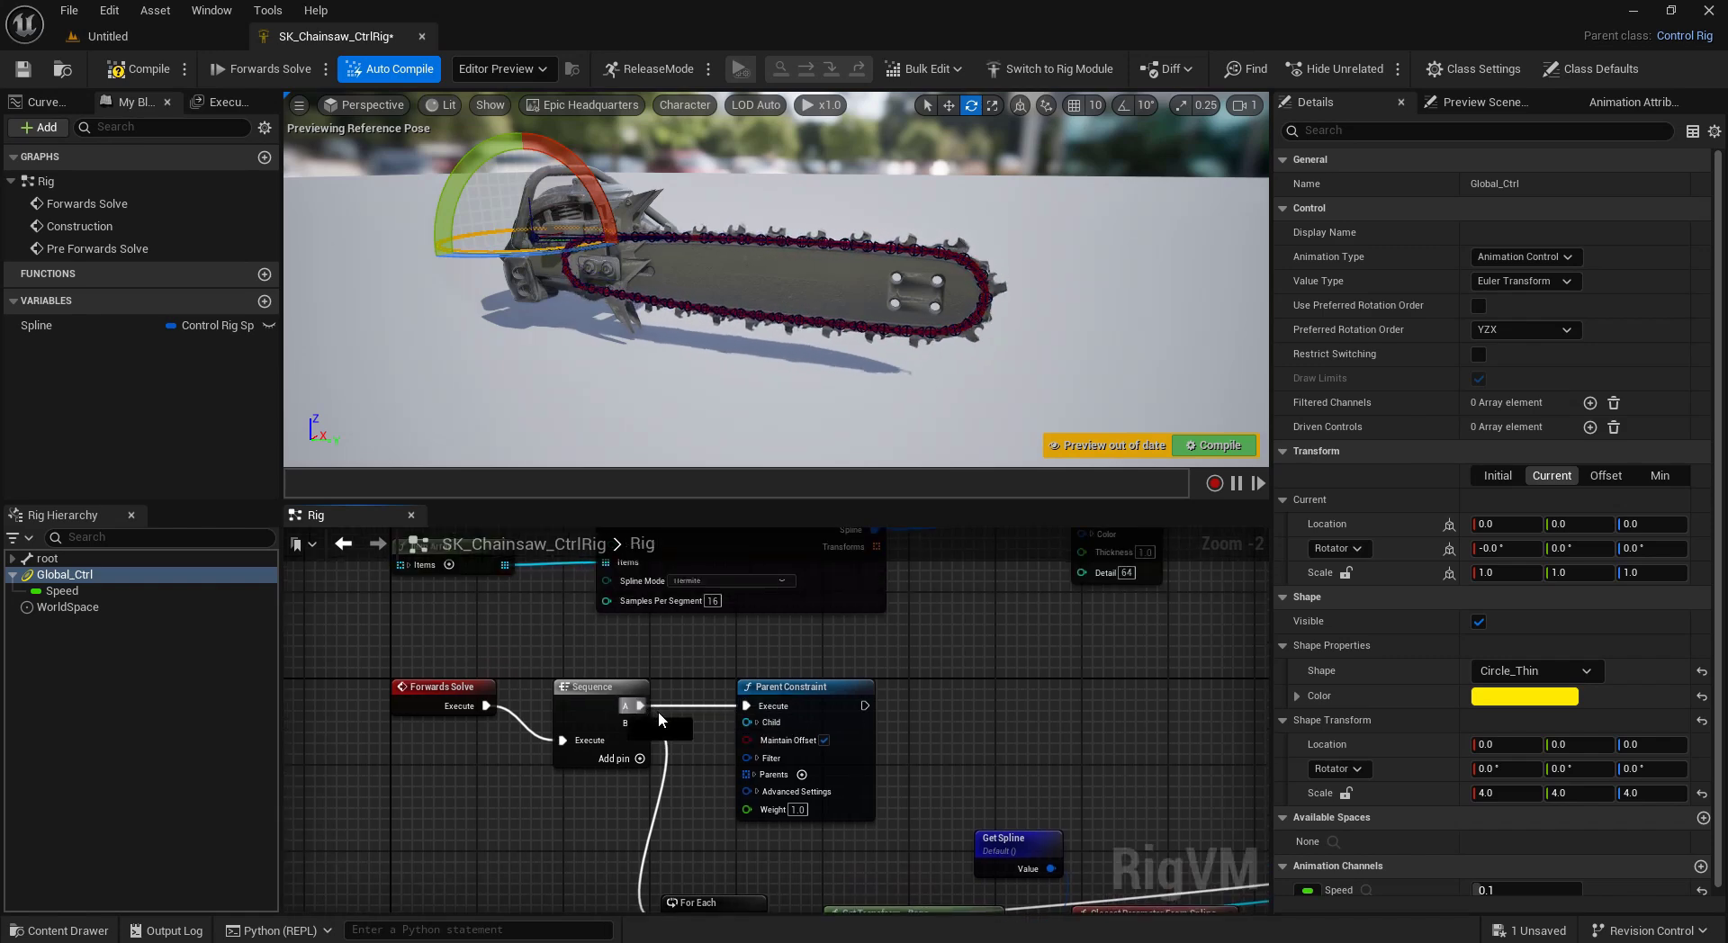
{"action": "left_click_drag", "start_coordinate": [658, 712], "coordinate": [646, 724], "text": "ctrl"}
{"action": "right_click_drag", "start_coordinate": [642, 727], "coordinate": [666, 650]}
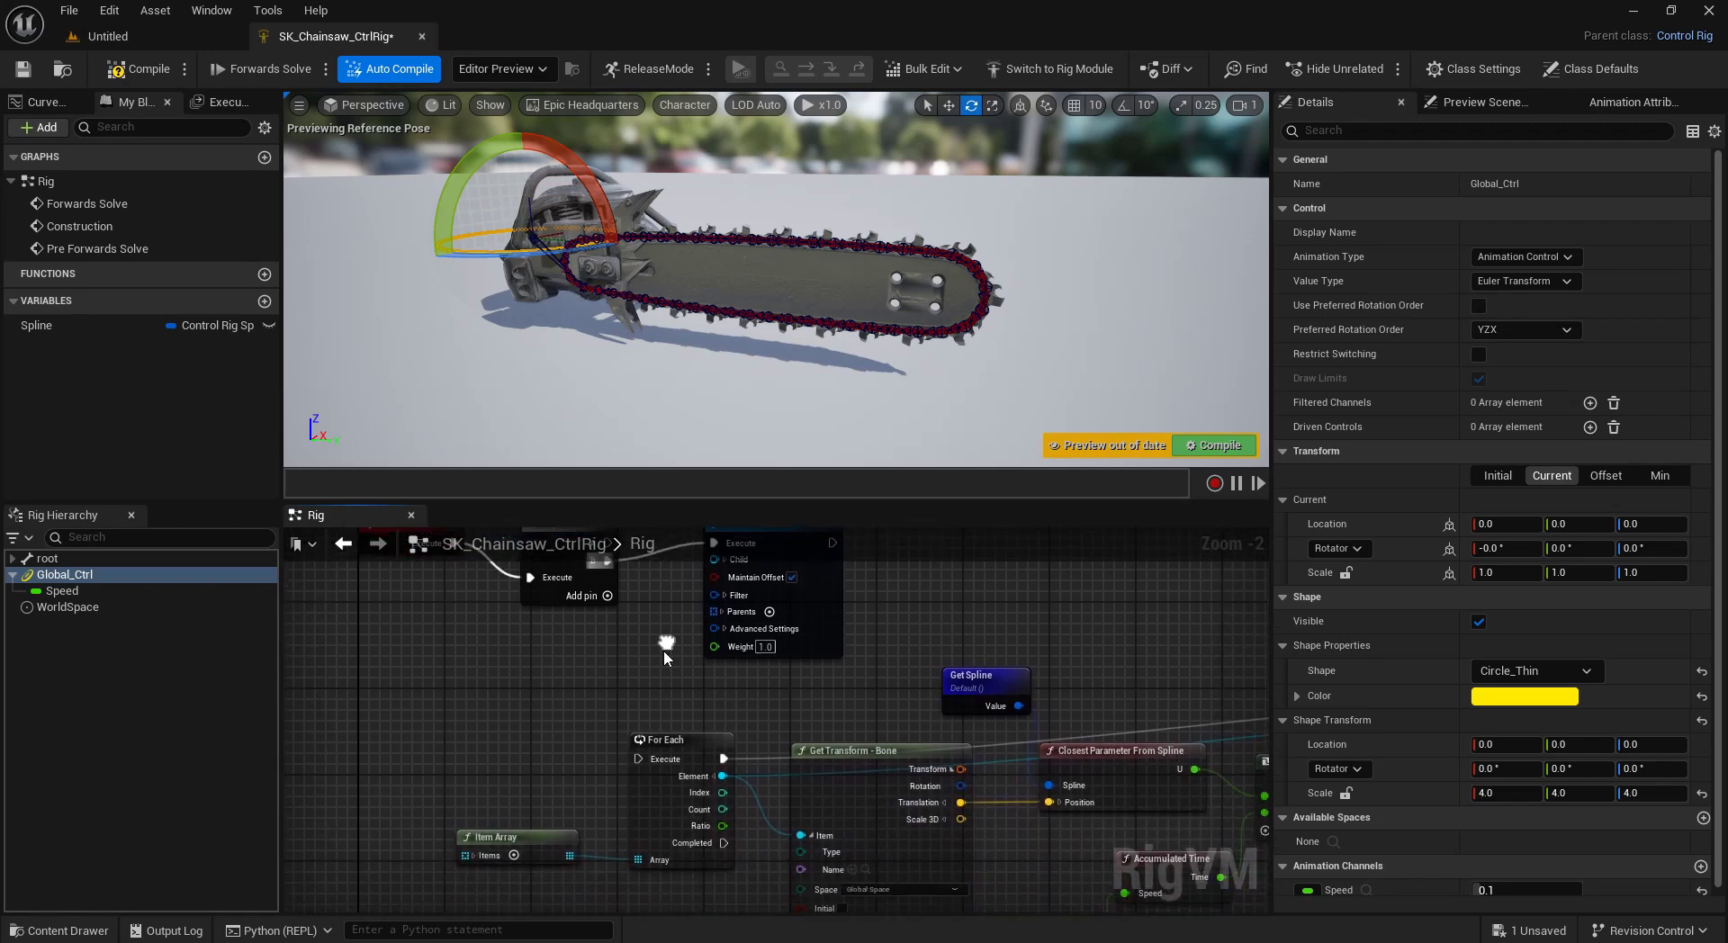
{"action": "left_click_drag", "start_coordinate": [636, 758], "coordinate": [618, 717]}
{"action": "scroll", "coordinate": [679, 835], "scroll_direction": "down", "scroll_amount": 3}
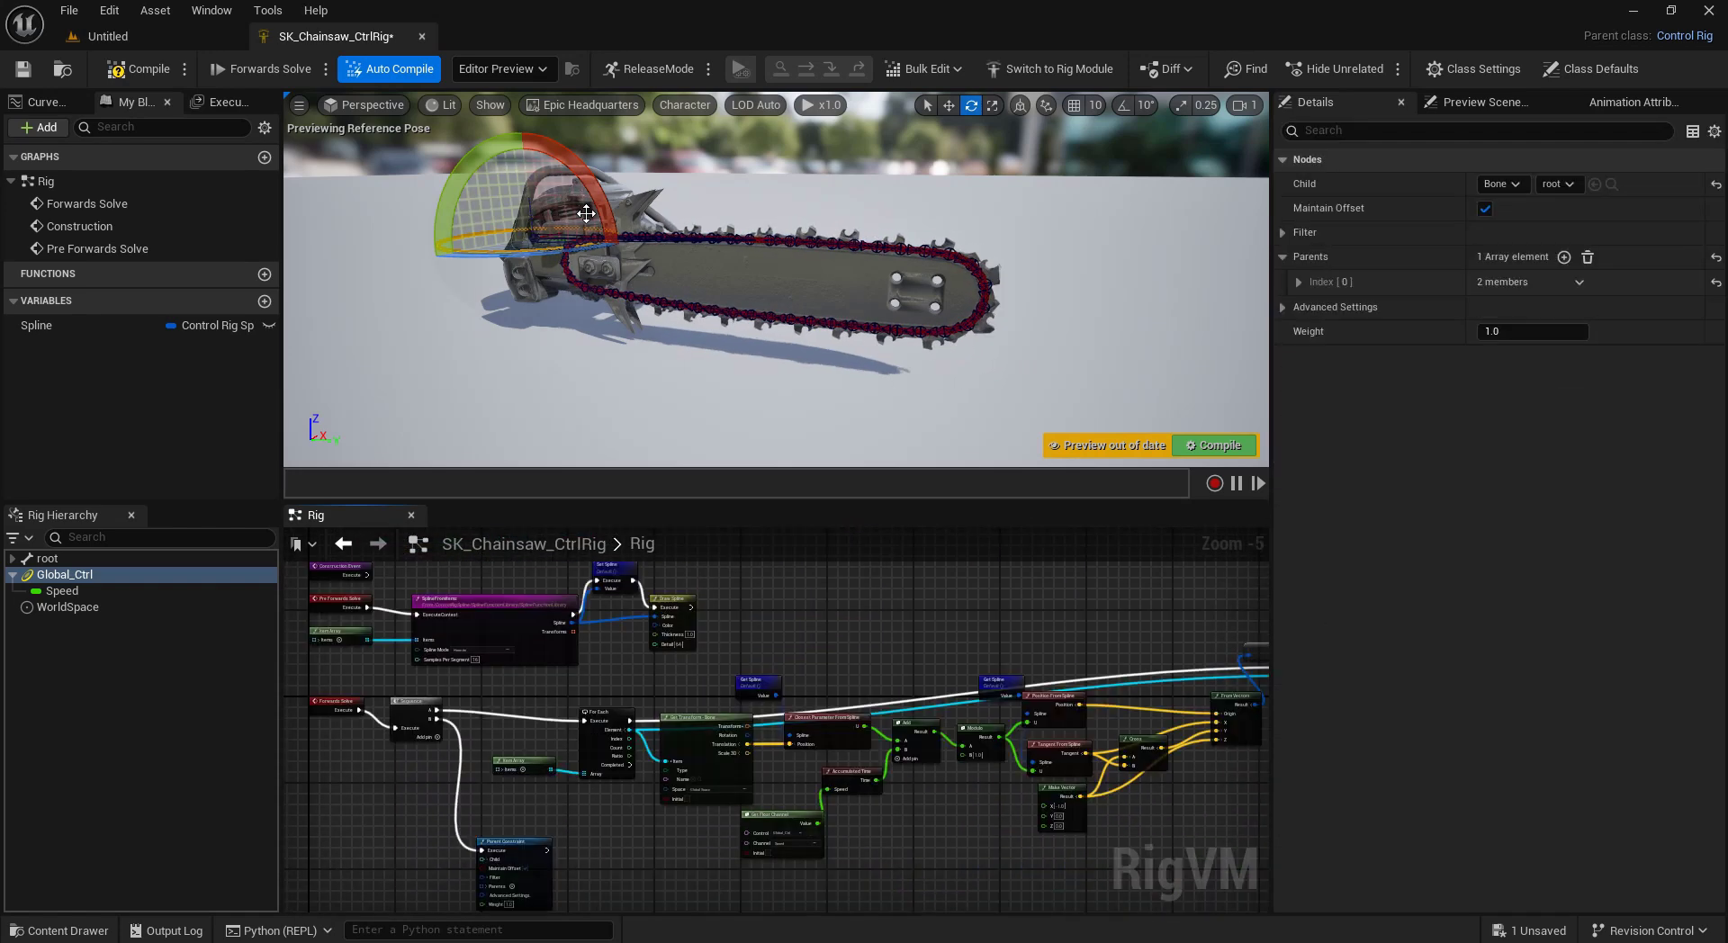
{"action": "left_click_drag", "start_coordinate": [598, 192], "coordinate": [505, 211]}
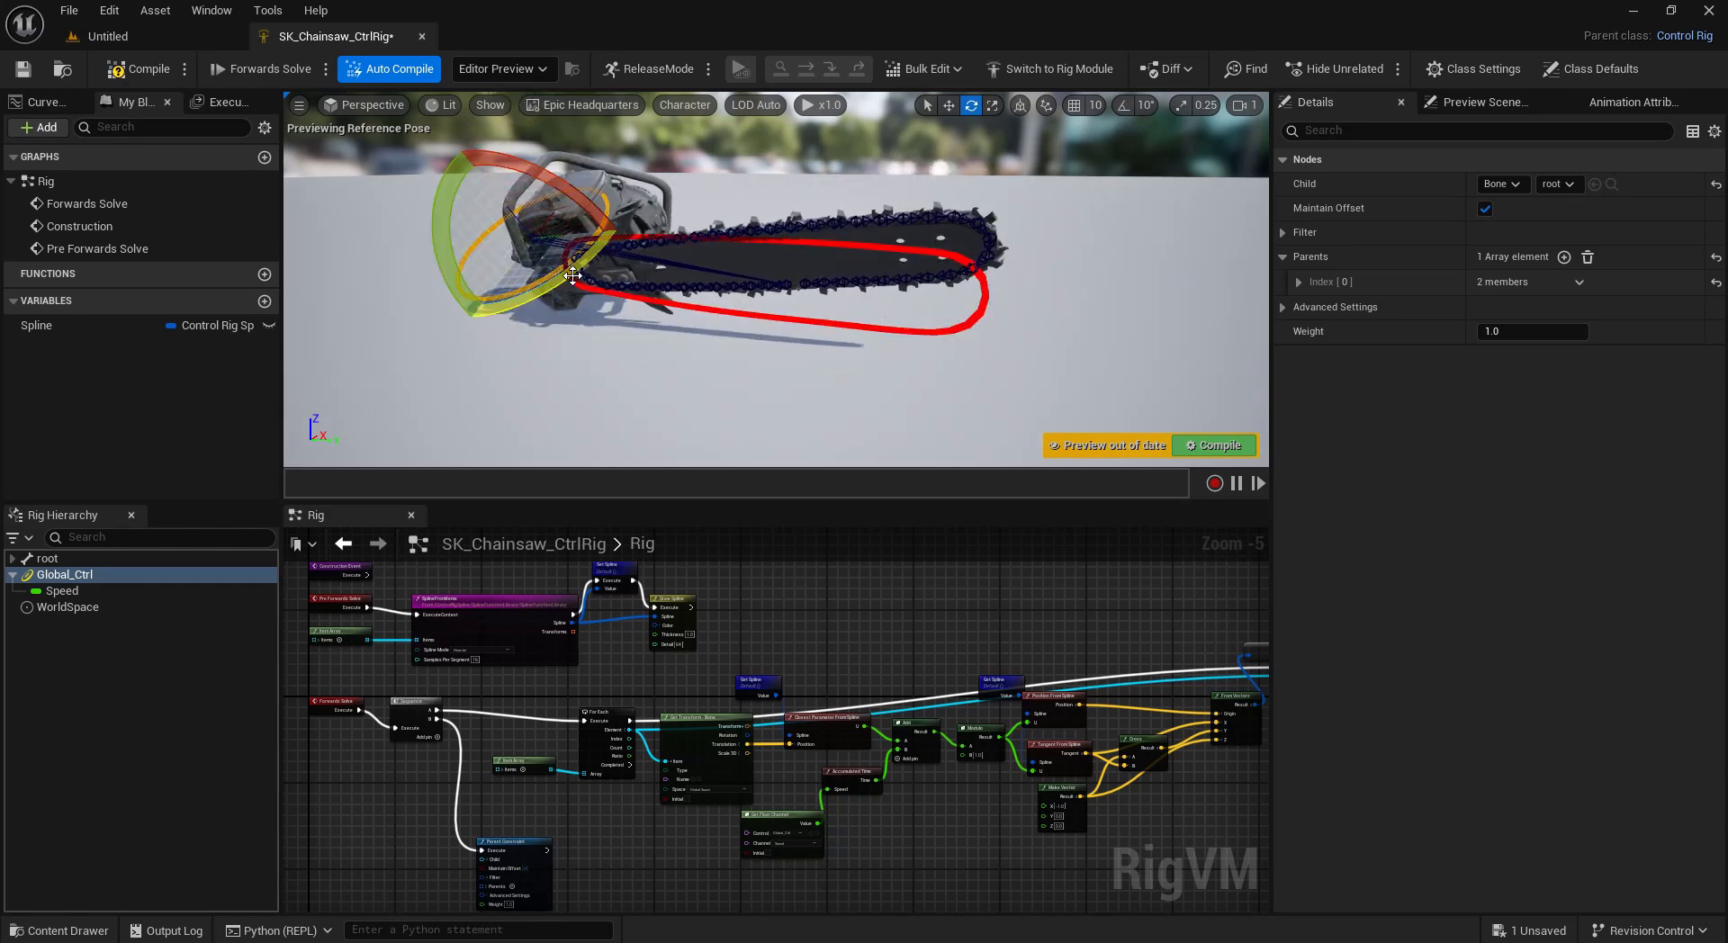
{"action": "left_click_drag", "start_coordinate": [573, 275], "coordinate": [576, 343]}
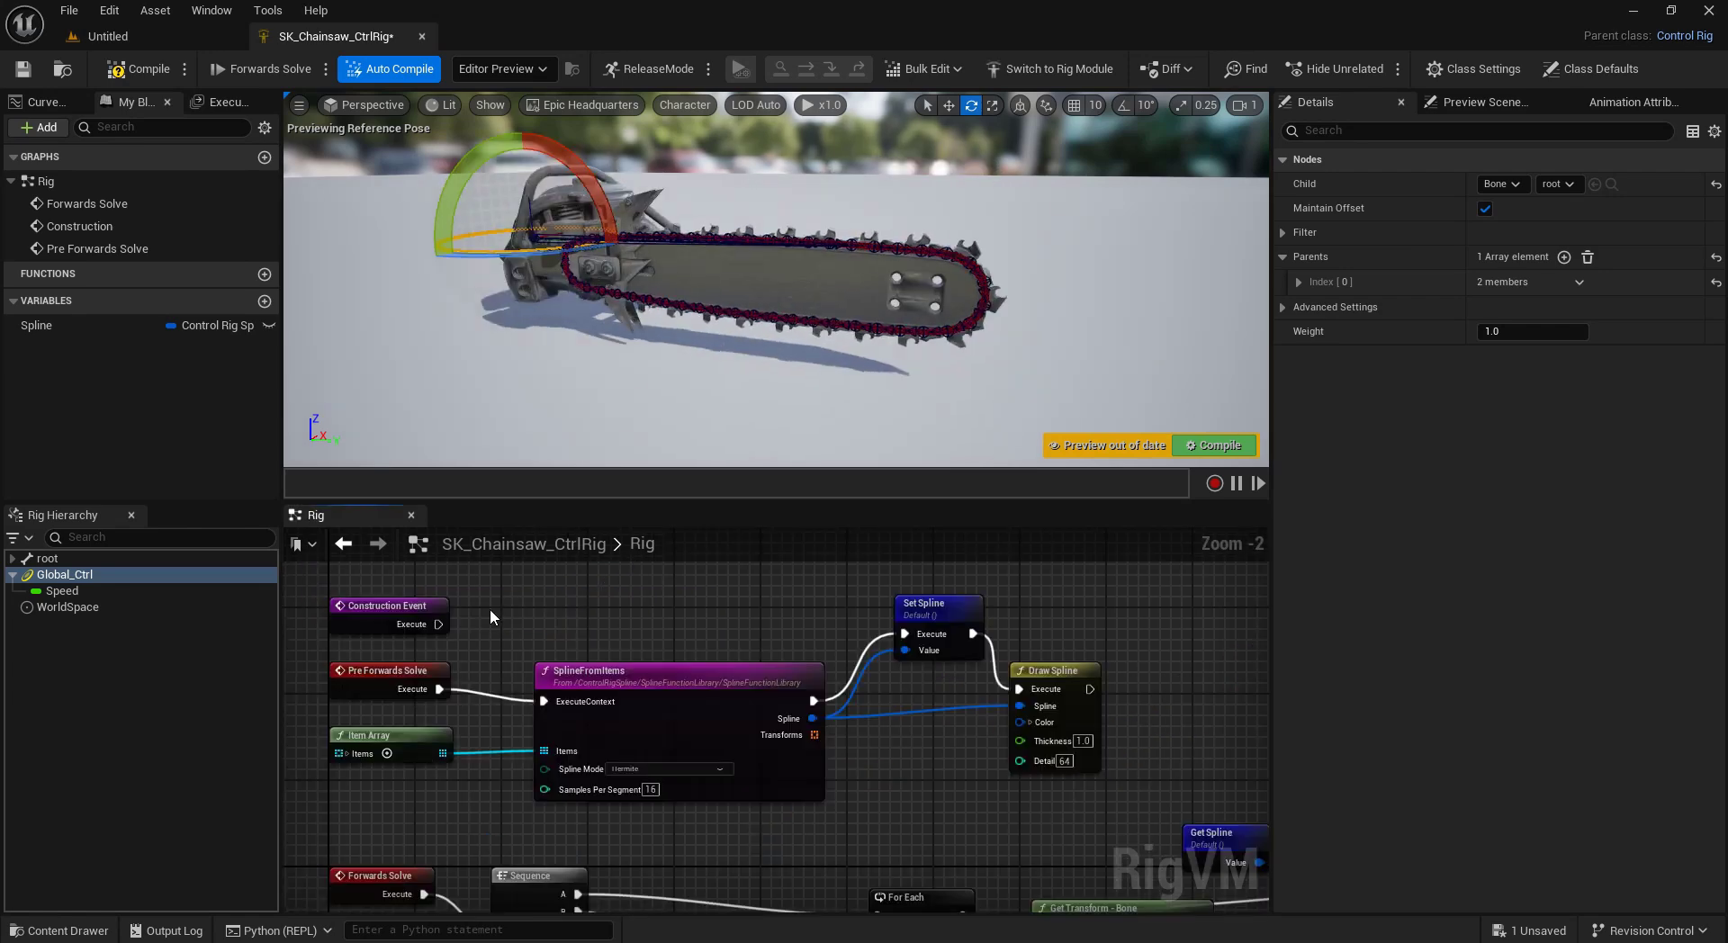
Move SplineFromItems' execution link from Pre Forwards Solve to Construction Event and save the Control Rig.
{"action": "left_click_drag", "start_coordinate": [440, 689], "coordinate": [439, 626], "text": "ctrl"}
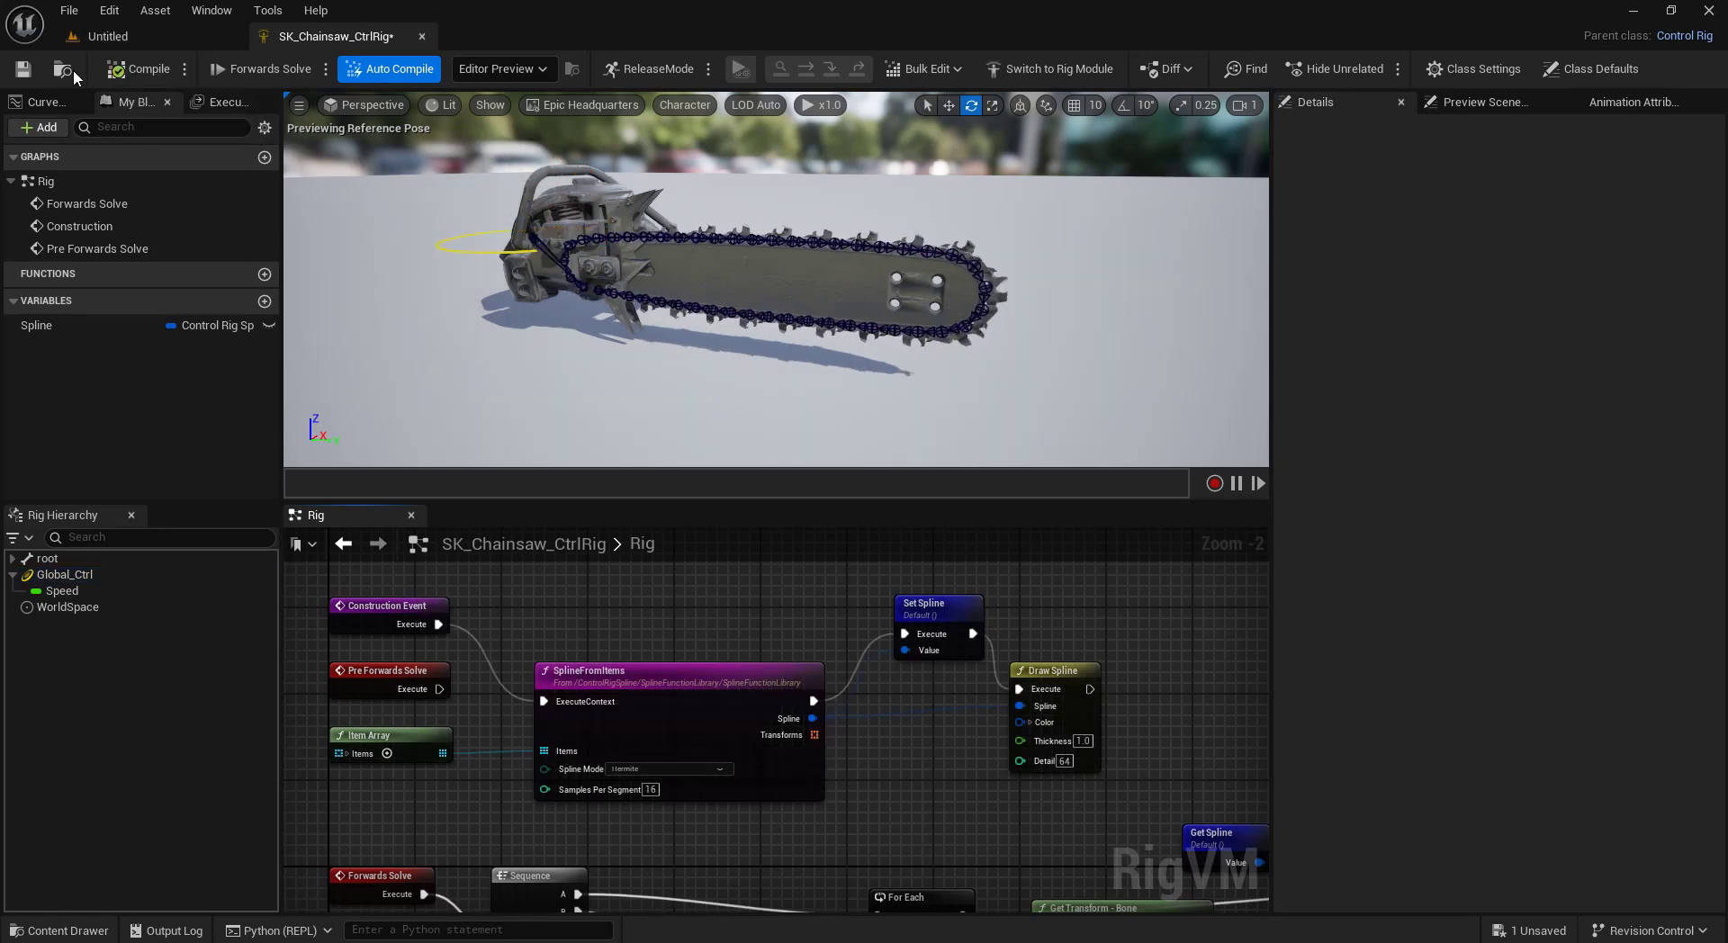
{"action": "left_click", "coordinate": [24, 70]}
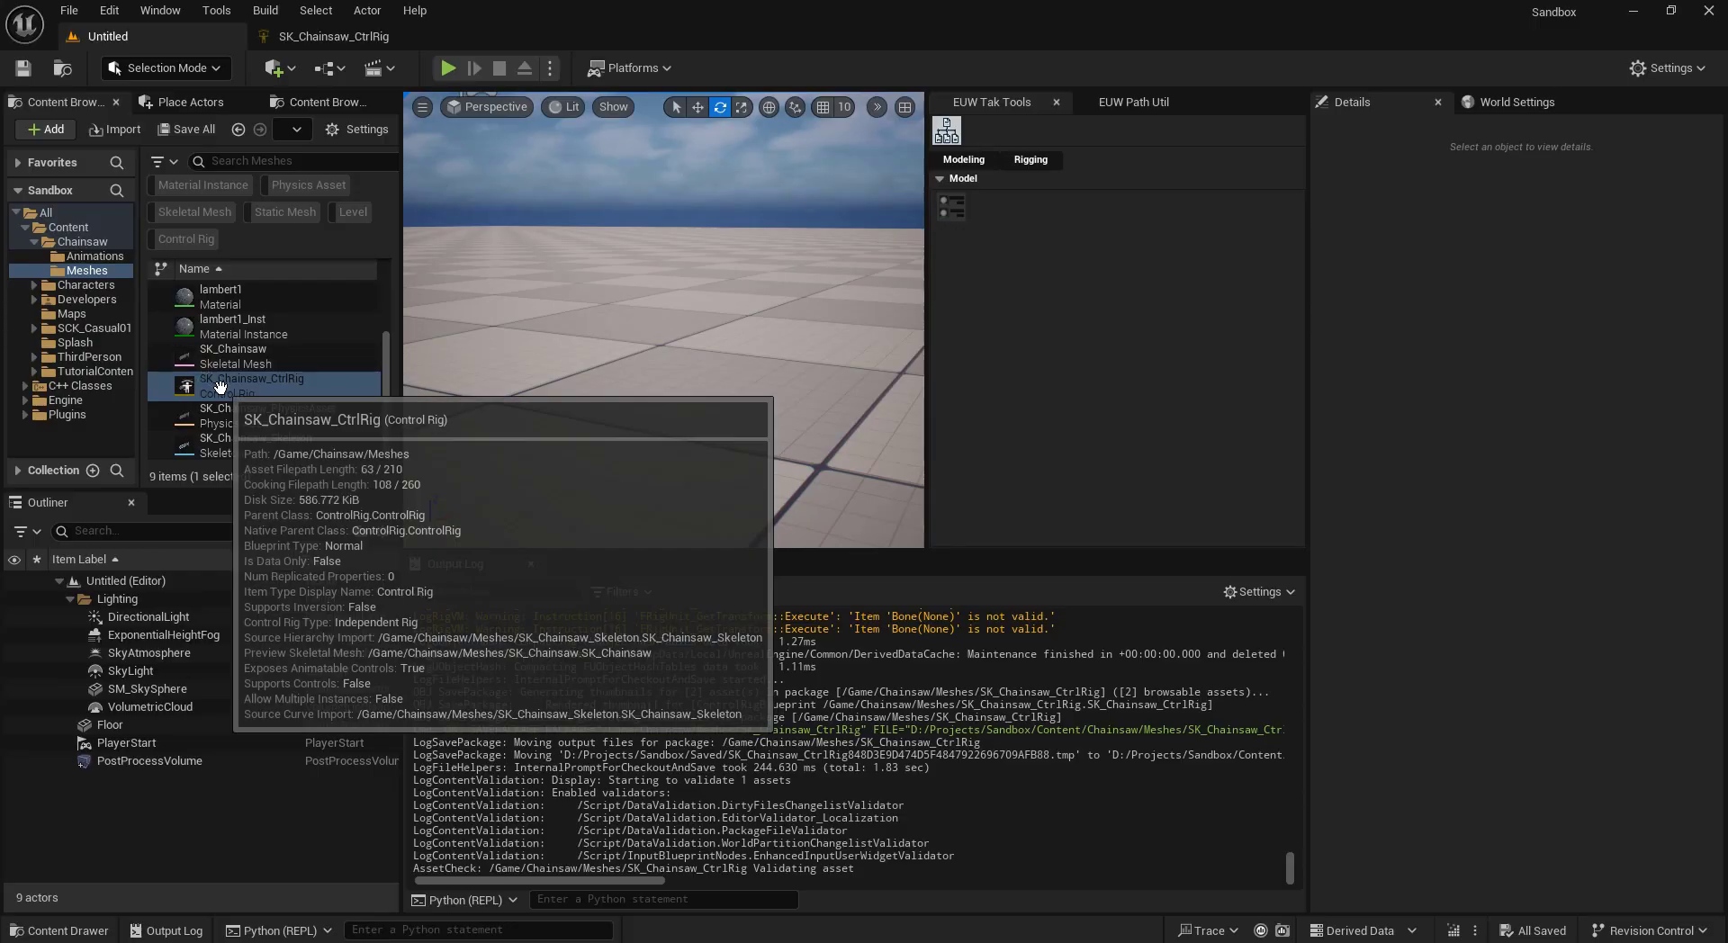
Place SK_Chainsaw_CtrlRig in the Untitled level and reset the chainsaw actor's location to the origin.
{"action": "left_click_drag", "start_coordinate": [202, 387], "coordinate": [571, 387]}
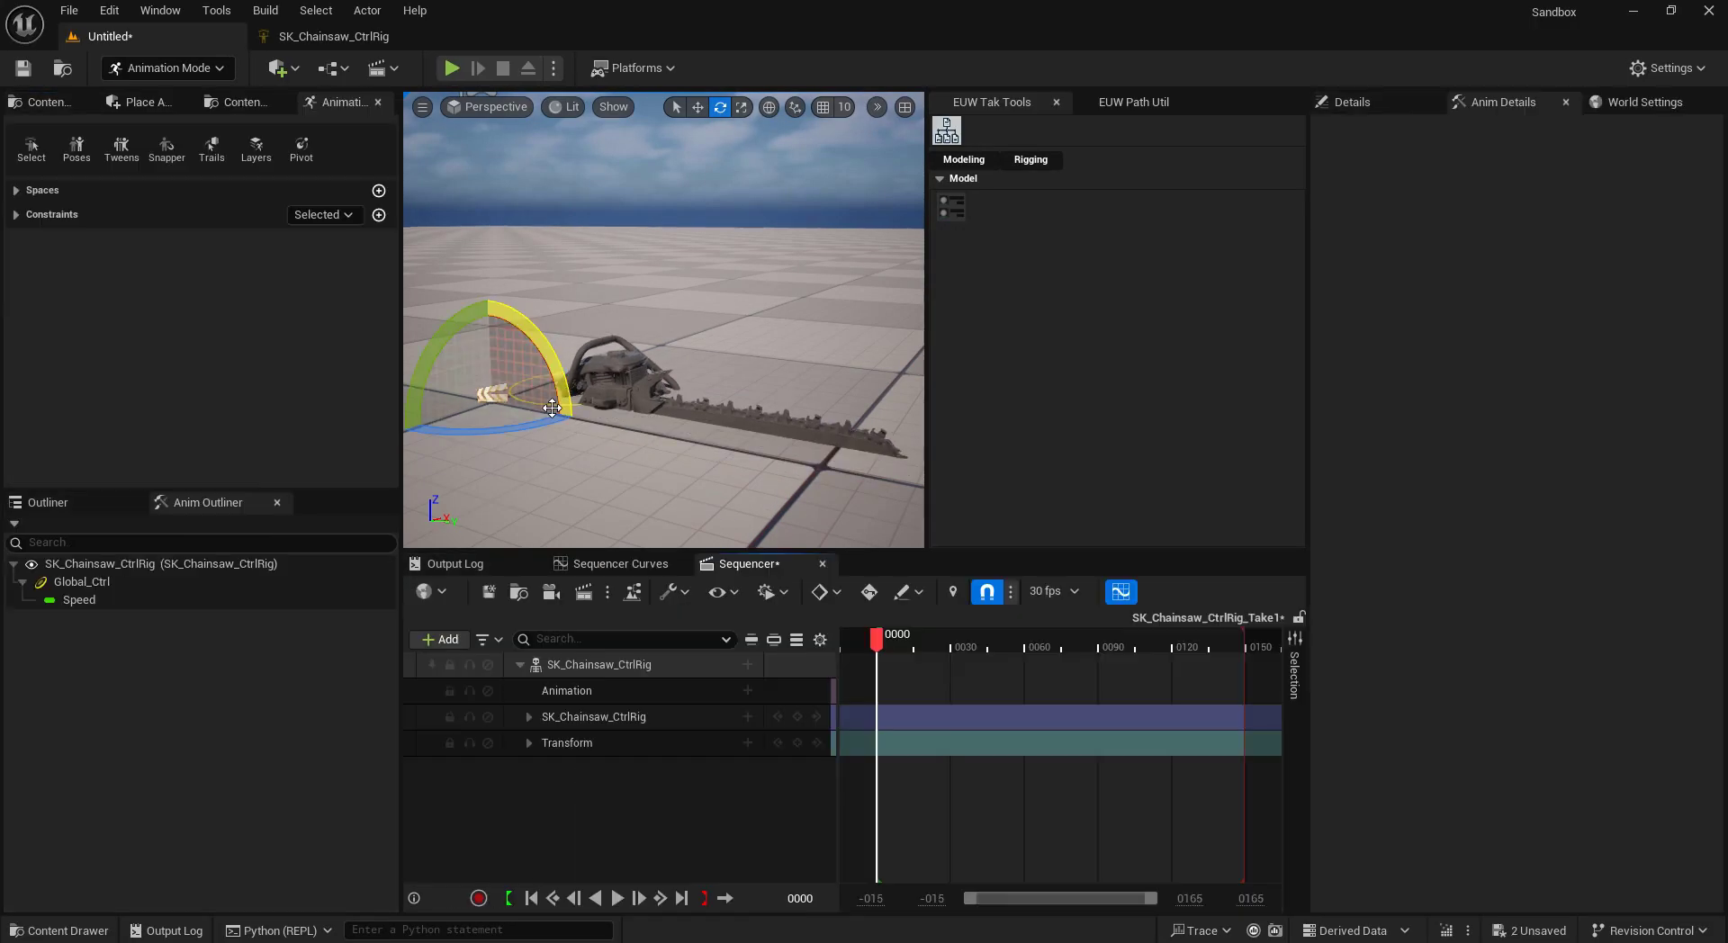
{"action": "left_click", "coordinate": [56, 500]}
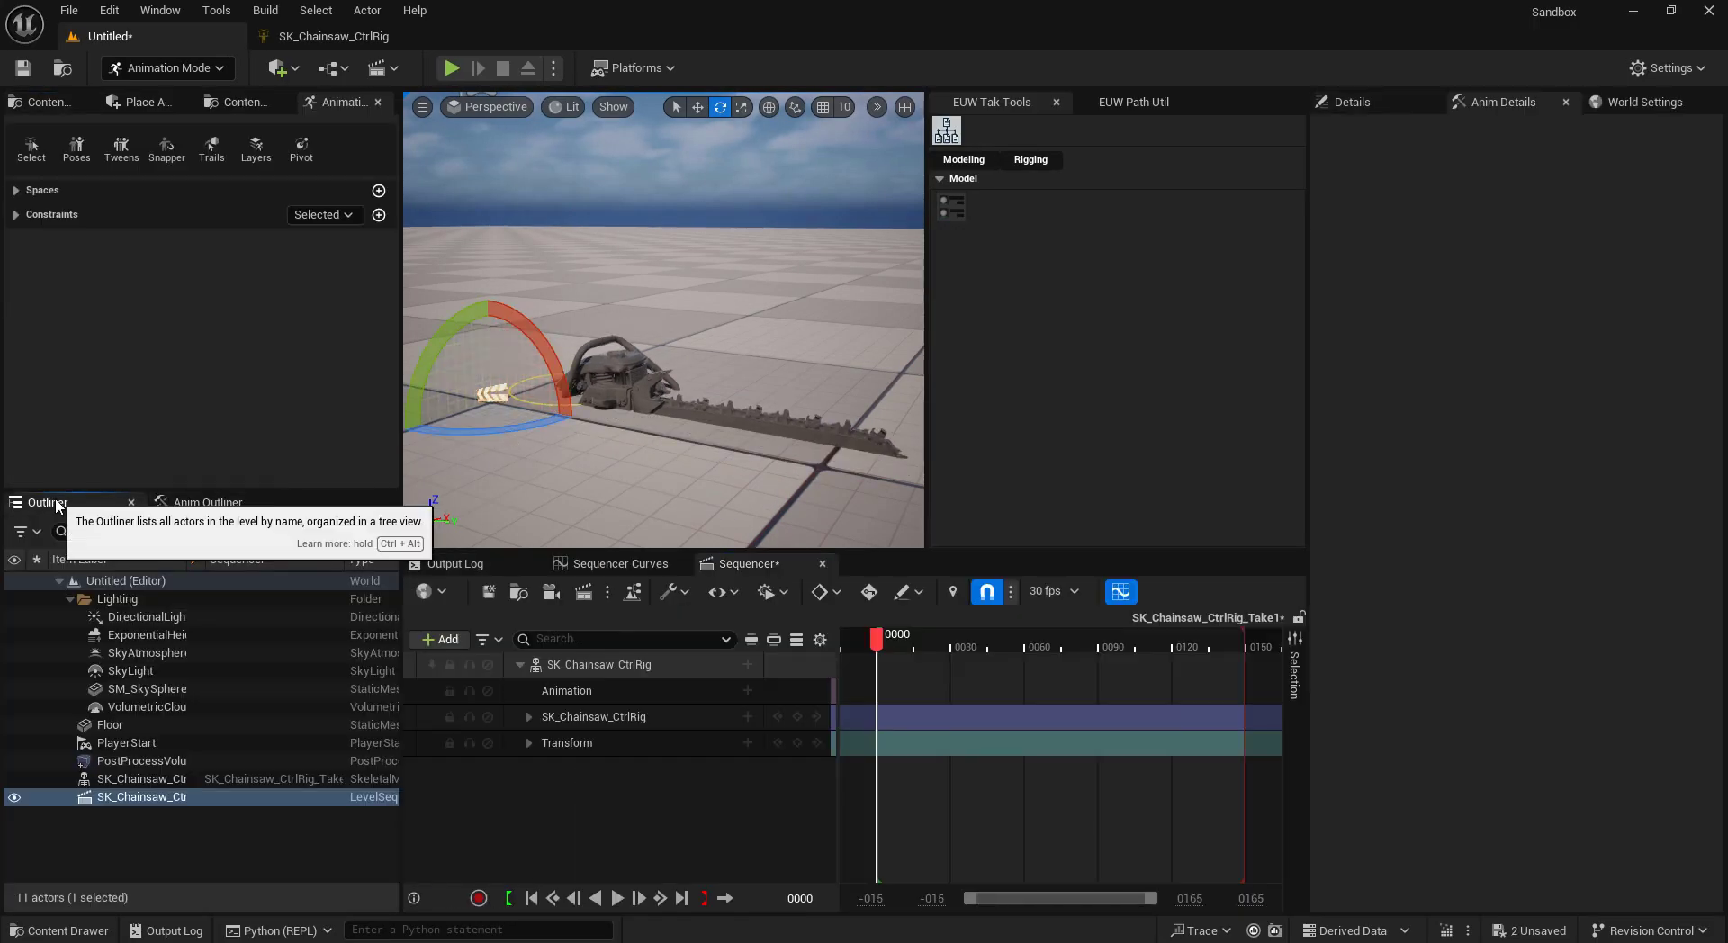
{"action": "left_click", "coordinate": [155, 779]}
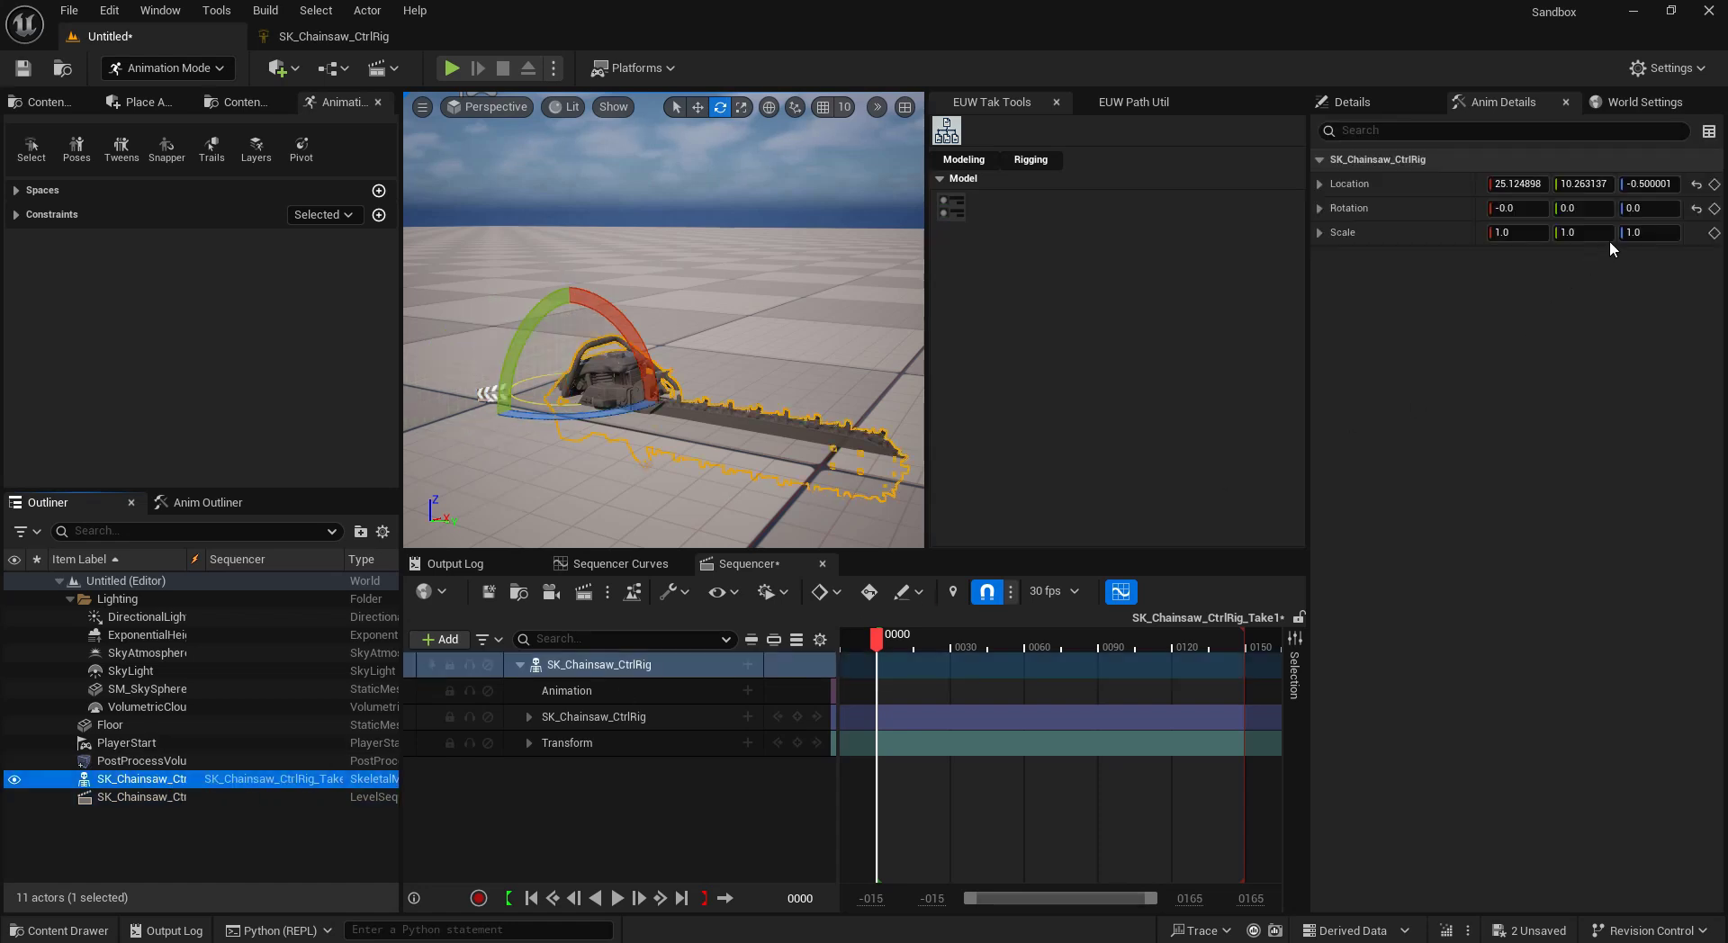
{"action": "left_click", "coordinate": [1696, 184]}
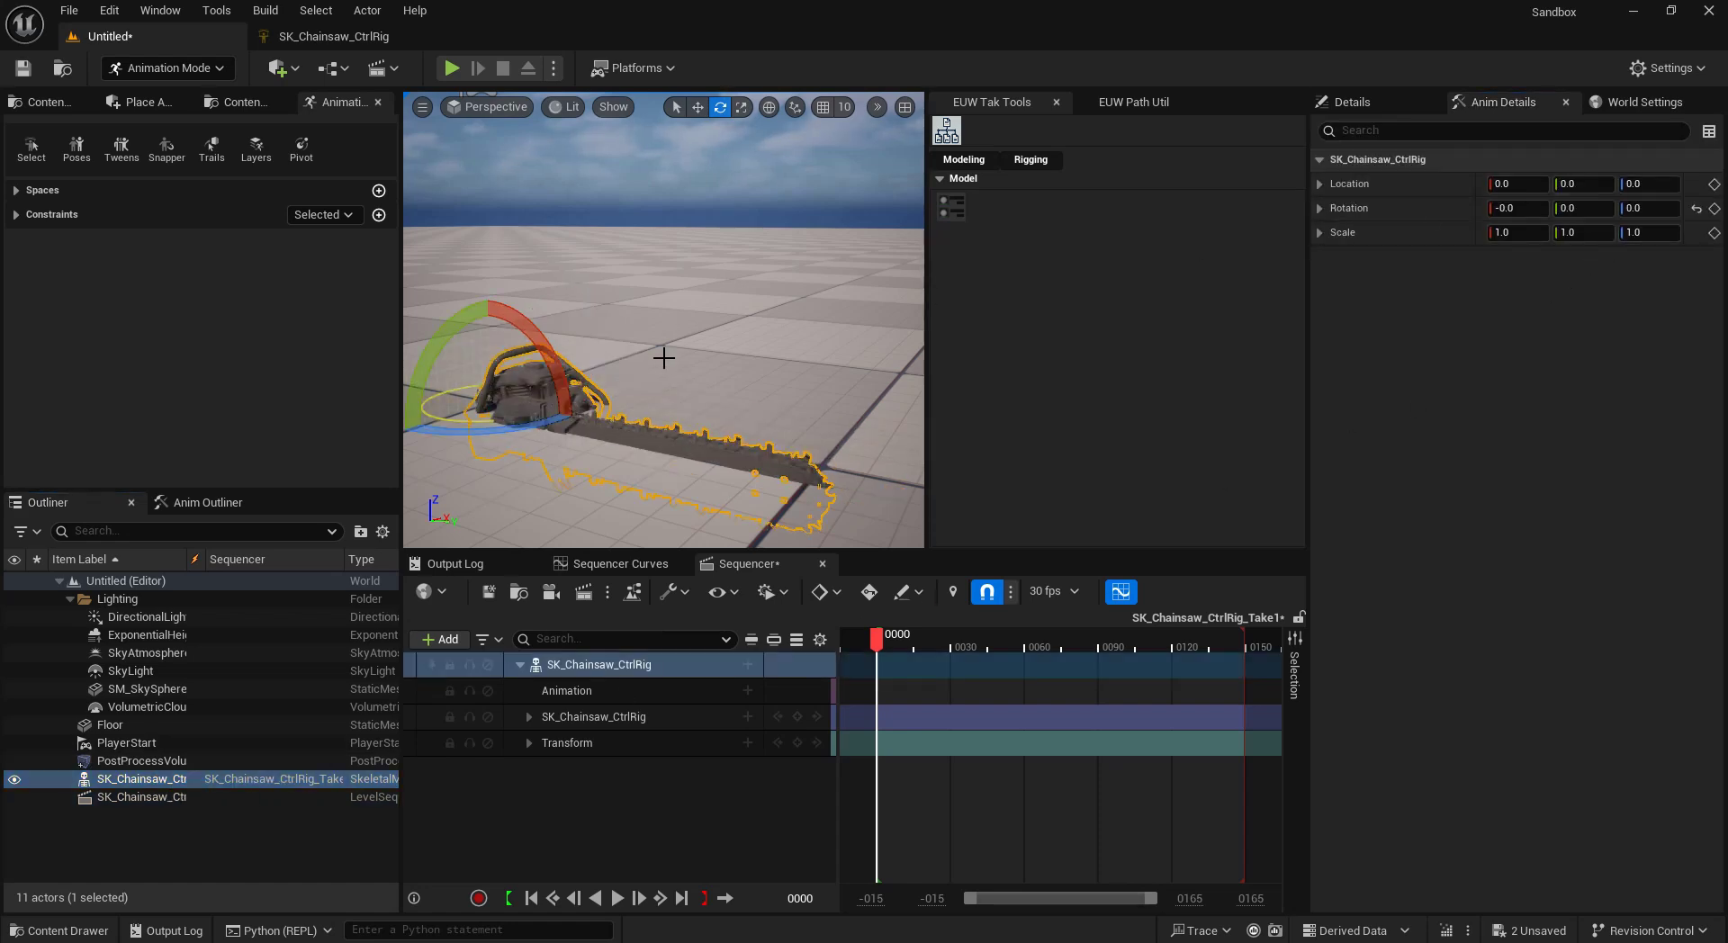
Raise the chainsaw actor about 20 units along Z above the floor and deselect it.
{"action": "right_click_drag", "start_coordinate": [664, 358], "coordinate": [611, 359], "text": "alt"}
{"action": "key", "text": "w"}
{"action": "left_click_drag", "start_coordinate": [513, 326], "coordinate": [512, 267]}
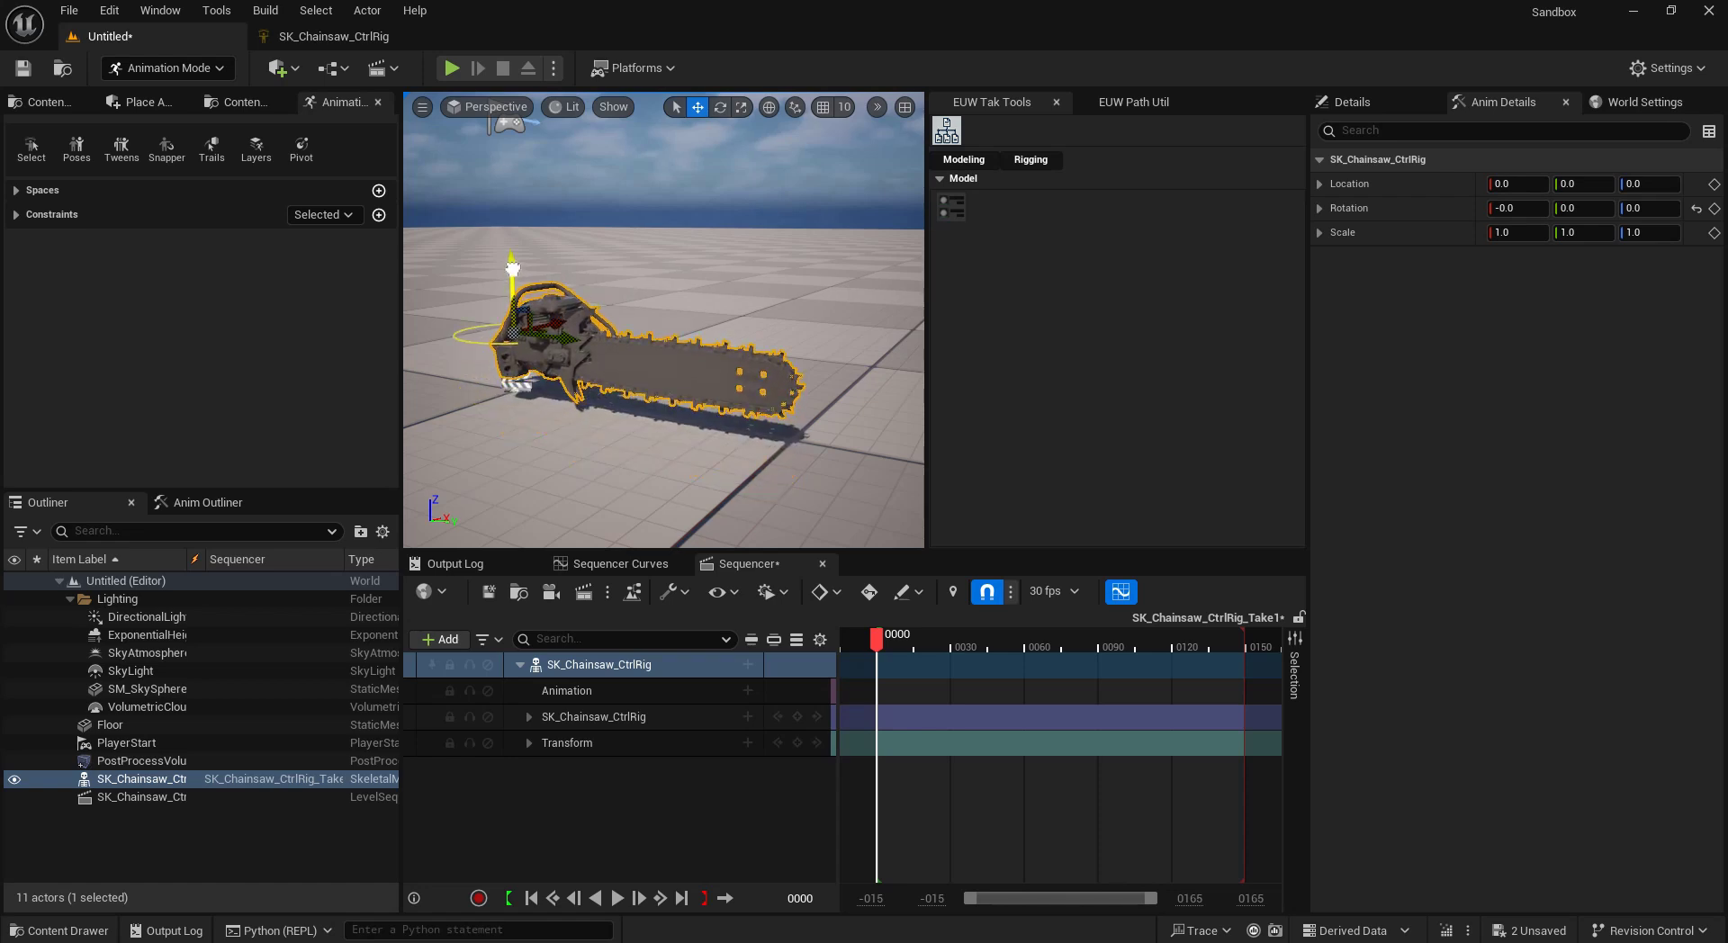
{"action": "left_click", "coordinate": [196, 828]}
Expand the SK_Chainsaw_CtrlRig and Global_Ctrl tracks in Sequencer and examine the channels down to Speed.
{"action": "left_click", "coordinate": [224, 504]}
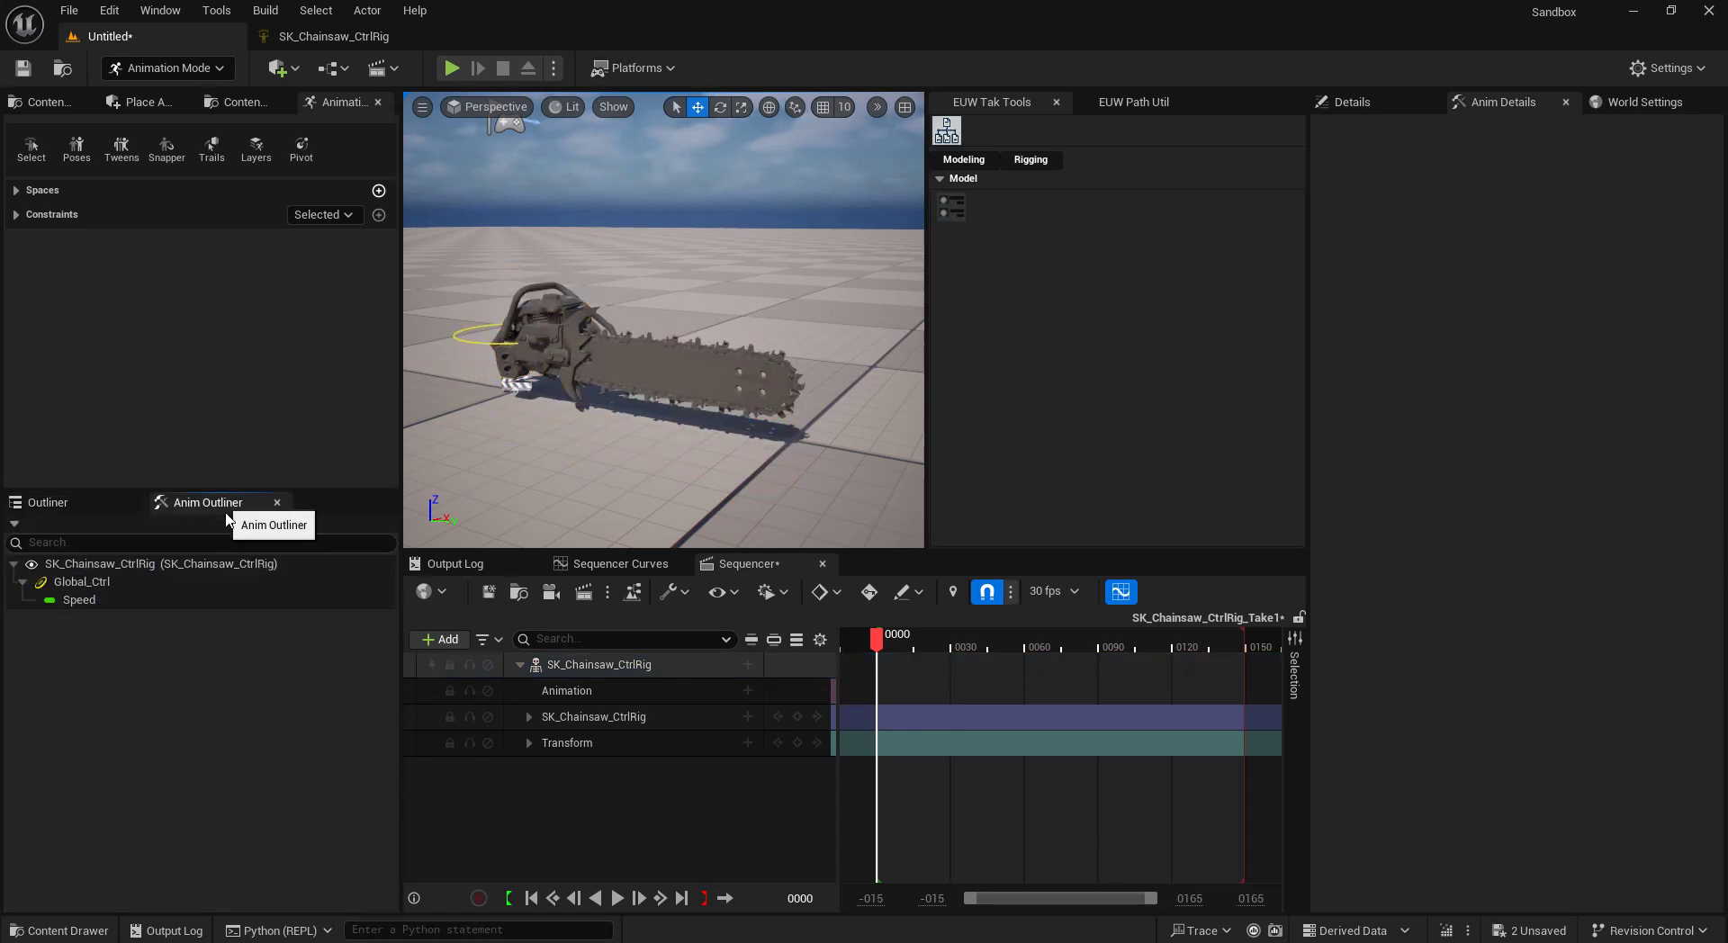
{"action": "left_click", "coordinate": [531, 718]}
{"action": "left_click", "coordinate": [538, 743]}
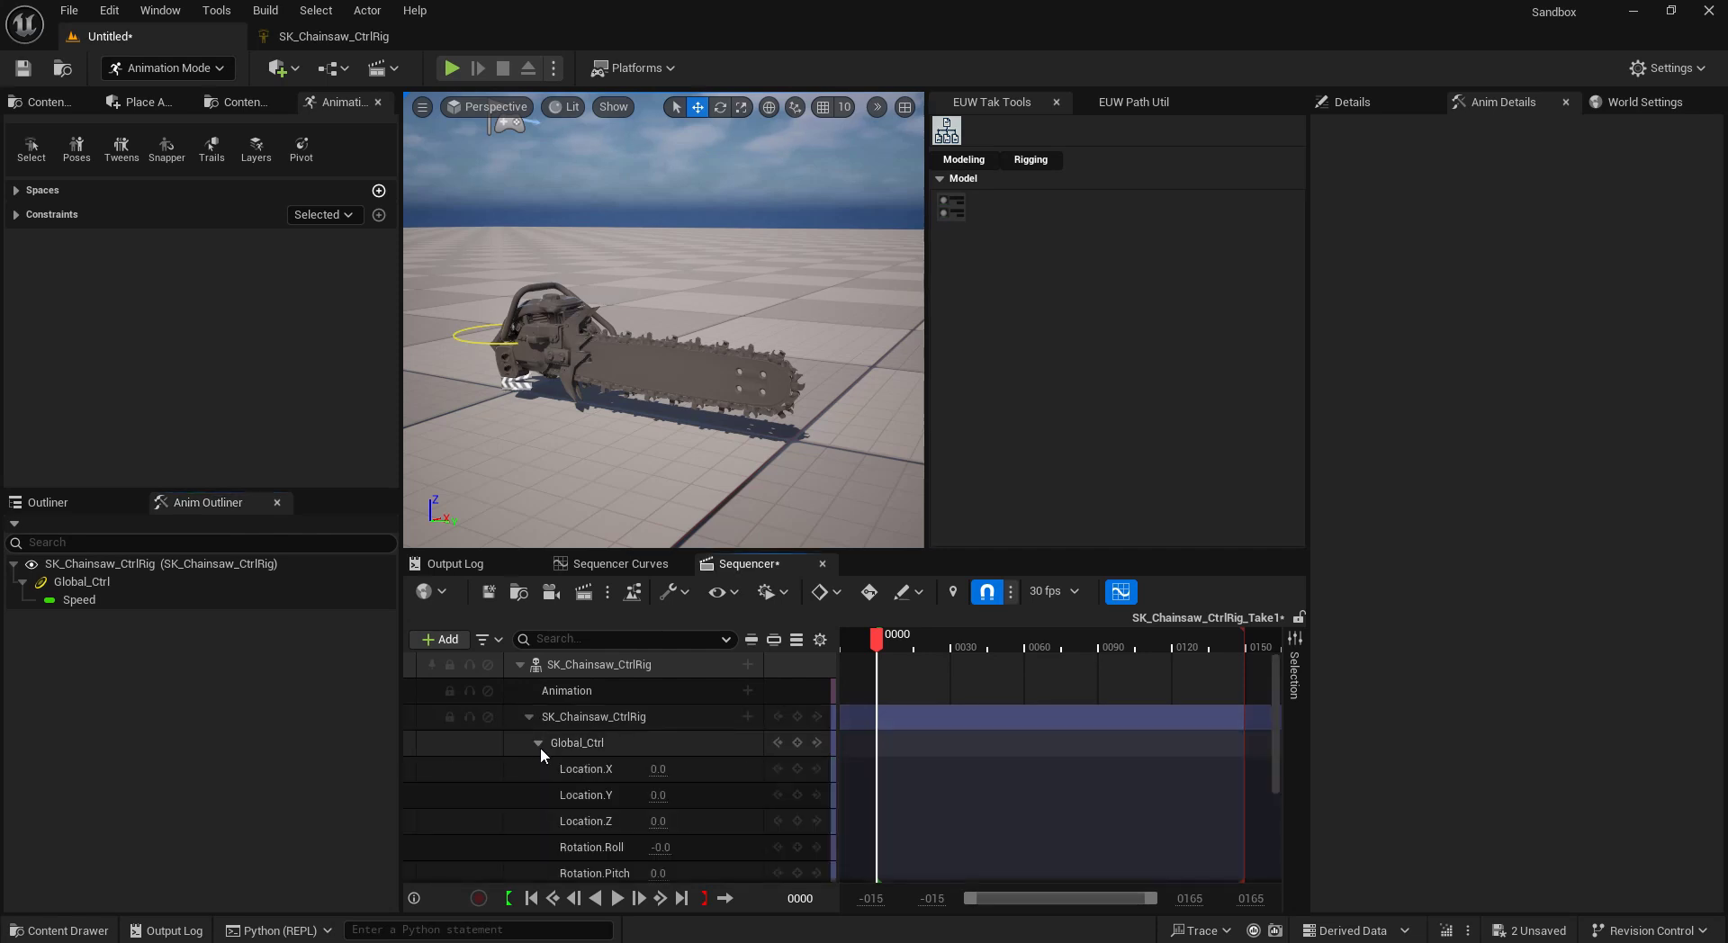
{"action": "scroll", "coordinate": [540, 747], "scroll_direction": "down", "scroll_amount": 5}
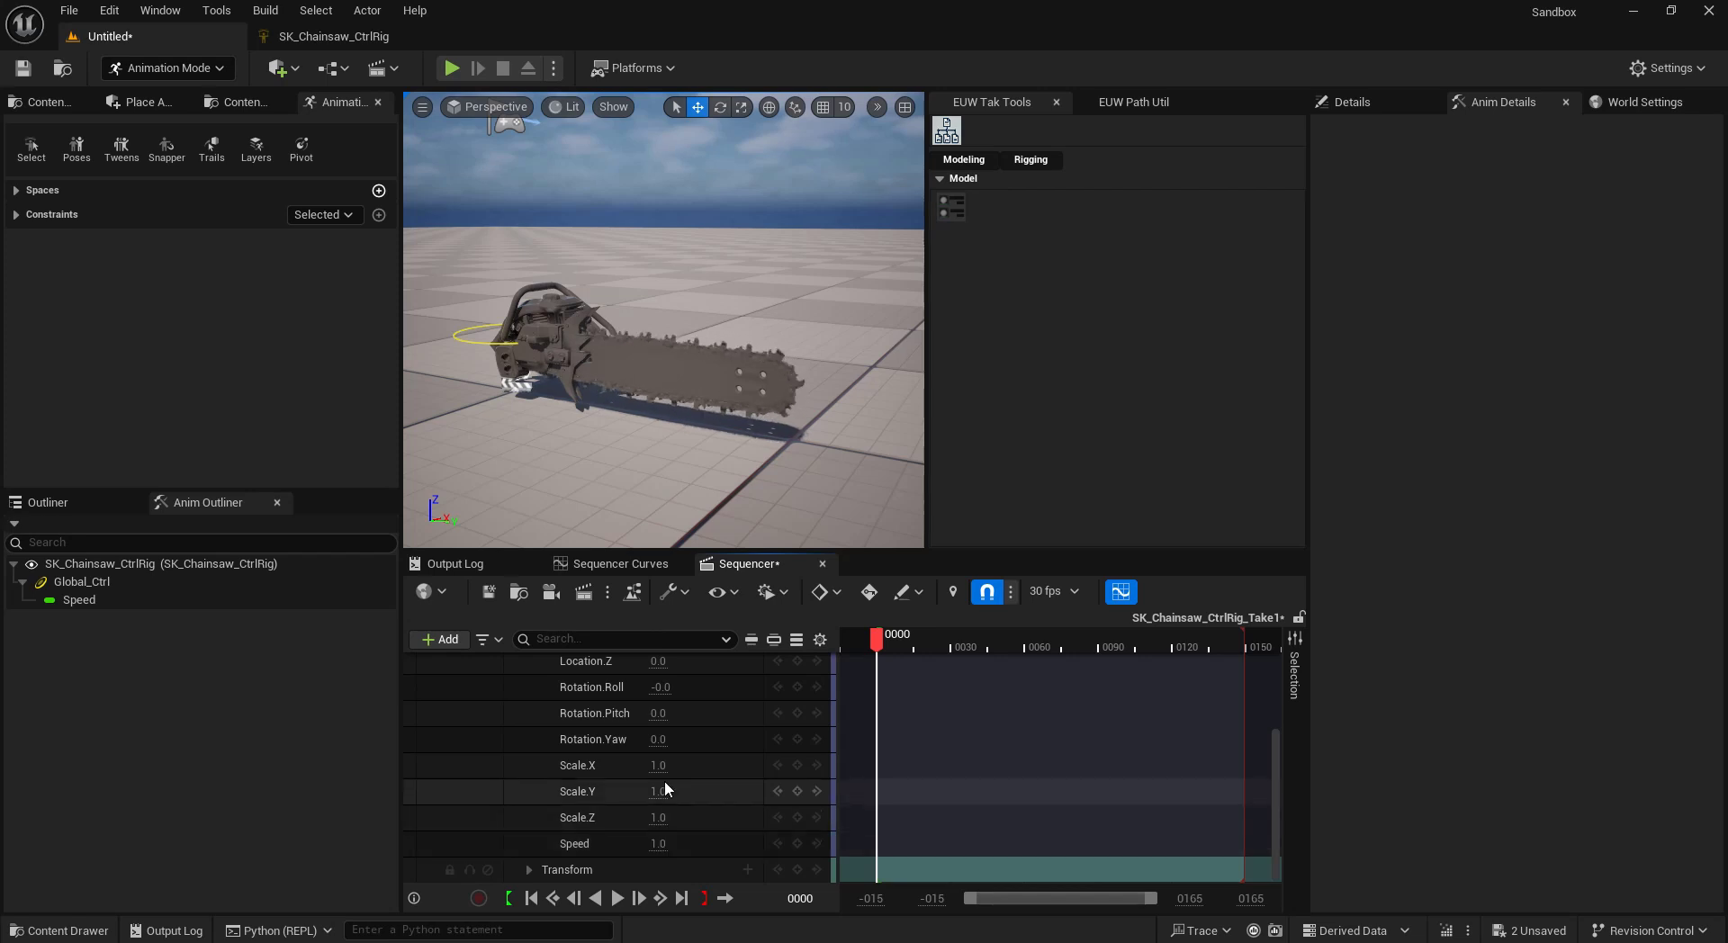
Rotate Global_Ctrl to a roll of about -29 degrees so the blade tilts upward, and key it at frame 0.
{"action": "left_click", "coordinate": [127, 580]}
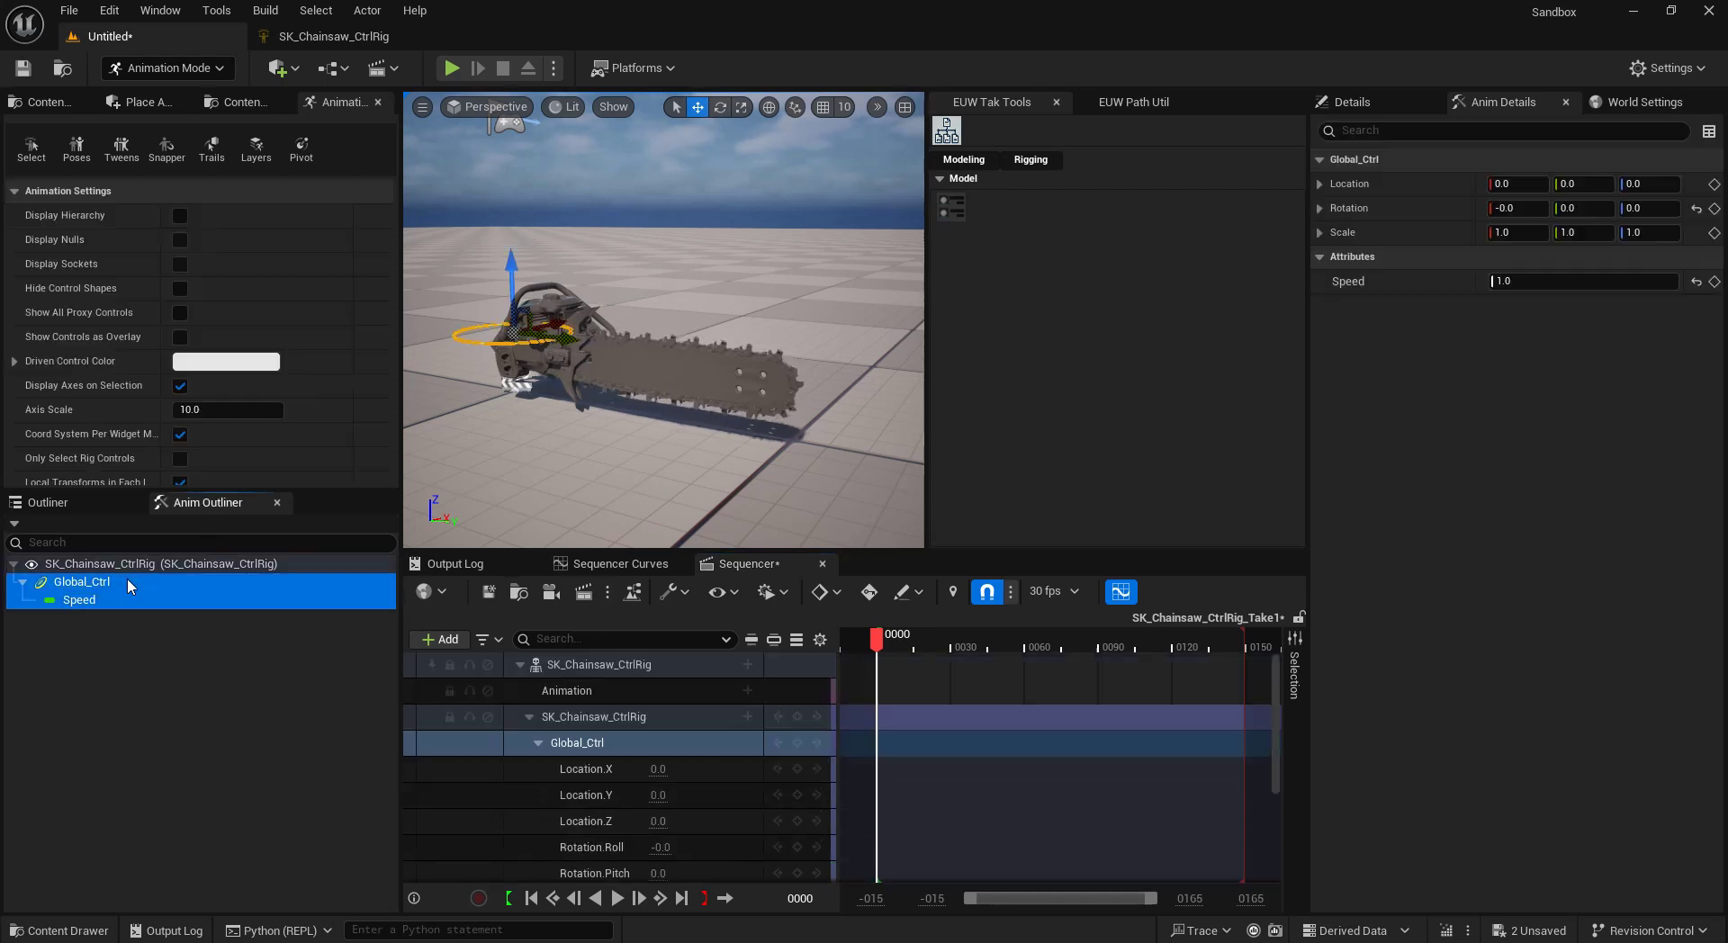
{"action": "left_click_drag", "start_coordinate": [663, 360], "coordinate": [667, 347], "text": "alt"}
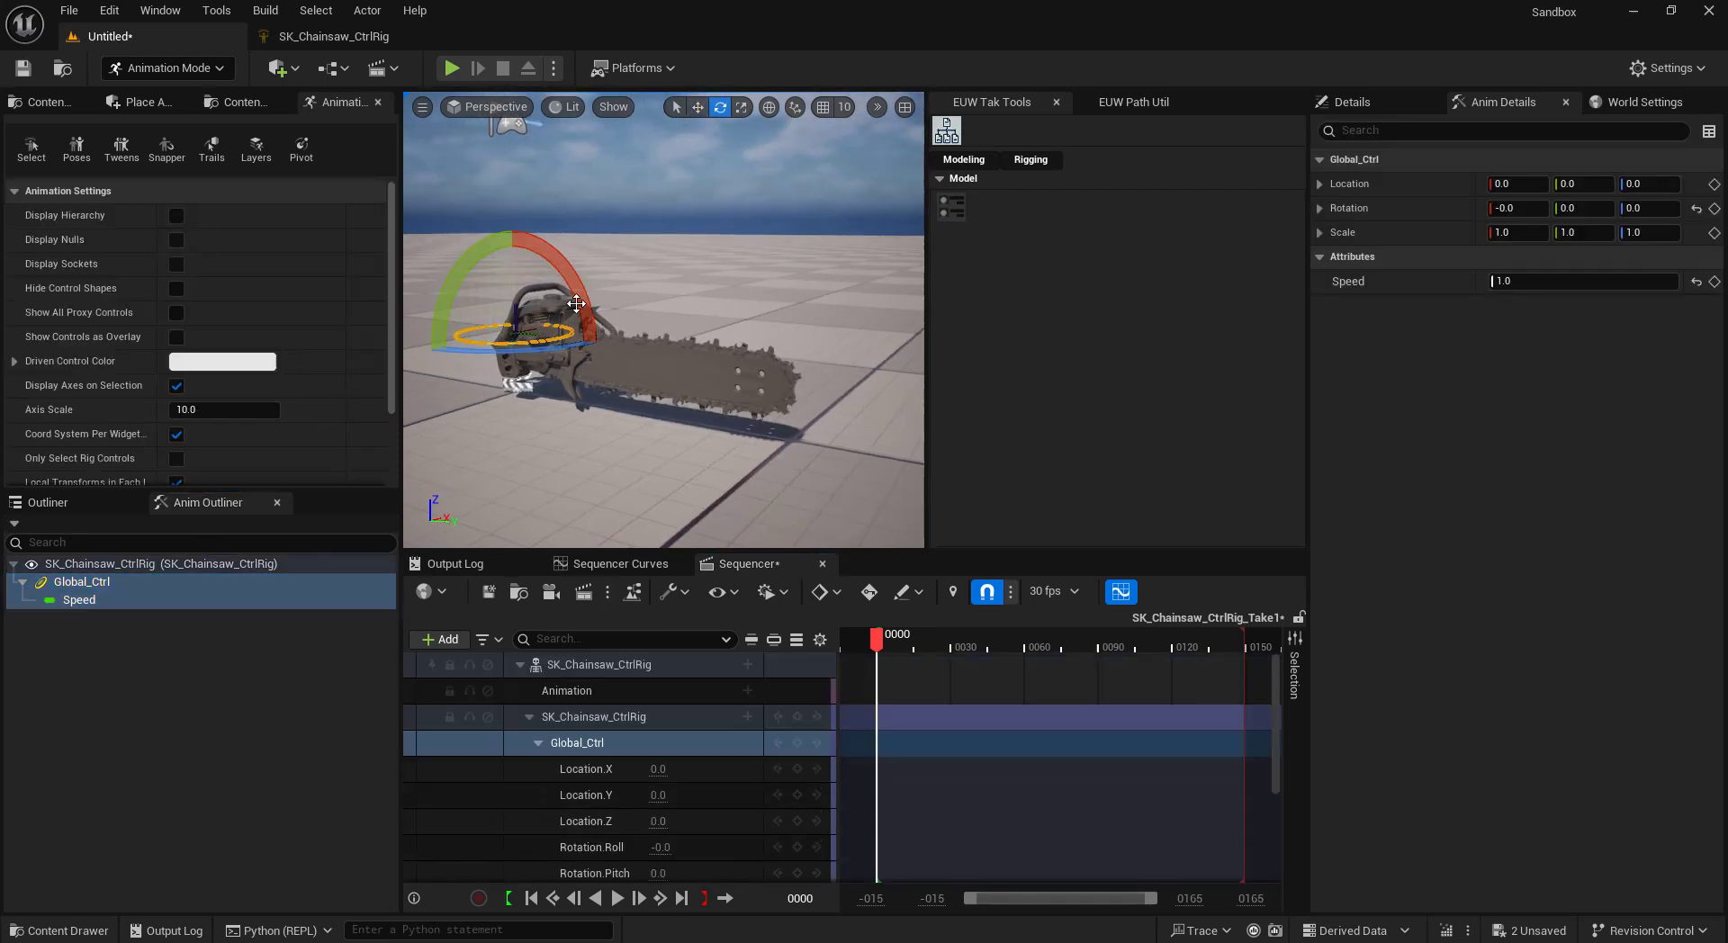
{"action": "left_click_drag", "start_coordinate": [587, 297], "coordinate": [725, 451]}
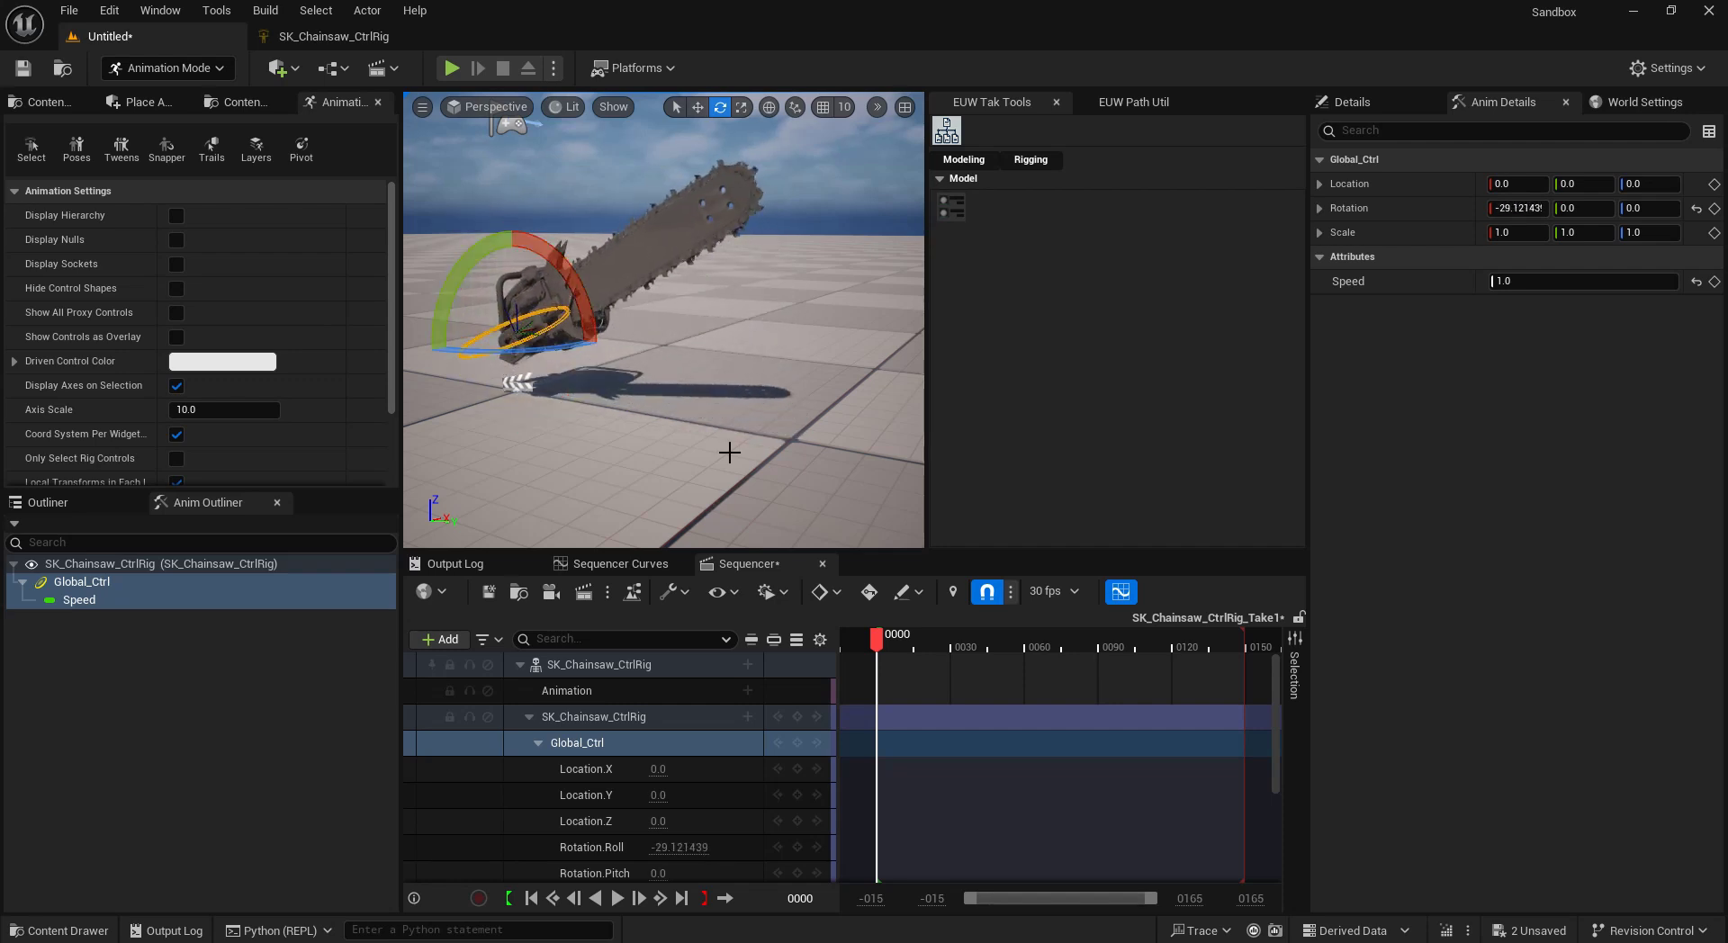
{"action": "key", "text": "s"}
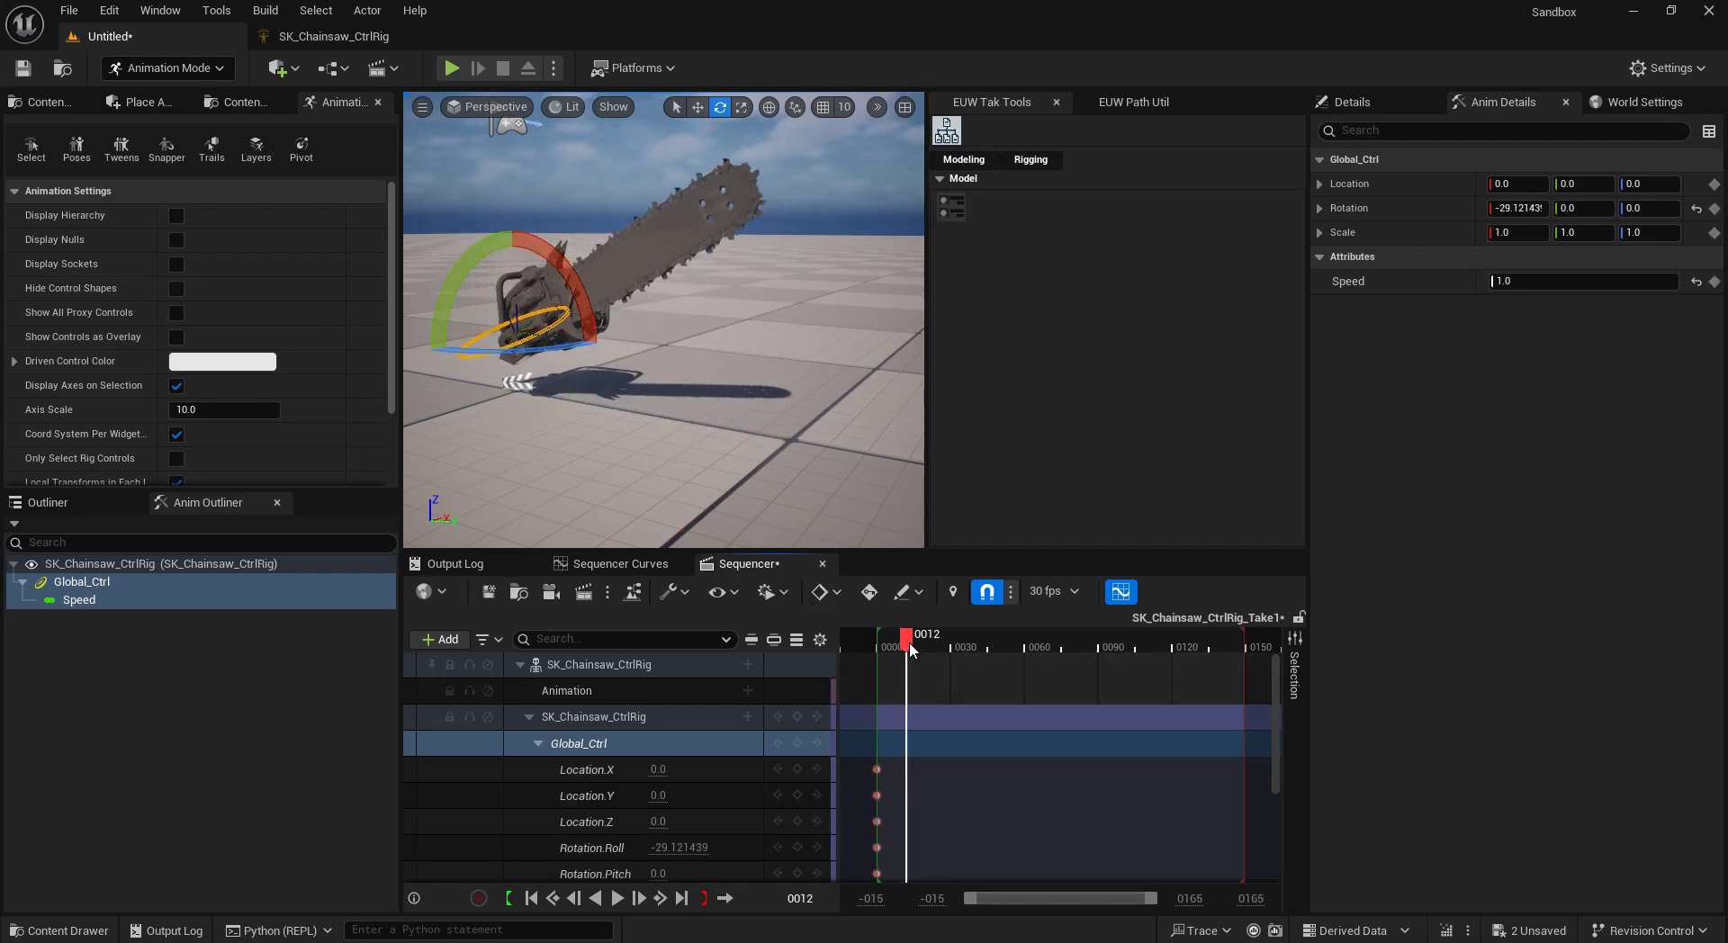
At frame 18, rotate Global_Ctrl to about 0.9, 30.2 and -8.4 degrees and key the pose.
{"action": "left_click_drag", "start_coordinate": [908, 640], "coordinate": [921, 641]}
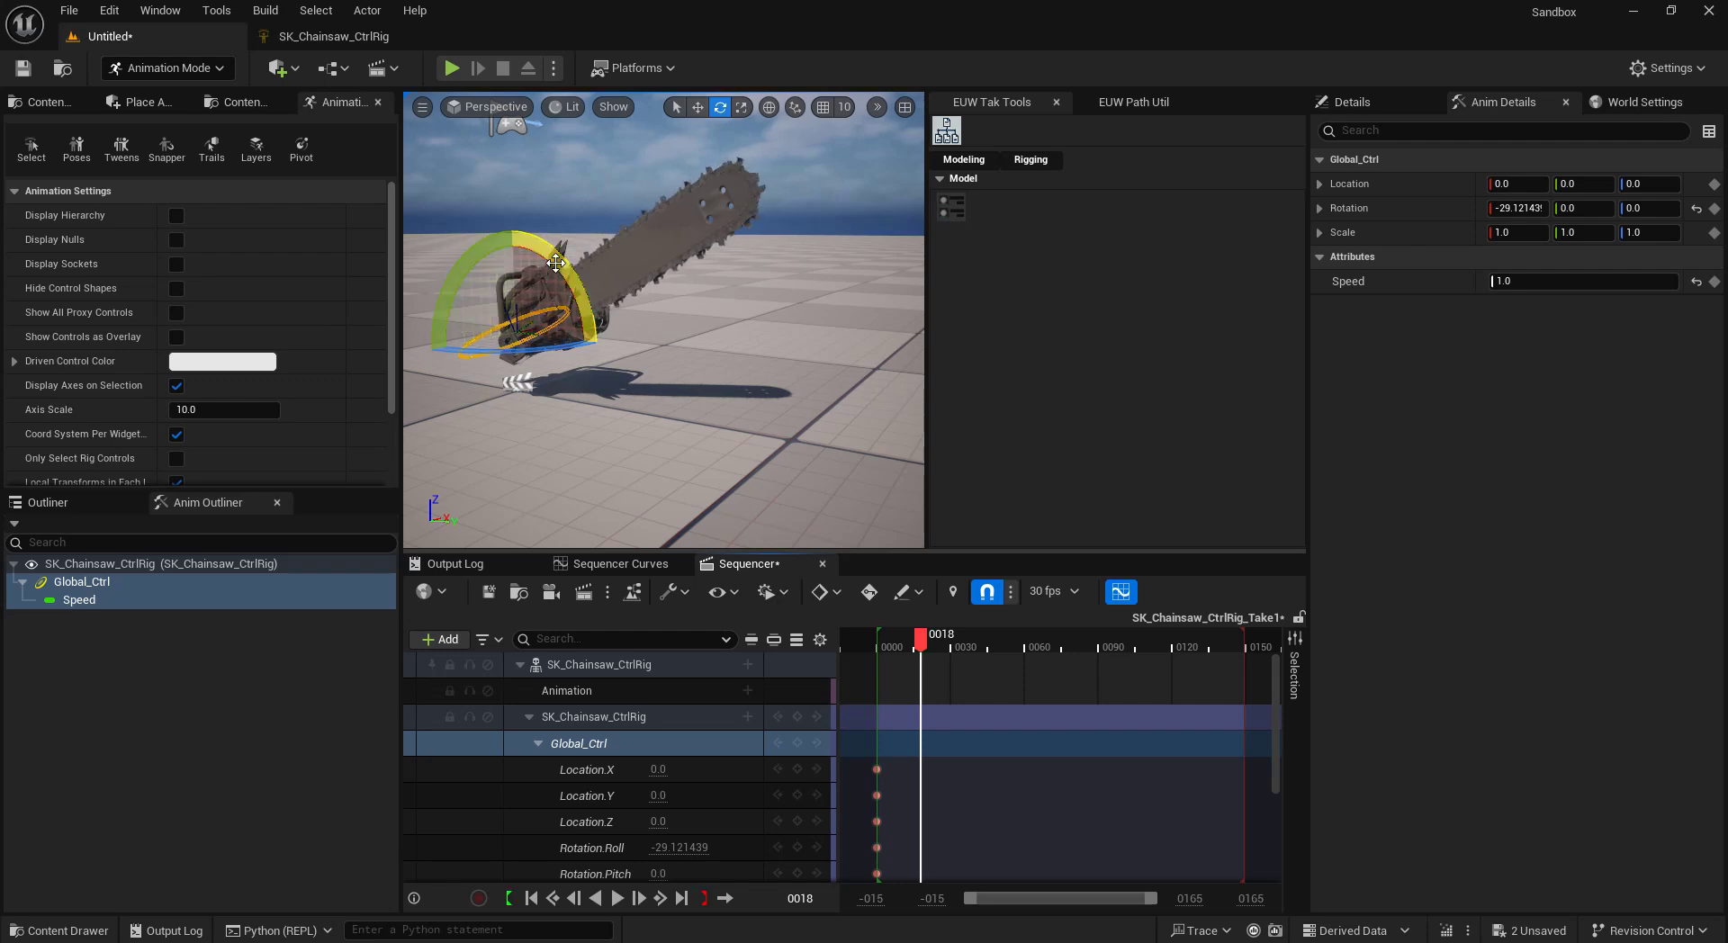
{"action": "left_click_drag", "start_coordinate": [556, 262], "coordinate": [450, 306]}
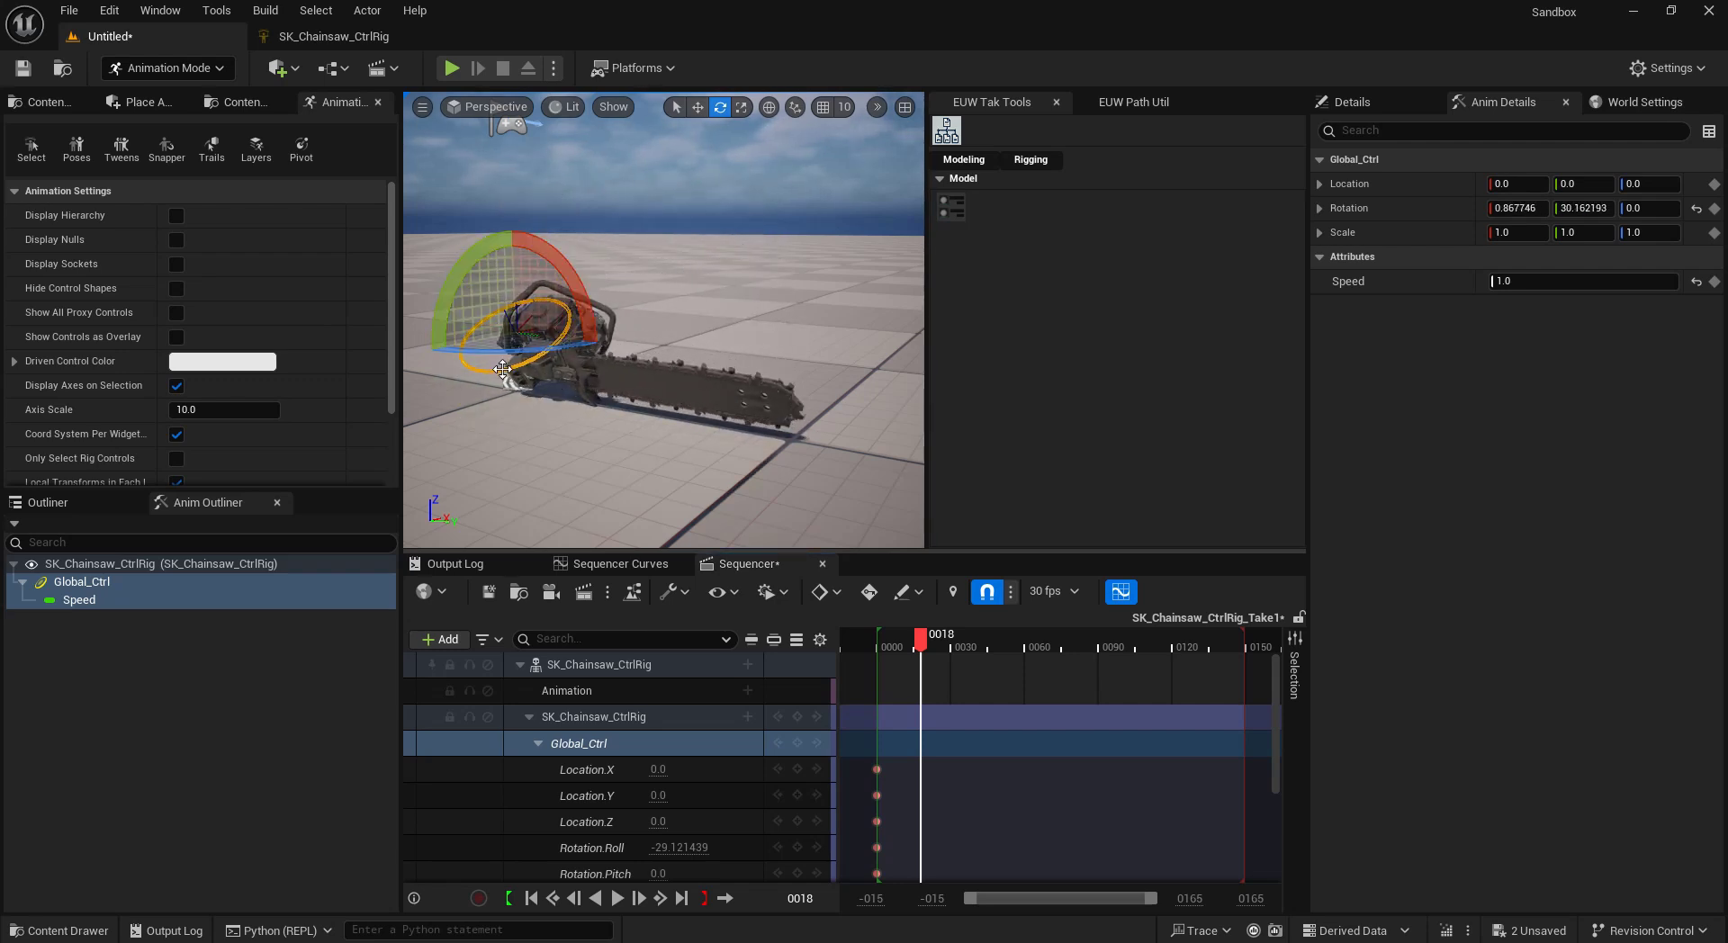
{"action": "left_click_drag", "start_coordinate": [537, 352], "coordinate": [566, 366]}
{"action": "key", "text": "s"}
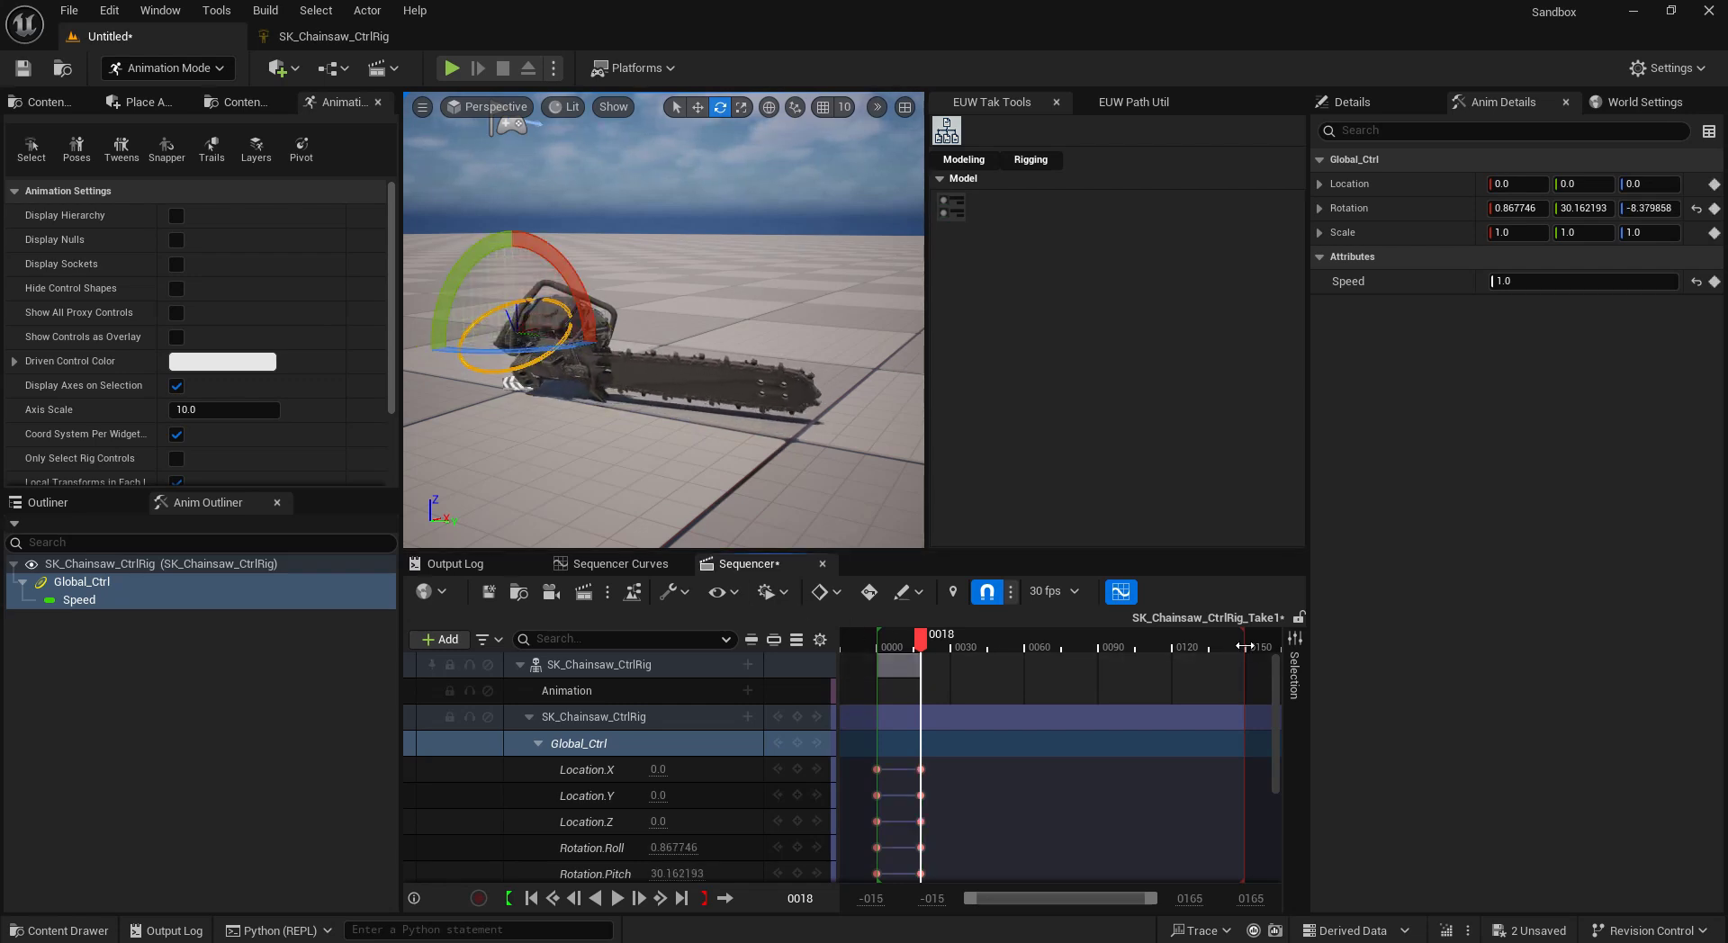
Shorten the sequence's playback range to end at frame 30 and play the animation.
{"action": "left_click_drag", "start_coordinate": [1249, 644], "coordinate": [951, 644]}
{"action": "left_click", "coordinate": [615, 898]}
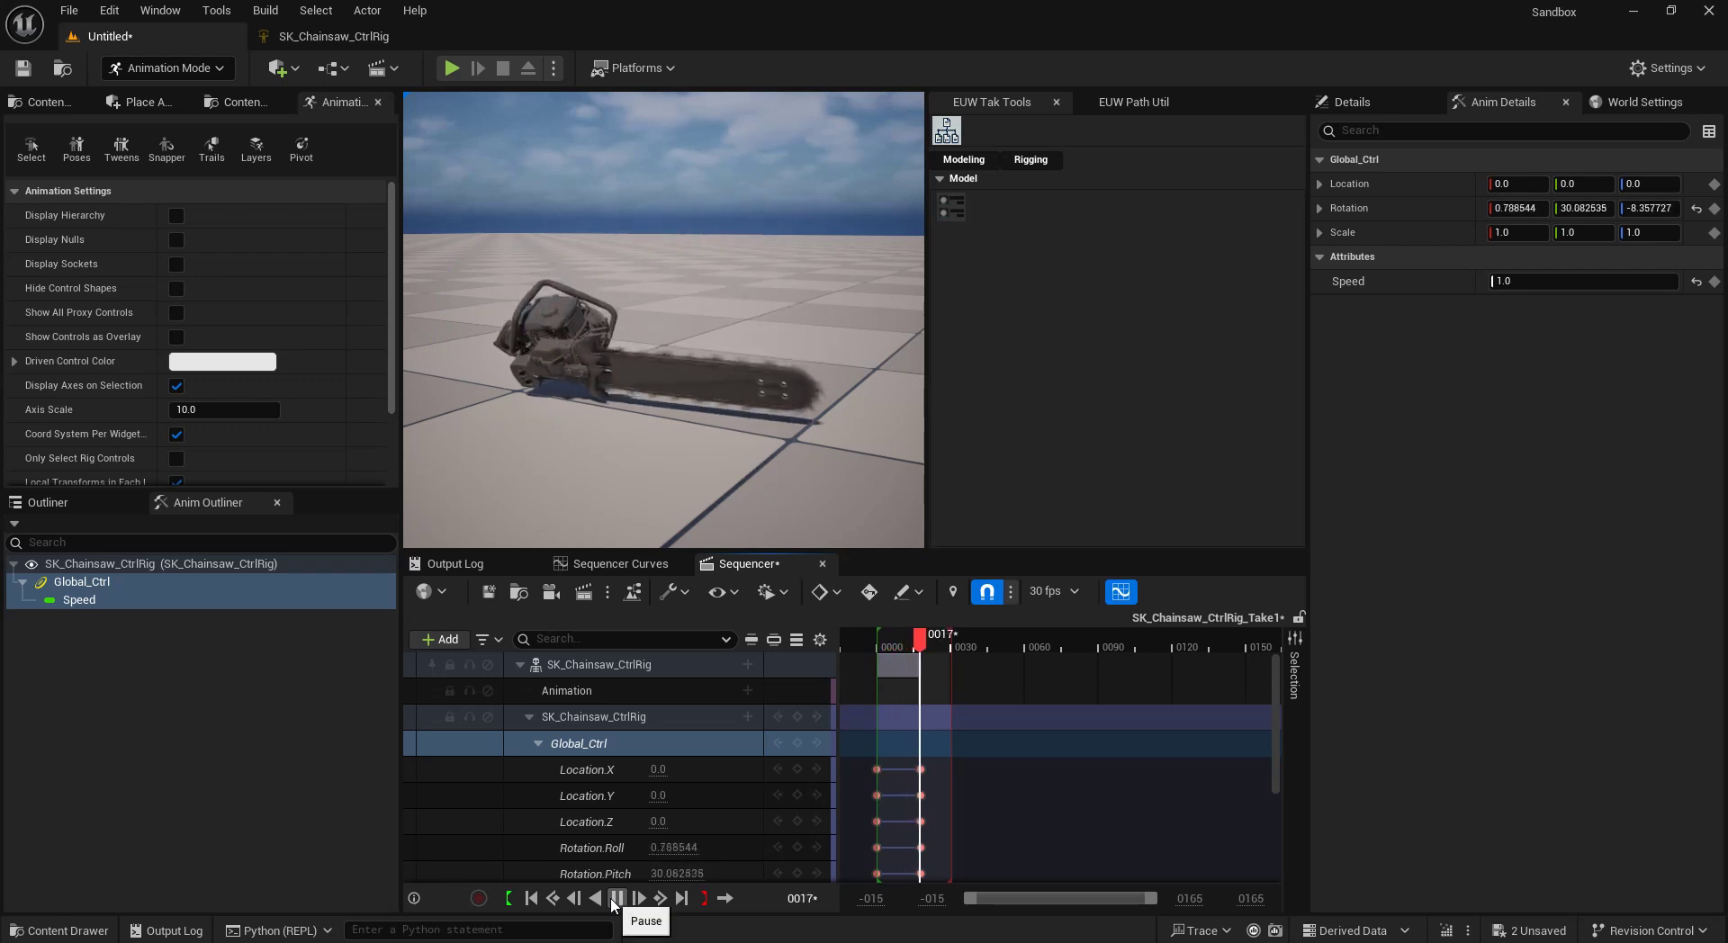
{"action": "left_click", "coordinate": [587, 664]}
{"action": "left_click", "coordinate": [534, 717]}
{"action": "left_click", "coordinate": [529, 717]}
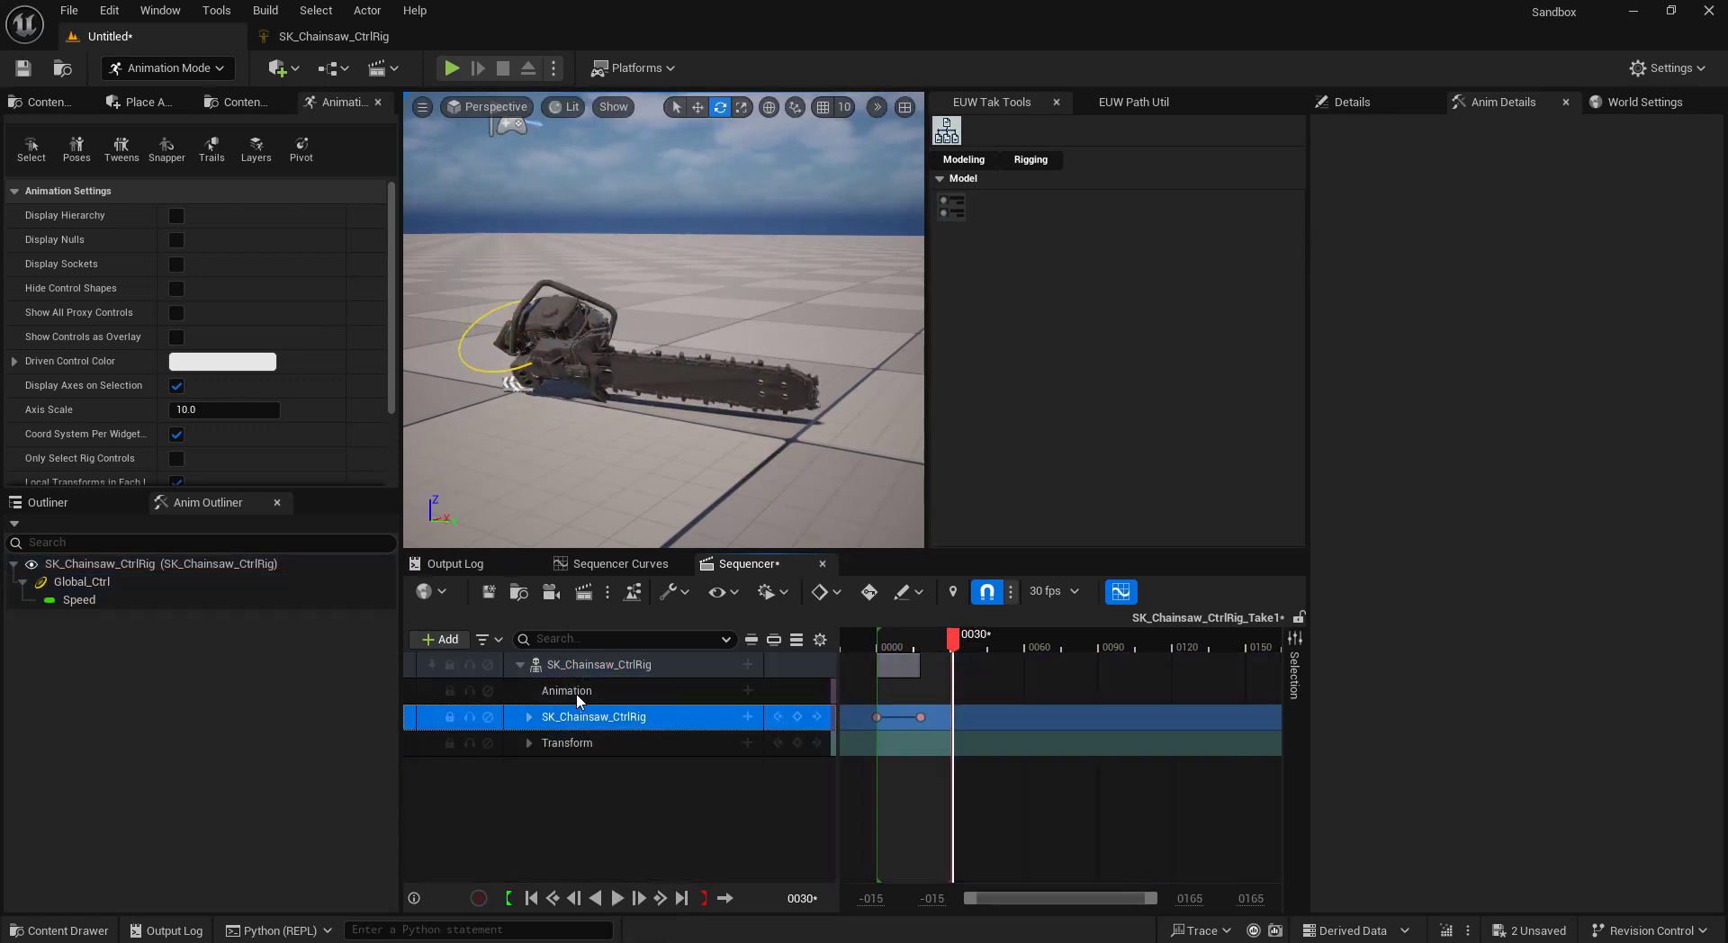
Bake the SK_Chainsaw_CtrlRig actor to an animation sequence named AS_Chainsaw_01 in Chainsaw/Animations, keeping the default export options.
{"action": "left_click", "coordinate": [611, 665]}
{"action": "right_click", "coordinate": [611, 665]}
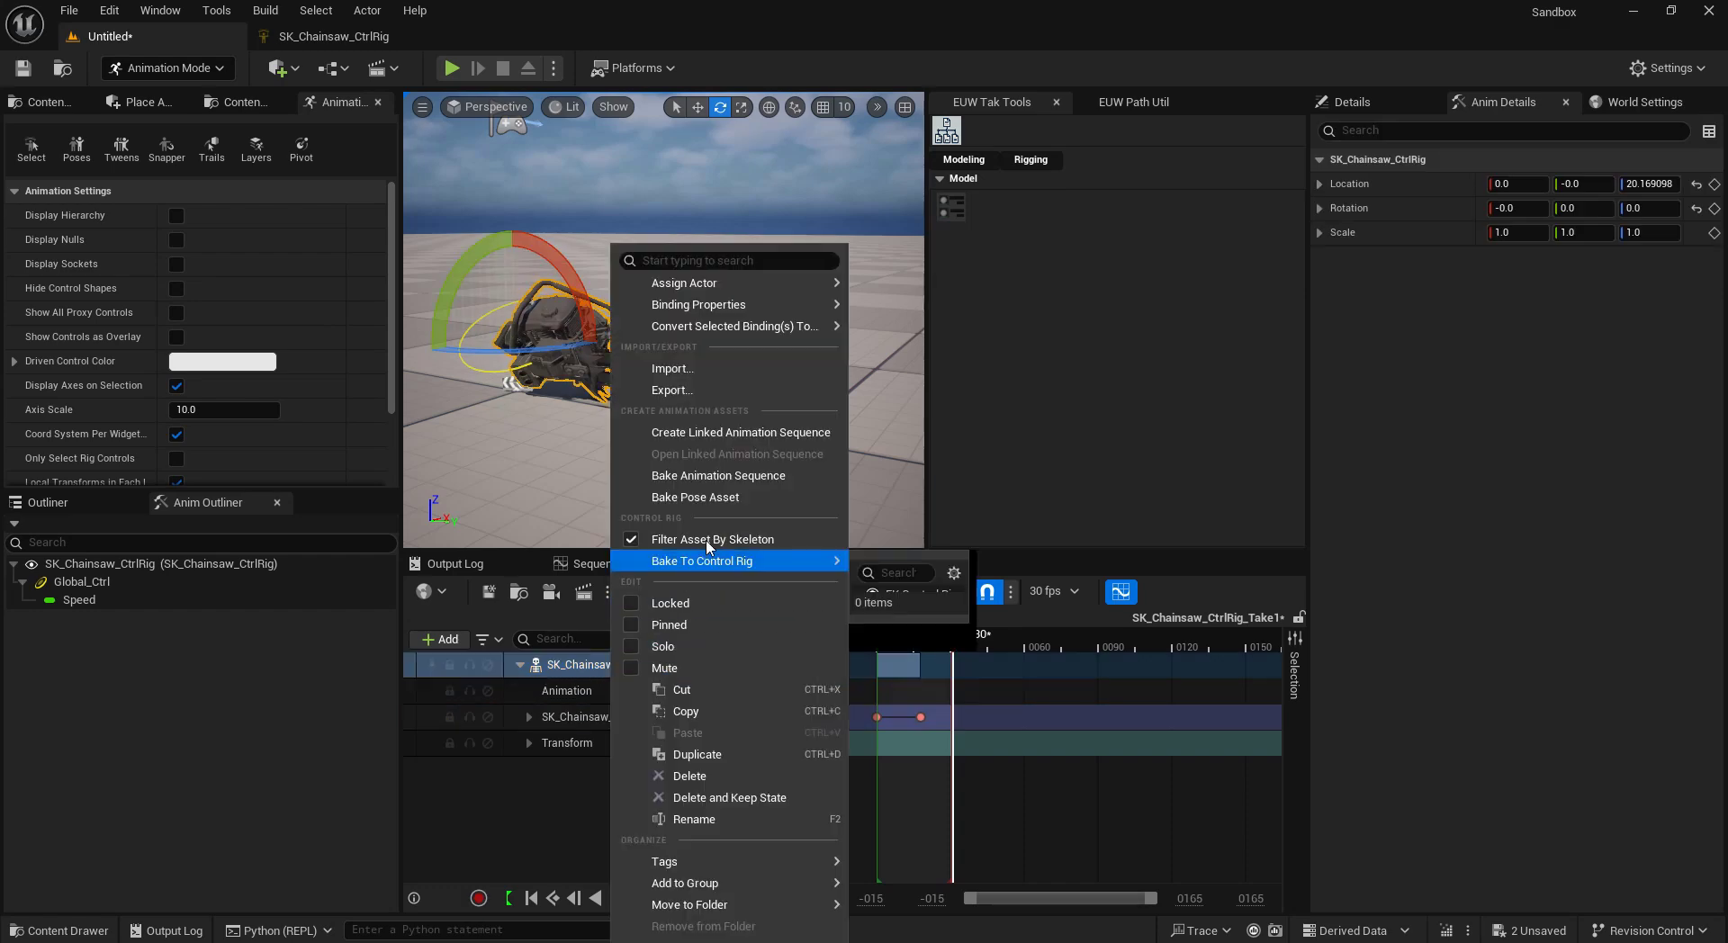
{"action": "left_click", "coordinate": [754, 476]}
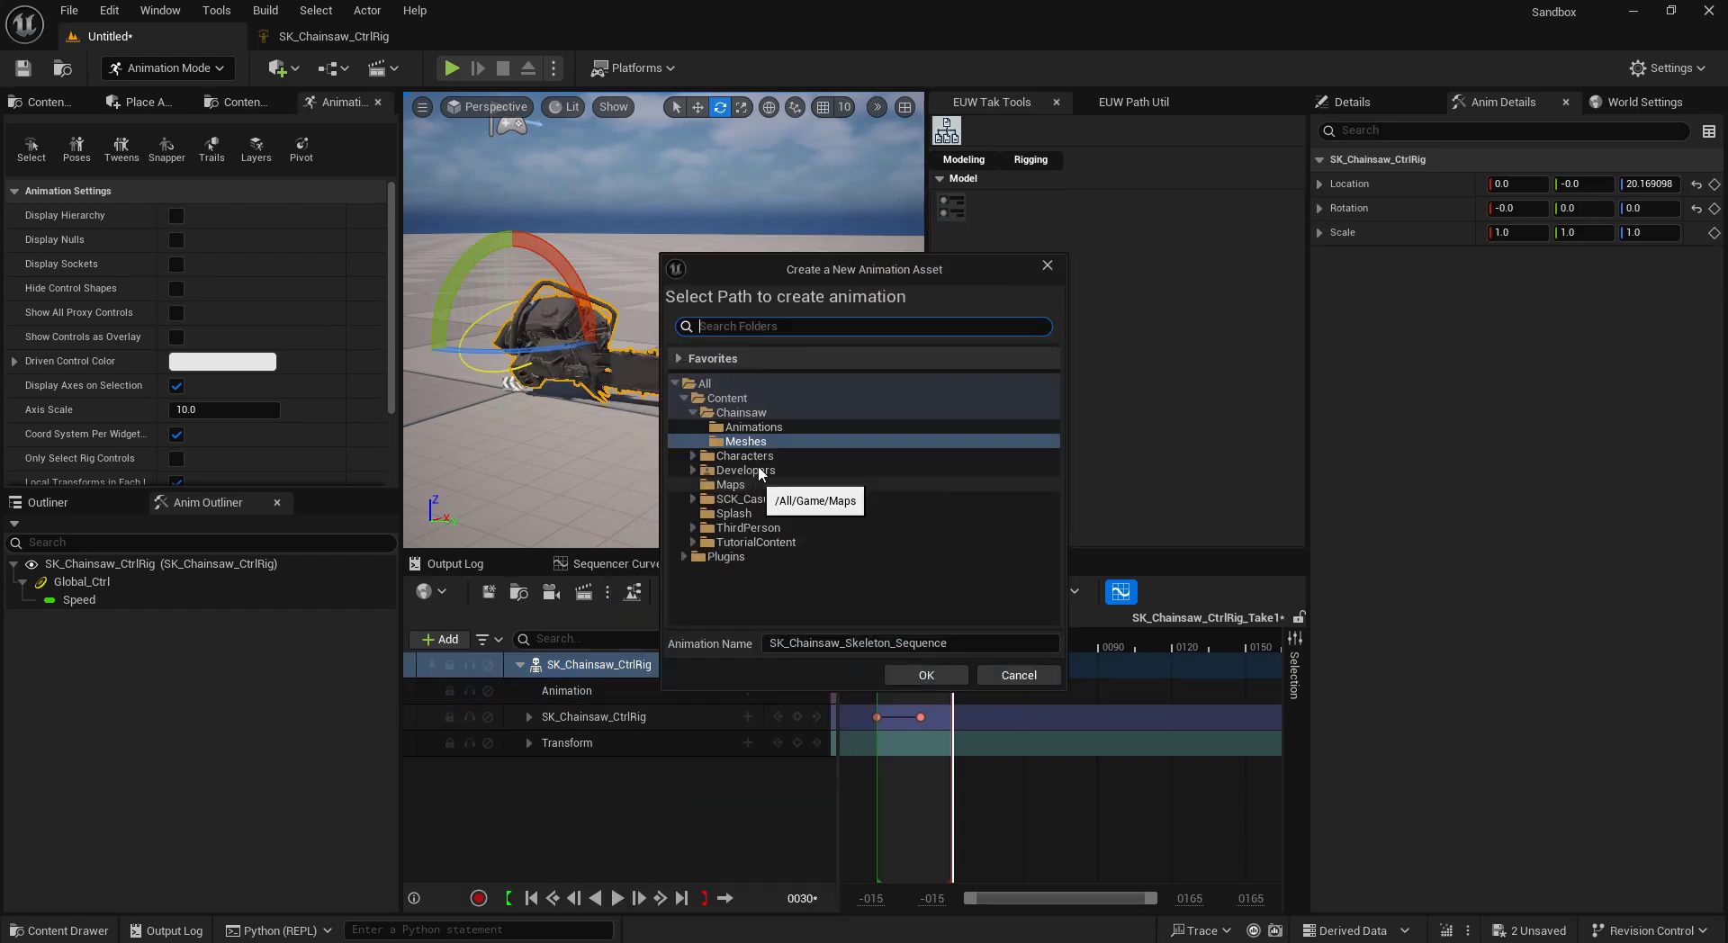
{"action": "left_click", "coordinate": [756, 426]}
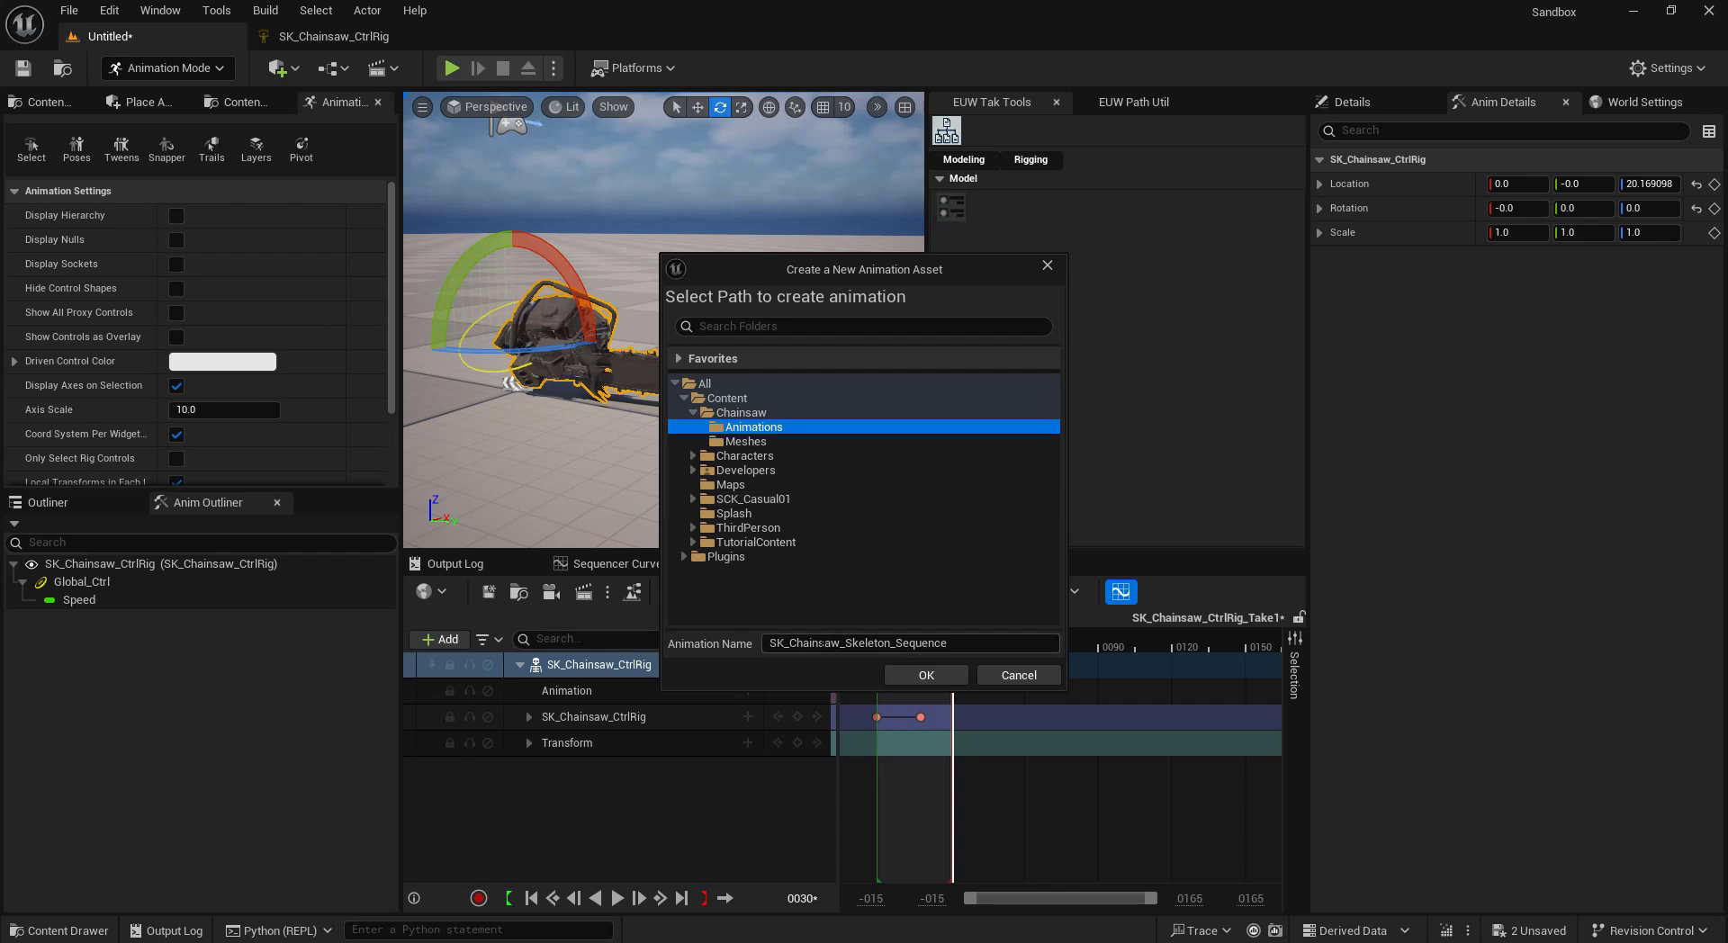
{"action": "double_click", "coordinate": [776, 642]}
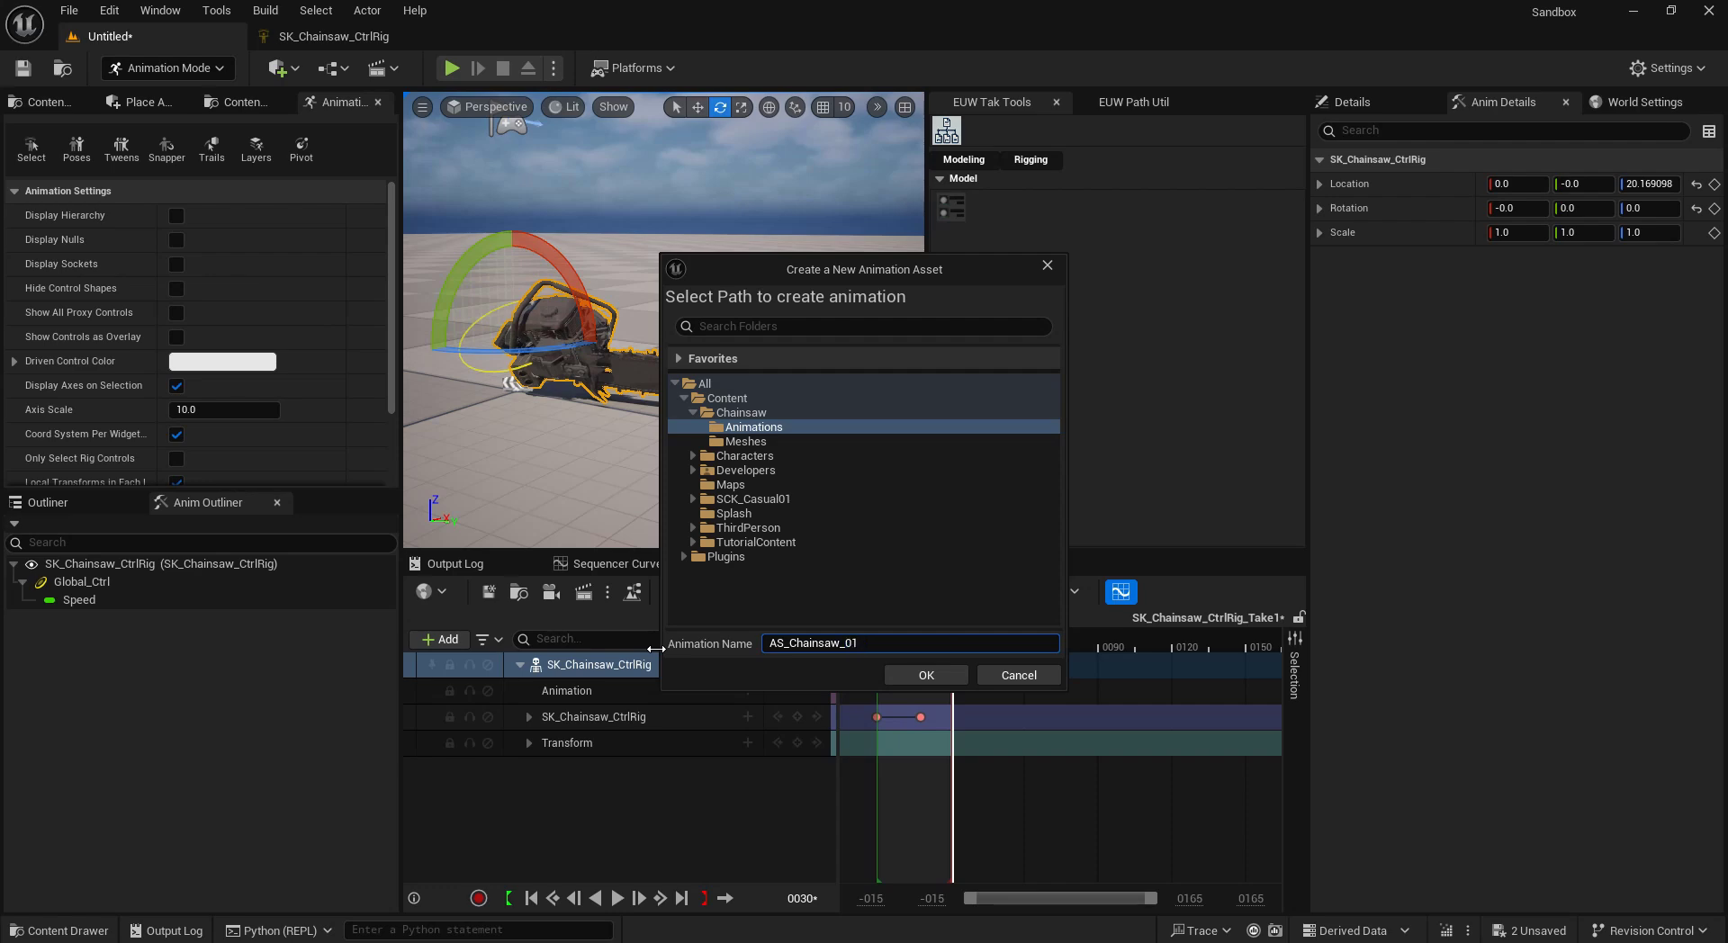
{"action": "left_click", "coordinate": [894, 675]}
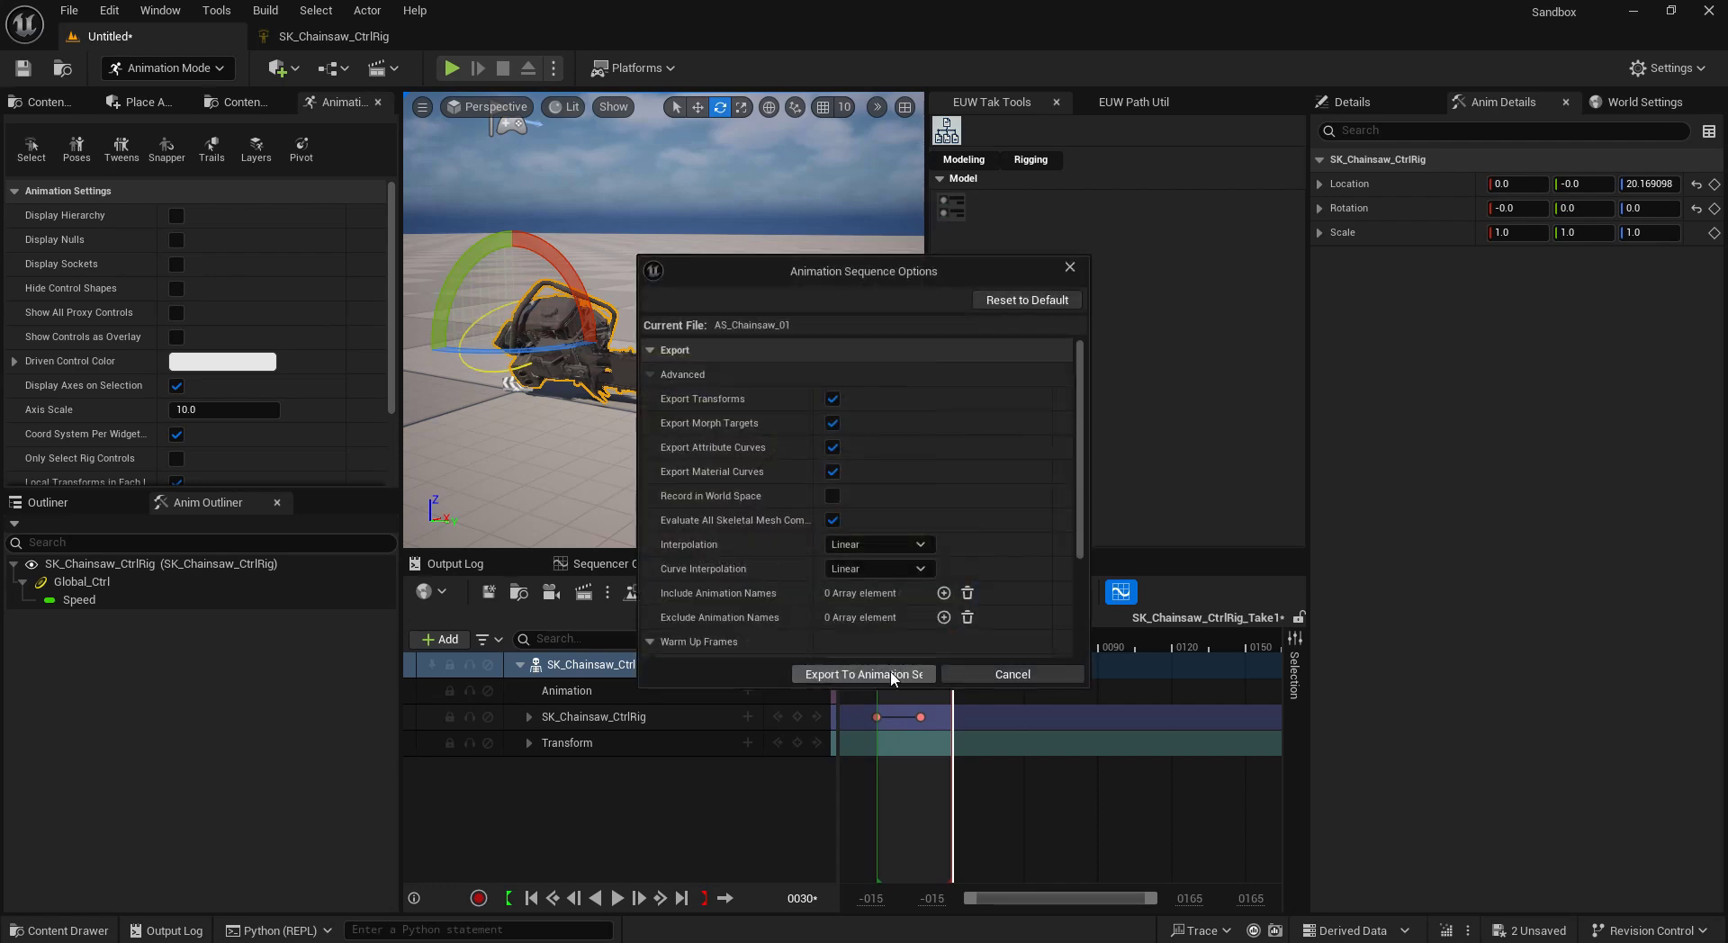
{"action": "left_click", "coordinate": [864, 675]}
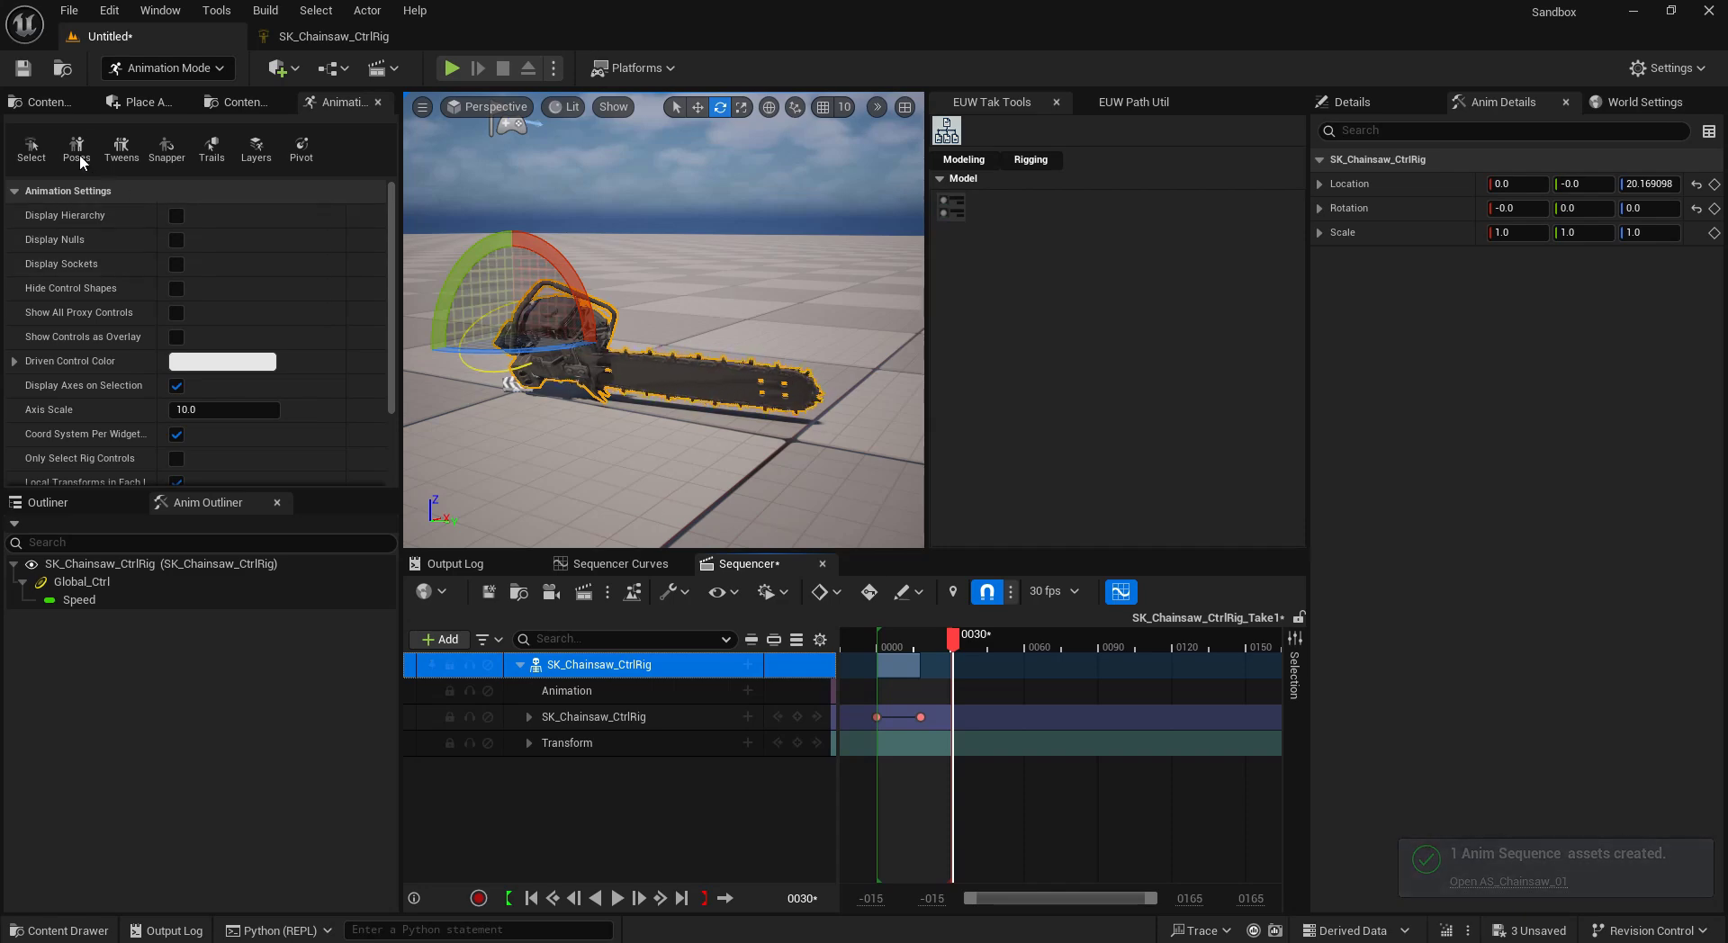
Open AS_Chainsaw_01 from the Animations folder, dock its editor in the main window, and scrub through the baked animation.
{"action": "left_click", "coordinate": [47, 105]}
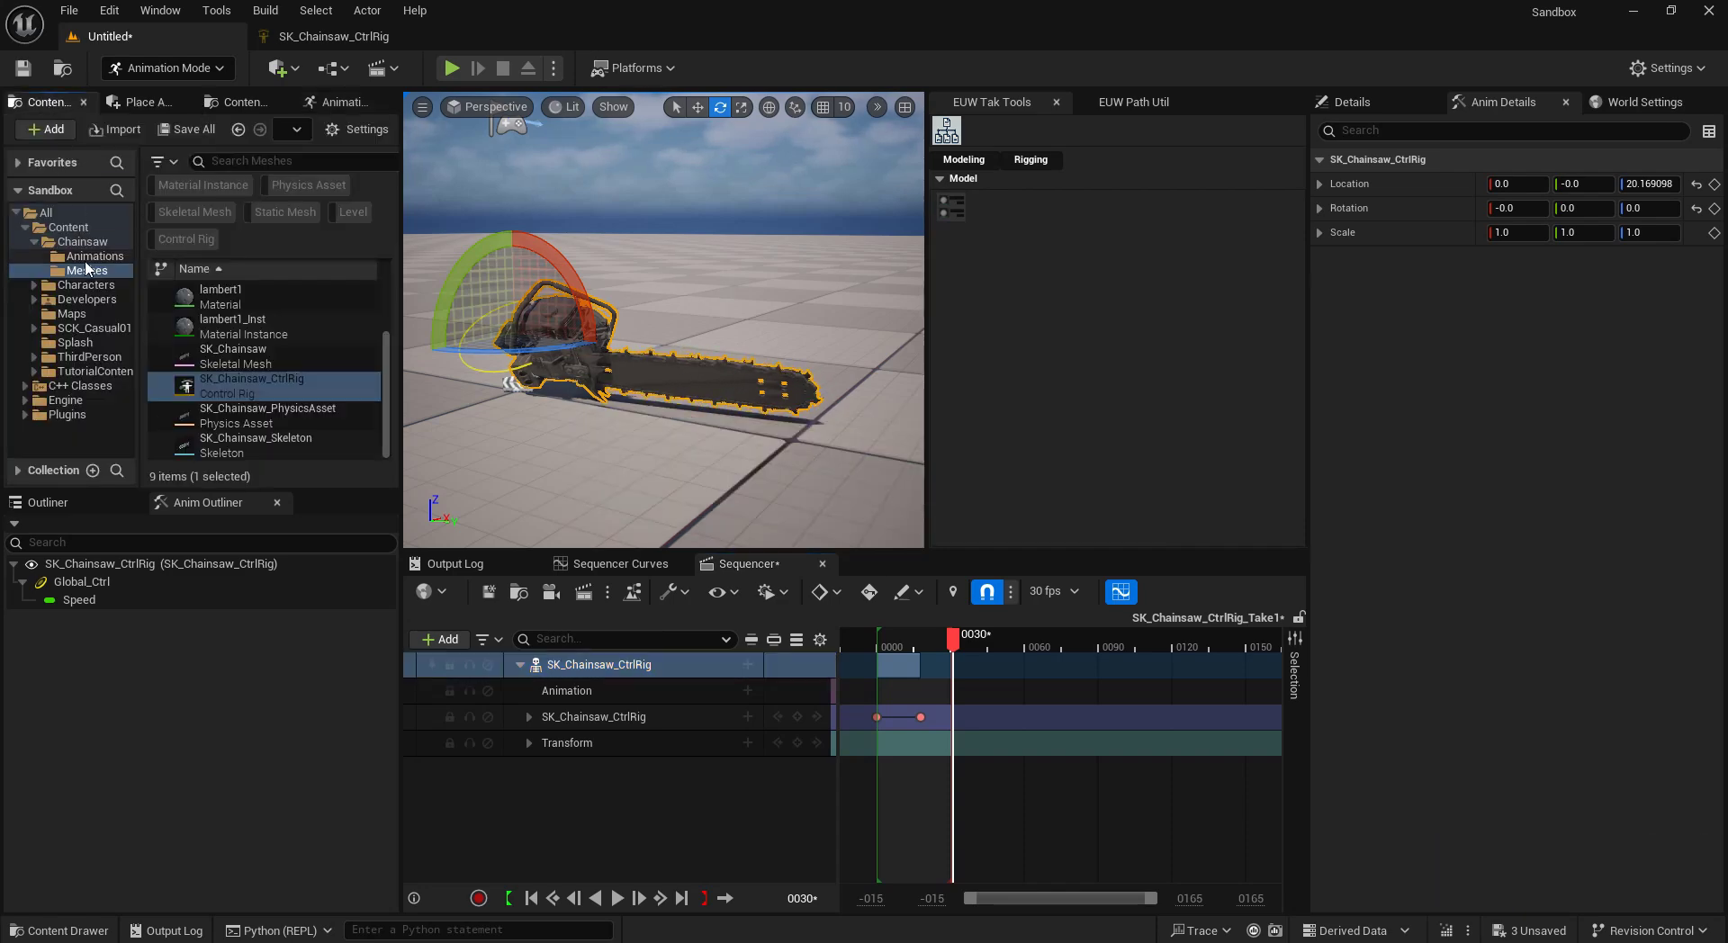
{"action": "left_click", "coordinate": [94, 257]}
{"action": "left_click", "coordinate": [238, 306]}
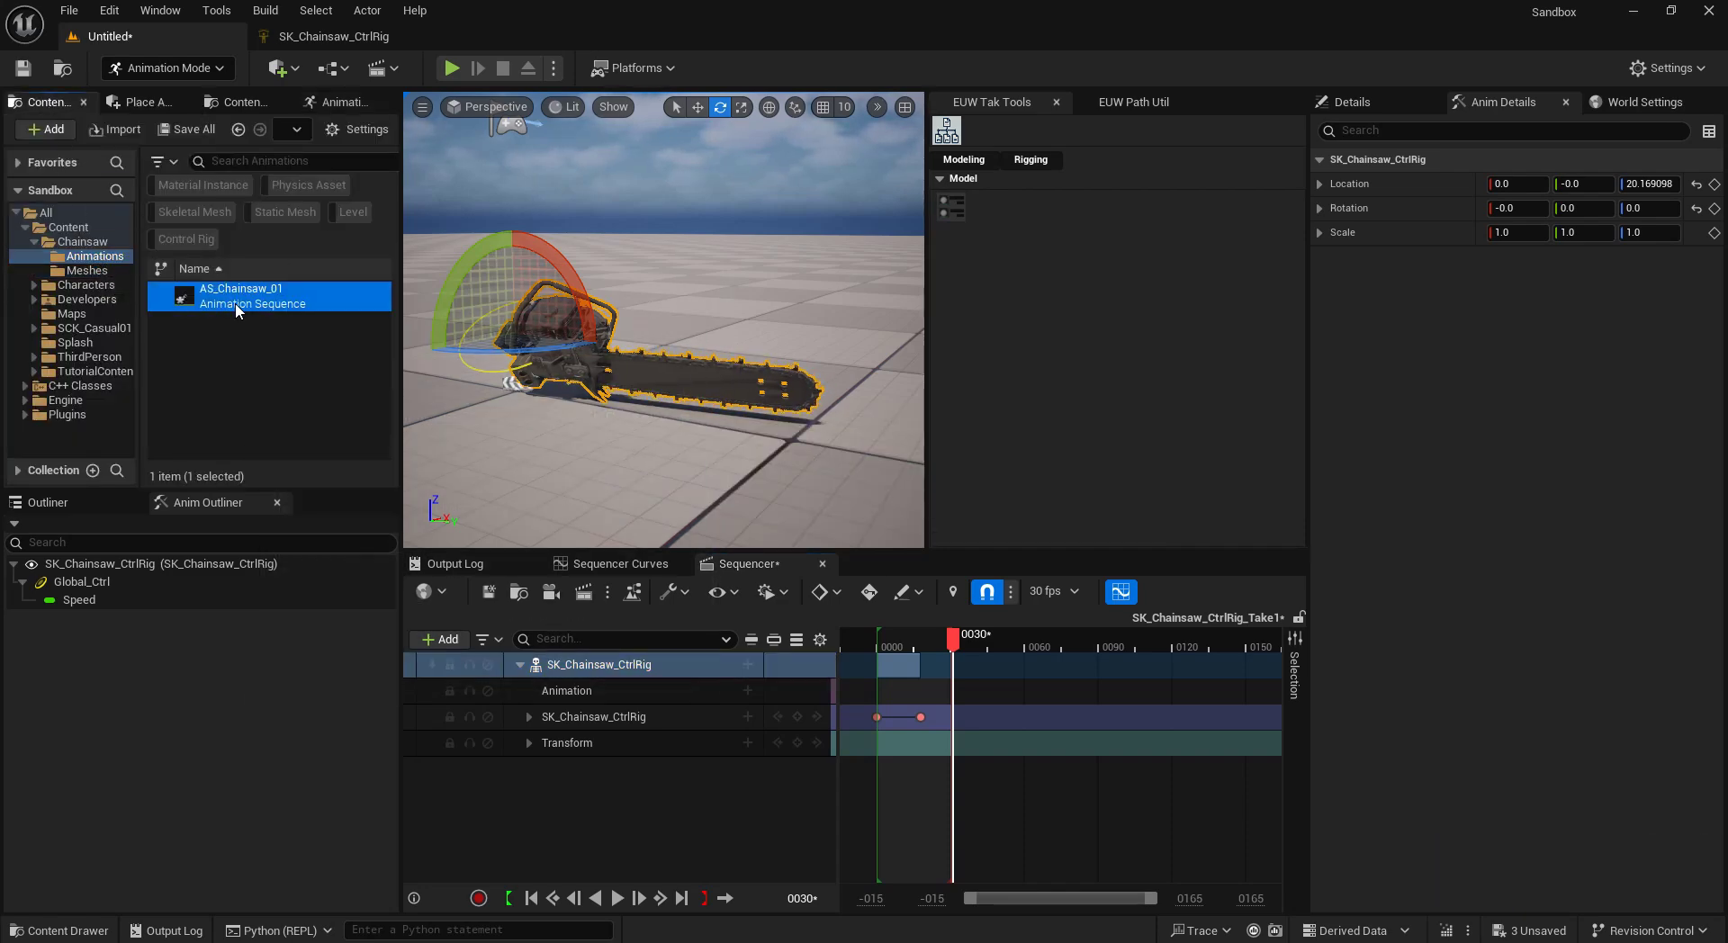
{"action": "double_click", "coordinate": [239, 306]}
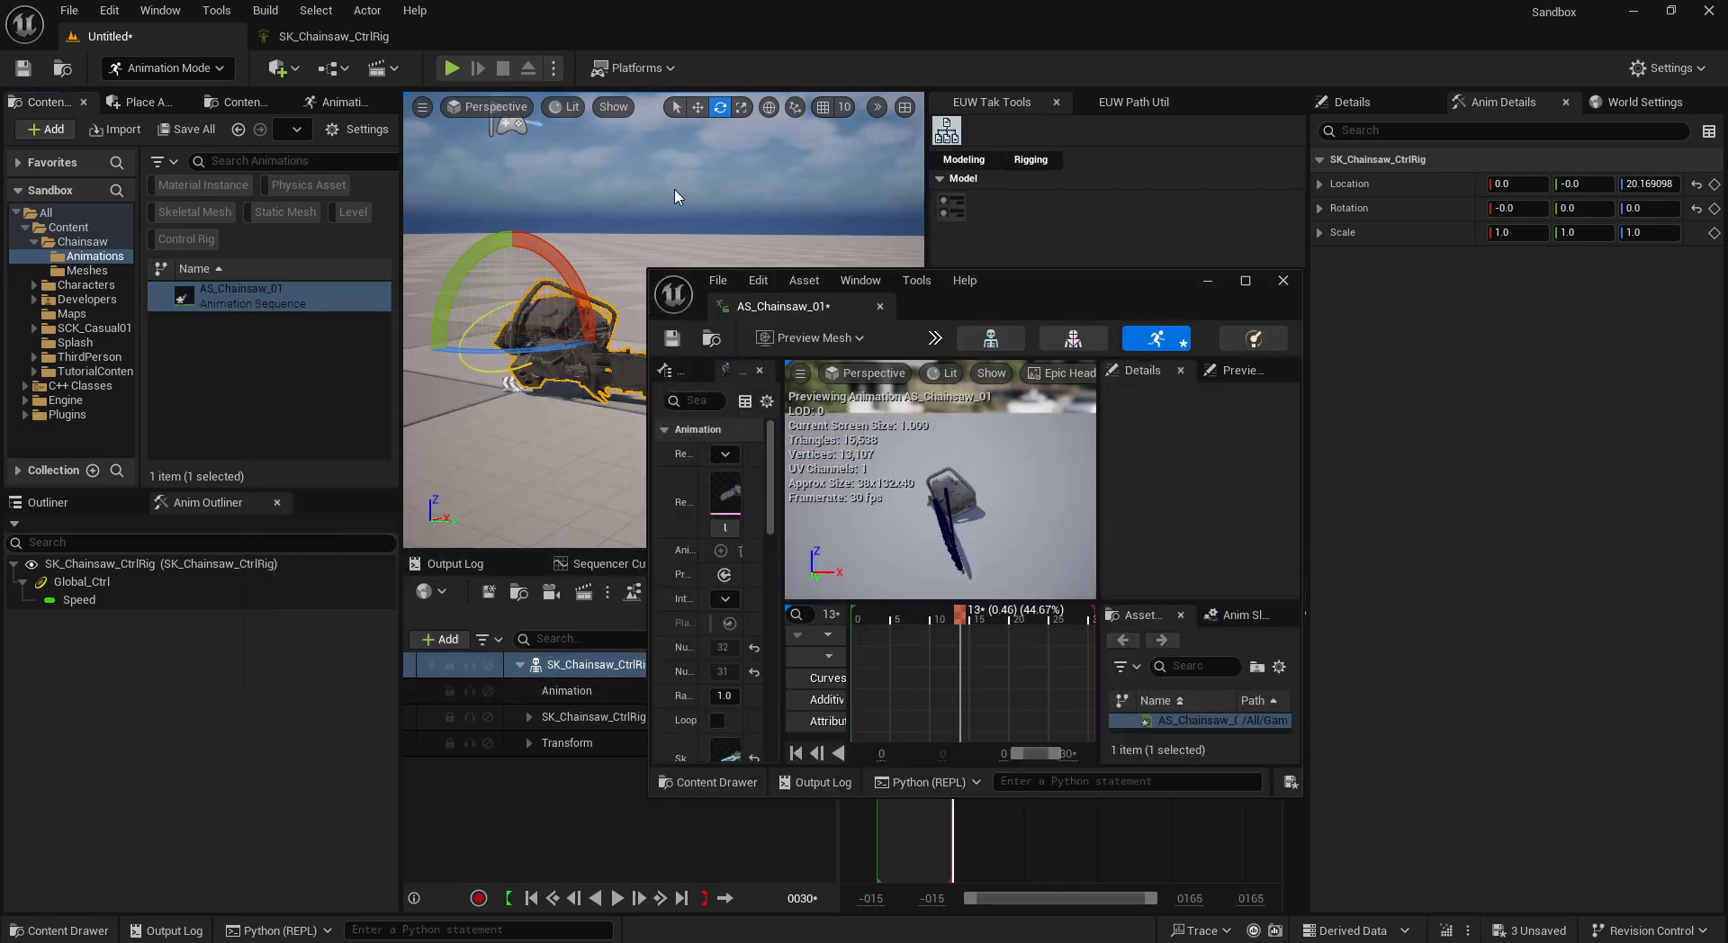
{"action": "left_click_drag", "start_coordinate": [715, 272], "coordinate": [542, 45]}
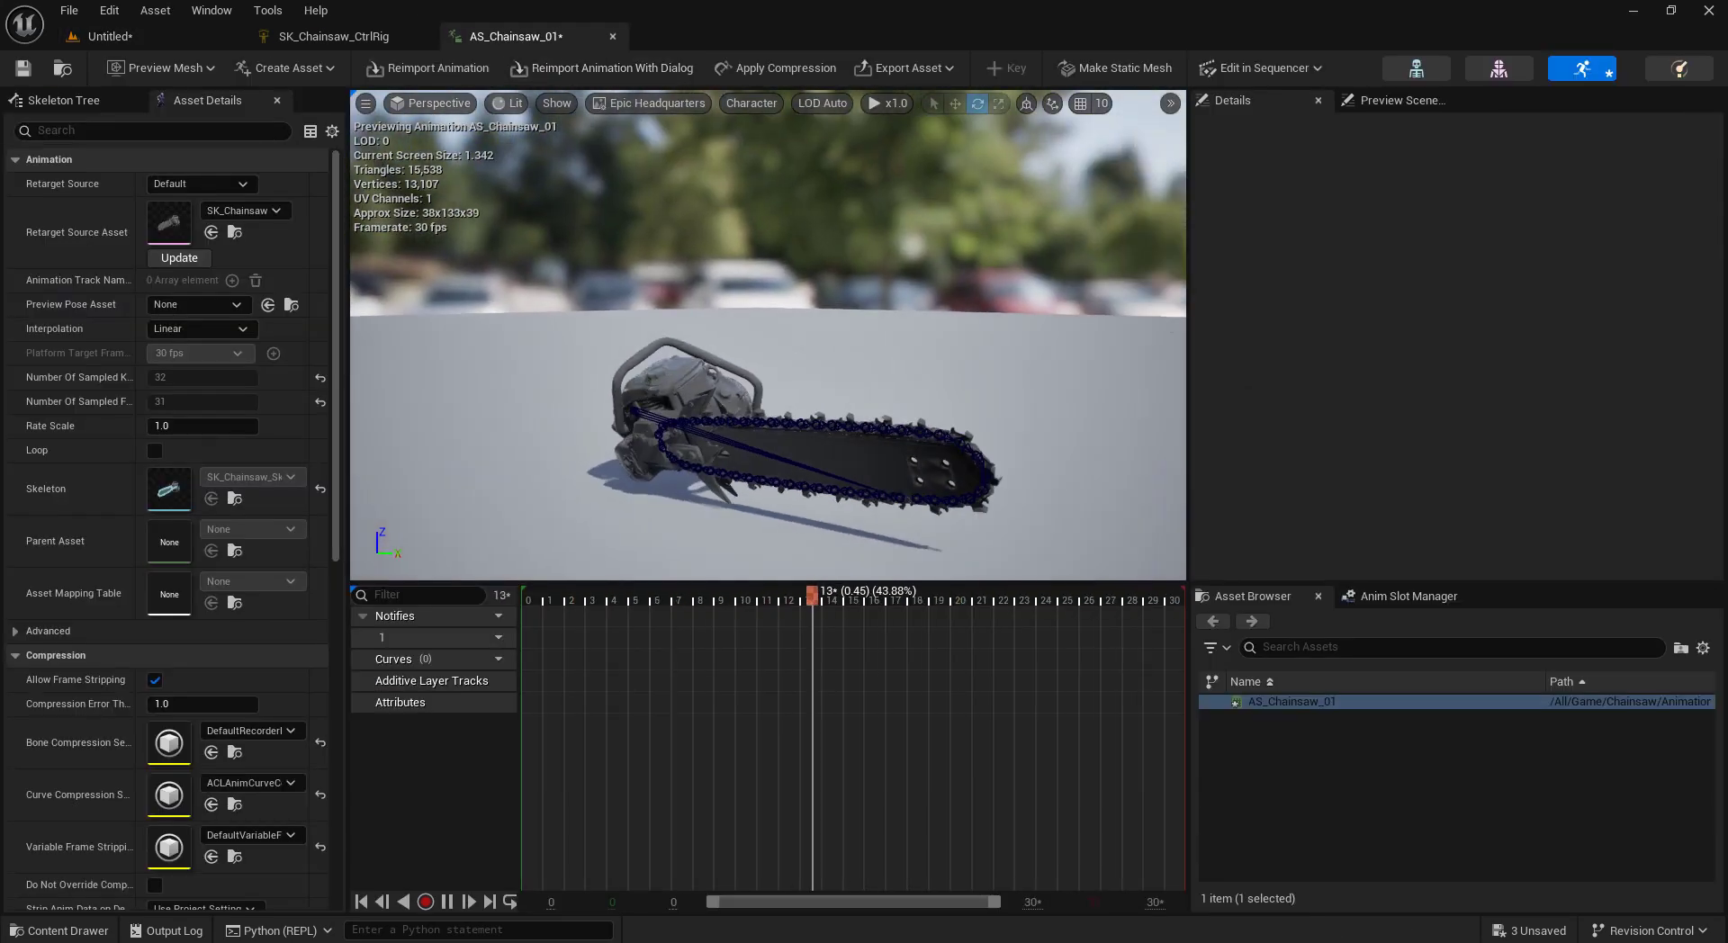
{"action": "left_click_drag", "start_coordinate": [630, 603], "coordinate": [675, 598]}
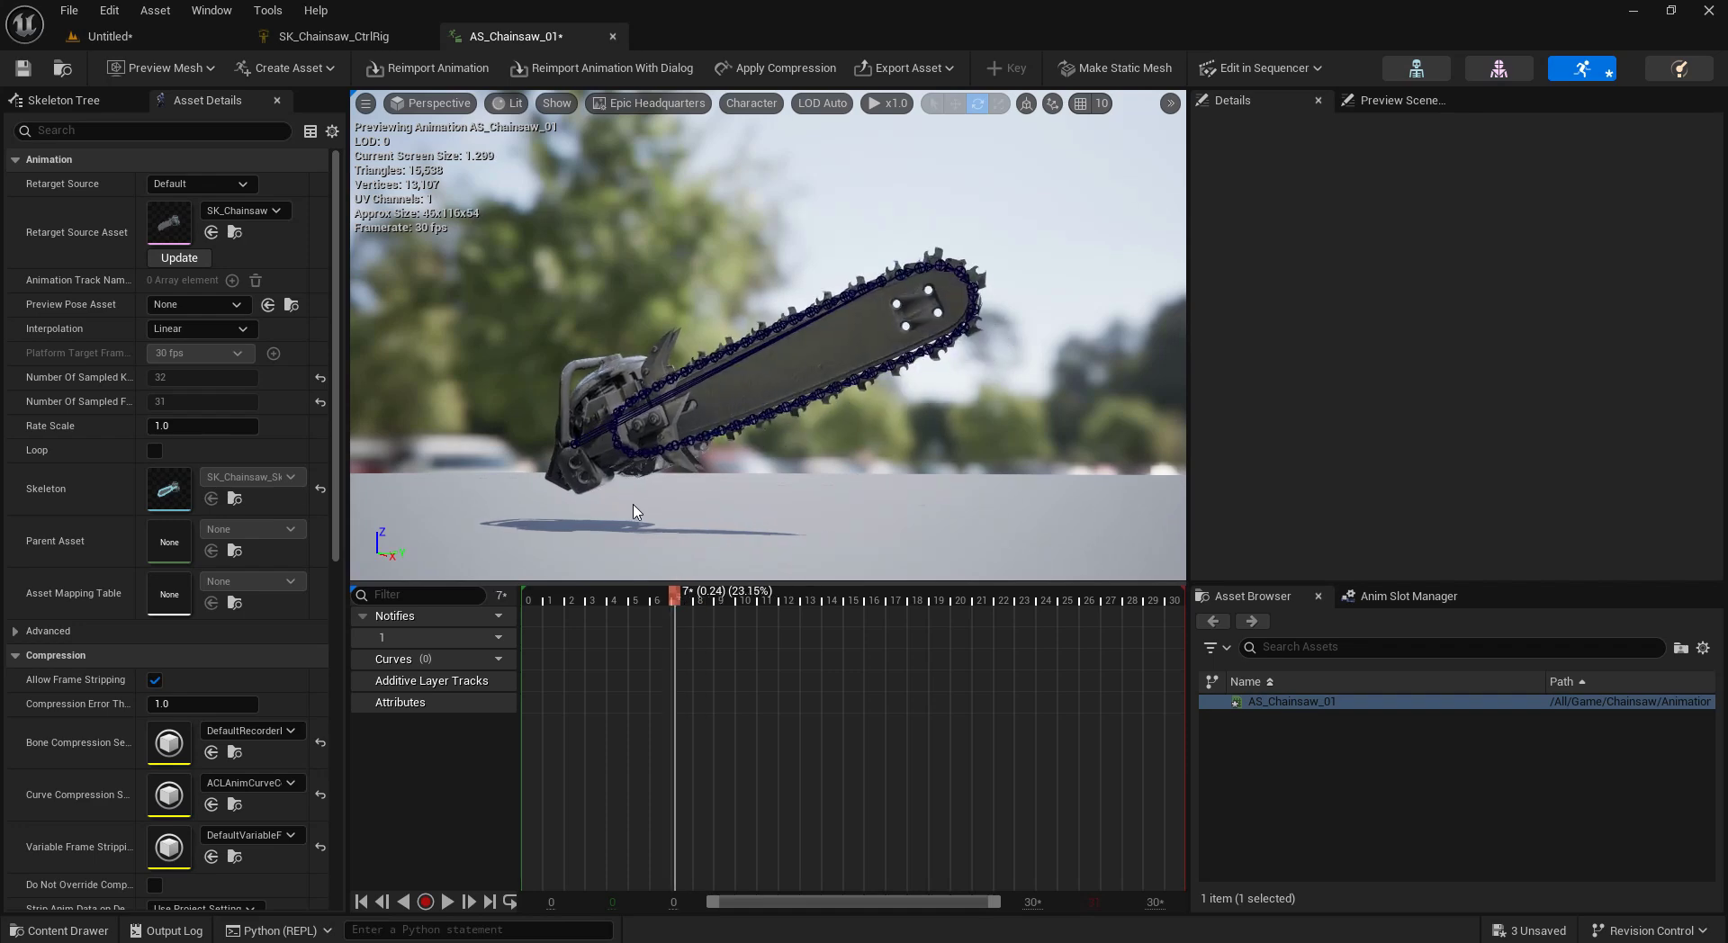
Return to the Untitled level, set the sequence's display rate to 60 fps, and play the chainsaw animation.
{"action": "left_click", "coordinate": [126, 38]}
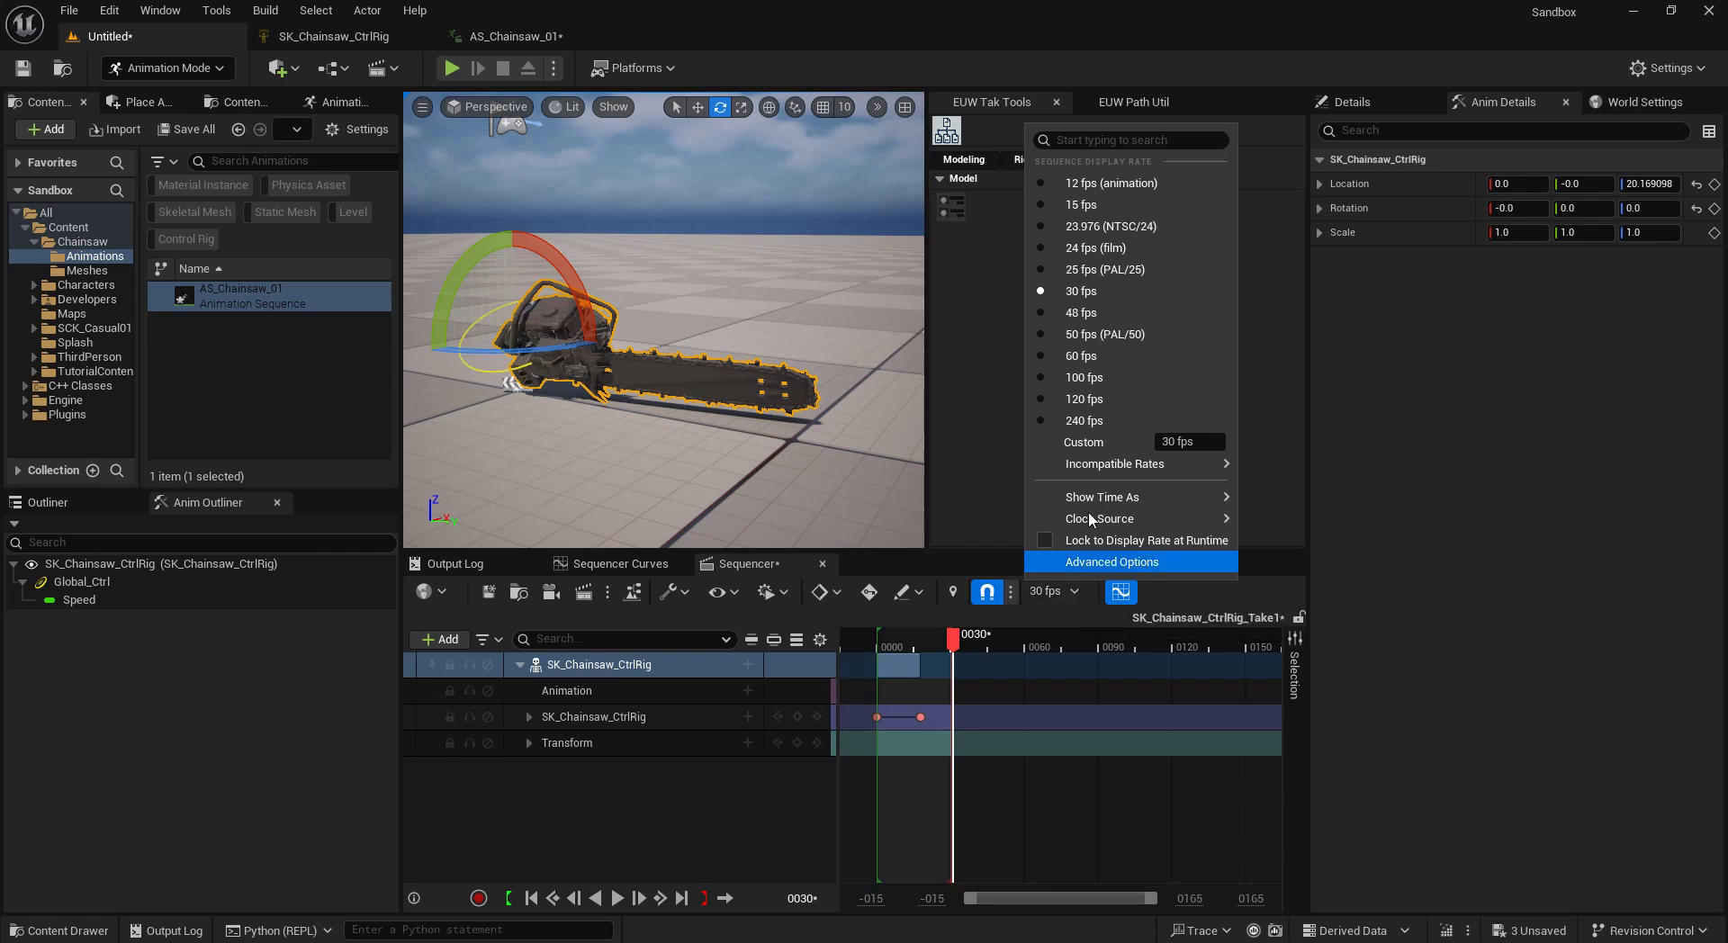
{"action": "left_click", "coordinate": [1098, 353]}
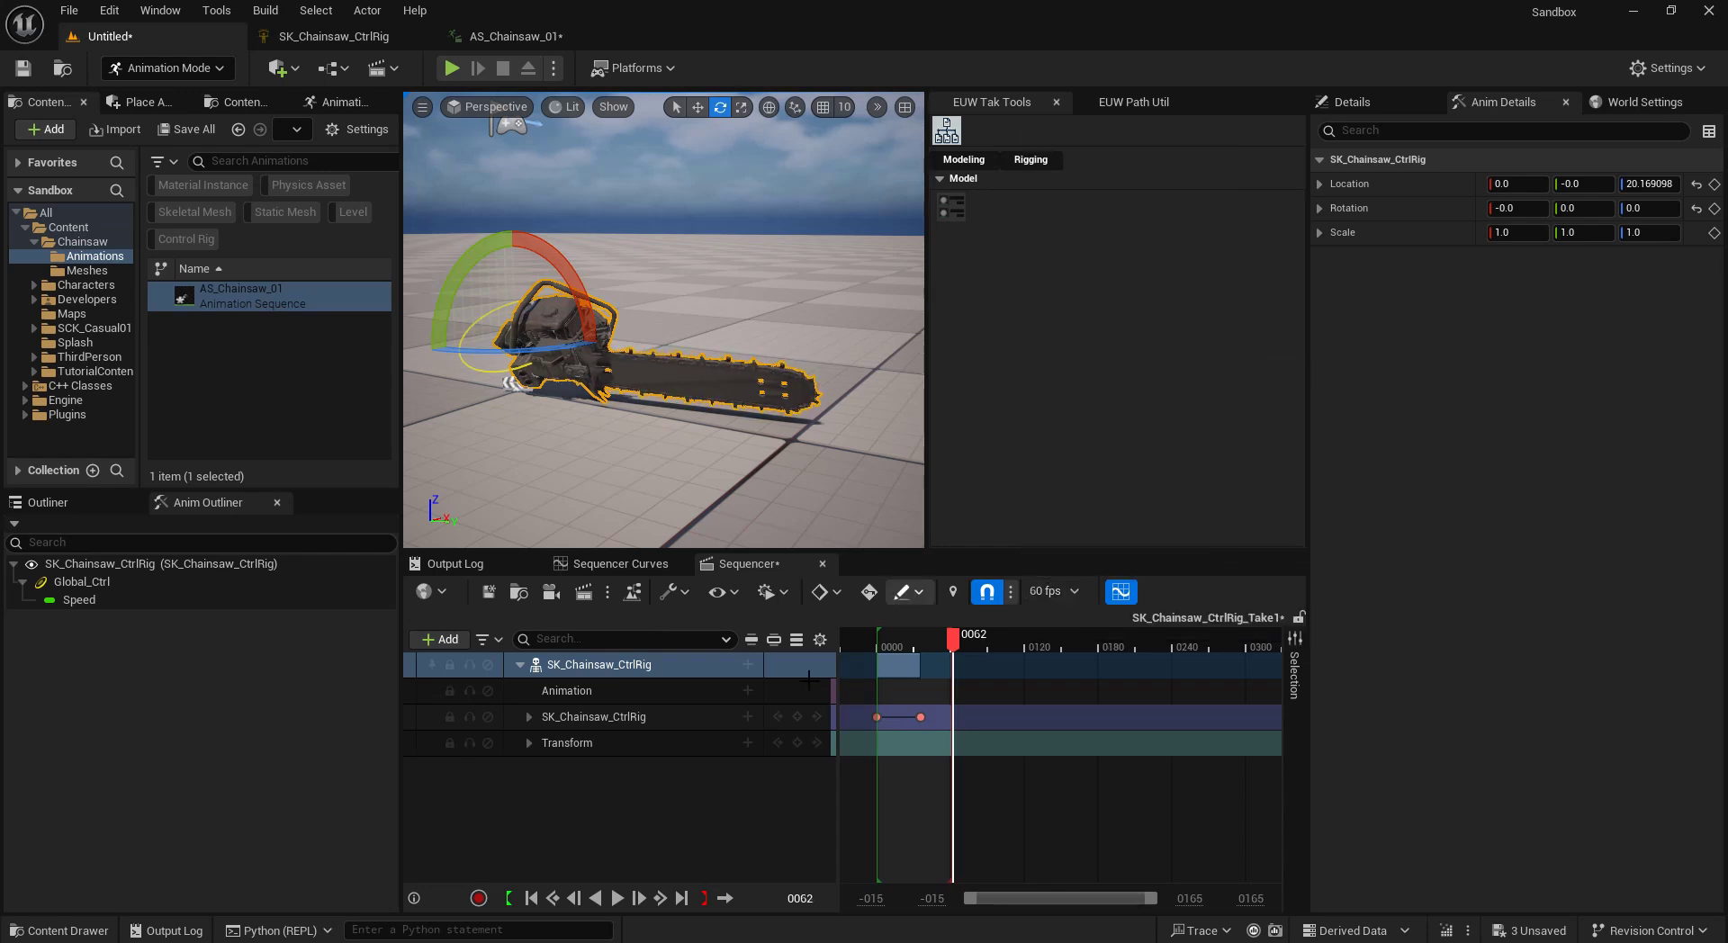
{"action": "left_click", "coordinate": [618, 898]}
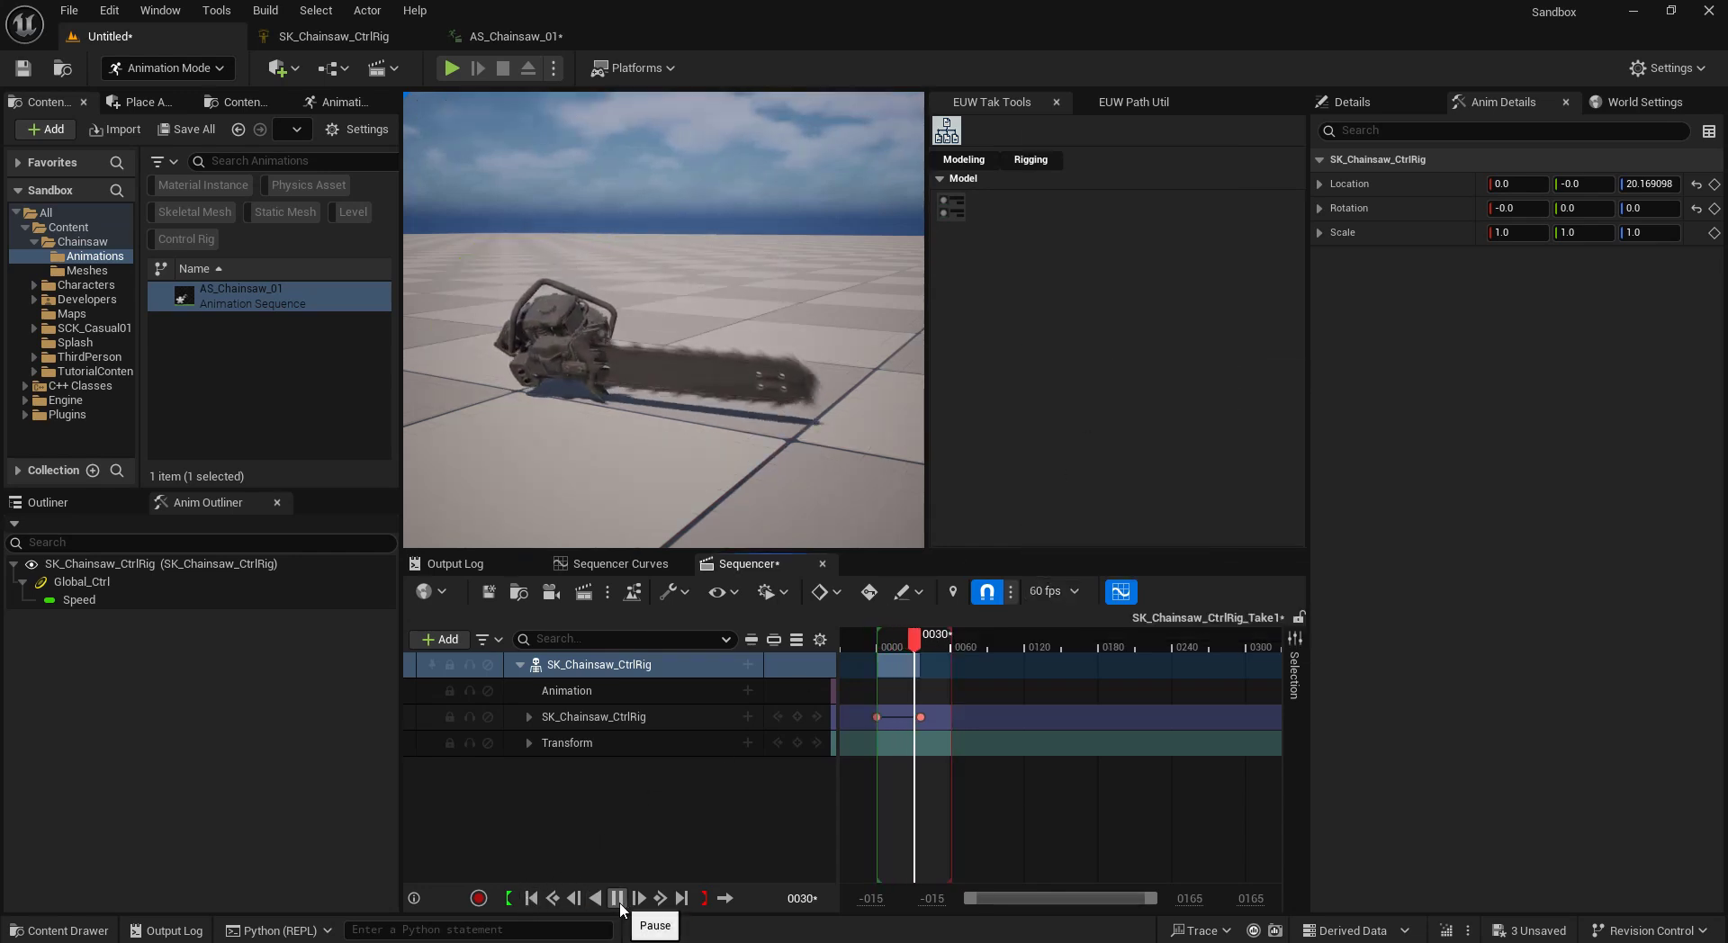
{"action": "left_click", "coordinate": [617, 899]}
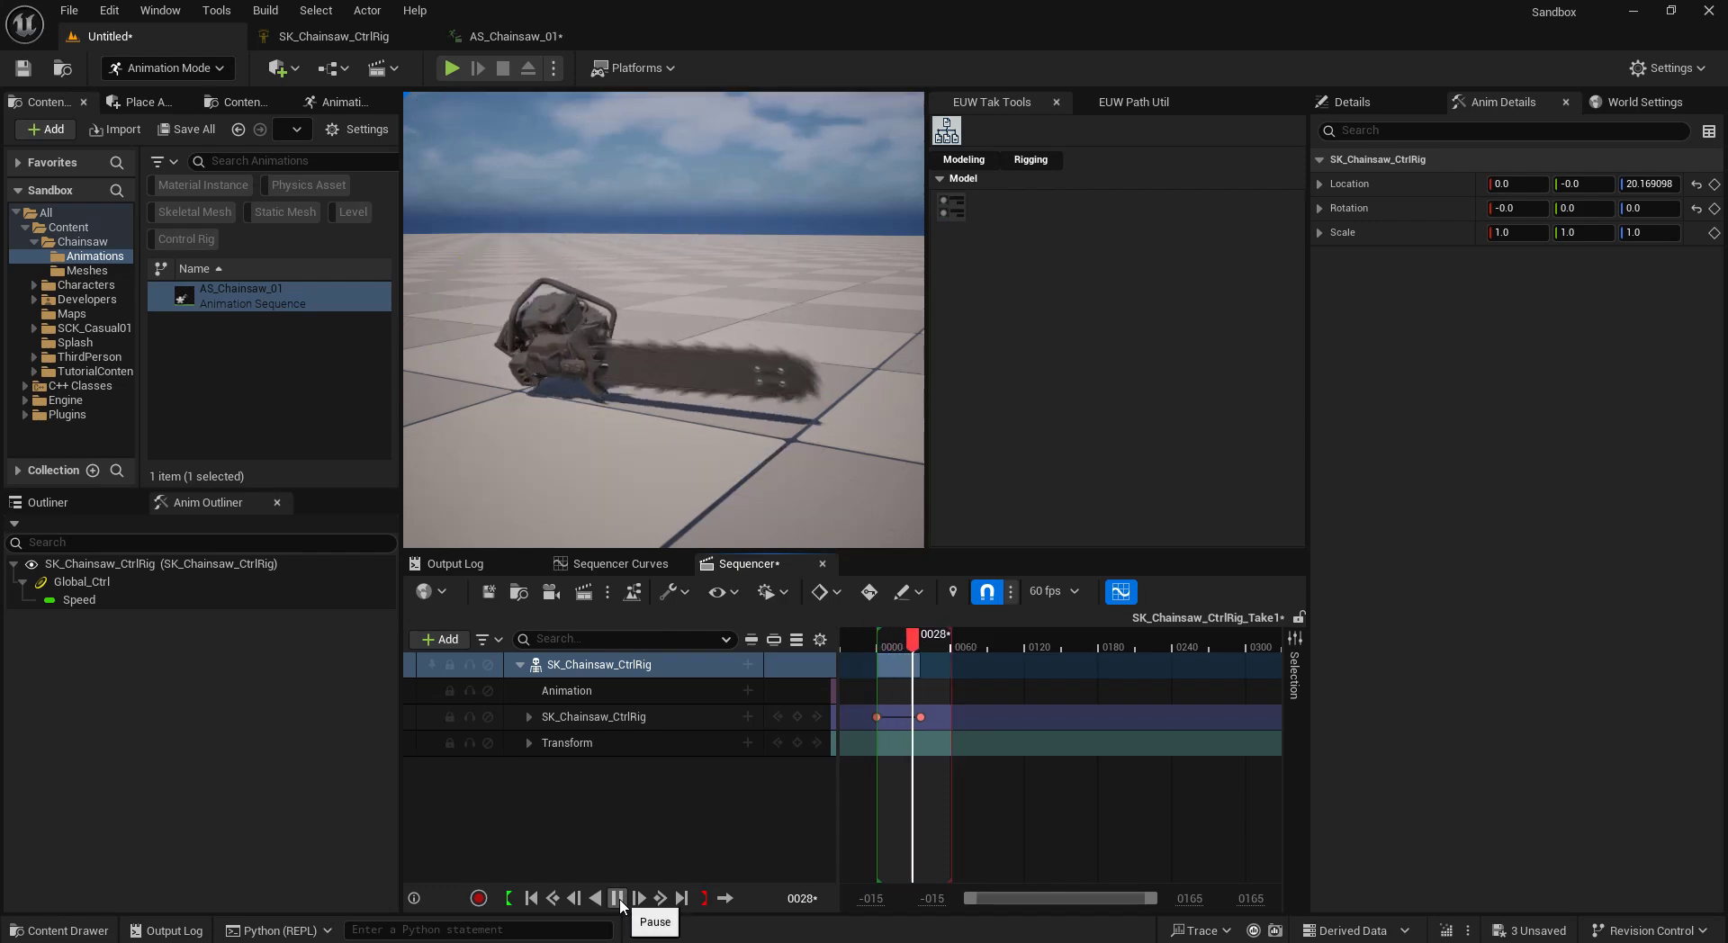
Bake the SK_Chainsaw_CtrlRig actor to an animation sequence in Chainsaw/Animations, keeping the default name SK_Chainsaw_Skeleton_Sequence and default export options.
{"action": "right_click", "coordinate": [608, 667]}
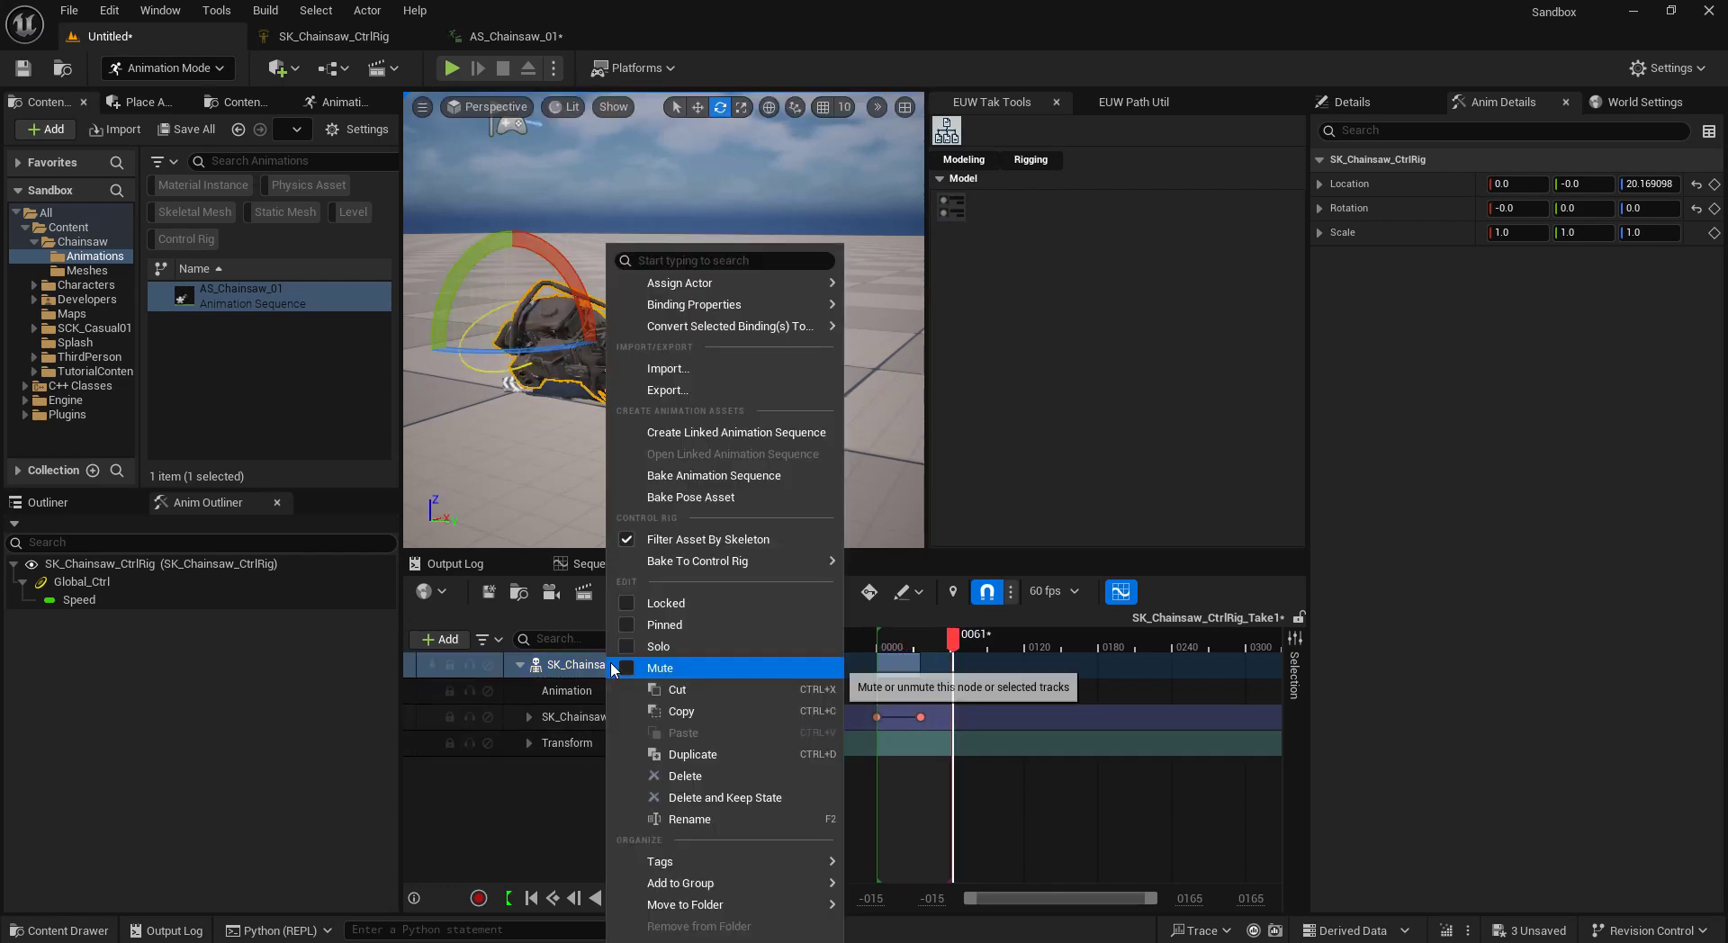
{"action": "left_click", "coordinate": [793, 475]}
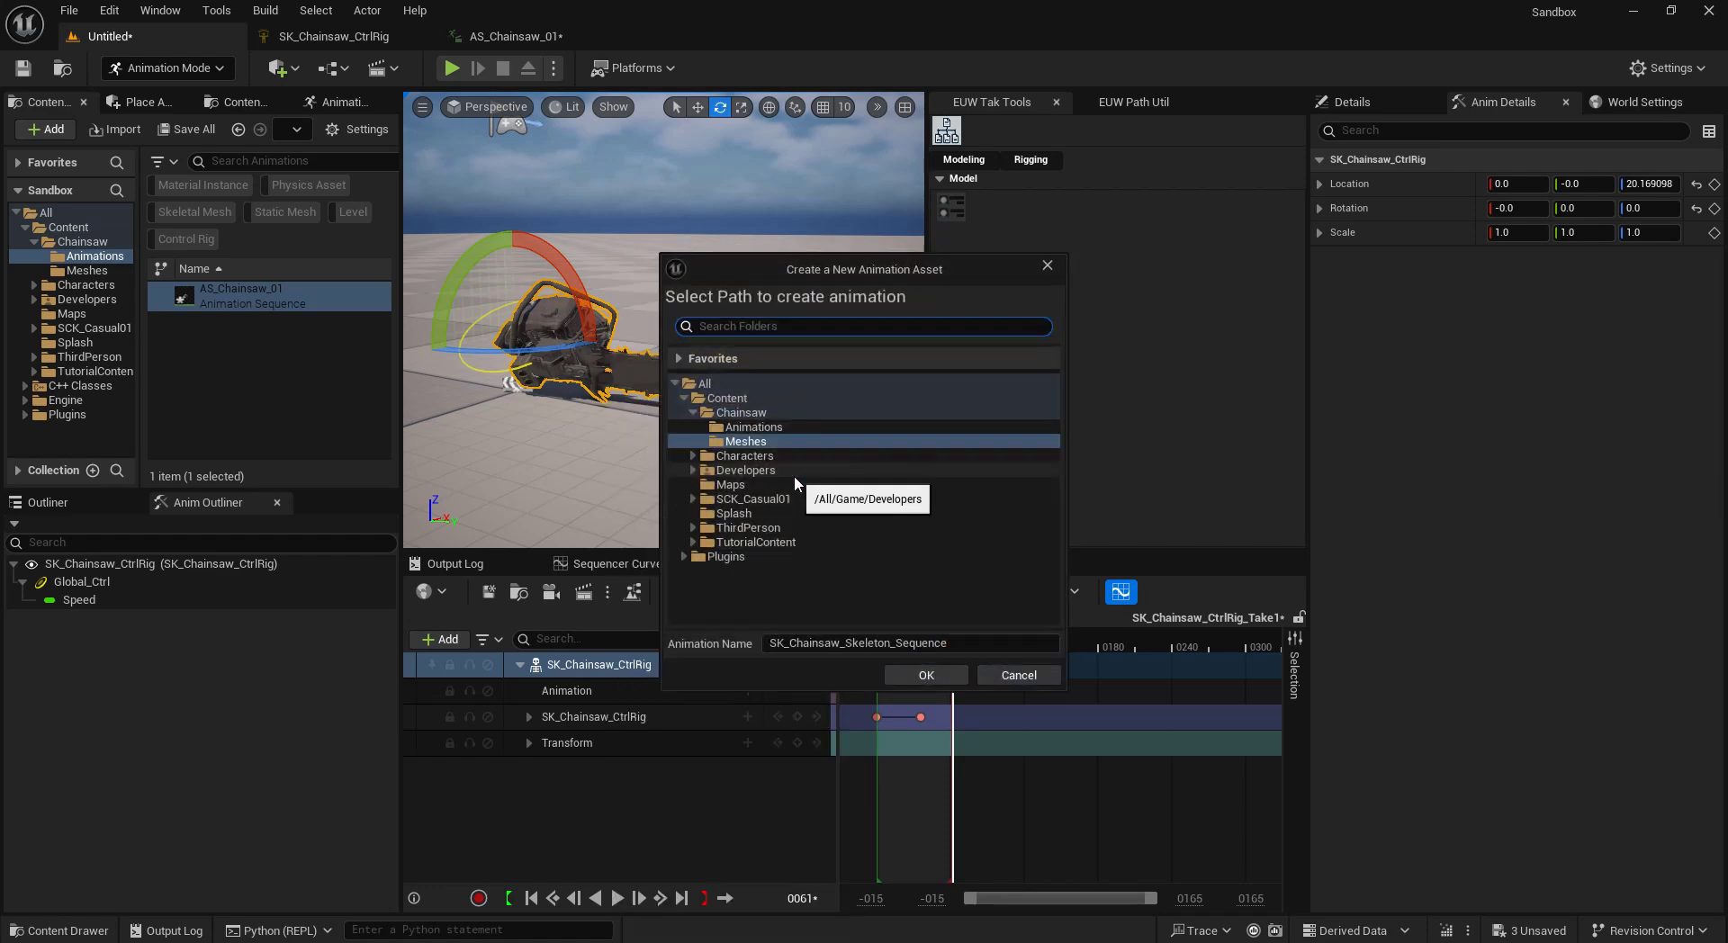
{"action": "left_click", "coordinate": [752, 427]}
{"action": "left_click", "coordinate": [923, 675]}
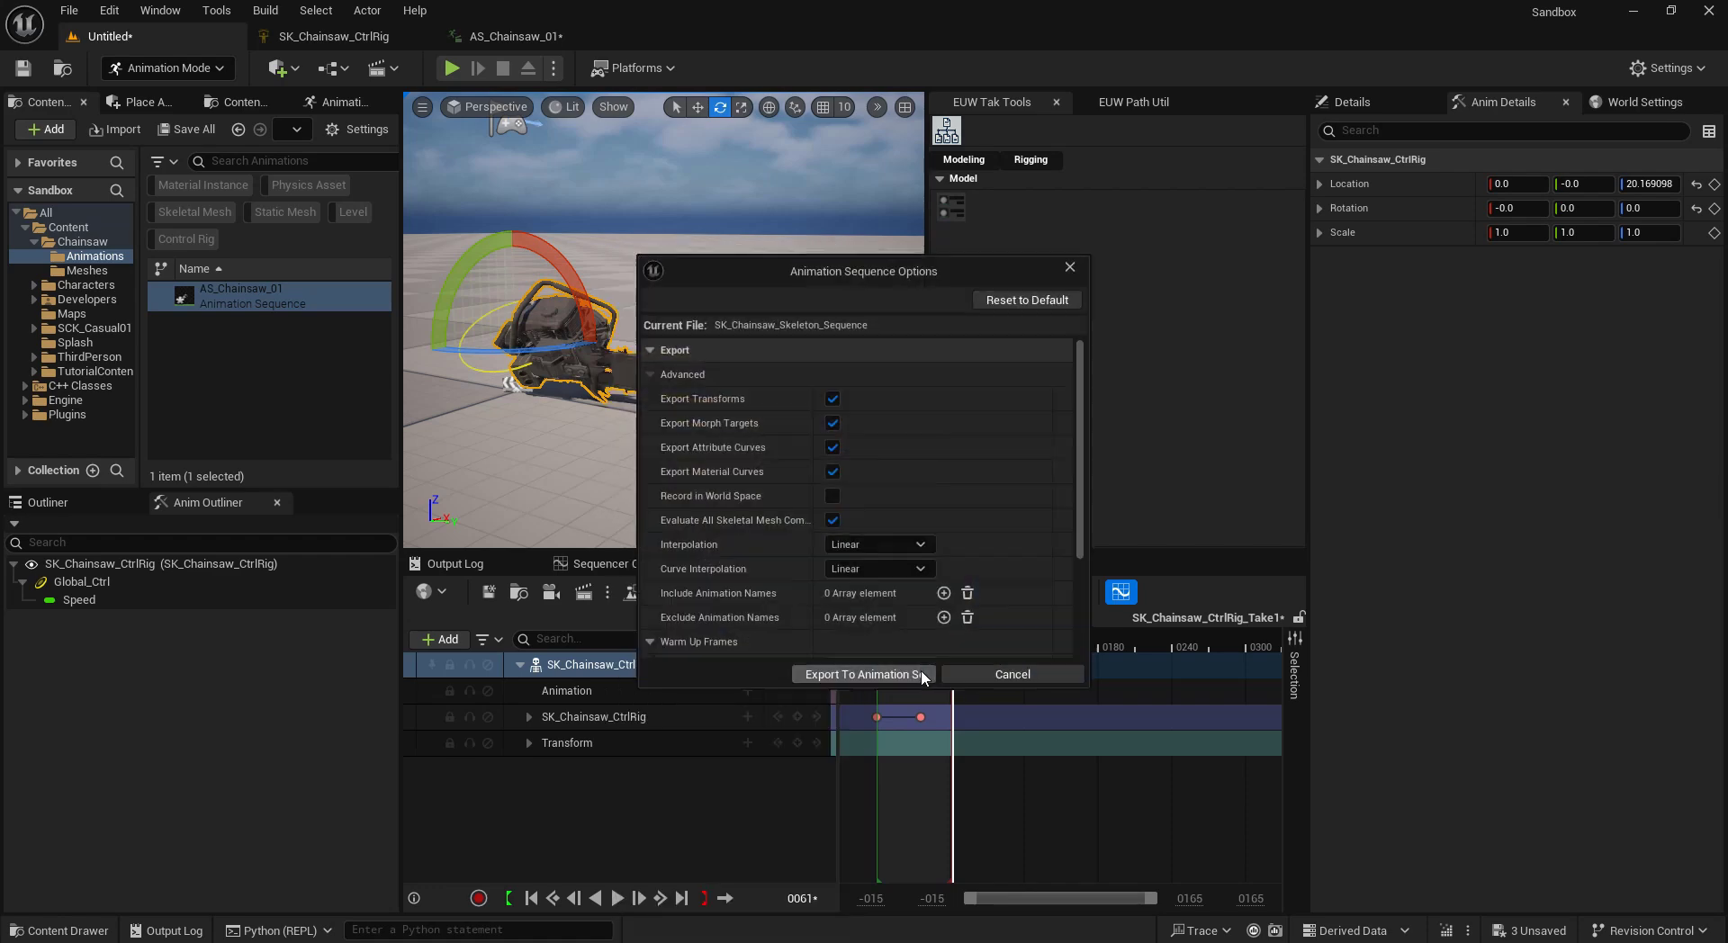
{"action": "left_click", "coordinate": [878, 676]}
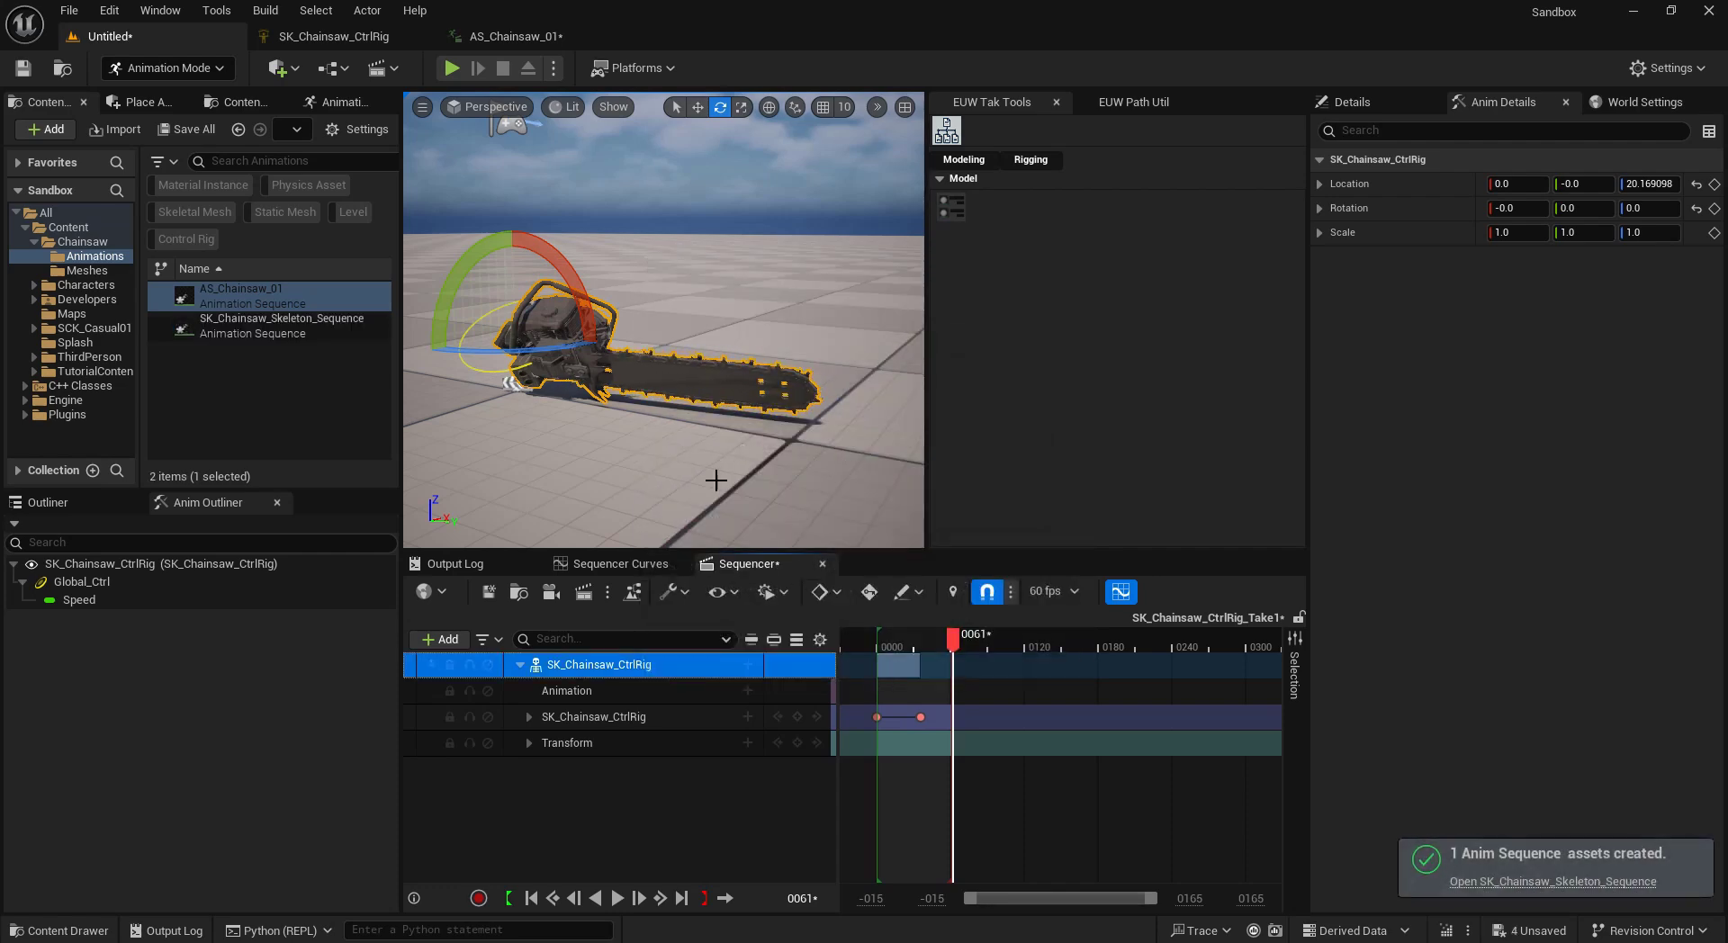
Open SK_Chainsaw_Skeleton_Sequence from the Animations folder and scrub its timeline back to the first frame.
{"action": "double_click", "coordinate": [279, 326]}
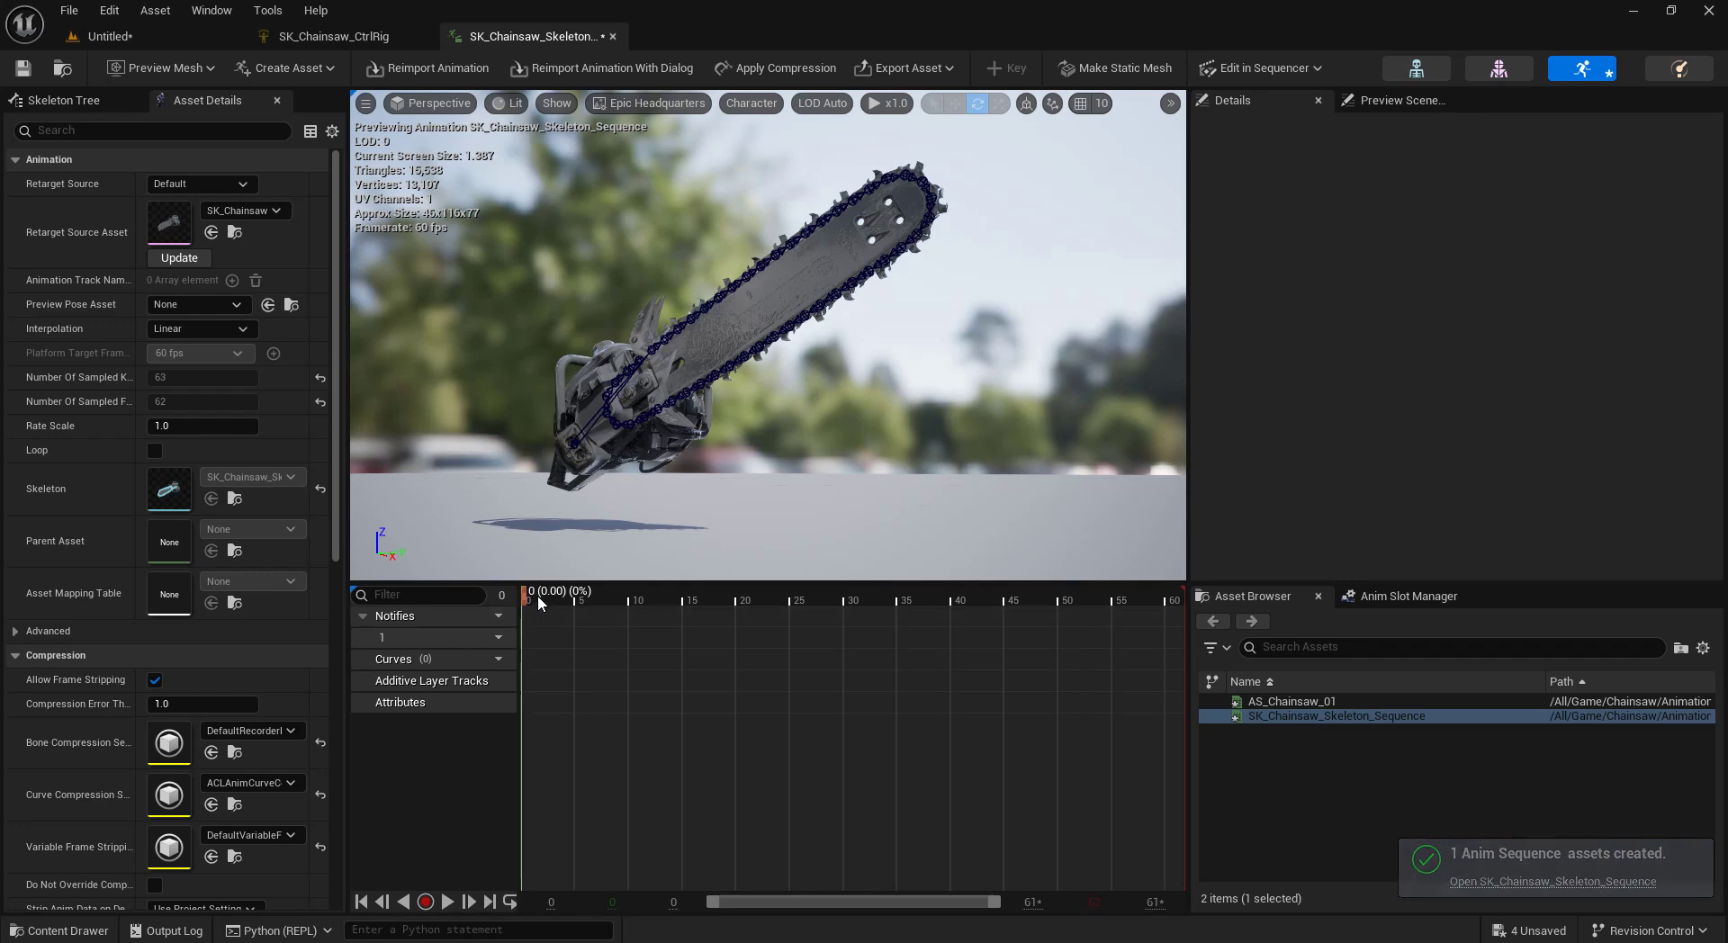
{"action": "left_click_drag", "start_coordinate": [537, 596], "coordinate": [418, 585]}
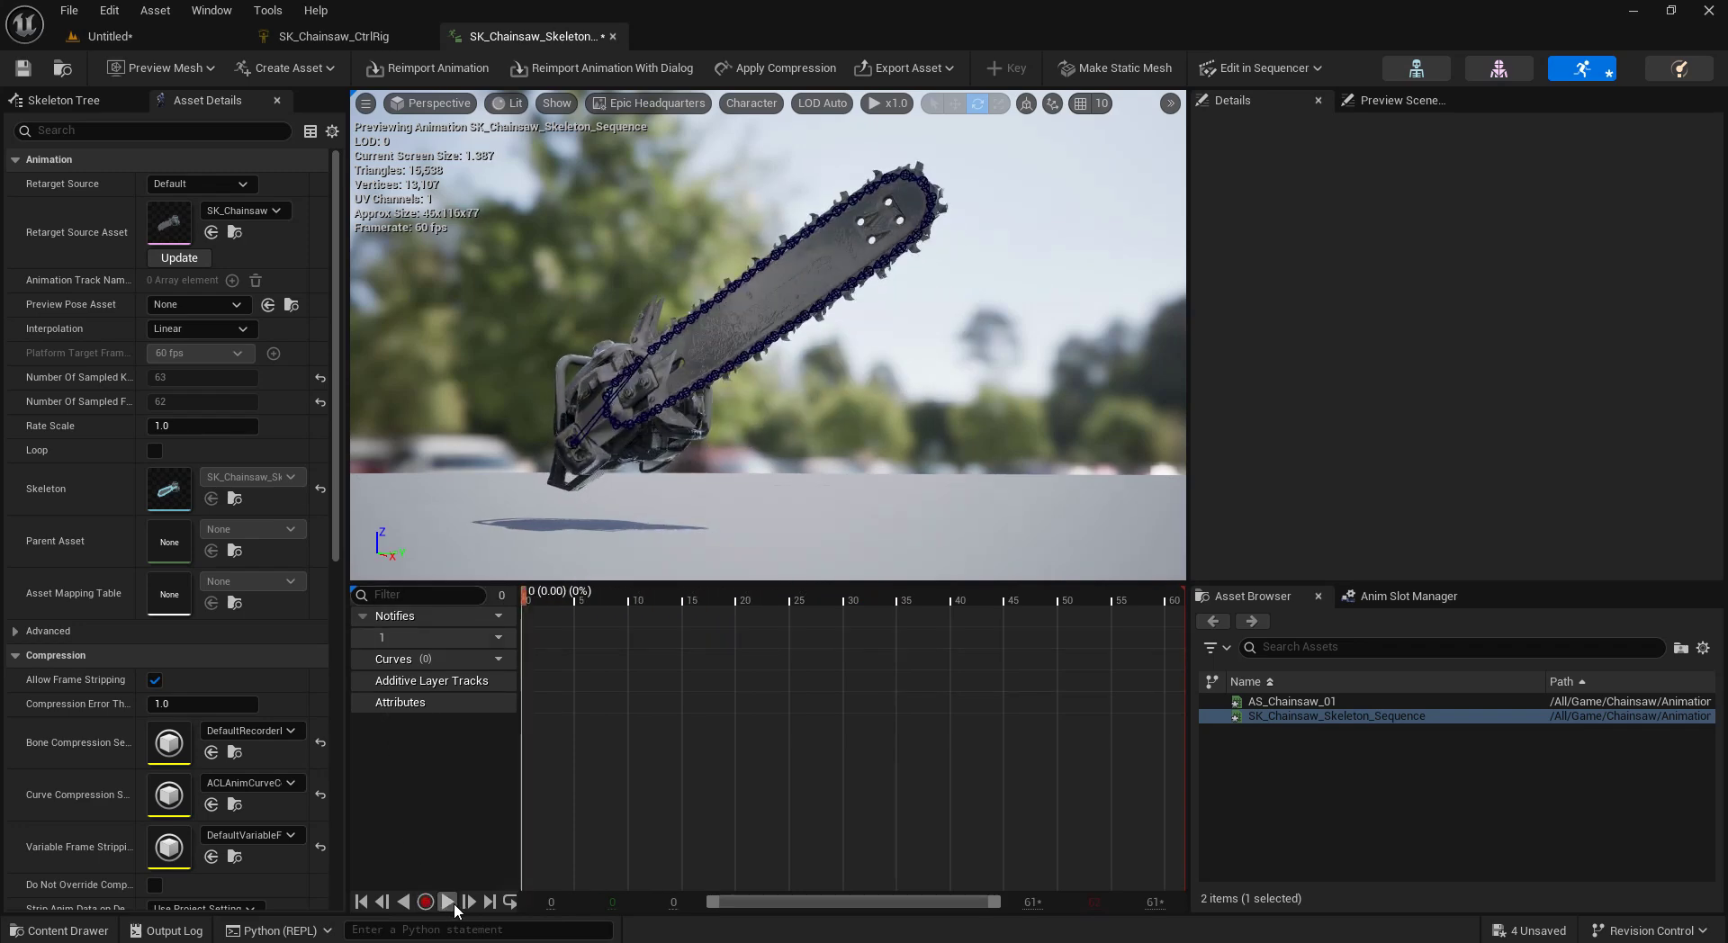